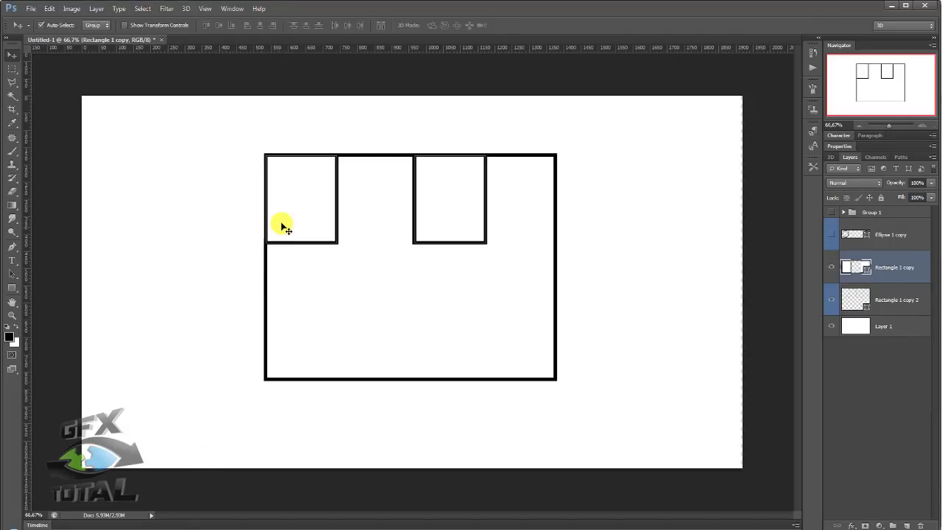
Try moving the two small notch squares out of the outline, undoing each move.
{"action": "left_click_drag", "start_coordinate": [280, 222], "coordinate": [26, 218]}
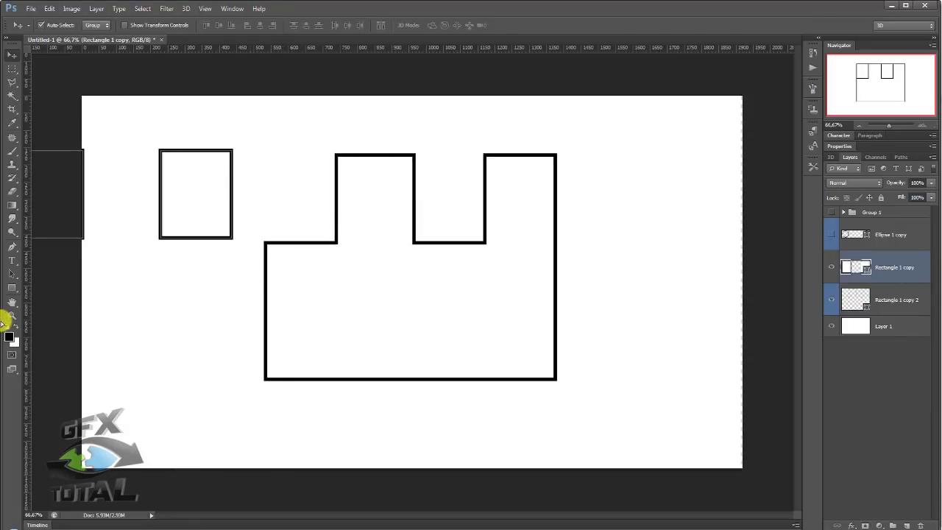
{"action": "key", "text": "ctrl+z"}
{"action": "left_click_drag", "start_coordinate": [242, 240], "coordinate": [63, 232]}
{"action": "key", "text": "ctrl+z"}
{"action": "left_click_drag", "start_coordinate": [268, 214], "coordinate": [95, 210]}
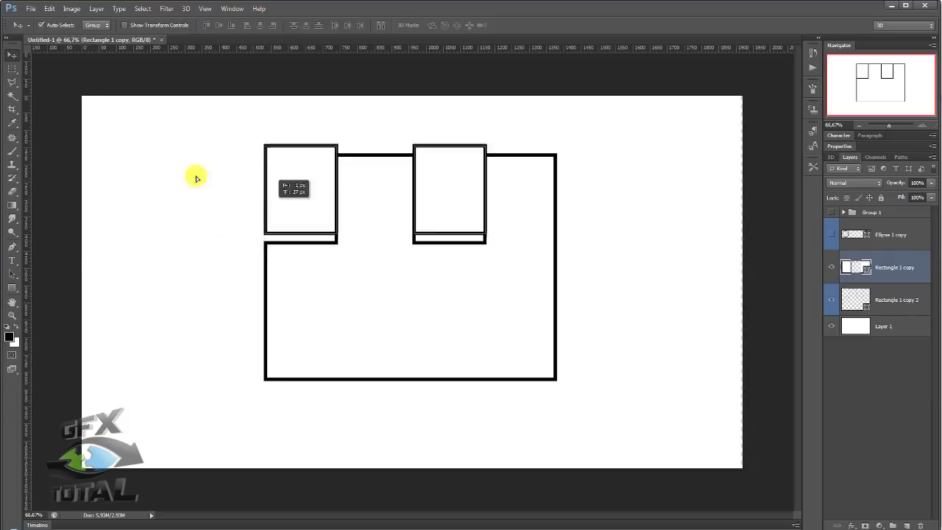
{"action": "key", "text": "ctrl+z"}
Merge the two rectangle layers and make the Ellipse 1 copy screw-hole circles visible.
{"action": "key", "text": "ctrl+e"}
{"action": "left_click", "coordinate": [234, 208]}
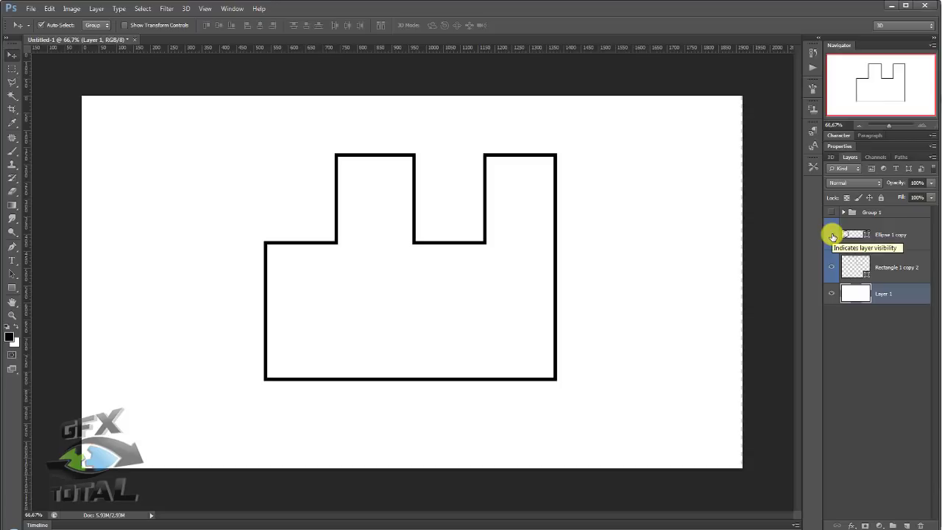
{"action": "left_click", "coordinate": [832, 235]}
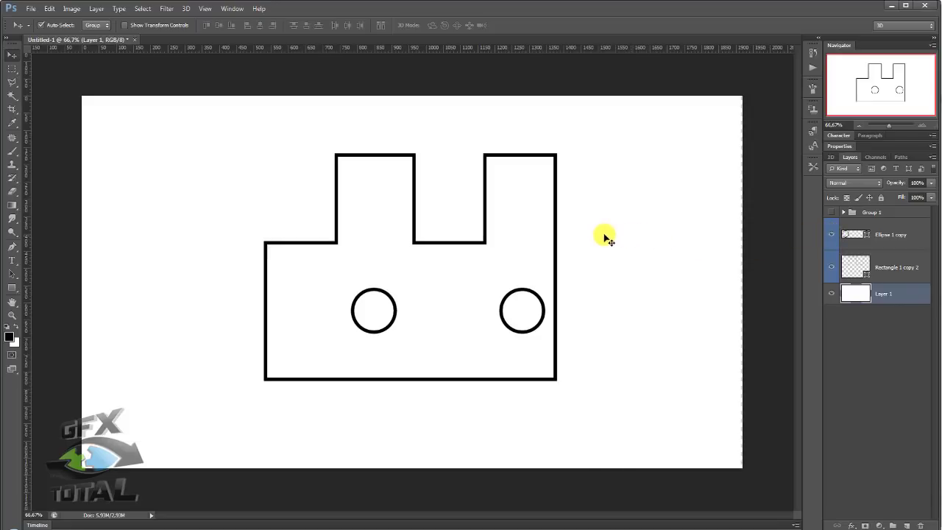
{"action": "mouse_move", "coordinate": [437, 151]}
{"action": "left_mouse_down"}
{"action": "mouse_move", "coordinate": [409, 253]}
{"action": "mouse_move", "coordinate": [589, 211]}
{"action": "mouse_move", "coordinate": [454, 137]}
{"action": "left_mouse_up"}
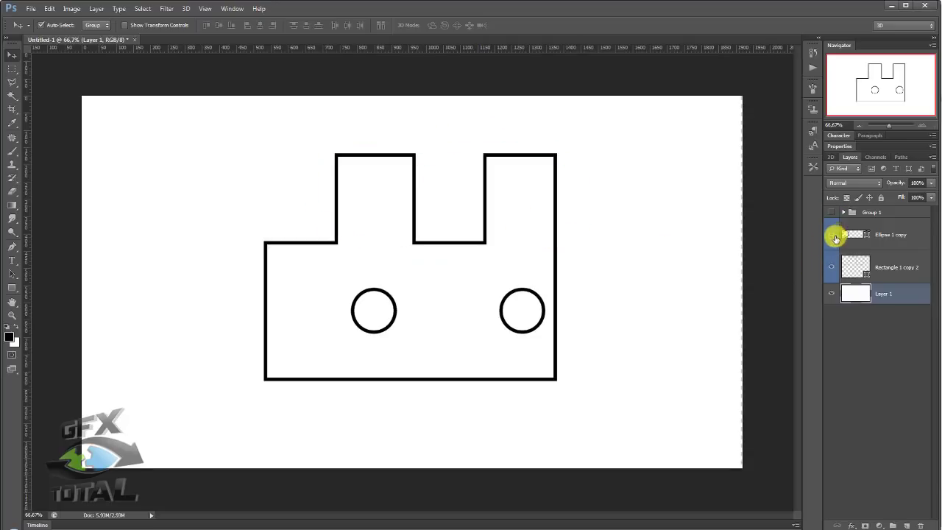
Hide the Ellipse 1 copy and Rectangle 1 copy 2 layers, leaving only the knuckle sketch.
{"action": "left_click_drag", "start_coordinate": [832, 268], "coordinate": [831, 217]}
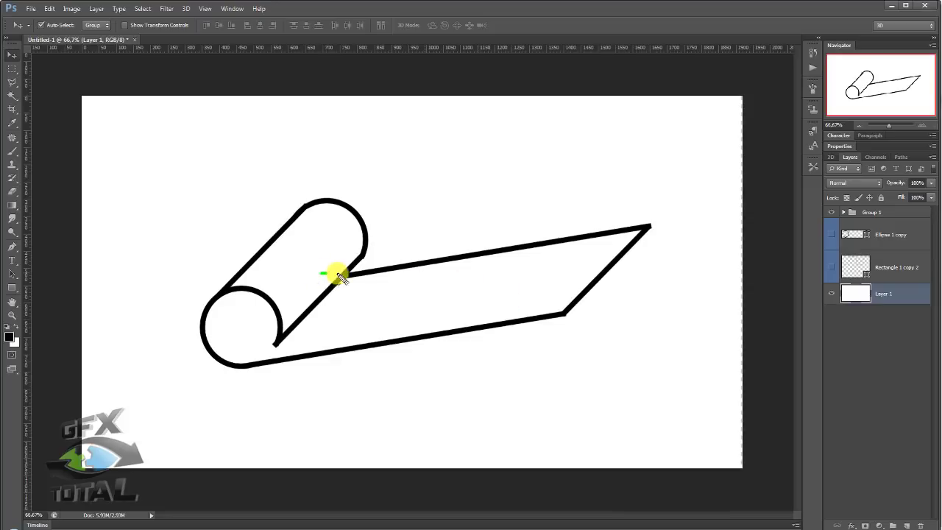
{"action": "mouse_move", "coordinate": [321, 273]}
{"action": "left_mouse_down"}
{"action": "mouse_move", "coordinate": [612, 225]}
{"action": "mouse_move", "coordinate": [598, 287]}
{"action": "mouse_move", "coordinate": [206, 370]}
{"action": "mouse_move", "coordinate": [343, 276]}
{"action": "left_mouse_up"}
{"action": "key", "text": "Escape"}
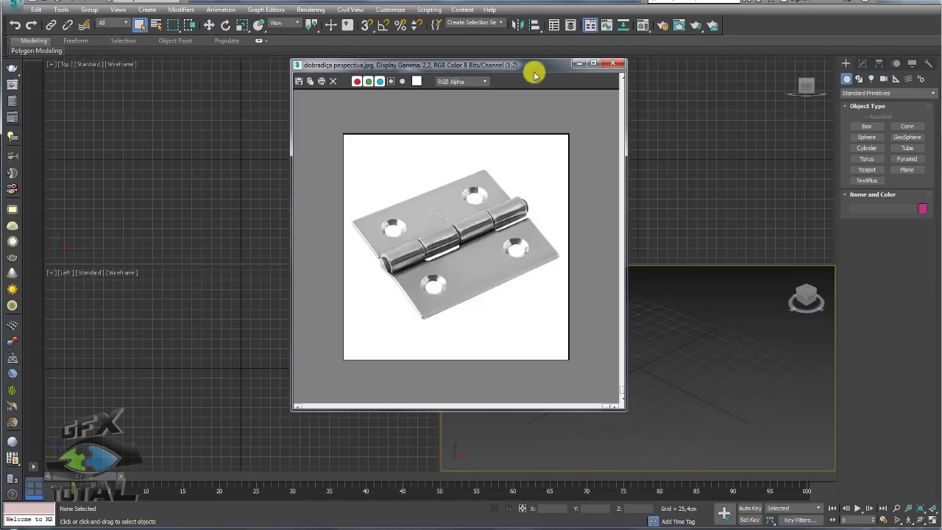
Minimize the photo viewer and draw a square plane in the Front view with 1×1 segments.
{"action": "left_click_drag", "start_coordinate": [537, 69], "coordinate": [257, 77]}
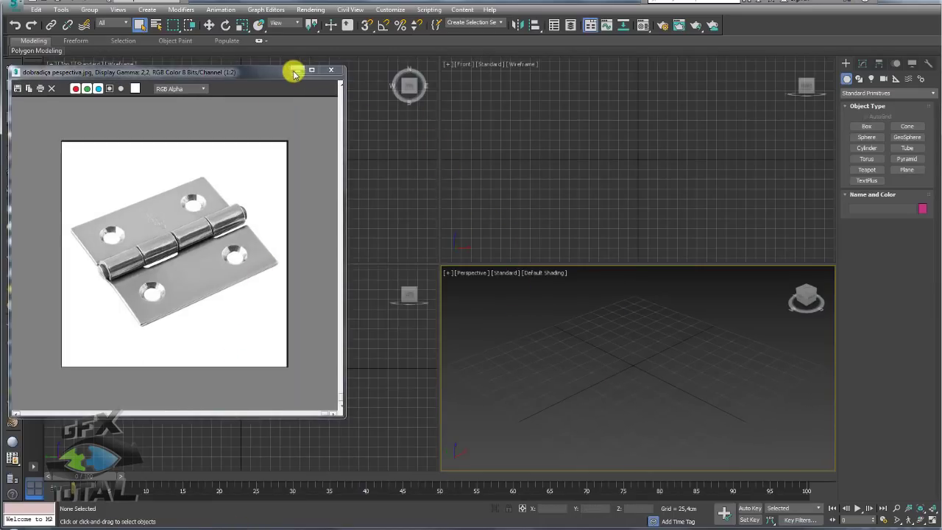
{"action": "left_click", "coordinate": [296, 70]}
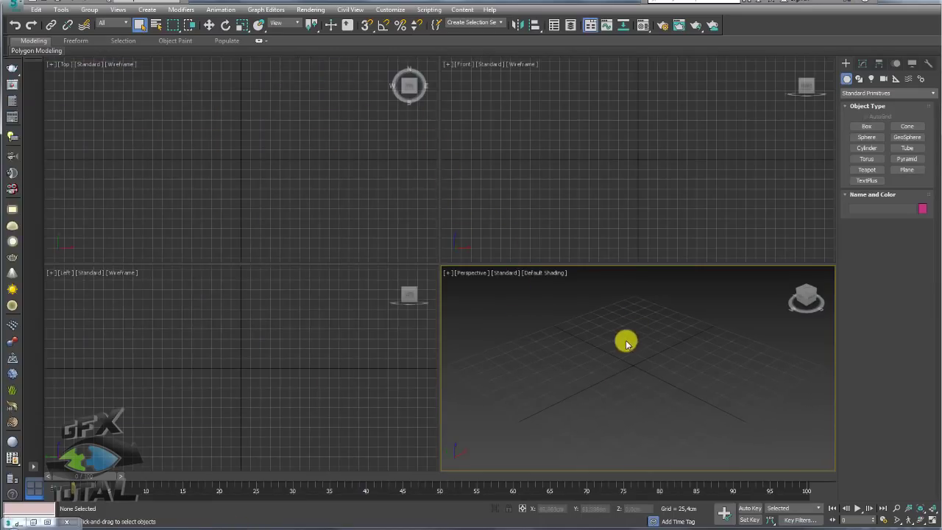
{"action": "left_click", "coordinate": [906, 169]}
{"action": "left_click", "coordinate": [632, 123]}
{"action": "left_click_drag", "start_coordinate": [632, 123], "coordinate": [675, 159]}
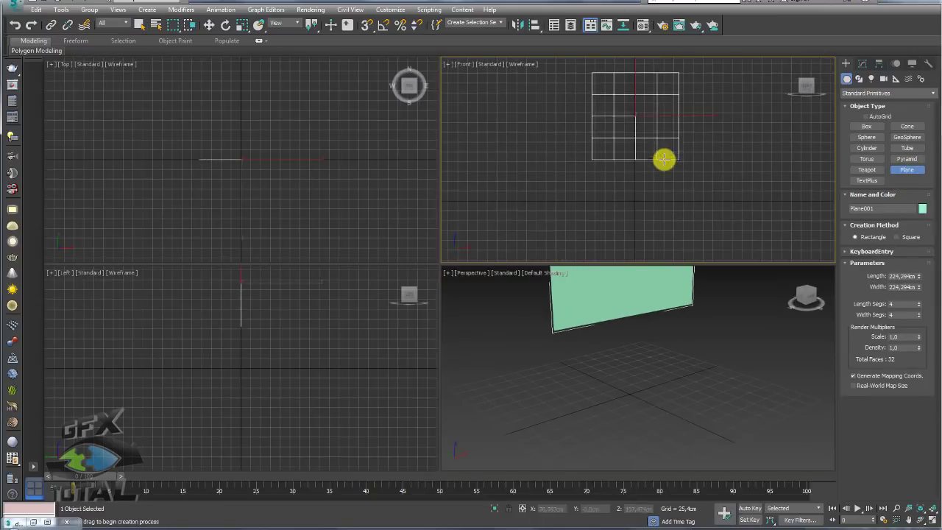
{"action": "right_click", "coordinate": [918, 312]}
{"action": "right_click", "coordinate": [919, 303]}
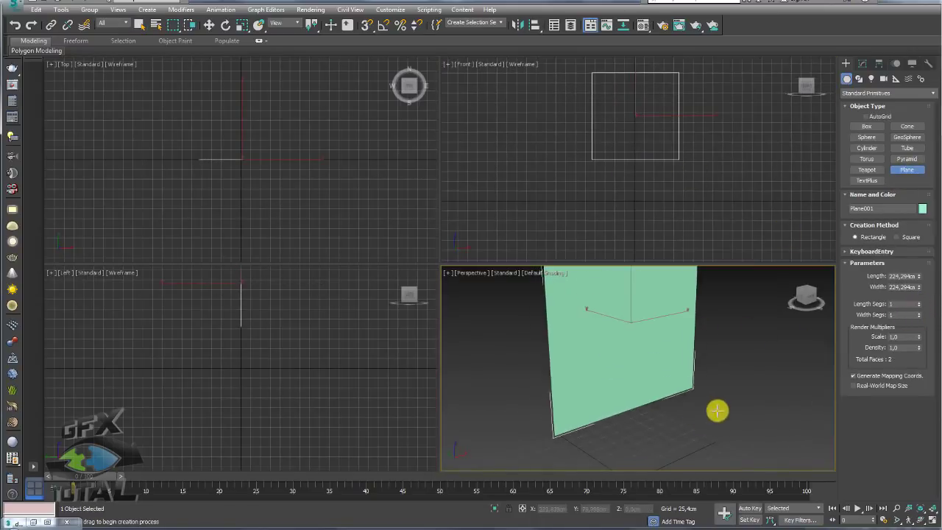
{"action": "middle_click_drag", "start_coordinate": [699, 330], "coordinate": [659, 412], "text": "alt"}
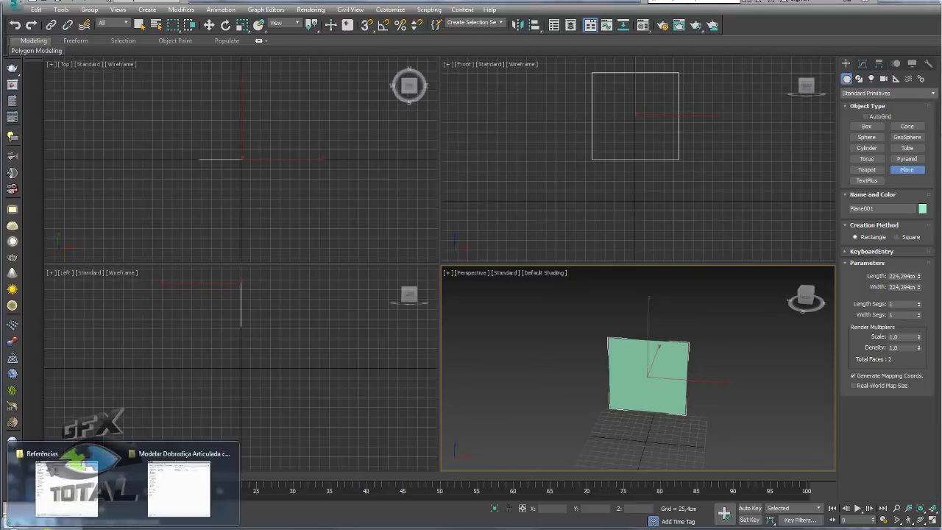
Drag dobradiça.jpg from the reference folder onto the plane as its texture.
{"action": "left_click", "coordinate": [73, 491]}
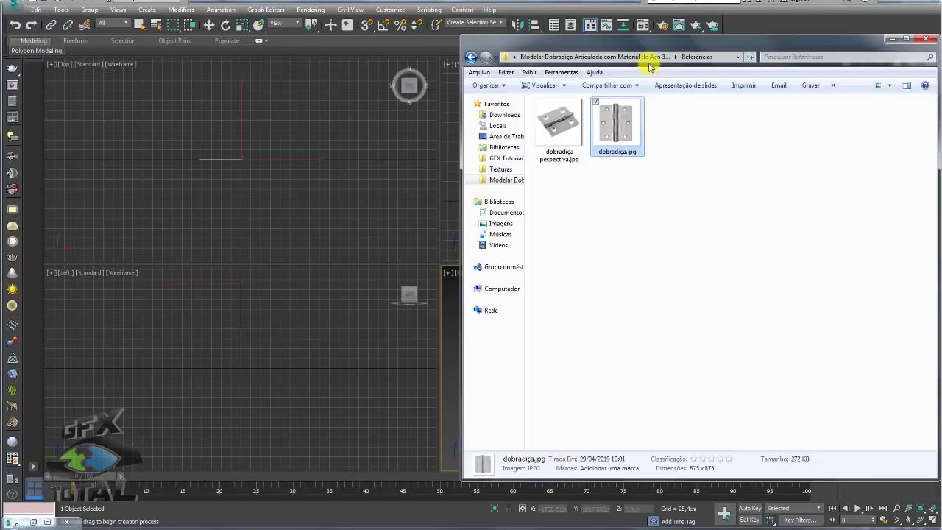
{"action": "left_click_drag", "start_coordinate": [648, 38], "coordinate": [136, 69]}
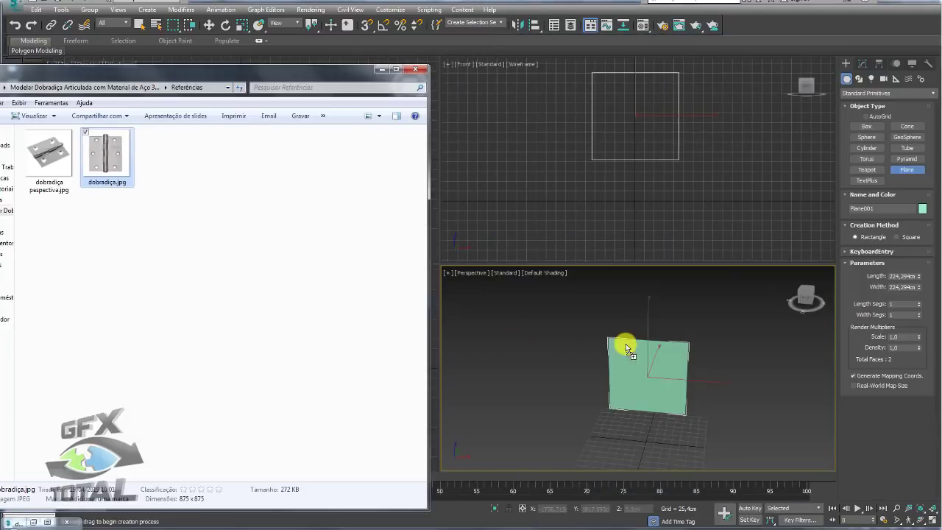
{"action": "left_click_drag", "start_coordinate": [121, 179], "coordinate": [647, 368]}
{"action": "scroll", "coordinate": [662, 375], "scroll_direction": "up", "scroll_amount": 2}
{"action": "scroll", "coordinate": [669, 370], "scroll_direction": "up", "scroll_amount": 2}
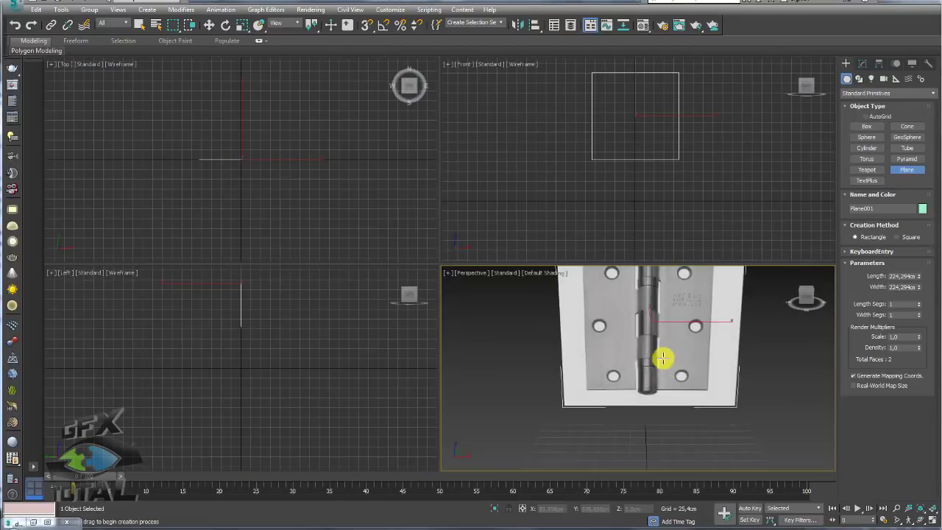
{"action": "scroll", "coordinate": [660, 358], "scroll_direction": "down", "scroll_amount": 5}
{"action": "mouse_move", "coordinate": [656, 387]}
{"action": "middle_mouse_down", "text": "alt"}
{"action": "mouse_move", "coordinate": [616, 347]}
{"action": "mouse_move", "coordinate": [586, 343]}
{"action": "middle_mouse_up", "text": "alt"}
Rotate the hinge photo plane to lie flat by setting its X rotation to 0.
{"action": "key", "text": "w"}
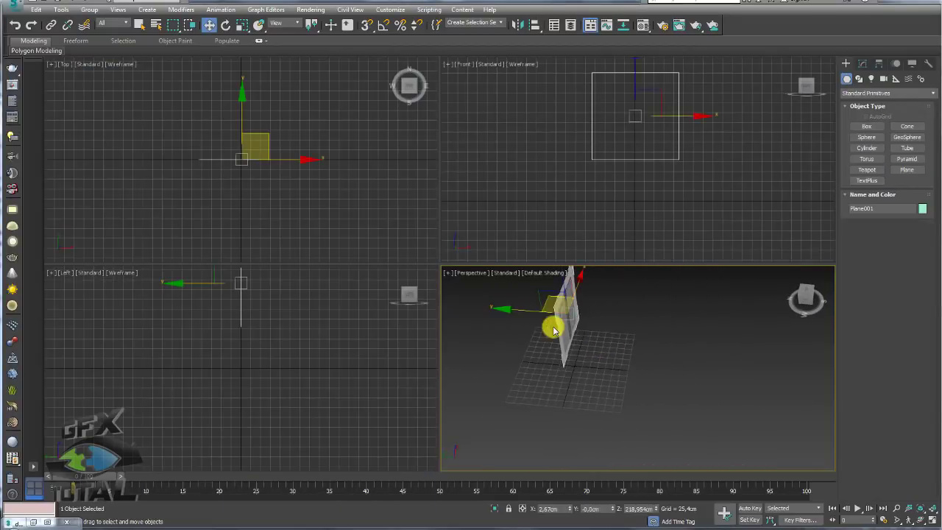
{"action": "mouse_move", "coordinate": [525, 311]}
{"action": "left_mouse_down"}
{"action": "mouse_move", "coordinate": [408, 315]}
{"action": "mouse_move", "coordinate": [547, 376]}
{"action": "left_mouse_up"}
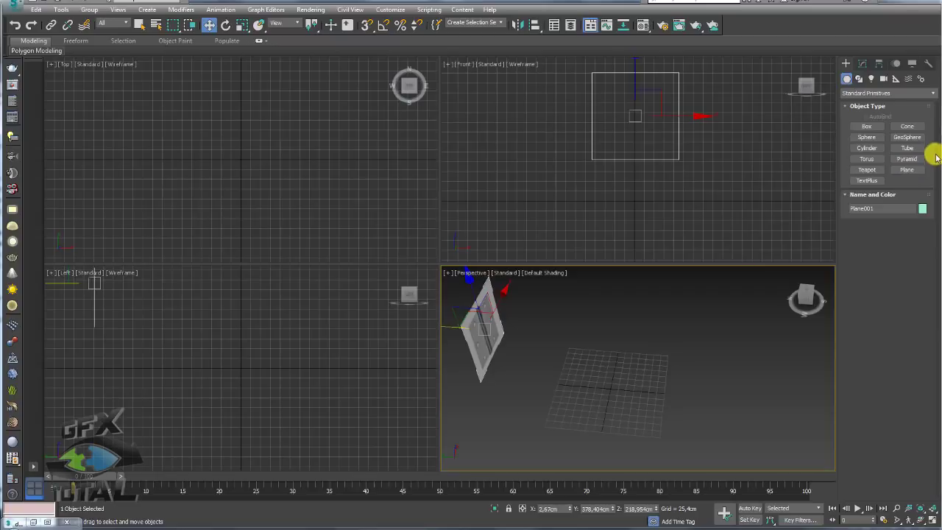
{"action": "left_click", "coordinate": [907, 169]}
{"action": "key", "text": "e"}
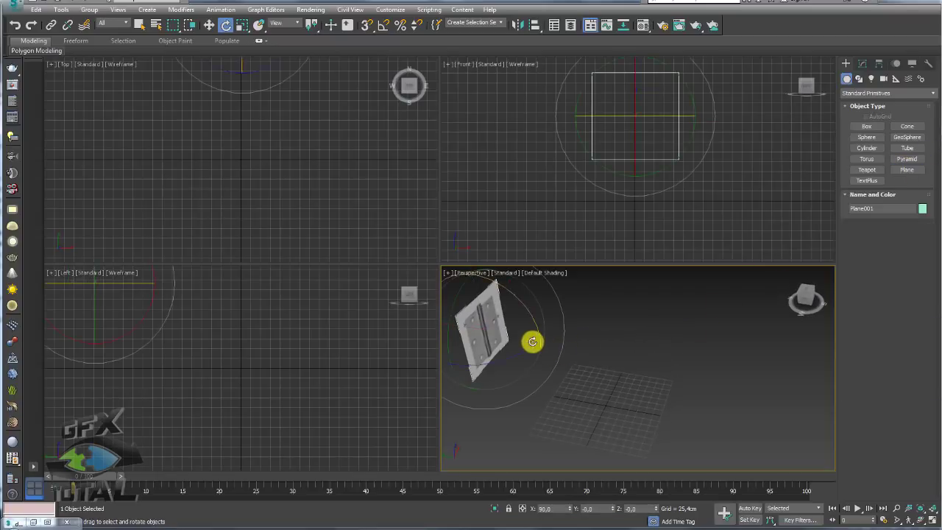
{"action": "mouse_move", "coordinate": [532, 319]}
{"action": "left_mouse_down"}
{"action": "mouse_move", "coordinate": [459, 217]}
{"action": "mouse_move", "coordinate": [438, 262]}
{"action": "mouse_move", "coordinate": [610, 378]}
{"action": "mouse_move", "coordinate": [571, 391]}
{"action": "left_mouse_up"}
{"action": "left_click", "coordinate": [544, 508]}
{"action": "type", "text": "0"}
{"action": "key", "text": "Return"}
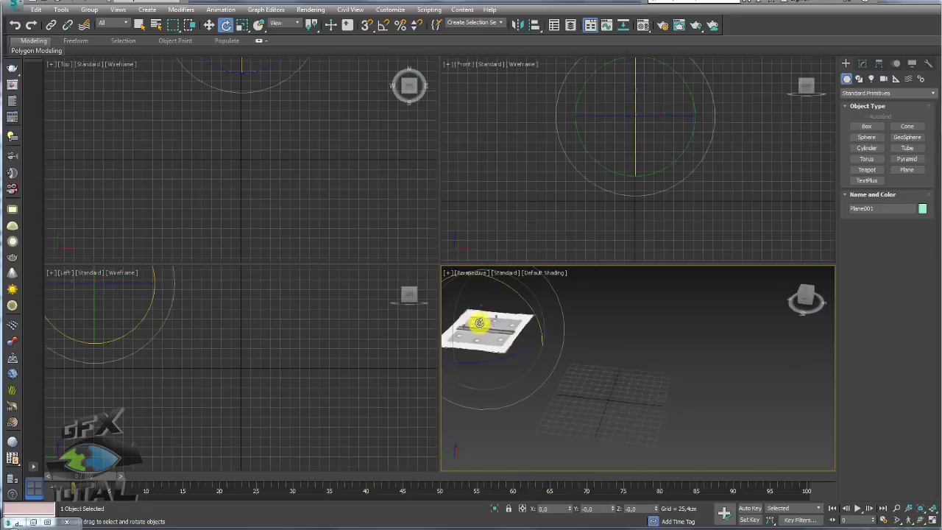
Centre the plane on the grid slightly below it and shade the Top view with F3.
{"action": "key", "text": "w"}
{"action": "mouse_move", "coordinate": [471, 306]}
{"action": "left_mouse_down"}
{"action": "mouse_move", "coordinate": [588, 372]}
{"action": "mouse_move", "coordinate": [617, 343]}
{"action": "mouse_move", "coordinate": [606, 351]}
{"action": "left_mouse_up"}
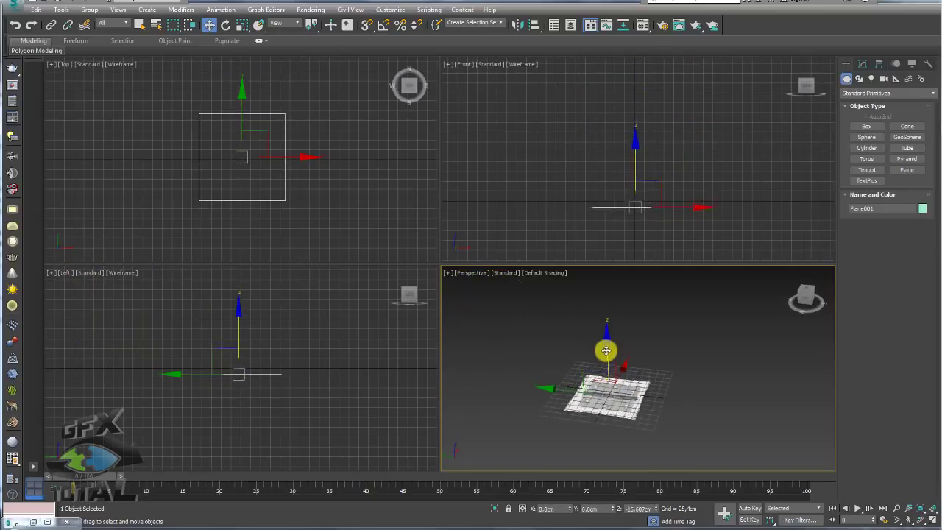
{"action": "middle_click_drag", "start_coordinate": [612, 348], "coordinate": [623, 398], "text": "alt"}
{"action": "scroll", "coordinate": [622, 398], "scroll_direction": "up", "scroll_amount": 5}
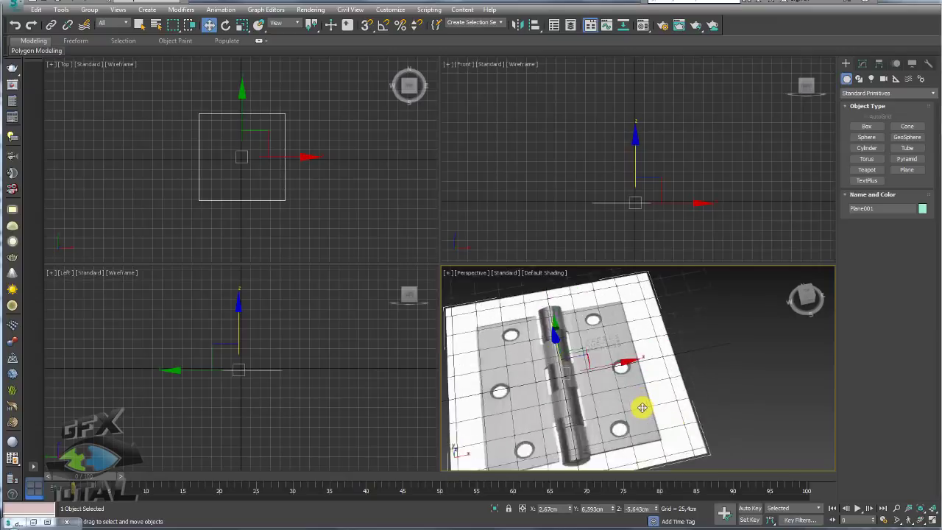
{"action": "middle_click_drag", "start_coordinate": [563, 182], "coordinate": [553, 149]}
{"action": "right_click", "coordinate": [326, 151]}
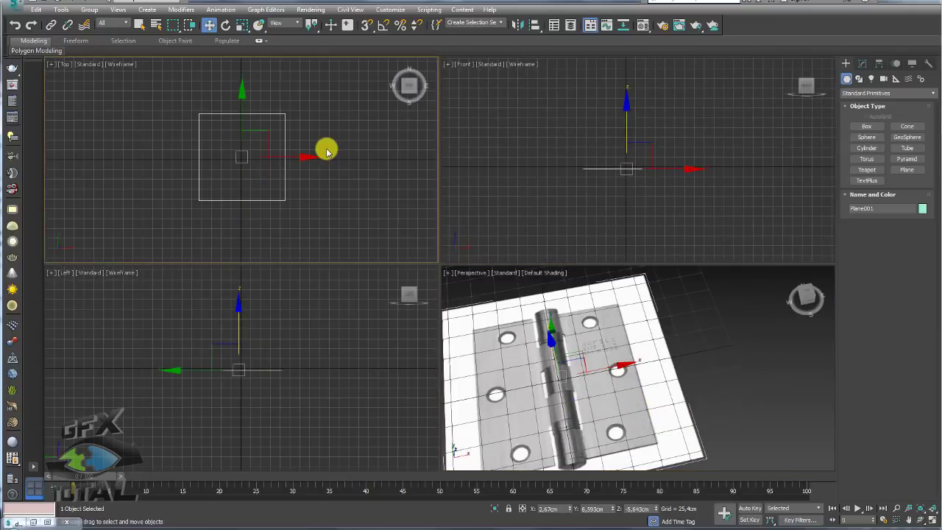
{"action": "key", "text": "F3"}
{"action": "scroll", "coordinate": [265, 166], "scroll_direction": "up", "scroll_amount": 3}
{"action": "scroll", "coordinate": [270, 170], "scroll_direction": "up", "scroll_amount": 1}
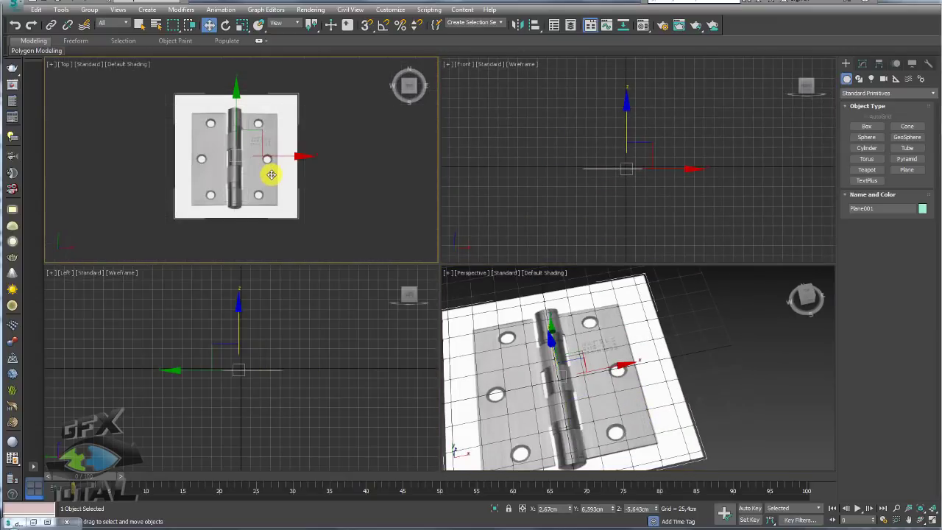
{"action": "middle_click_drag", "start_coordinate": [272, 172], "coordinate": [294, 191]}
{"action": "left_click", "coordinate": [907, 169]}
Draw a second plane over one hinge leaf and lower the photo plane along Z.
{"action": "middle_click_drag", "start_coordinate": [290, 152], "coordinate": [252, 106]}
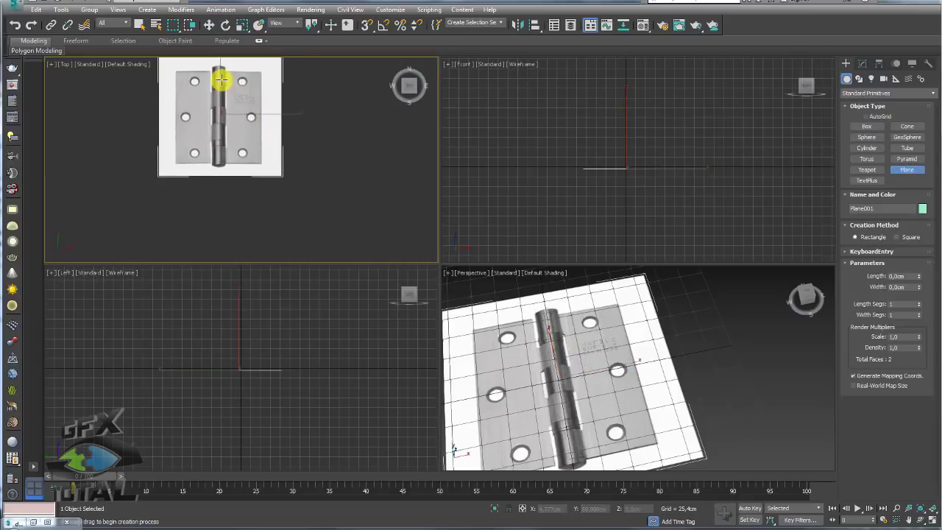
{"action": "left_click_drag", "start_coordinate": [262, 88], "coordinate": [176, 178]}
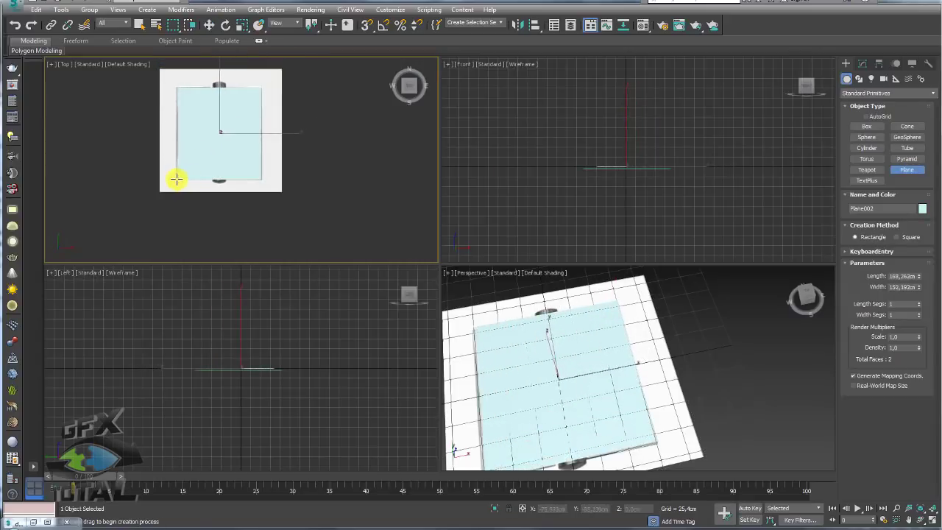
{"action": "key", "text": "w"}
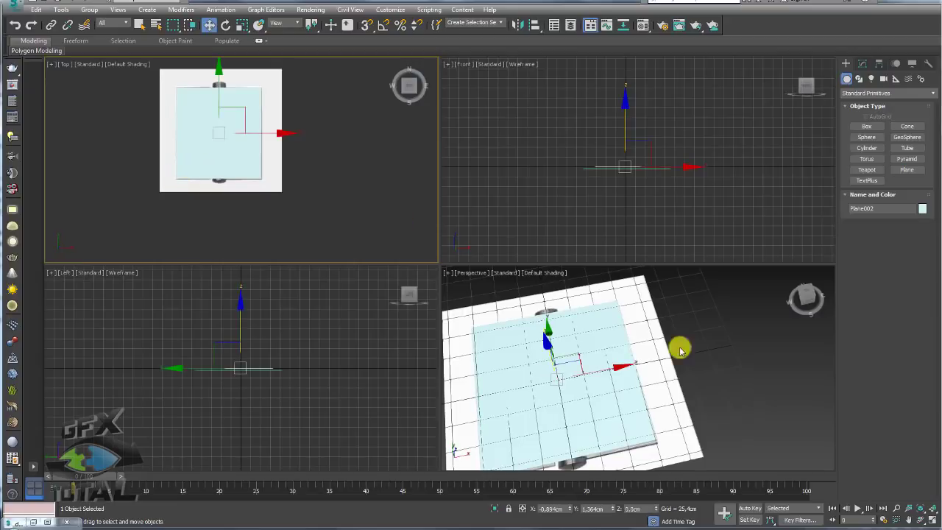
{"action": "mouse_move", "coordinate": [679, 347]}
{"action": "middle_mouse_down", "text": "alt"}
{"action": "mouse_move", "coordinate": [678, 359]}
{"action": "mouse_move", "coordinate": [611, 322]}
{"action": "middle_mouse_up", "text": "alt"}
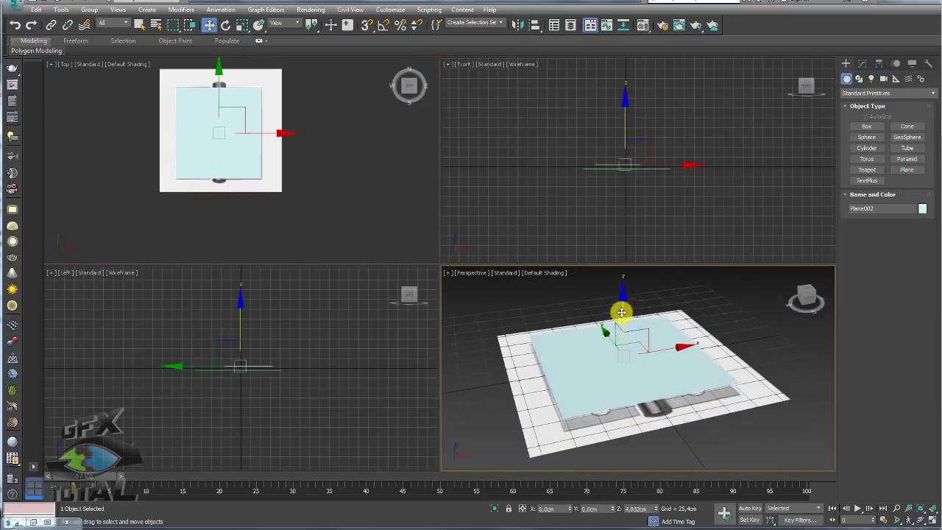
{"action": "left_click", "coordinate": [708, 336]}
{"action": "left_click_drag", "start_coordinate": [624, 307], "coordinate": [622, 389]}
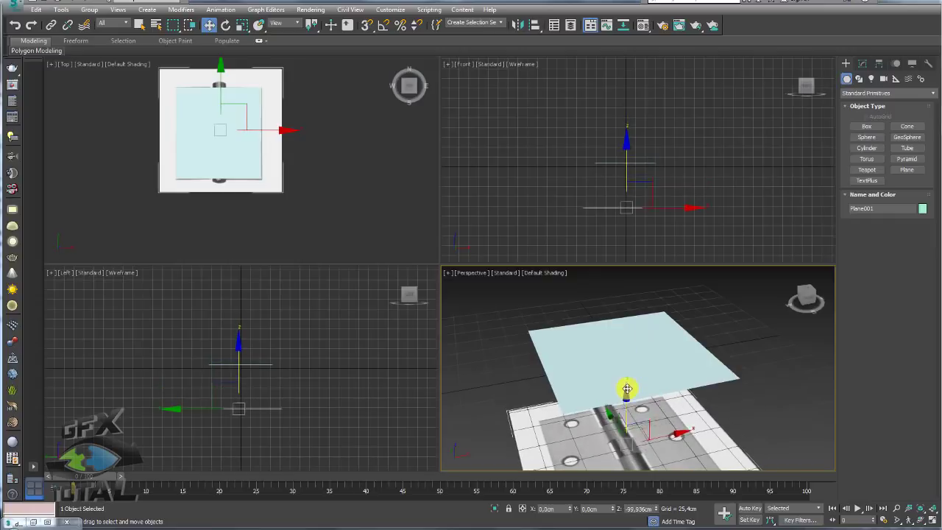
Give the new plane a dark blue object colour.
{"action": "left_click", "coordinate": [648, 340]}
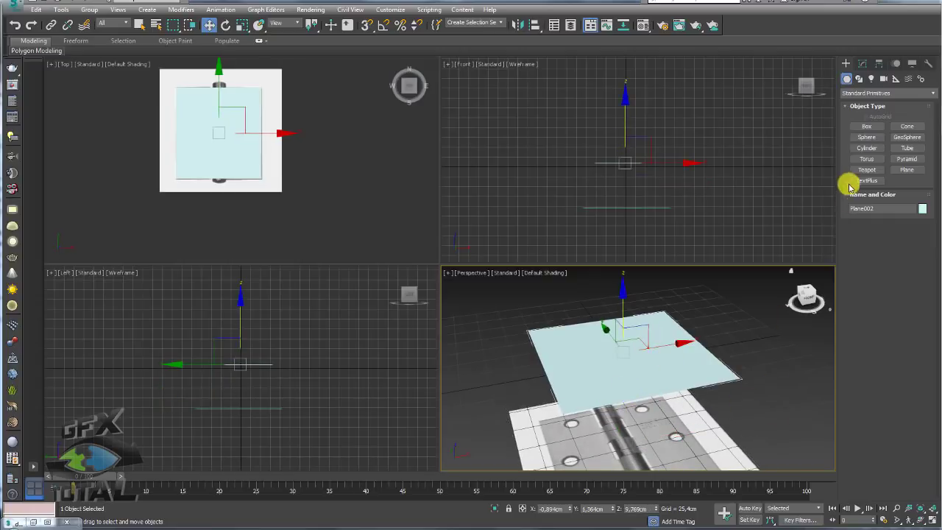
{"action": "left_click", "coordinate": [922, 209]}
{"action": "left_click", "coordinate": [607, 202]}
{"action": "left_click", "coordinate": [623, 265]}
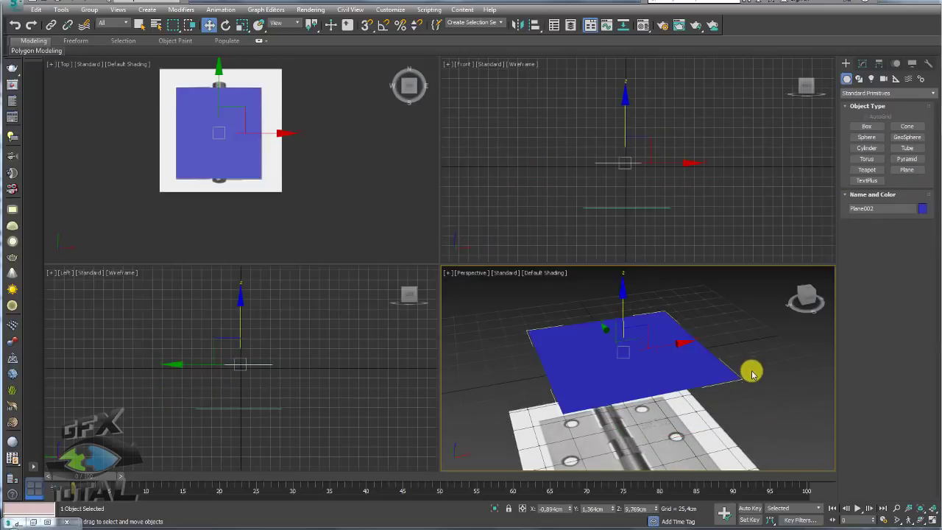
Maximize the Perspective viewport and convert the new plane to Editable Poly.
{"action": "mouse_move", "coordinate": [691, 372]}
{"action": "middle_mouse_down", "text": "alt"}
{"action": "mouse_move", "coordinate": [794, 404]}
{"action": "mouse_move", "coordinate": [704, 372]}
{"action": "mouse_move", "coordinate": [665, 372]}
{"action": "mouse_move", "coordinate": [631, 391]}
{"action": "mouse_move", "coordinate": [641, 380]}
{"action": "middle_mouse_up", "text": "alt"}
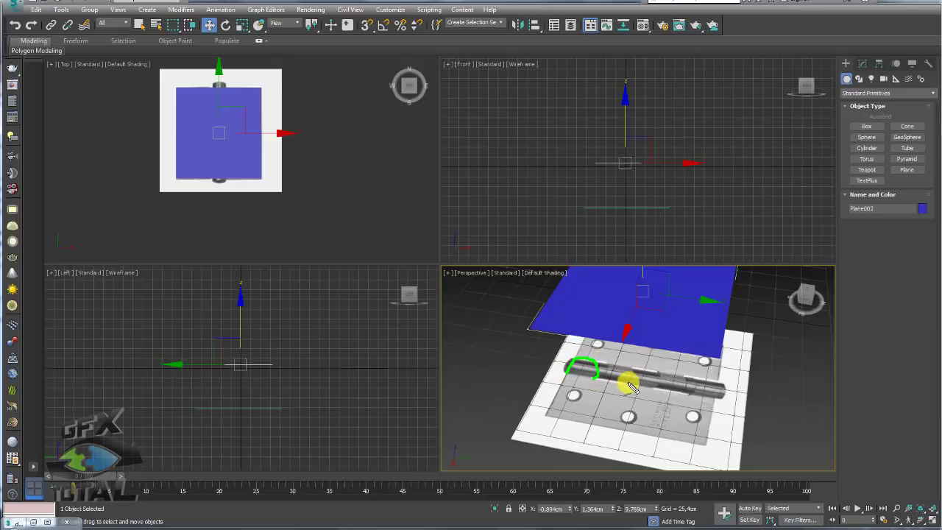
{"action": "mouse_move", "coordinate": [630, 384]}
{"action": "left_mouse_down"}
{"action": "mouse_move", "coordinate": [642, 365]}
{"action": "mouse_move", "coordinate": [718, 384]}
{"action": "mouse_move", "coordinate": [720, 398]}
{"action": "left_mouse_up"}
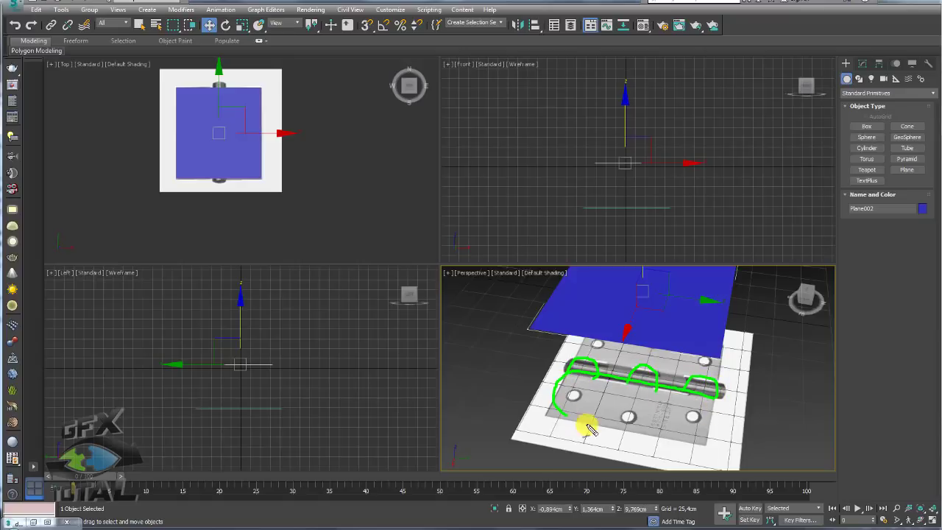
{"action": "mouse_move", "coordinate": [719, 398]}
{"action": "middle_mouse_down", "text": "alt"}
{"action": "mouse_move", "coordinate": [673, 336]}
{"action": "mouse_move", "coordinate": [677, 319]}
{"action": "mouse_move", "coordinate": [939, 431]}
{"action": "middle_mouse_up", "text": "alt"}
{"action": "left_click", "coordinate": [931, 520]}
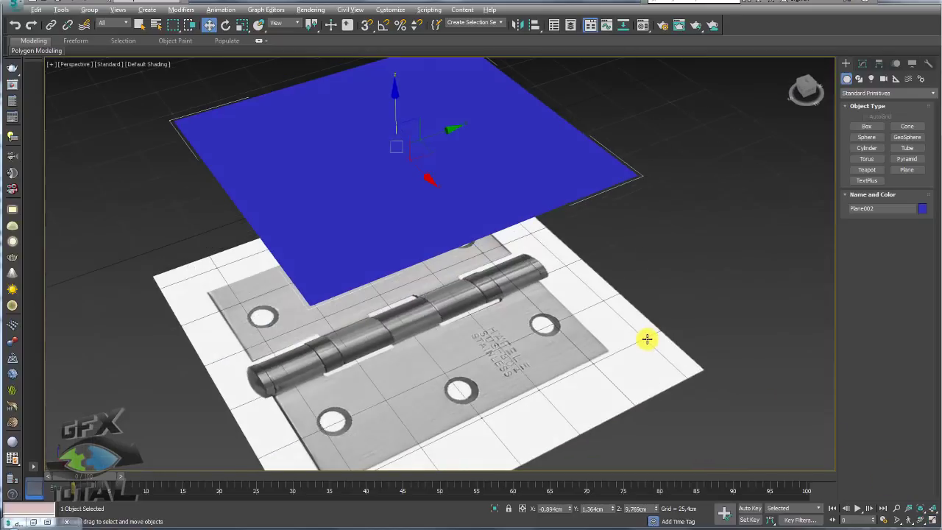
{"action": "mouse_move", "coordinate": [525, 216]}
{"action": "middle_mouse_down", "text": "alt"}
{"action": "mouse_move", "coordinate": [569, 284]}
{"action": "mouse_move", "coordinate": [551, 280]}
{"action": "middle_mouse_up", "text": "alt"}
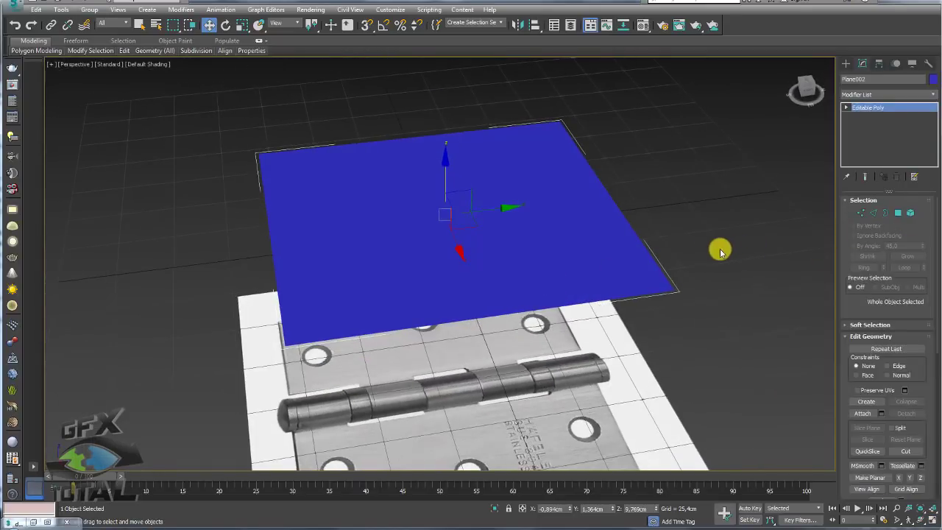
Connect two opposite border edges with a crosswise edge, then chamfer it into a pair.
{"action": "key", "text": "F4"}
{"action": "left_click", "coordinate": [870, 214]}
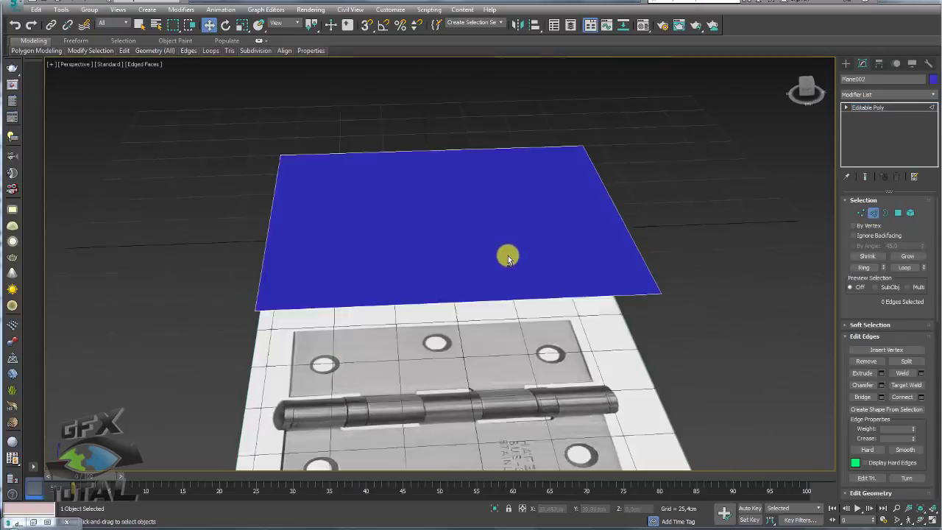
{"action": "middle_click_drag", "start_coordinate": [506, 254], "coordinate": [456, 181], "text": "alt"}
{"action": "left_click", "coordinate": [456, 173]}
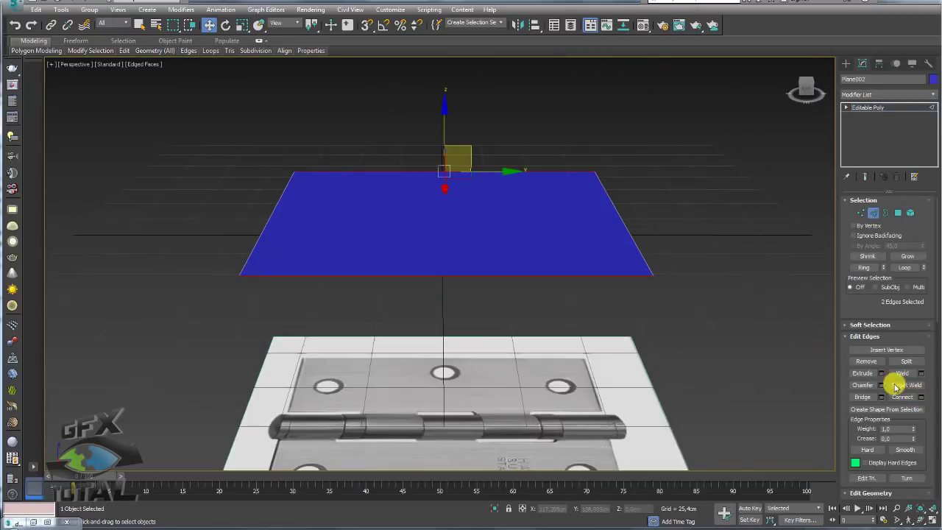
{"action": "left_click", "coordinate": [919, 398]}
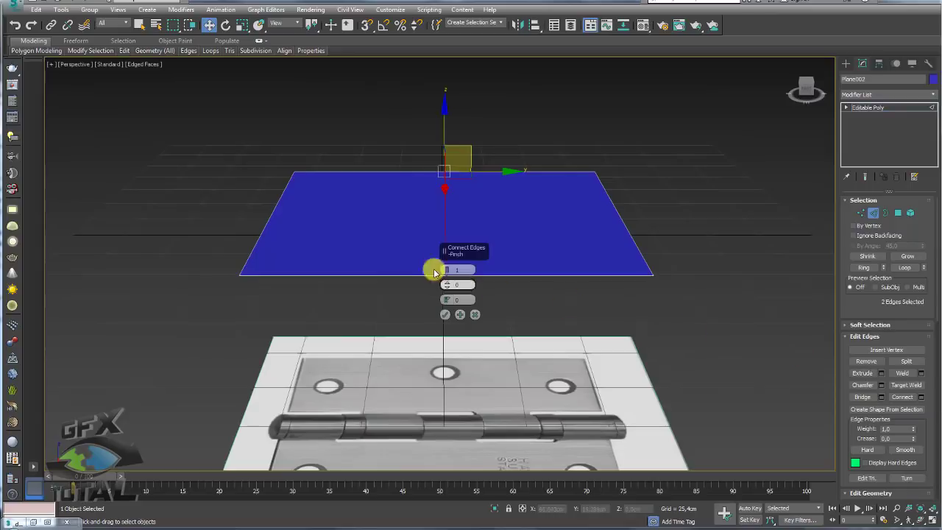
{"action": "left_click", "coordinate": [445, 314]}
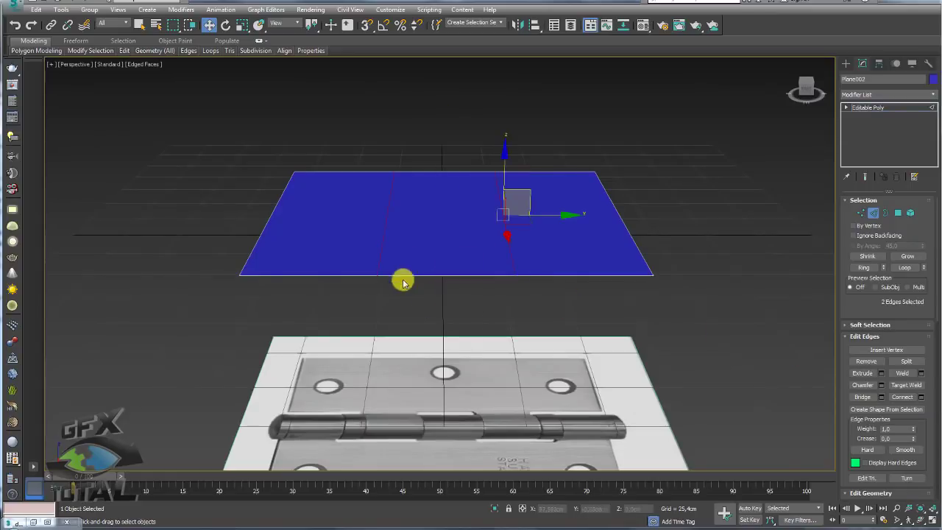
{"action": "mouse_move", "coordinate": [399, 277]}
{"action": "middle_mouse_down", "text": "alt"}
{"action": "mouse_move", "coordinate": [404, 287]}
{"action": "mouse_move", "coordinate": [405, 227]}
{"action": "mouse_move", "coordinate": [394, 214]}
{"action": "middle_mouse_up", "text": "alt"}
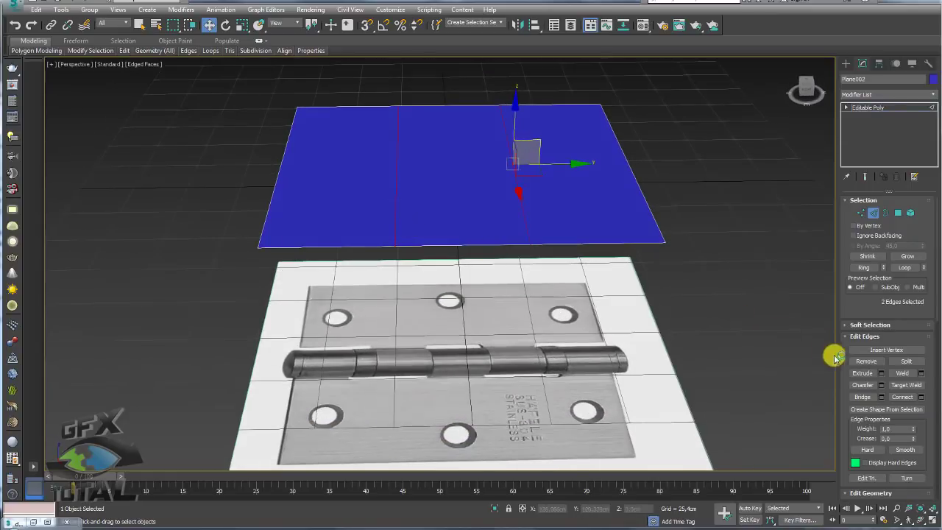
{"action": "left_click", "coordinate": [868, 385]}
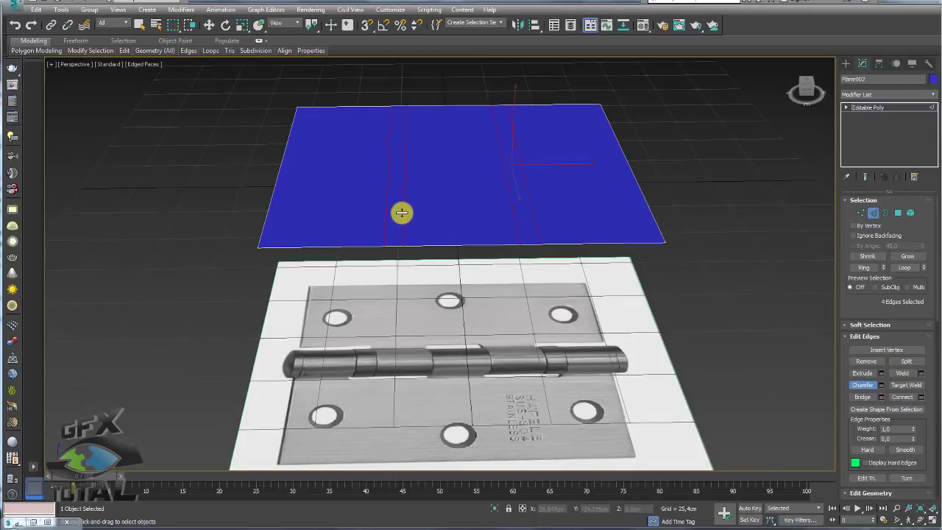
{"action": "key", "text": "w"}
In a see-through Top view, connect a lengthwise edge and slide it to the hinge pin.
{"action": "scroll", "coordinate": [401, 213], "scroll_direction": "down", "scroll_amount": 3}
{"action": "middle_click_drag", "start_coordinate": [396, 210], "coordinate": [488, 223], "text": "alt"}
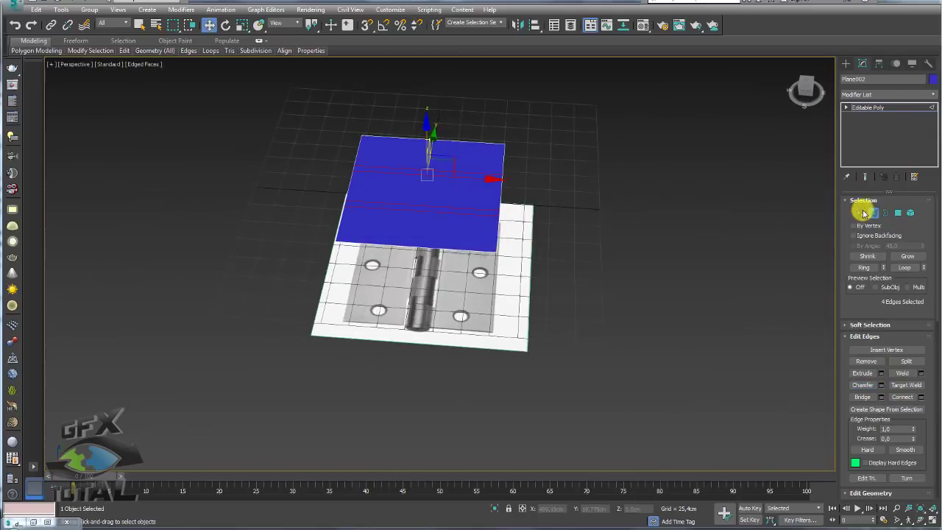
{"action": "left_click", "coordinate": [423, 242], "text": "ctrl"}
{"action": "left_click", "coordinate": [427, 140], "text": "ctrl"}
{"action": "mouse_move", "coordinate": [427, 140]}
{"action": "middle_mouse_down", "text": "alt"}
{"action": "mouse_move", "coordinate": [457, 252]}
{"action": "mouse_move", "coordinate": [480, 269]}
{"action": "middle_mouse_up", "text": "alt"}
{"action": "key", "text": "t"}
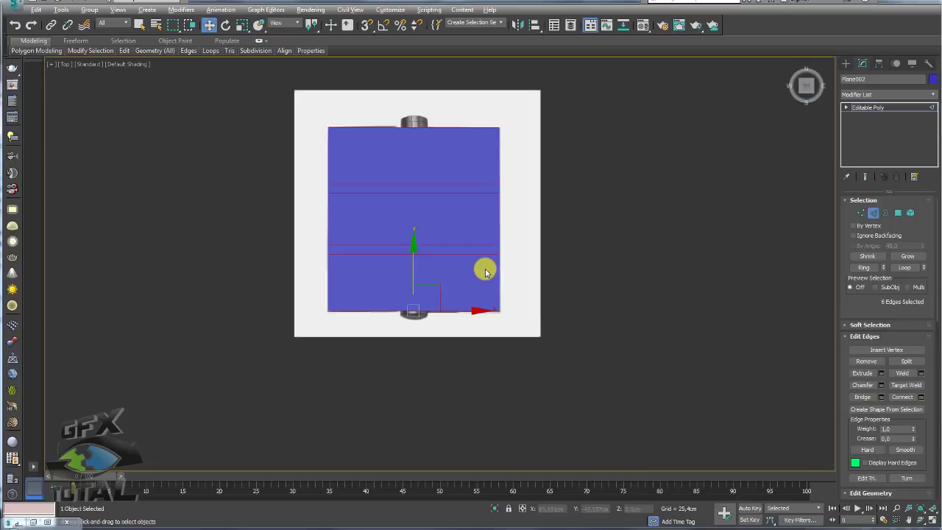
{"action": "key", "text": "alt+x"}
{"action": "middle_click_drag", "start_coordinate": [454, 242], "coordinate": [471, 272]}
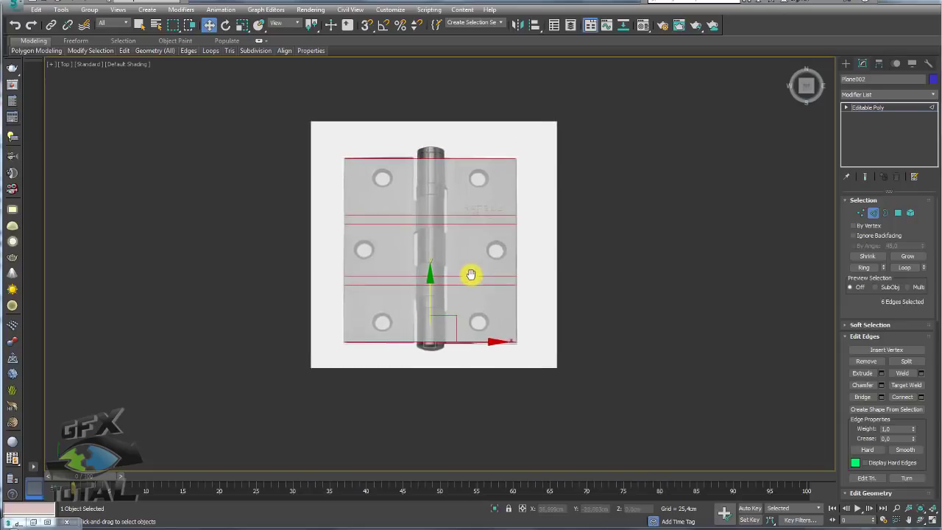
{"action": "left_click", "coordinate": [920, 397]}
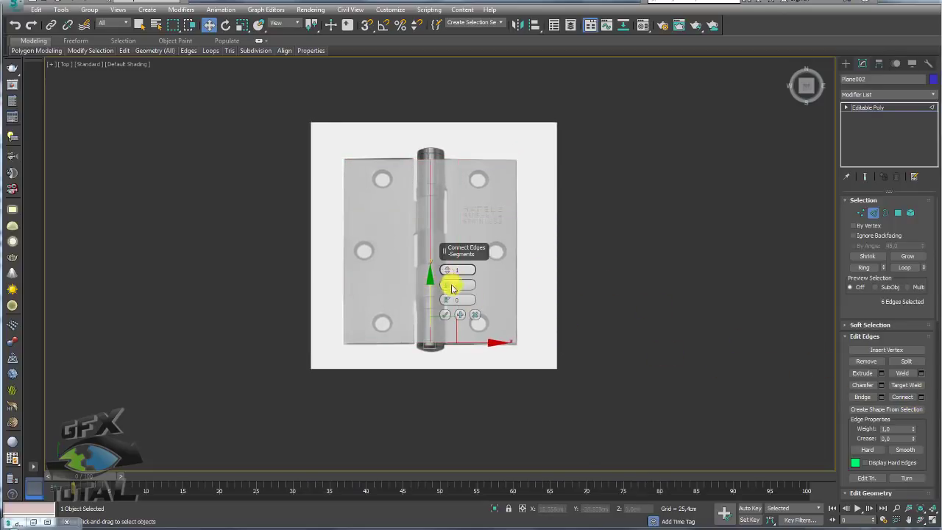
{"action": "left_click", "coordinate": [446, 316]}
{"action": "middle_click_drag", "start_coordinate": [463, 319], "coordinate": [471, 298]}
{"action": "scroll", "coordinate": [471, 221], "scroll_direction": "up", "scroll_amount": 3}
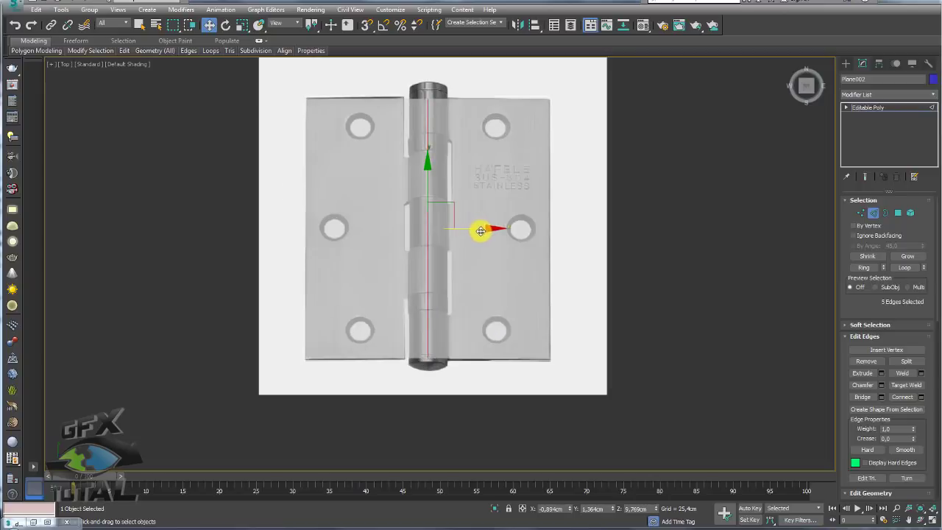
{"action": "left_click_drag", "start_coordinate": [480, 231], "coordinate": [500, 229]}
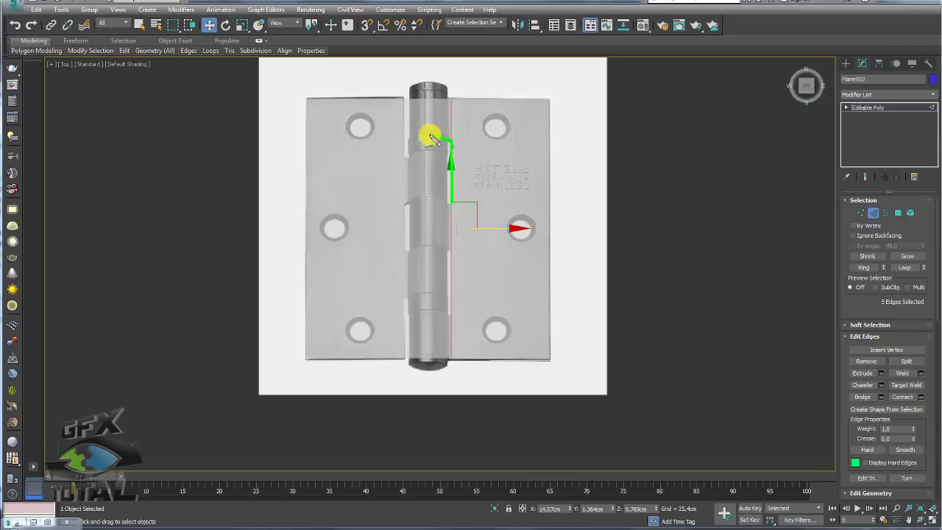
Return to a perspective view with edged faces and orbit to inspect the new edges.
{"action": "mouse_move", "coordinate": [479, 203]}
{"action": "middle_mouse_down"}
{"action": "mouse_move", "coordinate": [441, 165]}
{"action": "mouse_move", "coordinate": [469, 245]}
{"action": "middle_mouse_up"}
{"action": "key", "text": "F4"}
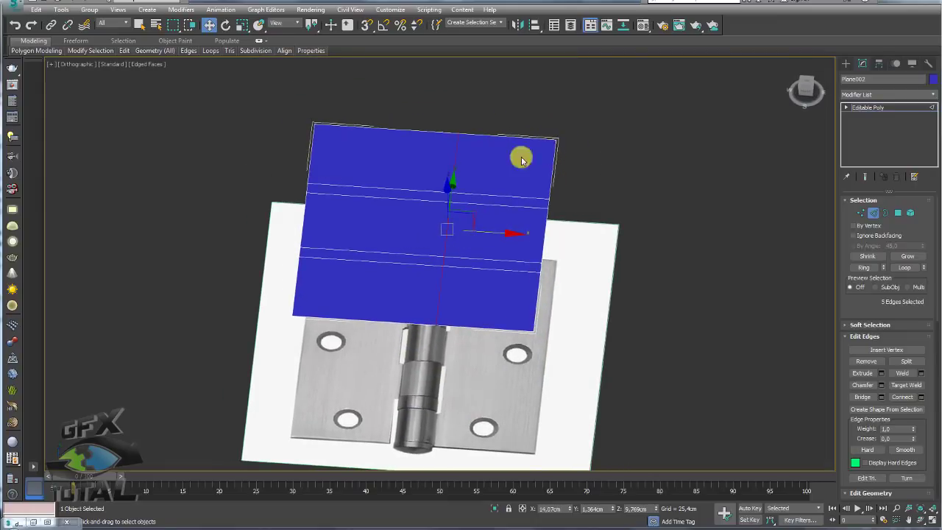
{"action": "middle_click_drag", "start_coordinate": [466, 229], "coordinate": [450, 219], "text": "alt"}
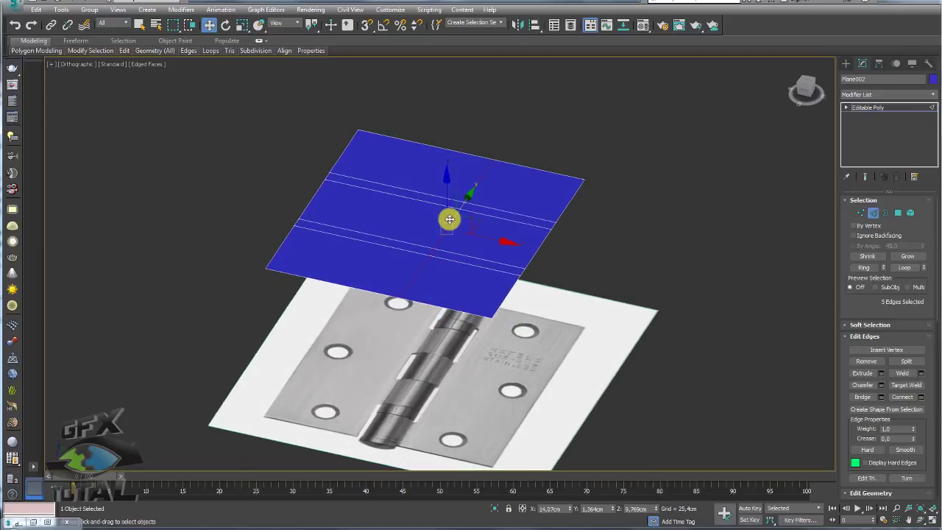
{"action": "key", "text": "p"}
{"action": "mouse_move", "coordinate": [511, 305]}
{"action": "middle_mouse_down", "text": "alt"}
{"action": "mouse_move", "coordinate": [464, 272]}
{"action": "mouse_move", "coordinate": [431, 281]}
{"action": "middle_mouse_up", "text": "alt"}
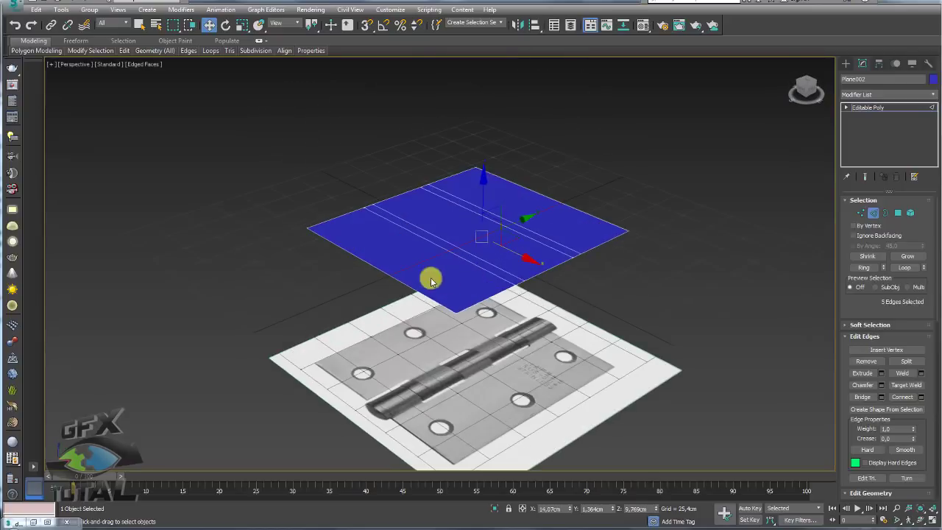
{"action": "mouse_move", "coordinate": [368, 282]}
{"action": "middle_mouse_down", "text": "alt"}
{"action": "mouse_move", "coordinate": [443, 282]}
{"action": "mouse_move", "coordinate": [389, 305]}
{"action": "mouse_move", "coordinate": [381, 265]}
{"action": "middle_mouse_up", "text": "alt"}
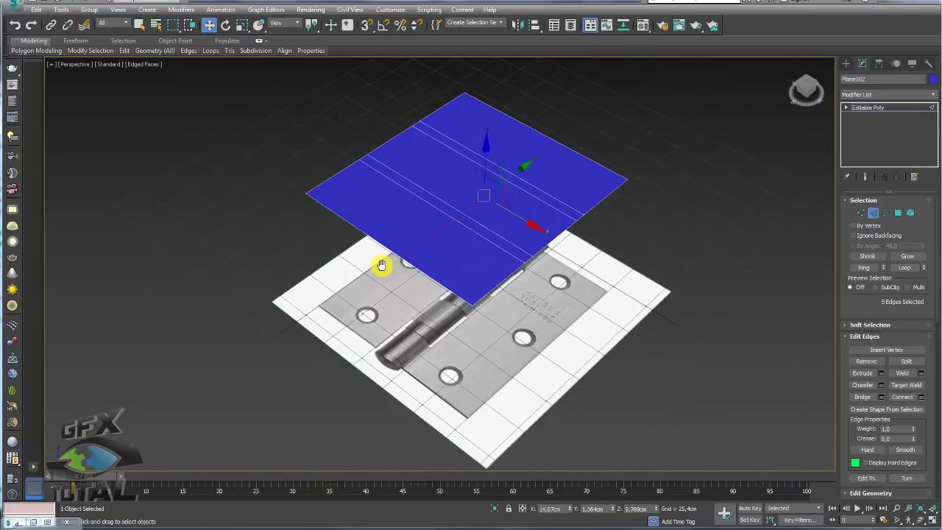
{"action": "mouse_move", "coordinate": [447, 258]}
{"action": "middle_mouse_down", "text": "alt"}
{"action": "mouse_move", "coordinate": [451, 267]}
{"action": "mouse_move", "coordinate": [450, 259]}
{"action": "middle_mouse_up", "text": "alt"}
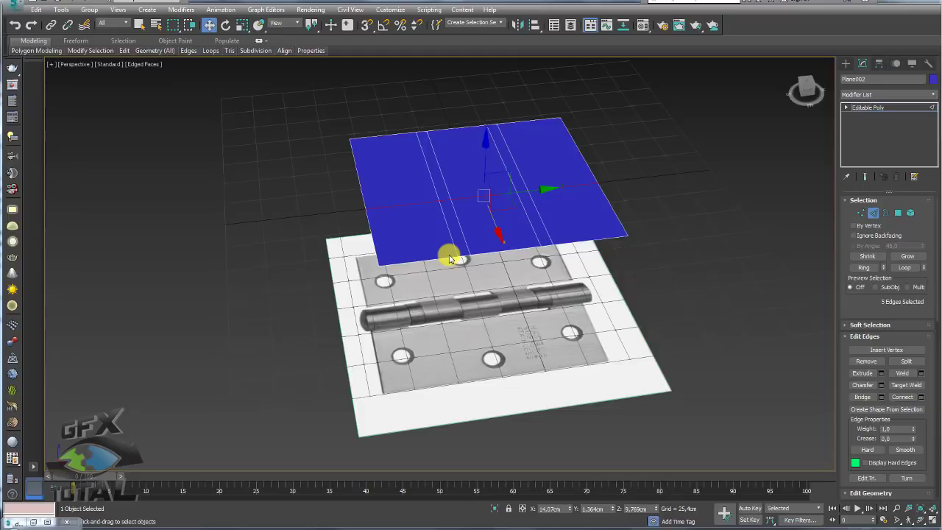
{"action": "mouse_move", "coordinate": [516, 273]}
{"action": "middle_mouse_down", "text": "alt"}
{"action": "mouse_move", "coordinate": [693, 229]}
{"action": "mouse_move", "coordinate": [674, 238]}
{"action": "mouse_move", "coordinate": [563, 172]}
{"action": "middle_mouse_up", "text": "alt"}
Delete the three top polygons in Polygon mode, then undo the deletion and selection.
{"action": "left_click", "coordinate": [895, 213]}
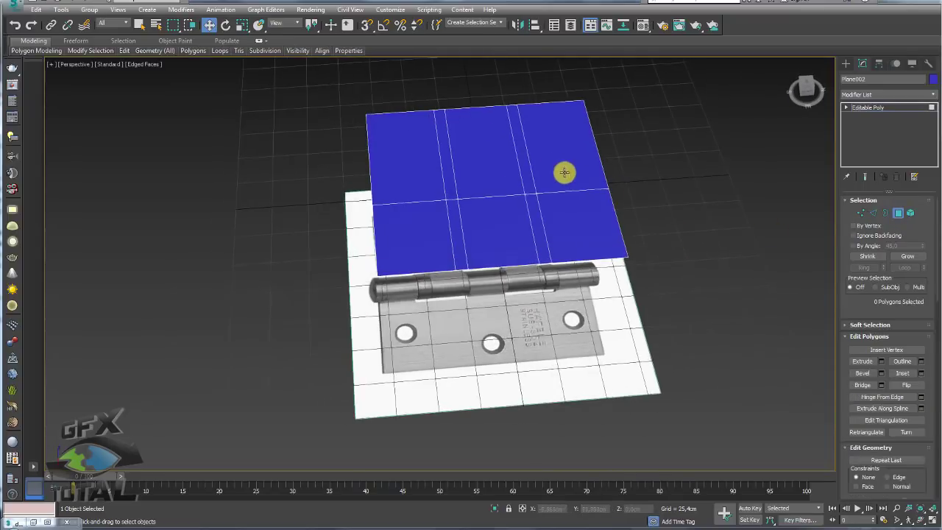
{"action": "left_click", "coordinate": [555, 160]}
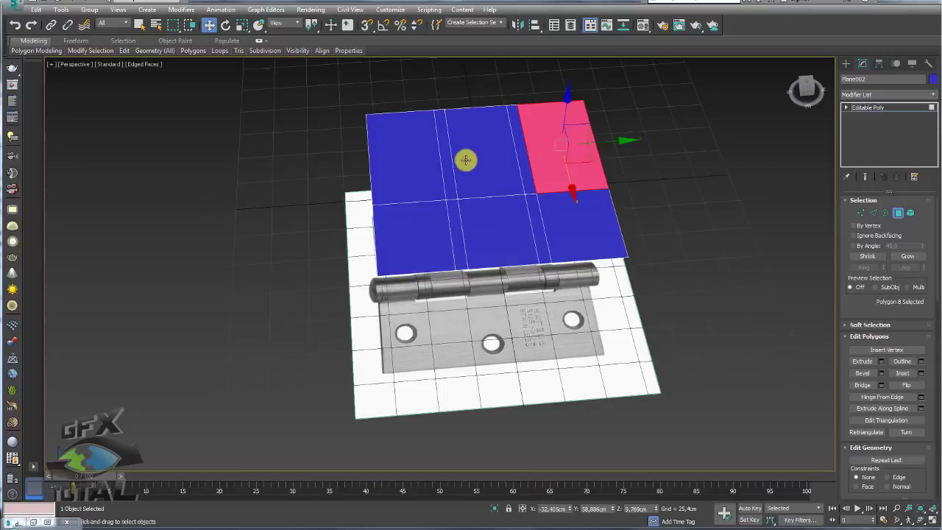
{"action": "left_click", "coordinate": [466, 157], "text": "ctrl"}
{"action": "left_click", "coordinate": [419, 160], "text": "ctrl"}
{"action": "key", "text": "Delete"}
{"action": "mouse_move", "coordinate": [510, 184]}
{"action": "middle_mouse_down", "text": "alt"}
{"action": "mouse_move", "coordinate": [509, 231]}
{"action": "mouse_move", "coordinate": [496, 216]}
{"action": "mouse_move", "coordinate": [525, 237]}
{"action": "middle_mouse_up", "text": "alt"}
{"action": "key", "text": "ctrl+z"}
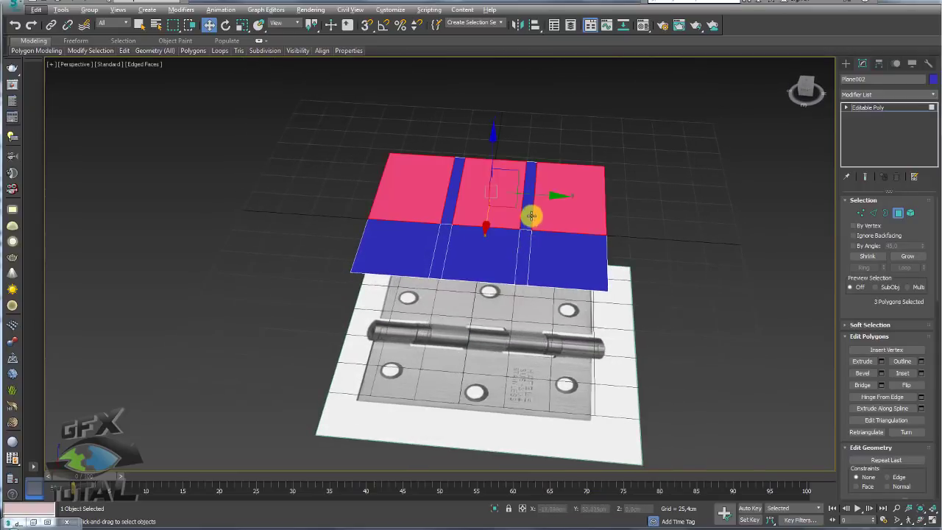
{"action": "key", "text": "ctrl+z"}
{"action": "key", "text": "ctrl+z"}
Delete the two thin seam strips and orbit to check the gaps between tabs.
{"action": "left_click", "coordinate": [451, 201], "text": "ctrl"}
{"action": "key", "text": "Delete"}
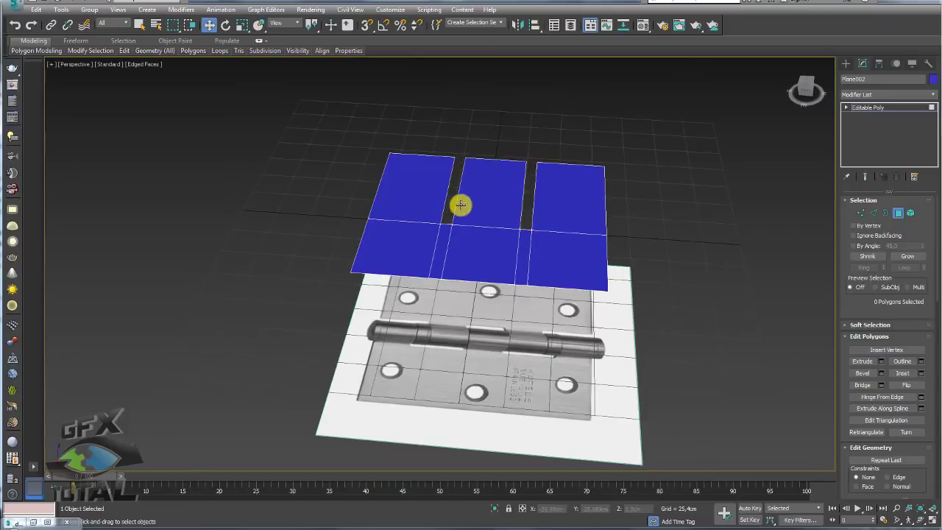
{"action": "mouse_move", "coordinate": [459, 203]}
{"action": "middle_mouse_down", "text": "alt"}
{"action": "mouse_move", "coordinate": [473, 179]}
{"action": "mouse_move", "coordinate": [511, 172]}
{"action": "mouse_move", "coordinate": [478, 187]}
{"action": "middle_mouse_up", "text": "alt"}
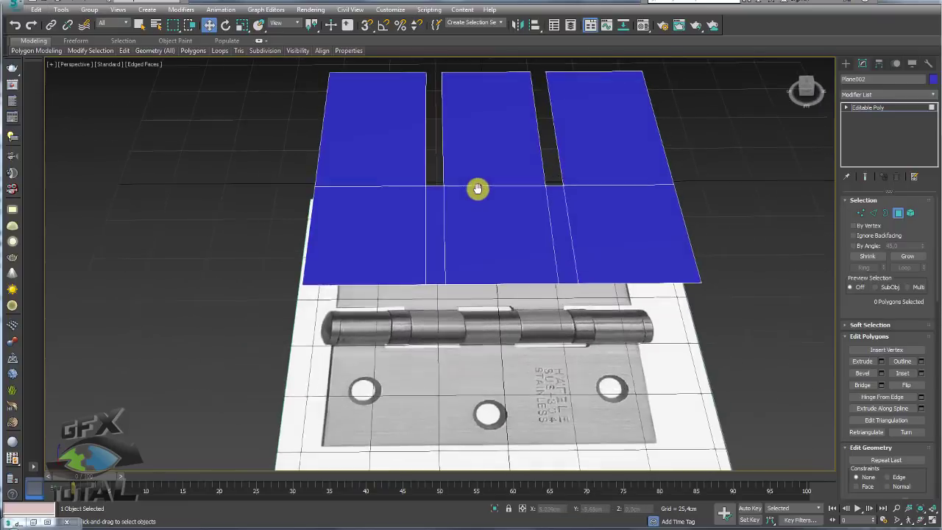
{"action": "scroll", "coordinate": [477, 187], "scroll_direction": "down", "scroll_amount": 5}
{"action": "mouse_move", "coordinate": [547, 210]}
{"action": "middle_mouse_down", "text": "alt"}
{"action": "mouse_move", "coordinate": [517, 219]}
{"action": "mouse_move", "coordinate": [445, 209]}
{"action": "middle_mouse_up", "text": "alt"}
{"action": "scroll", "coordinate": [446, 210], "scroll_direction": "up", "scroll_amount": 2}
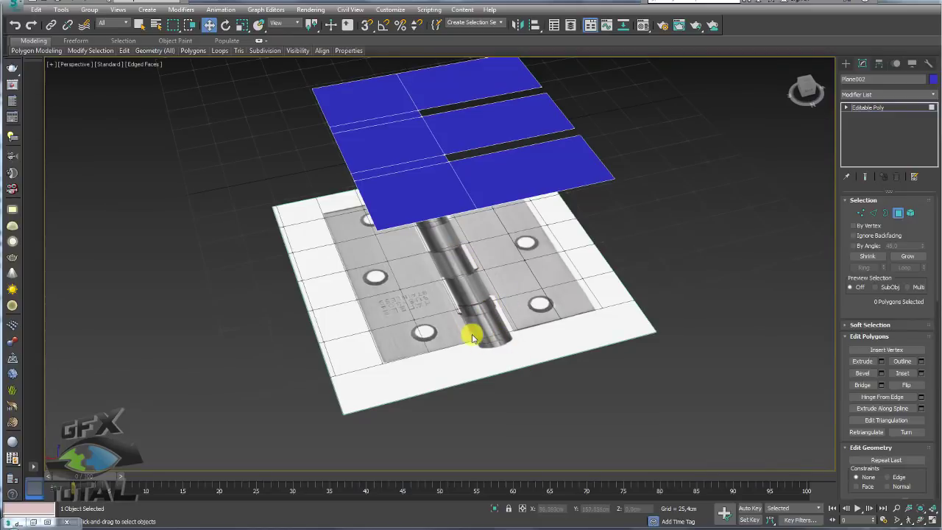
{"action": "mouse_move", "coordinate": [471, 328]}
{"action": "middle_mouse_down", "text": "alt"}
{"action": "mouse_move", "coordinate": [515, 325]}
{"action": "mouse_move", "coordinate": [543, 351]}
{"action": "mouse_move", "coordinate": [535, 233]}
{"action": "mouse_move", "coordinate": [538, 285]}
{"action": "mouse_move", "coordinate": [519, 240]}
{"action": "mouse_move", "coordinate": [528, 337]}
{"action": "mouse_move", "coordinate": [557, 295]}
{"action": "middle_mouse_up", "text": "alt"}
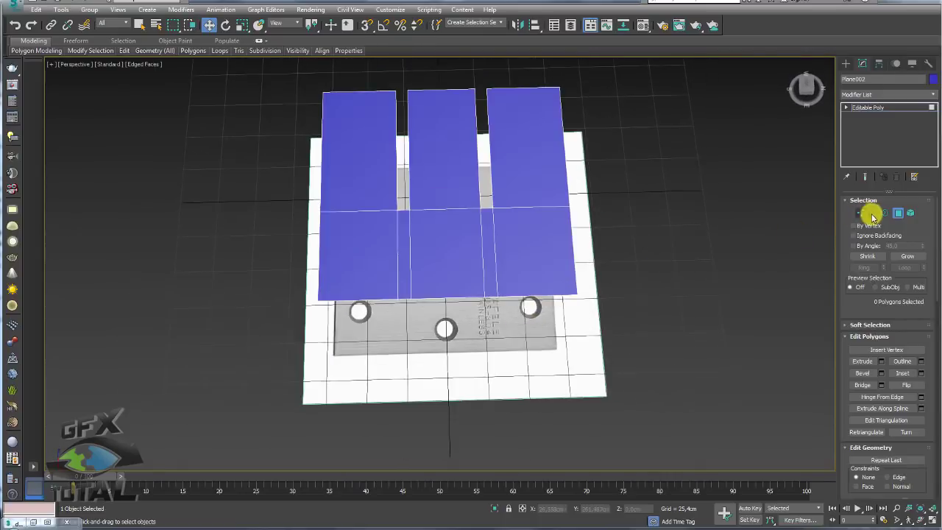
Select the edge ring across the right column and Connect it with new vertical edges.
{"action": "left_click", "coordinate": [873, 212]}
{"action": "middle_click_drag", "start_coordinate": [598, 225], "coordinate": [637, 250], "text": "alt"}
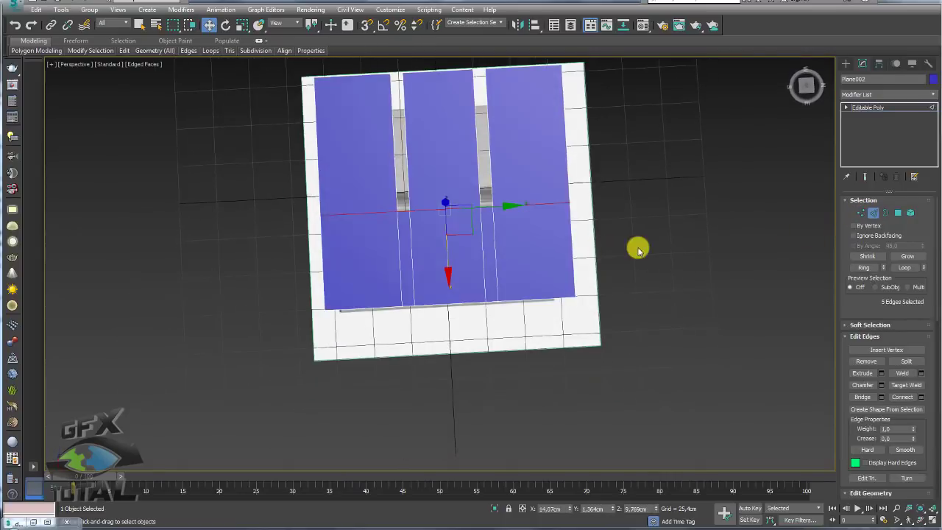
{"action": "left_click", "coordinate": [402, 255]}
{"action": "middle_click_drag", "start_coordinate": [750, 319], "coordinate": [585, 349], "text": "alt"}
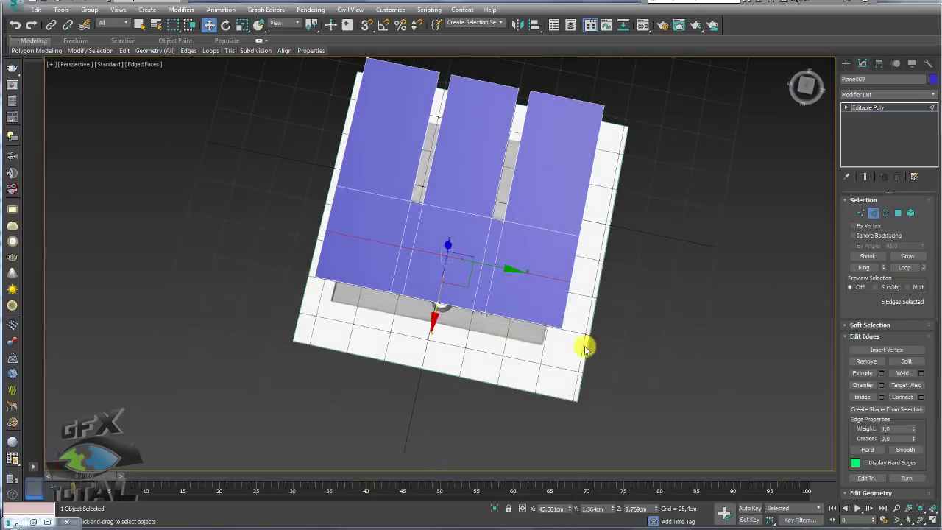
{"action": "mouse_move", "coordinate": [525, 332]}
{"action": "middle_mouse_down", "text": "alt"}
{"action": "mouse_move", "coordinate": [599, 267]}
{"action": "mouse_move", "coordinate": [875, 379]}
{"action": "middle_mouse_up", "text": "alt"}
{"action": "left_click", "coordinate": [866, 267]}
{"action": "left_click", "coordinate": [902, 396]}
{"action": "middle_click_drag", "start_coordinate": [601, 273], "coordinate": [621, 260], "text": "alt"}
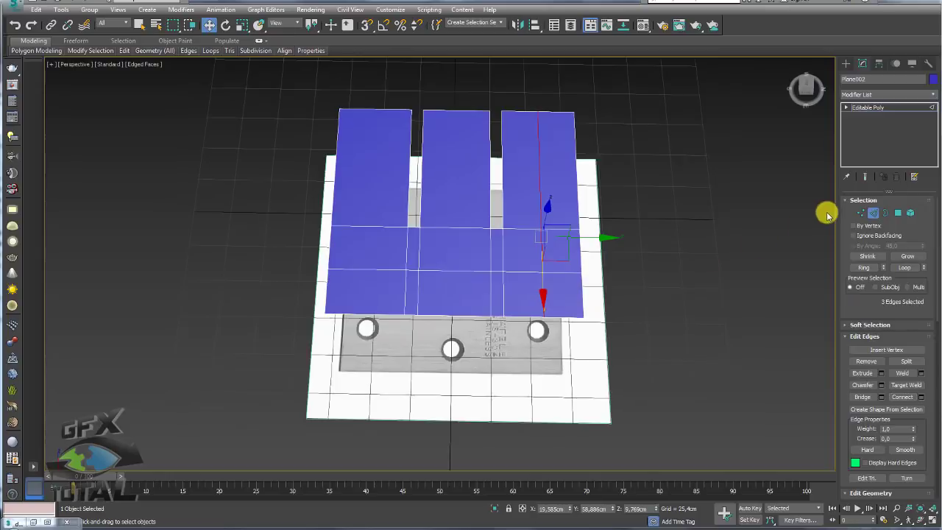
Ring-select edges across the middle row, then Loop a horizontal edge into a full crosswise loop.
{"action": "key", "text": "1"}
{"action": "scroll", "coordinate": [506, 244], "scroll_direction": "up", "scroll_amount": 5}
{"action": "left_click_drag", "start_coordinate": [466, 239], "coordinate": [418, 210]}
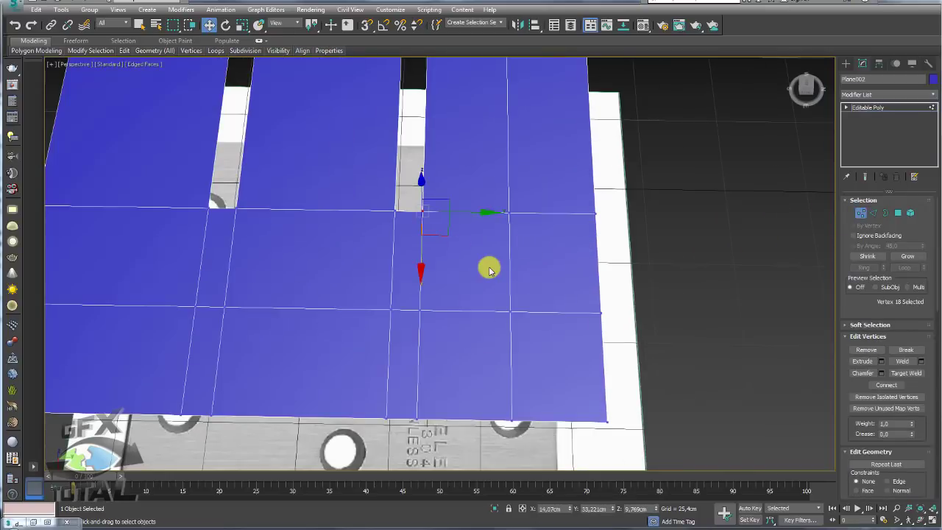
{"action": "left_click", "coordinate": [875, 213]}
{"action": "middle_click_drag", "start_coordinate": [626, 252], "coordinate": [652, 252], "text": "alt"}
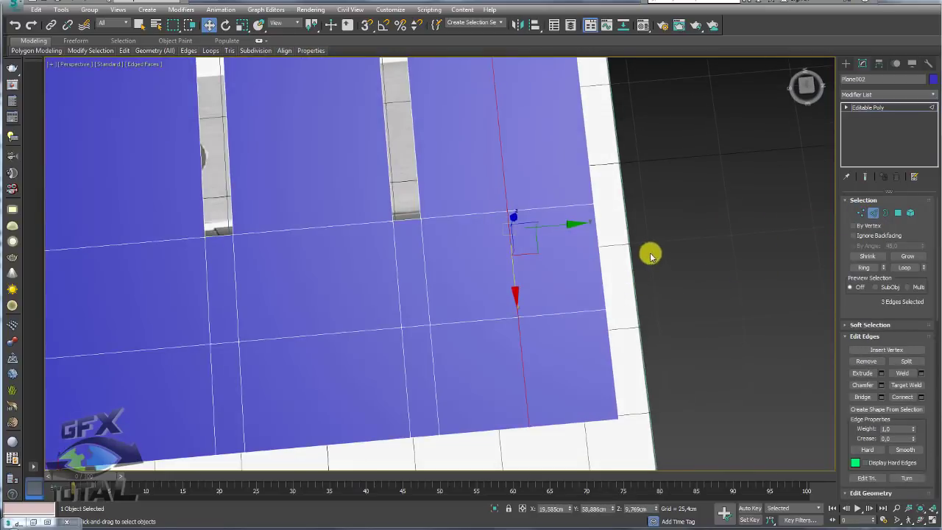
{"action": "left_click_drag", "start_coordinate": [644, 256], "coordinate": [398, 267]}
{"action": "left_click", "coordinate": [863, 267]}
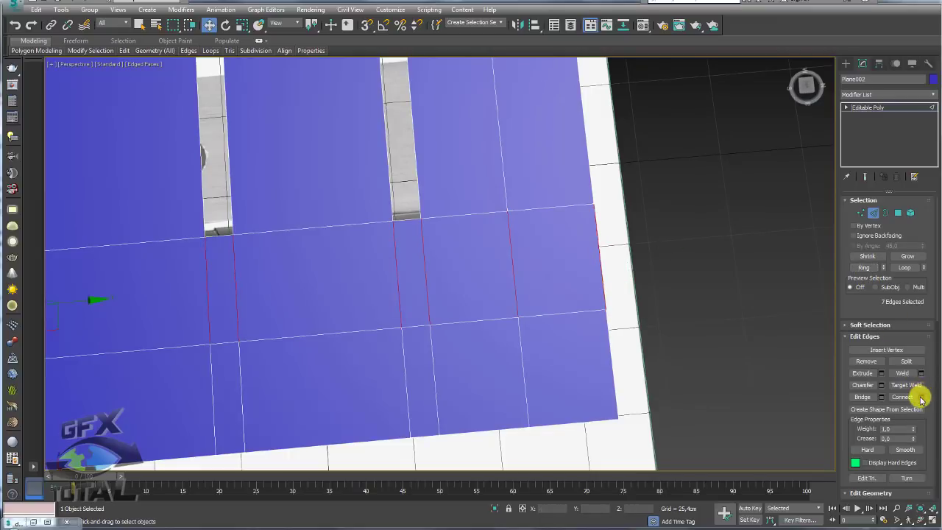
{"action": "left_click_drag", "start_coordinate": [568, 340], "coordinate": [546, 287]}
{"action": "left_click", "coordinate": [904, 267]}
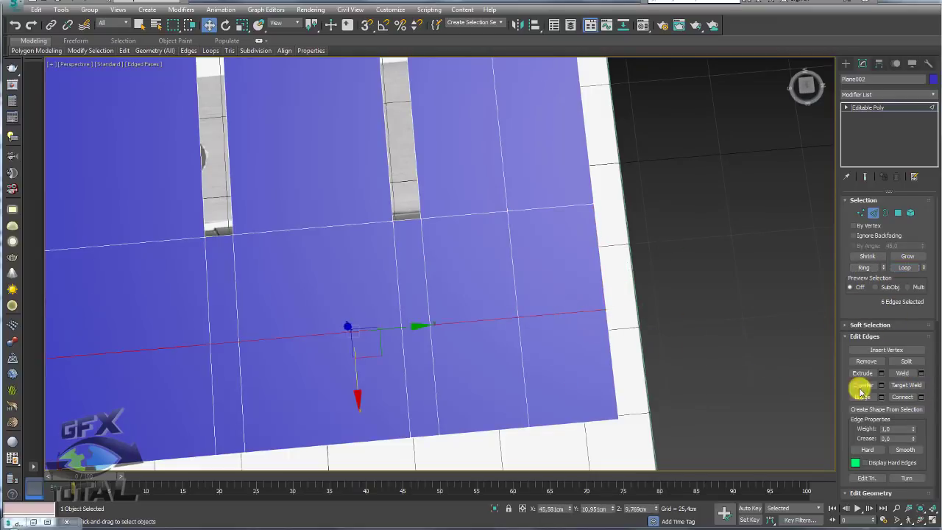
Chamfer the horizontal edge loop at 30cm with 2 segments.
{"action": "left_click", "coordinate": [881, 385]}
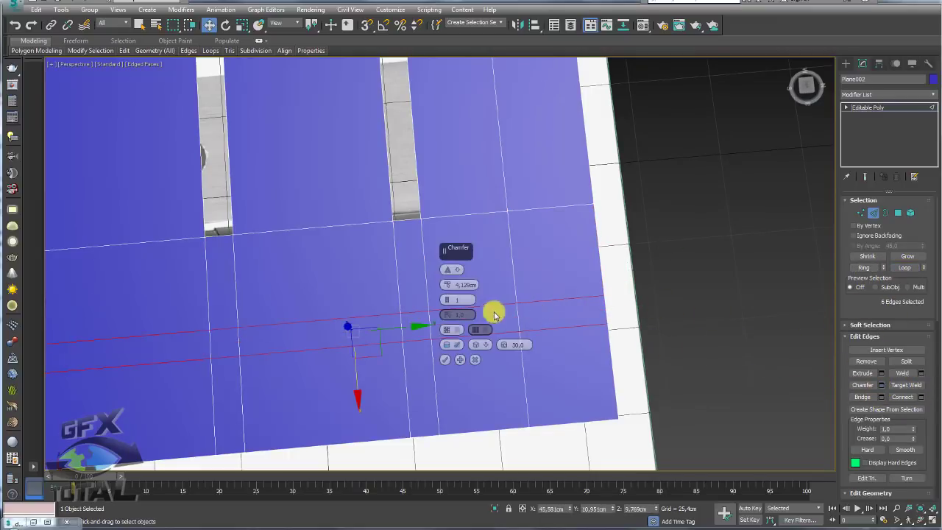
{"action": "left_click_drag", "start_coordinate": [447, 299], "coordinate": [443, 249]}
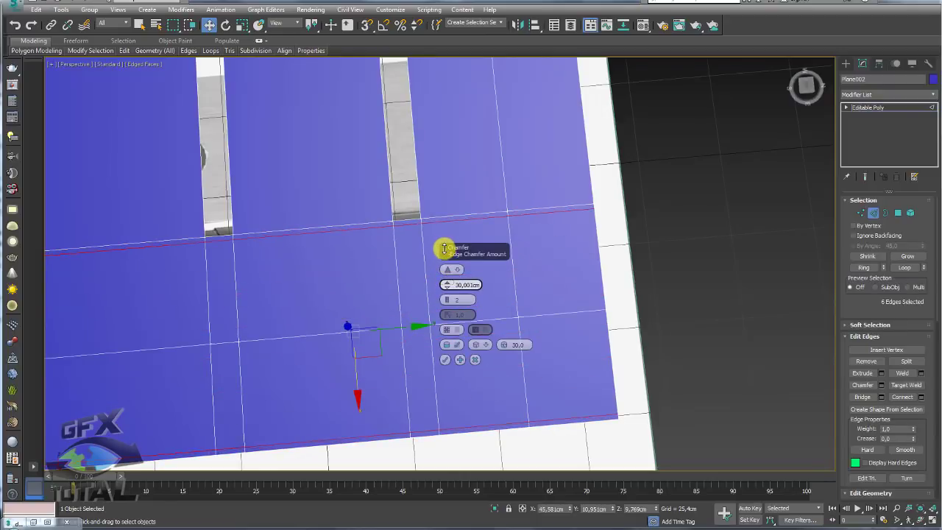
{"action": "left_click", "coordinate": [445, 359]}
{"action": "middle_click_drag", "start_coordinate": [532, 332], "coordinate": [620, 265], "text": "alt"}
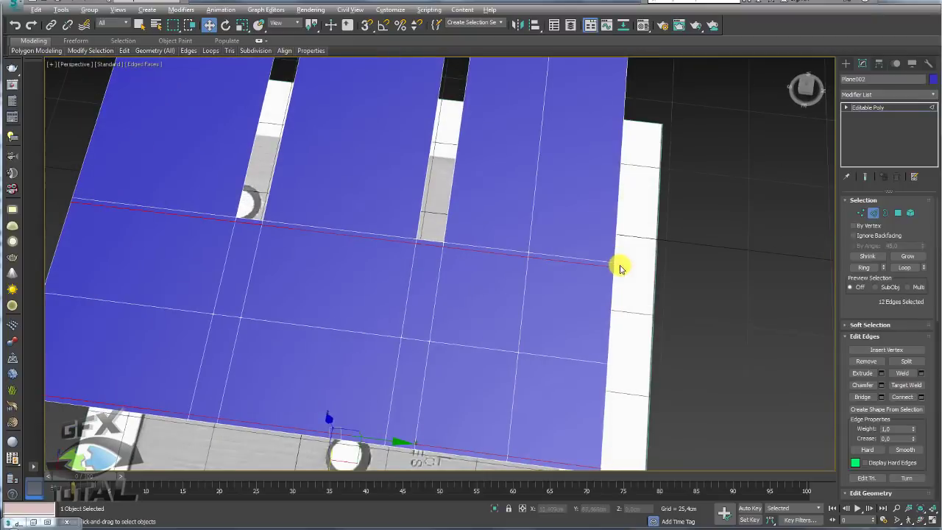
Select three vertices on the plane plus the corner vertex.
{"action": "left_click", "coordinate": [861, 214]}
{"action": "middle_click_drag", "start_coordinate": [534, 311], "coordinate": [520, 316], "text": "alt"}
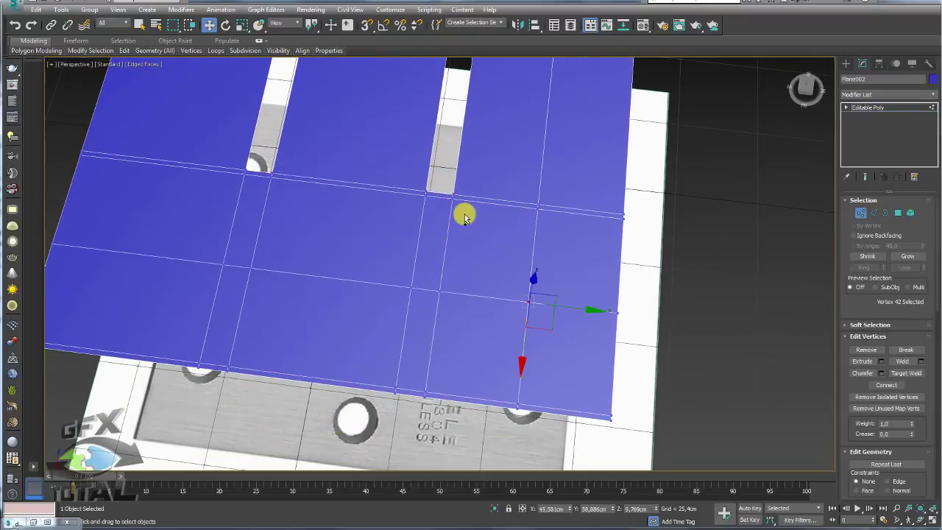
{"action": "left_click_drag", "start_coordinate": [443, 198], "coordinate": [541, 317]}
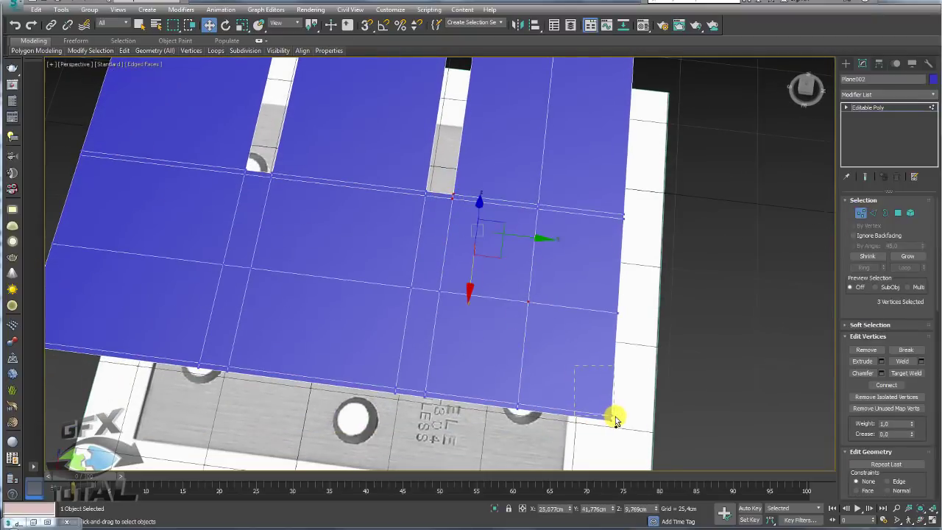
{"action": "left_click_drag", "start_coordinate": [617, 420], "coordinate": [631, 417], "text": "ctrl"}
{"action": "mouse_move", "coordinate": [656, 362]}
{"action": "middle_mouse_down", "text": "alt"}
{"action": "mouse_move", "coordinate": [605, 326]}
{"action": "mouse_move", "coordinate": [603, 370]}
{"action": "mouse_move", "coordinate": [579, 335]}
{"action": "middle_mouse_up", "text": "alt"}
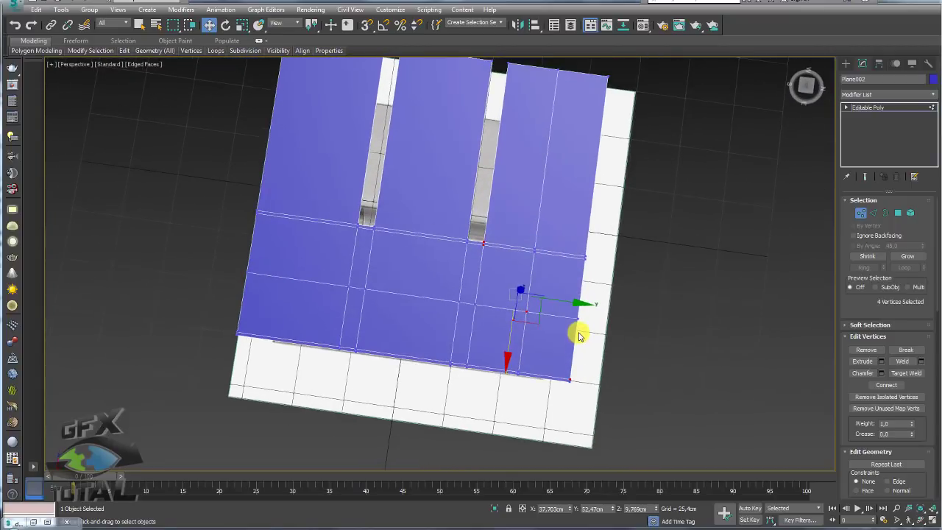
{"action": "scroll", "coordinate": [516, 302], "scroll_direction": "up", "scroll_amount": 2}
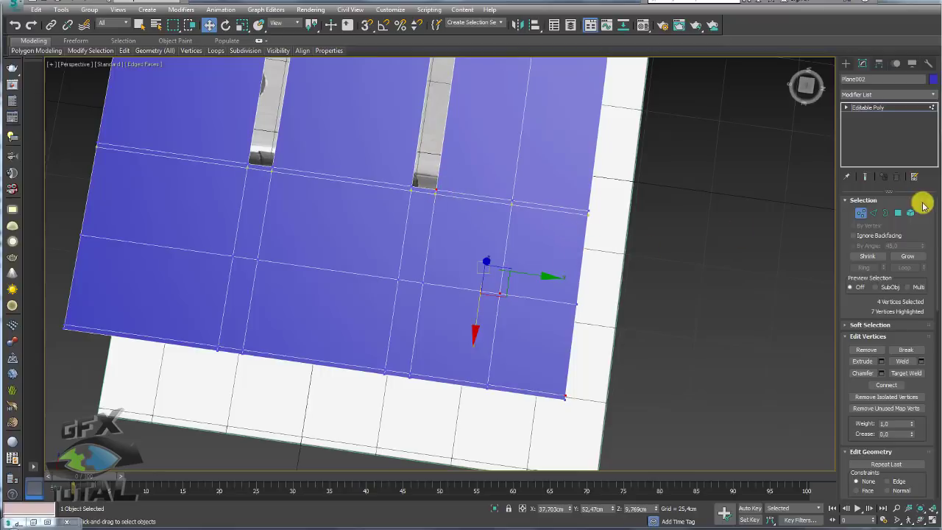
Loop-select a vertical edge and chamfer it about 24.5cm into parallel edges.
{"action": "left_click", "coordinate": [873, 212]}
{"action": "left_click", "coordinate": [495, 334]}
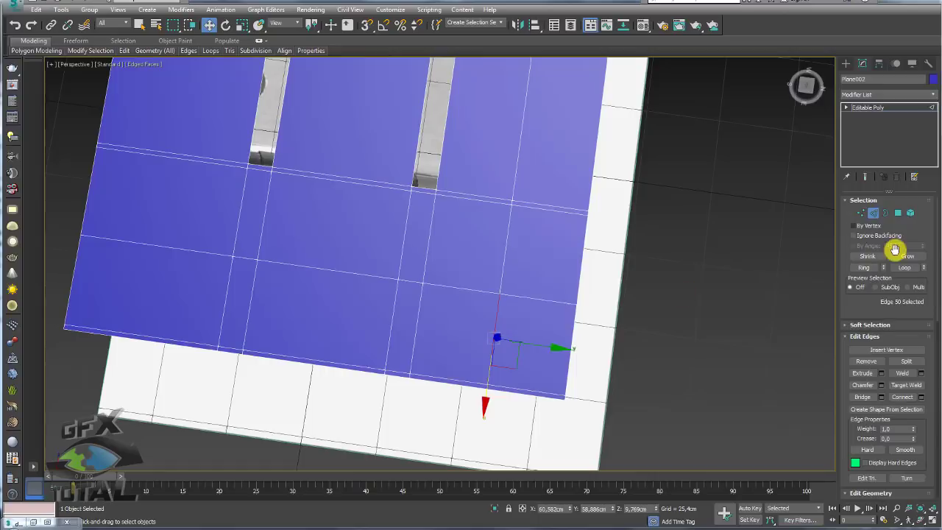
{"action": "left_click", "coordinate": [905, 268]}
{"action": "left_click", "coordinate": [880, 385]}
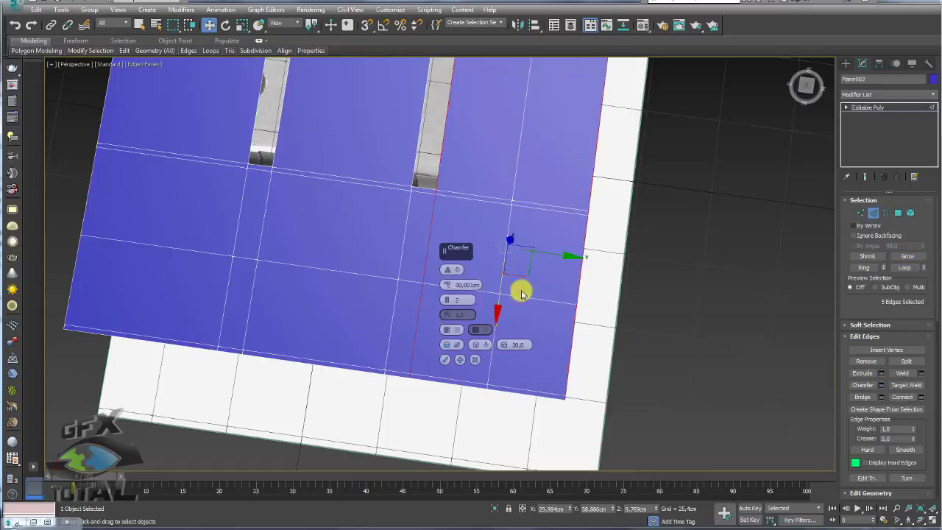
{"action": "left_click_drag", "start_coordinate": [447, 288], "coordinate": [449, 295]}
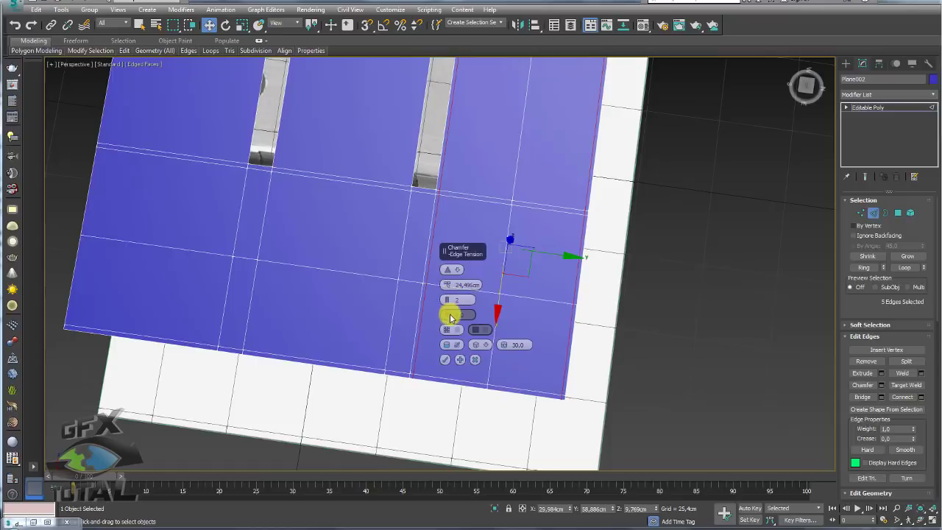
{"action": "left_click", "coordinate": [445, 359]}
{"action": "left_click", "coordinate": [862, 213]}
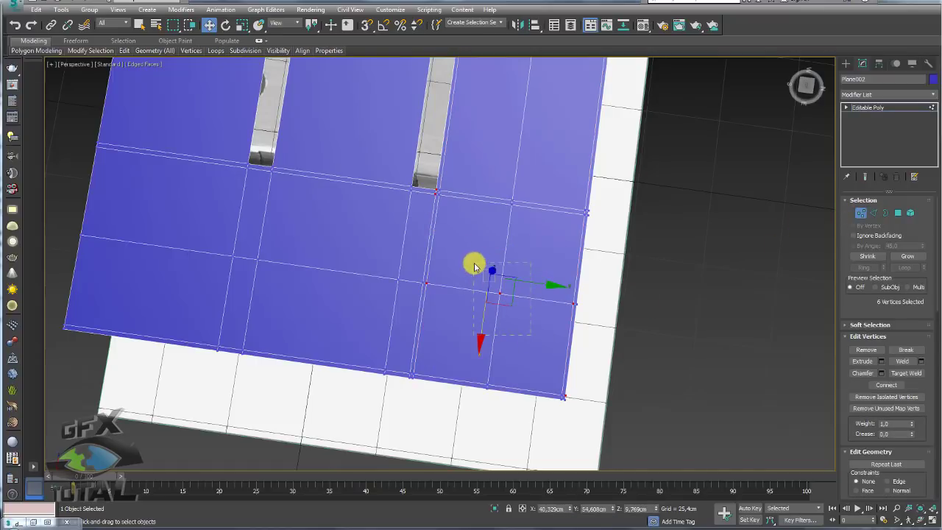
Select the lower-right square's four faces, then box-select its centre and edge-midpoint vertices.
{"action": "middle_click_drag", "start_coordinate": [475, 266], "coordinate": [542, 277], "text": "alt"}
{"action": "left_click", "coordinate": [898, 213]}
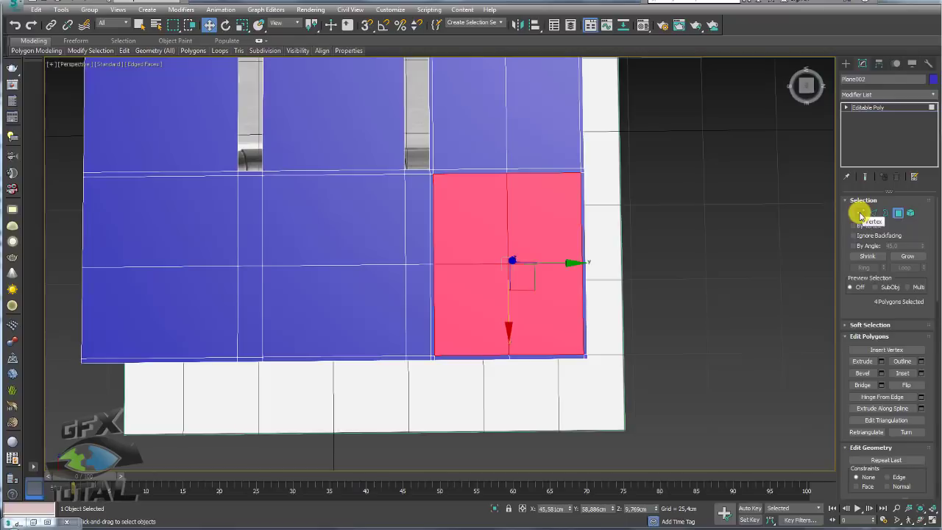
{"action": "left_click", "coordinate": [861, 213]}
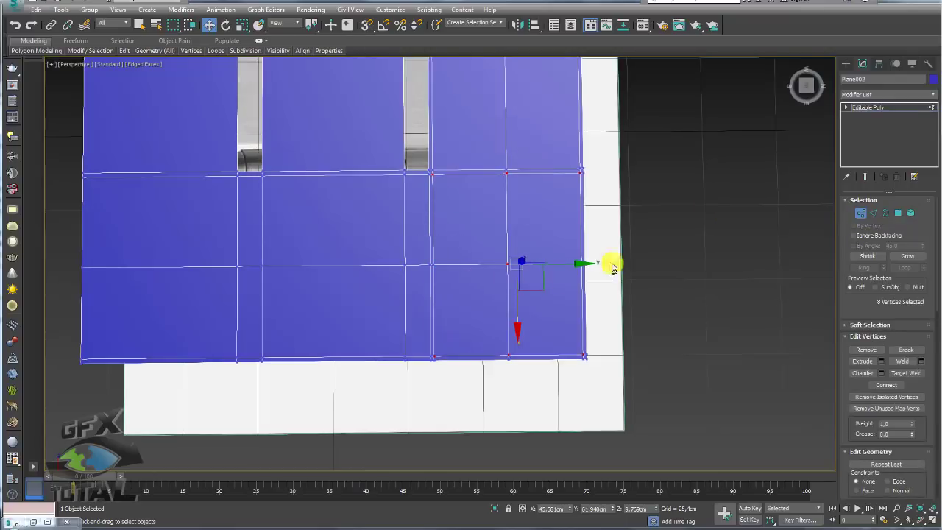
{"action": "left_click_drag", "start_coordinate": [557, 292], "coordinate": [511, 174]}
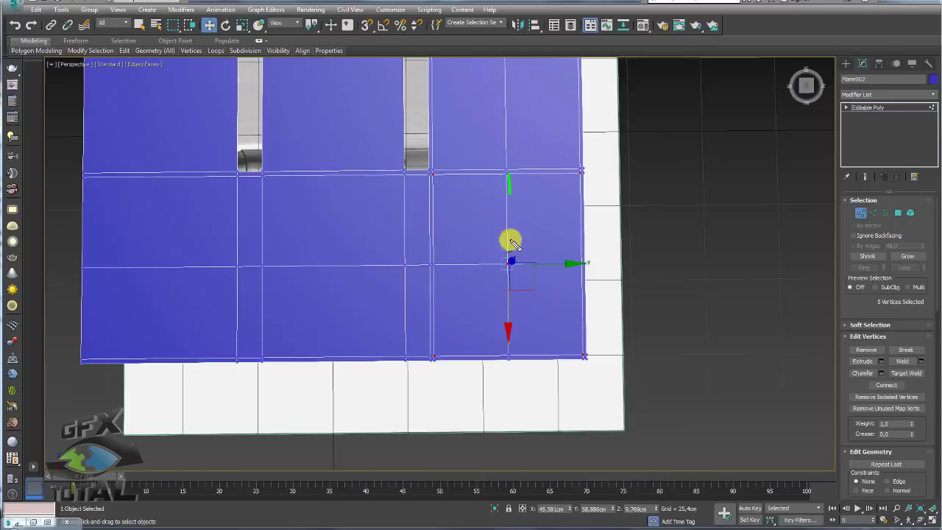
{"action": "left_click_drag", "start_coordinate": [414, 262], "coordinate": [632, 262]}
{"action": "left_click_drag", "start_coordinate": [515, 164], "coordinate": [505, 180]}
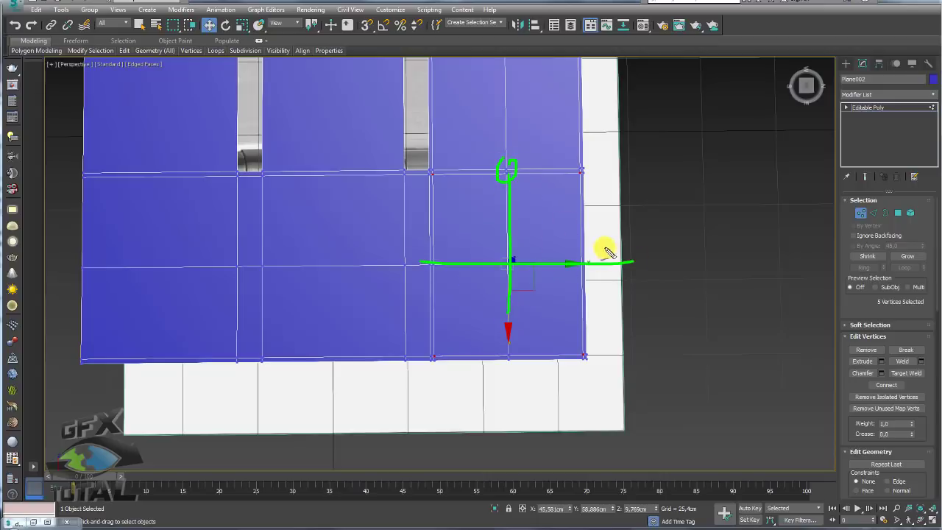
{"action": "left_click_drag", "start_coordinate": [600, 250], "coordinate": [581, 278]}
{"action": "key", "text": "Escape"}
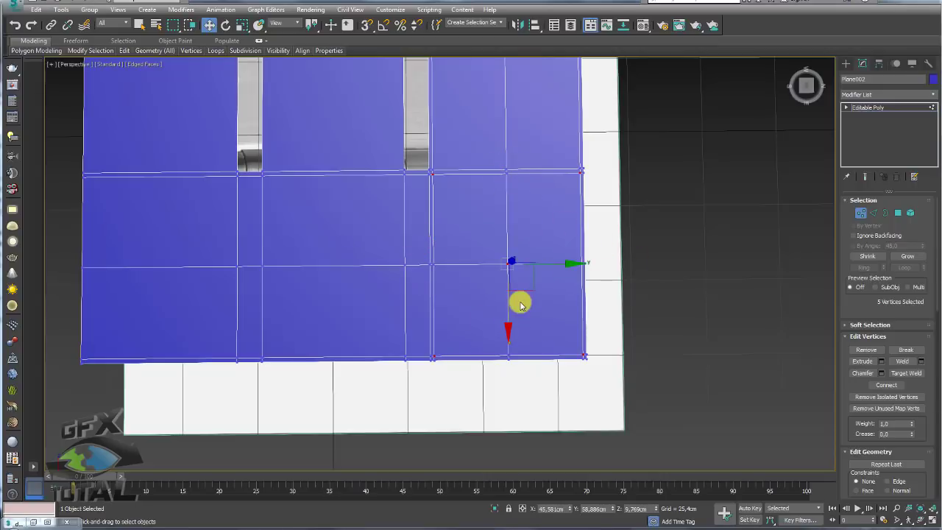
{"action": "mouse_move", "coordinate": [520, 303]}
{"action": "middle_mouse_down", "text": "alt"}
{"action": "mouse_move", "coordinate": [507, 272]}
{"action": "mouse_move", "coordinate": [782, 361]}
{"action": "middle_mouse_up", "text": "alt"}
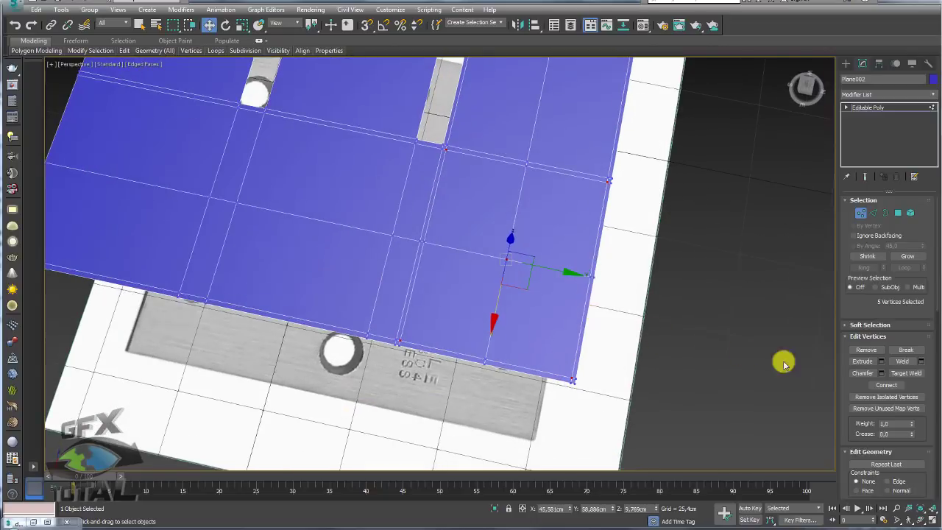
Connect the selected vertices, then extrude the centre vertex with Height 0 and Width 10.923cm.
{"action": "left_click", "coordinate": [886, 385]}
{"action": "mouse_move", "coordinate": [611, 289]}
{"action": "middle_mouse_down", "text": "alt"}
{"action": "mouse_move", "coordinate": [620, 339]}
{"action": "mouse_move", "coordinate": [617, 284]}
{"action": "middle_mouse_up", "text": "alt"}
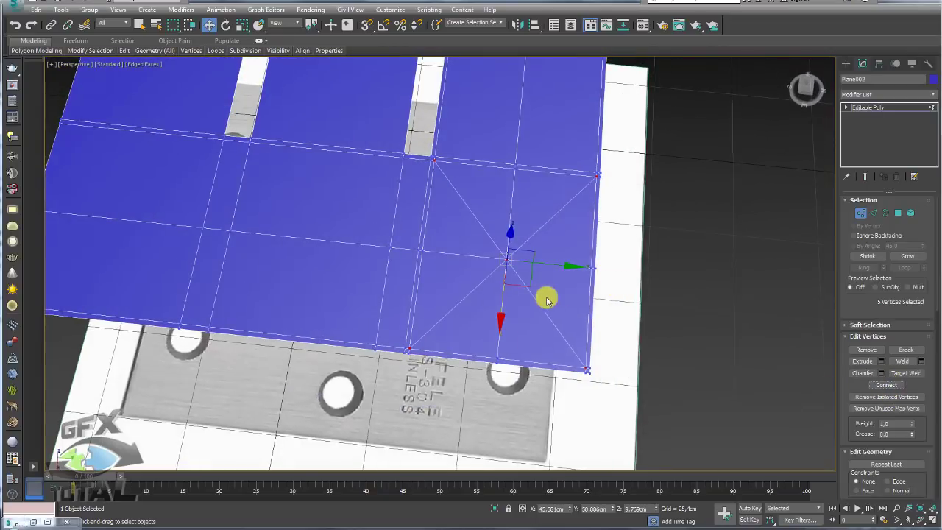
{"action": "left_click", "coordinate": [881, 361]}
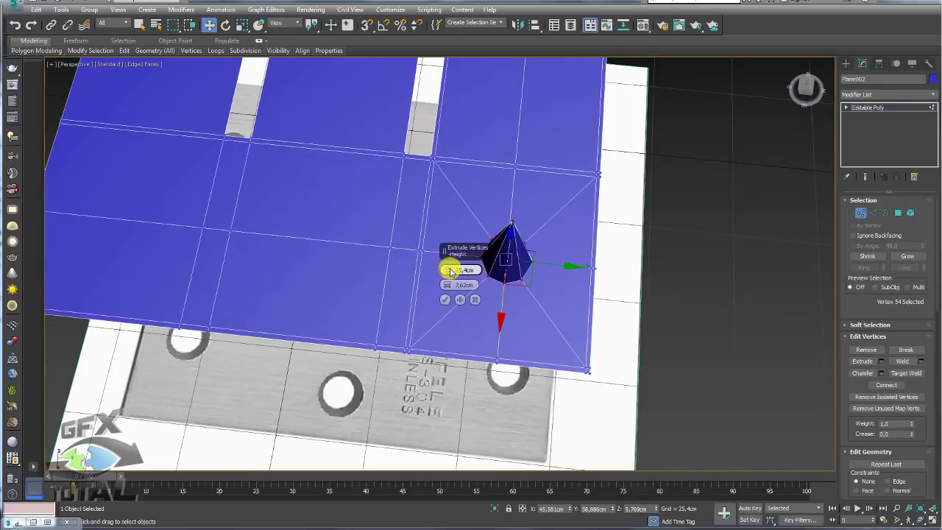
{"action": "left_click_drag", "start_coordinate": [449, 272], "coordinate": [444, 280]}
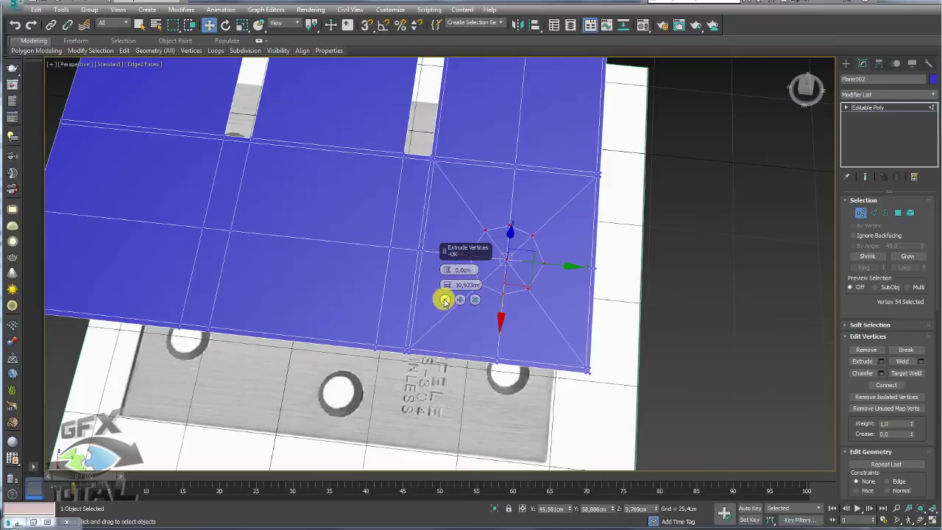
{"action": "left_click", "coordinate": [445, 299]}
{"action": "scroll", "coordinate": [581, 278], "scroll_direction": "up", "scroll_amount": 1}
{"action": "scroll", "coordinate": [528, 276], "scroll_direction": "up", "scroll_amount": 1}
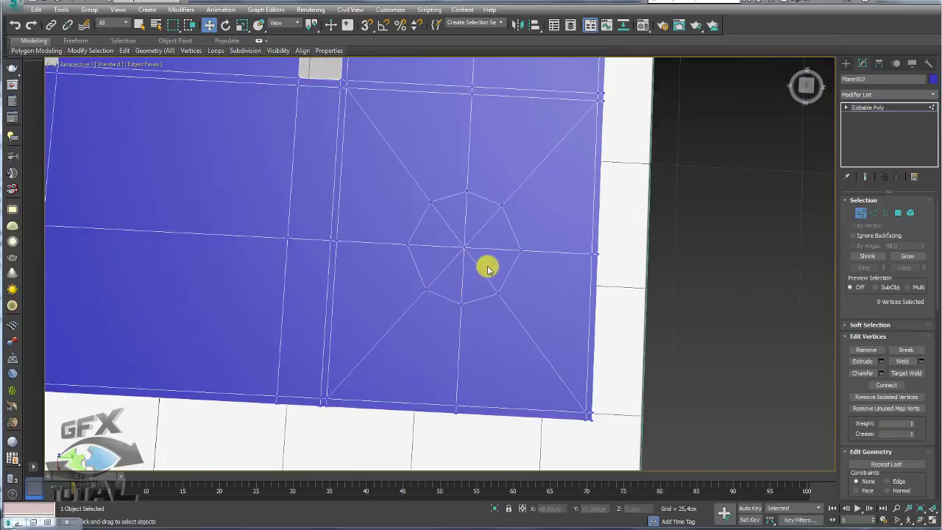
Inset the octagon polygons and delete them to open the screw hole.
{"action": "left_click", "coordinate": [898, 212], "text": "ctrl+shift"}
{"action": "scroll", "coordinate": [452, 313], "scroll_direction": "up", "scroll_amount": 1}
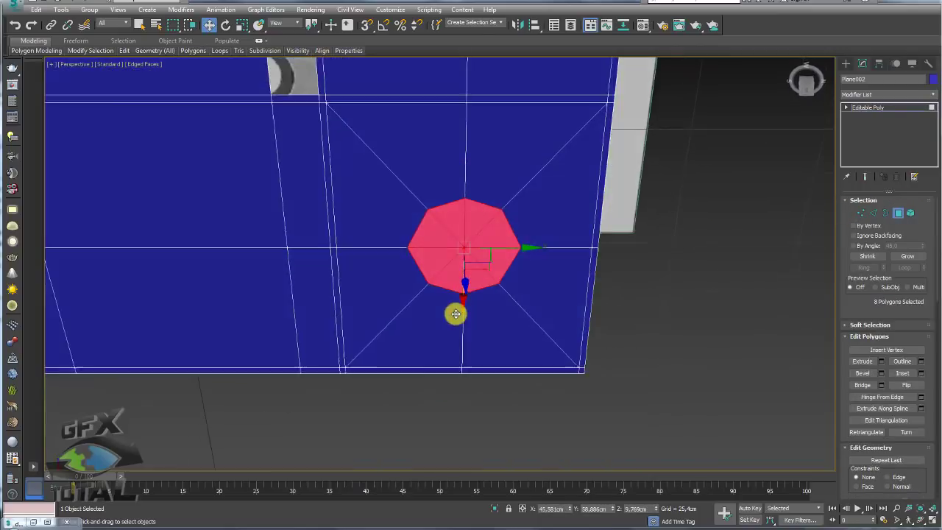
{"action": "left_click", "coordinate": [920, 373]}
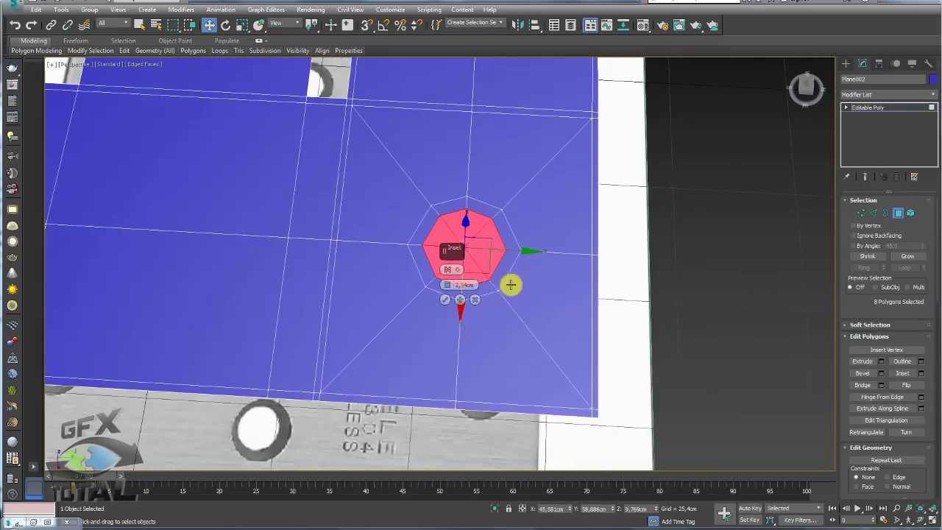
{"action": "left_click_drag", "start_coordinate": [449, 266], "coordinate": [451, 284]}
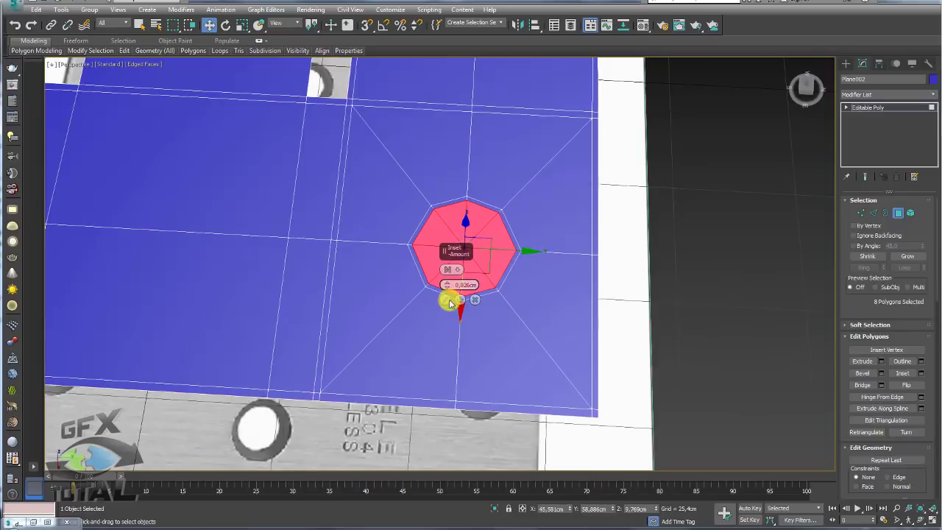
{"action": "left_click", "coordinate": [449, 301]}
{"action": "key", "text": "Delete"}
{"action": "scroll", "coordinate": [492, 269], "scroll_direction": "down", "scroll_amount": 5}
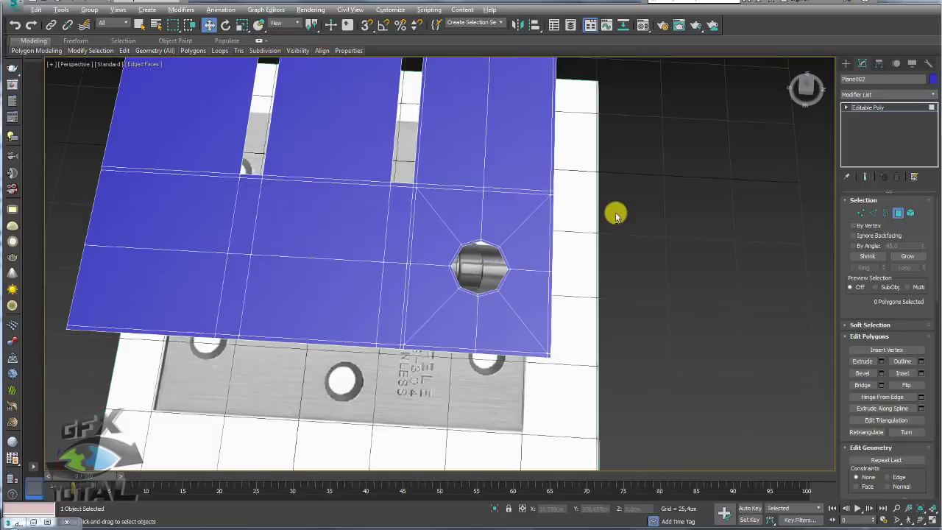
{"action": "mouse_move", "coordinate": [616, 210]}
{"action": "middle_mouse_down", "text": "alt"}
{"action": "mouse_move", "coordinate": [616, 228]}
{"action": "mouse_move", "coordinate": [606, 200]}
{"action": "mouse_move", "coordinate": [616, 179]}
{"action": "mouse_move", "coordinate": [515, 181]}
{"action": "mouse_move", "coordinate": [389, 240]}
{"action": "middle_mouse_up", "text": "alt"}
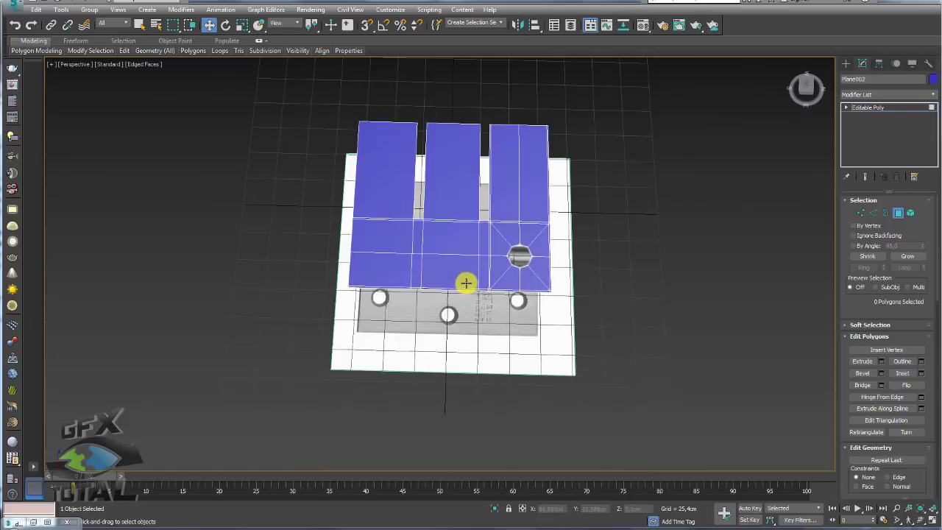
Select the edges beside the hole and extend them into a ring.
{"action": "left_click", "coordinate": [871, 211]}
{"action": "scroll", "coordinate": [429, 219], "scroll_direction": "up", "scroll_amount": 4}
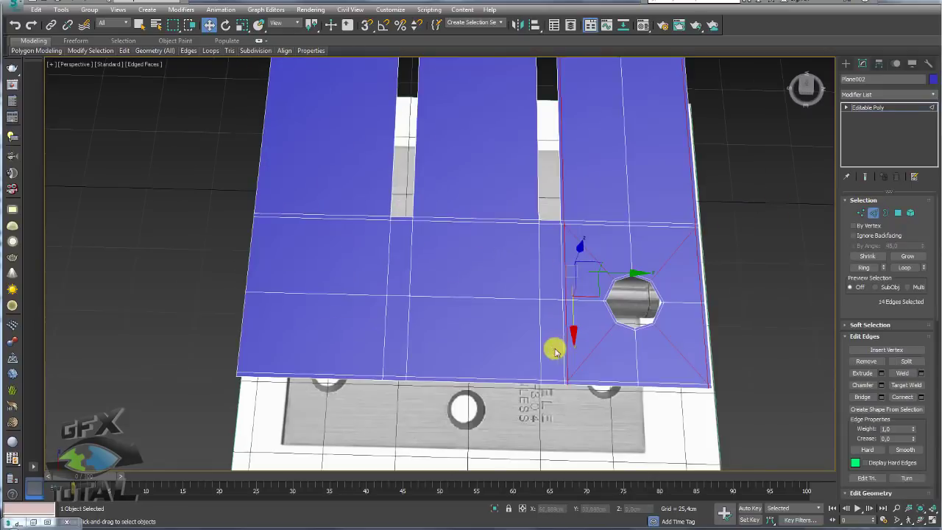
{"action": "middle_click_drag", "start_coordinate": [553, 346], "coordinate": [471, 298]}
{"action": "left_click", "coordinate": [473, 316]}
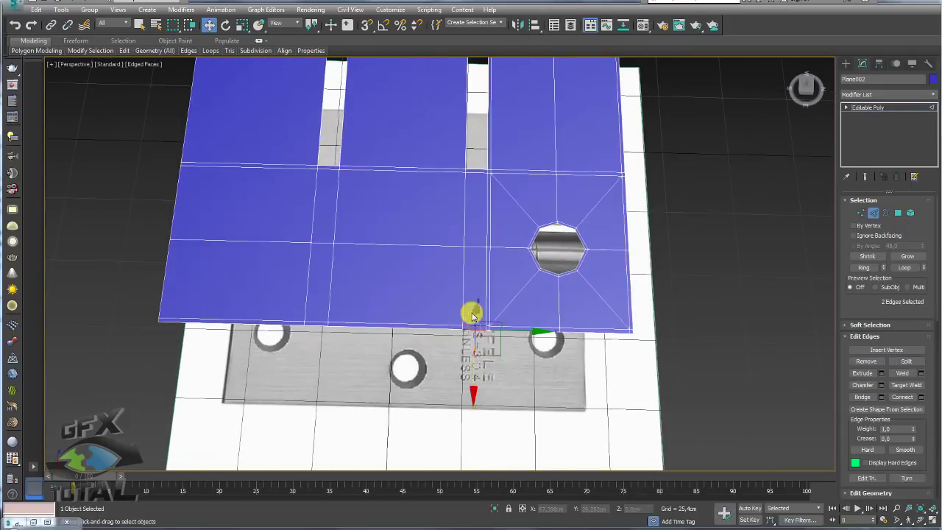
{"action": "left_click", "coordinate": [864, 268]}
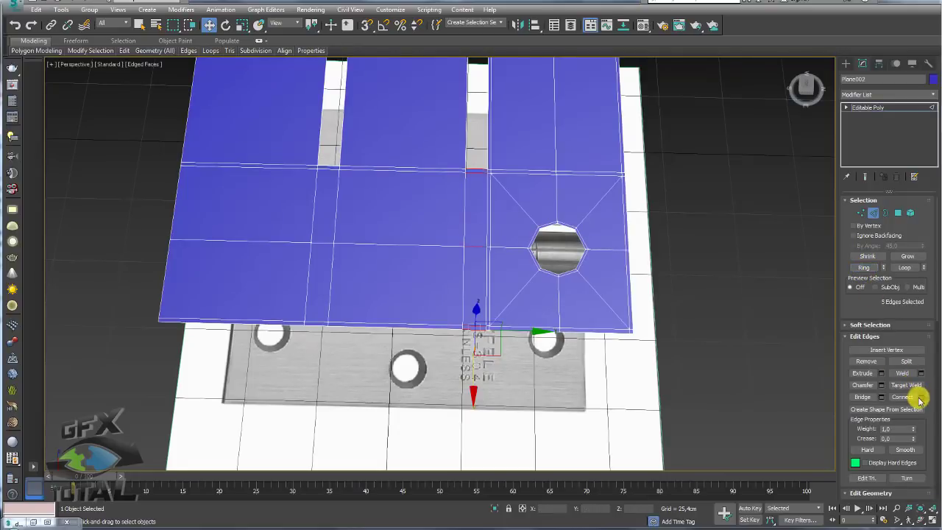
Connect the ringed edges beside the hole, then delete the two extra plane strips.
{"action": "left_click", "coordinate": [919, 396]}
{"action": "left_click", "coordinate": [442, 309]}
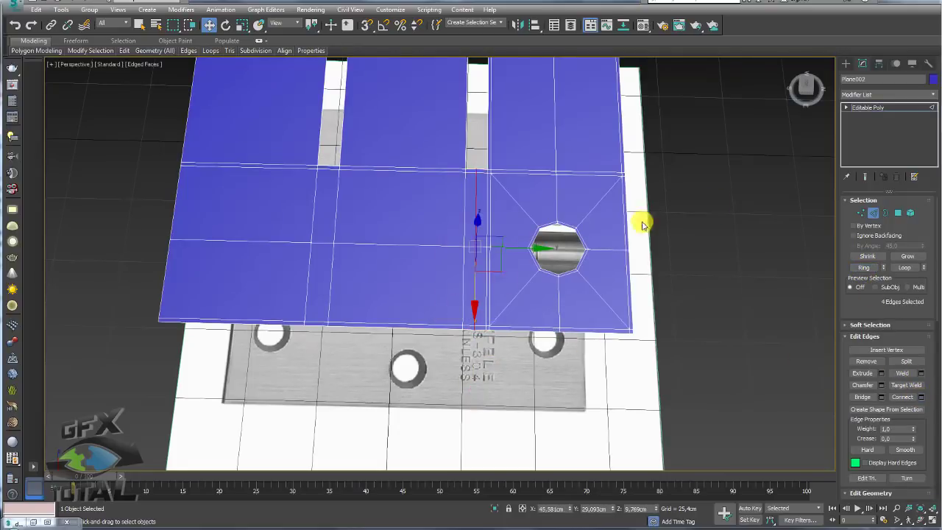
{"action": "left_click", "coordinate": [894, 215]}
{"action": "scroll", "coordinate": [571, 166], "scroll_direction": "down", "scroll_amount": 5}
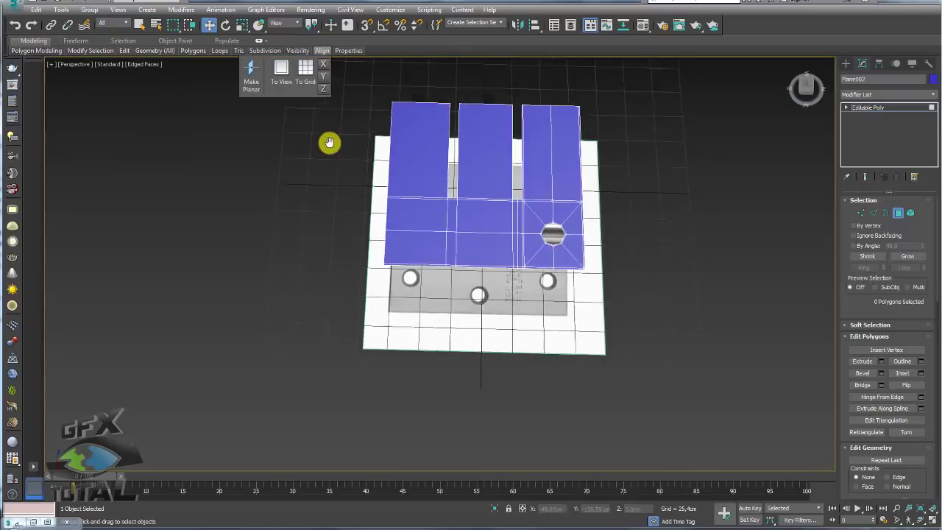
{"action": "mouse_move", "coordinate": [363, 113]}
{"action": "left_mouse_down"}
{"action": "mouse_move", "coordinate": [476, 306]}
{"action": "mouse_move", "coordinate": [606, 265]}
{"action": "left_mouse_up"}
{"action": "scroll", "coordinate": [606, 265], "scroll_direction": "up", "scroll_amount": 3}
{"action": "scroll", "coordinate": [495, 235], "scroll_direction": "up", "scroll_amount": 2}
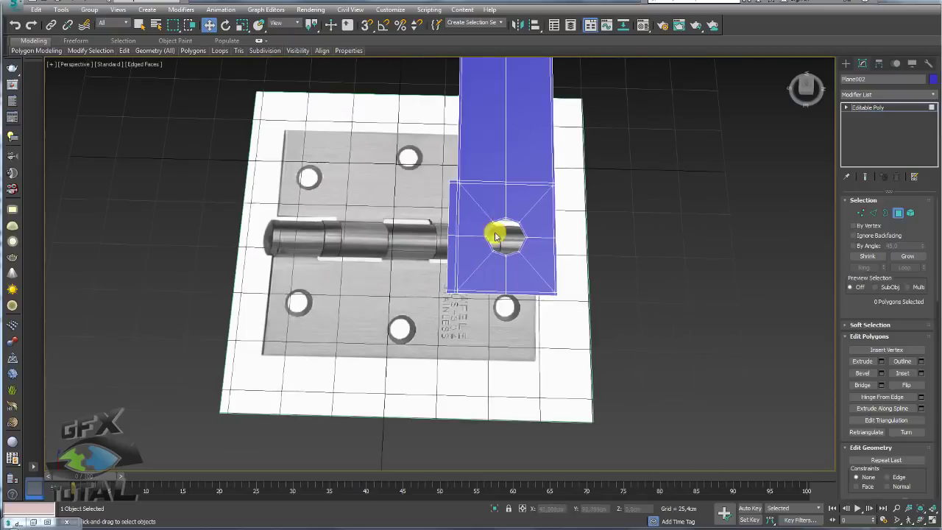
{"action": "left_click", "coordinate": [878, 109]}
{"action": "mouse_move", "coordinate": [572, 218]}
{"action": "middle_mouse_down", "text": "alt"}
{"action": "mouse_move", "coordinate": [519, 238]}
{"action": "mouse_move", "coordinate": [501, 231]}
{"action": "middle_mouse_up", "text": "alt"}
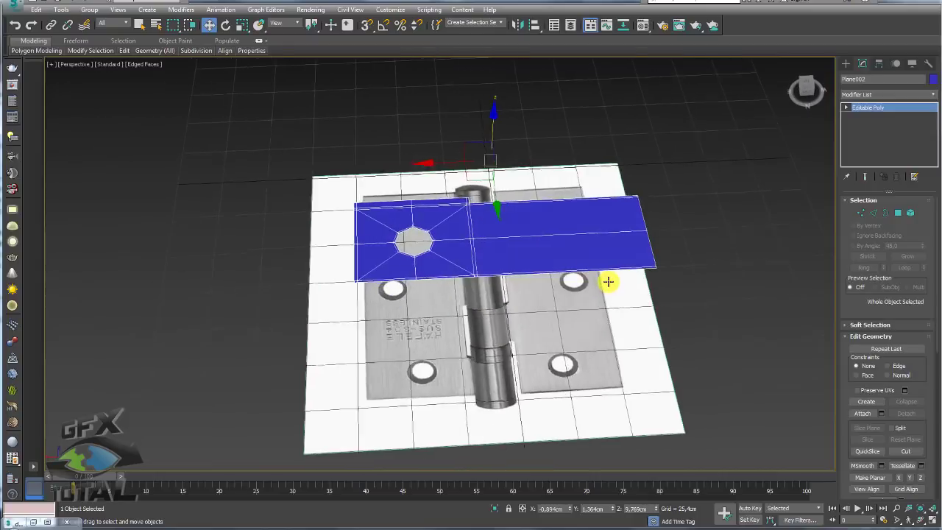
{"action": "middle_click_drag", "start_coordinate": [608, 281], "coordinate": [591, 294], "text": "alt"}
{"action": "mouse_move", "coordinate": [482, 278]}
{"action": "left_mouse_down"}
{"action": "mouse_move", "coordinate": [543, 270]}
{"action": "mouse_move", "coordinate": [504, 204]}
{"action": "mouse_move", "coordinate": [470, 240]}
{"action": "mouse_move", "coordinate": [520, 234]}
{"action": "left_mouse_up"}
{"action": "key", "text": "Escape"}
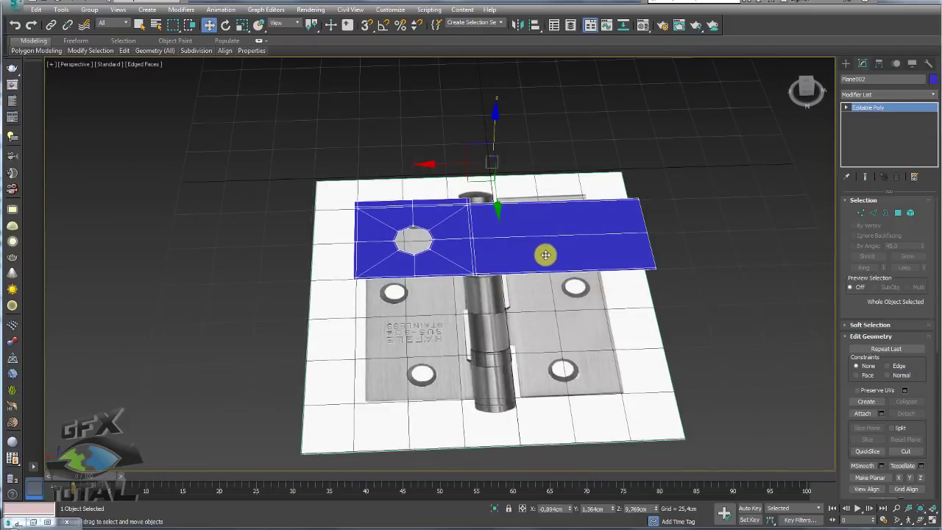
Connect the strip's edge ring with one new edge slid toward the right.
{"action": "left_click", "coordinate": [875, 214]}
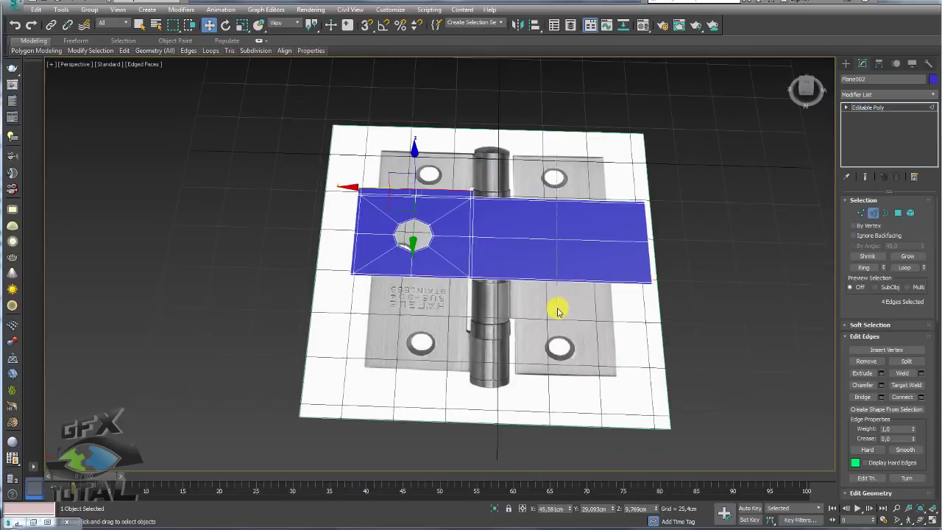
{"action": "left_click", "coordinate": [557, 304]}
{"action": "left_click", "coordinate": [921, 398]}
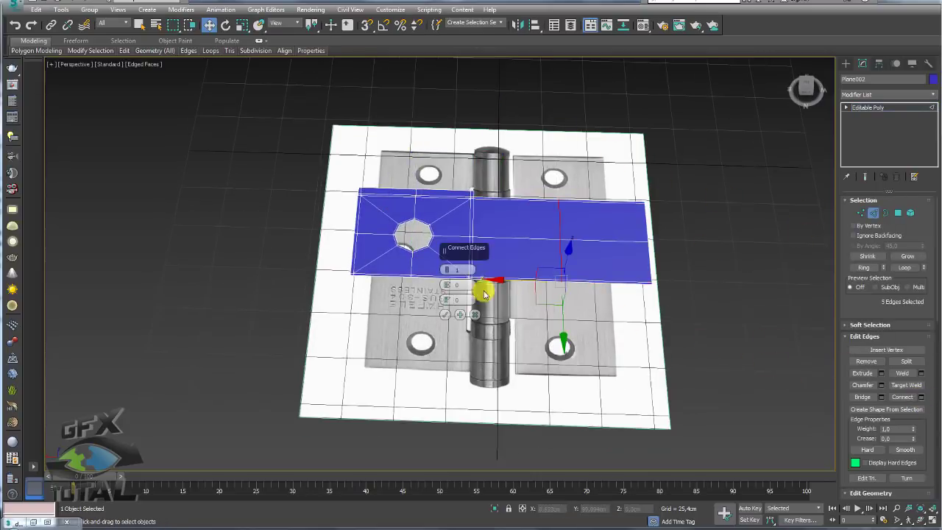
{"action": "left_click_drag", "start_coordinate": [446, 301], "coordinate": [459, 169]}
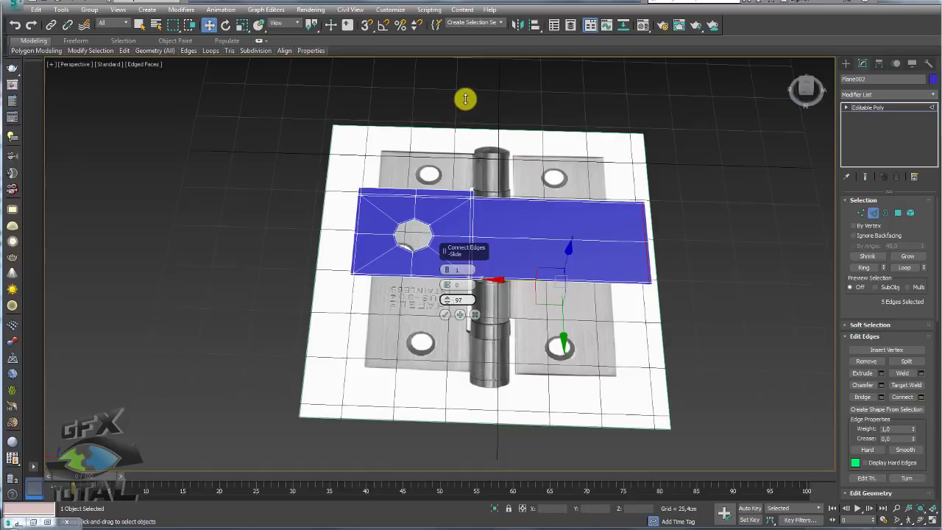
{"action": "left_click", "coordinate": [444, 315]}
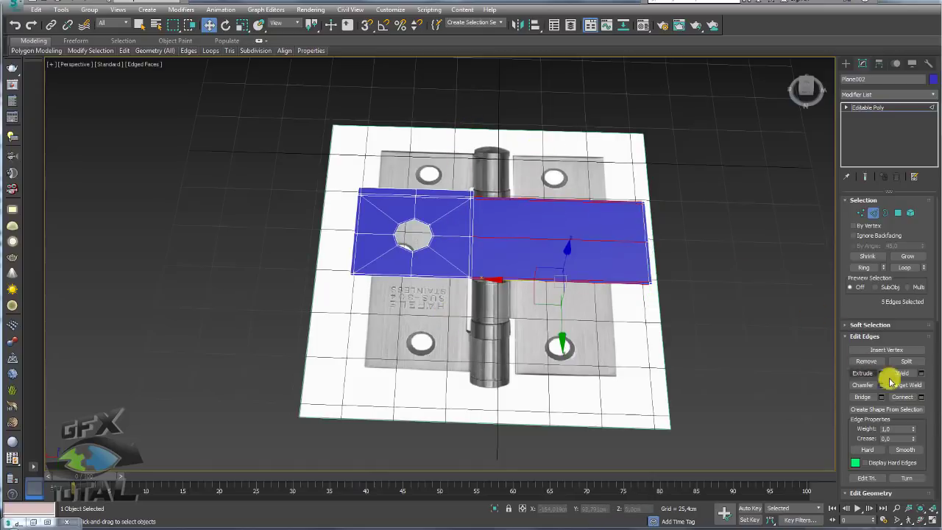
Connect the ring again with Segments set to 12 for evenly spaced loops.
{"action": "left_click", "coordinate": [921, 397]}
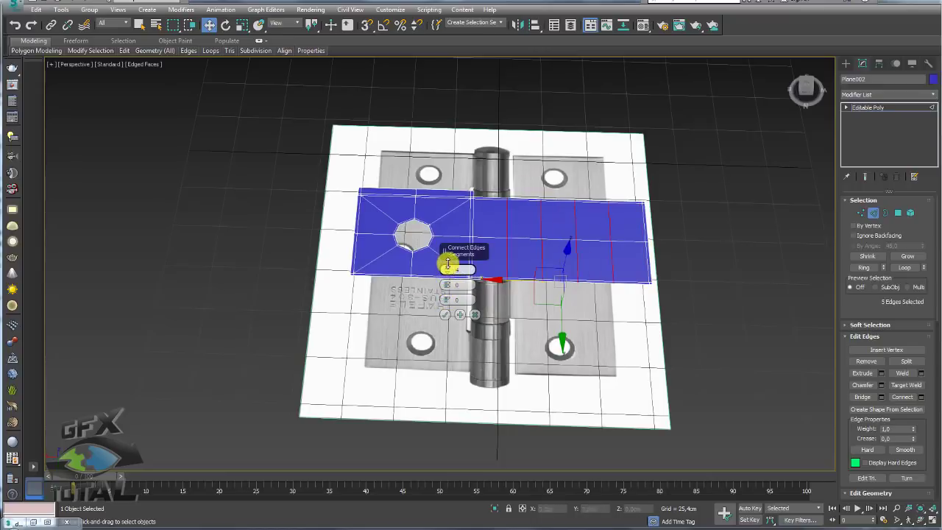
{"action": "left_click_drag", "start_coordinate": [452, 252], "coordinate": [463, 244]}
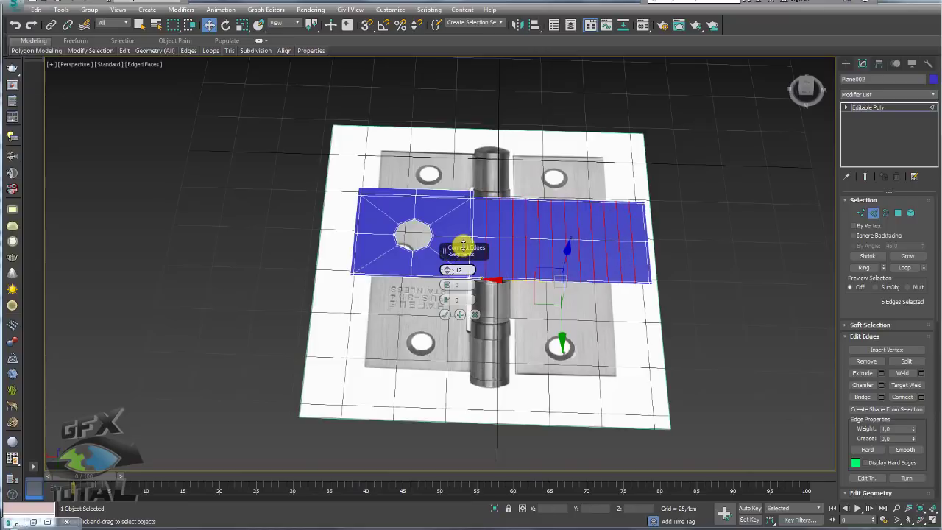
{"action": "left_click", "coordinate": [445, 316]}
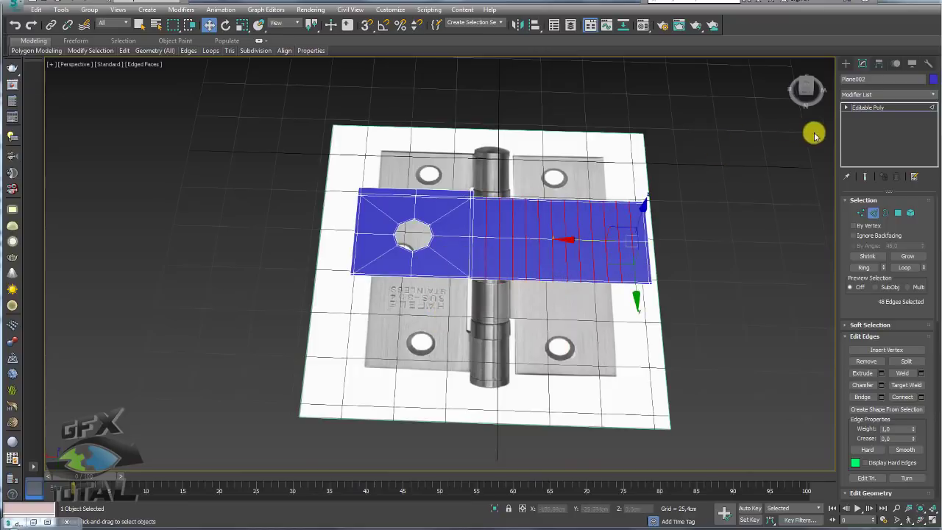
{"action": "left_click", "coordinate": [868, 107]}
{"action": "mouse_move", "coordinate": [702, 215]}
{"action": "middle_mouse_down", "text": "alt"}
{"action": "mouse_move", "coordinate": [654, 243]}
{"action": "mouse_move", "coordinate": [455, 253]}
{"action": "mouse_move", "coordinate": [466, 265]}
{"action": "middle_mouse_up", "text": "alt"}
{"action": "scroll", "coordinate": [452, 270], "scroll_direction": "up", "scroll_amount": 3}
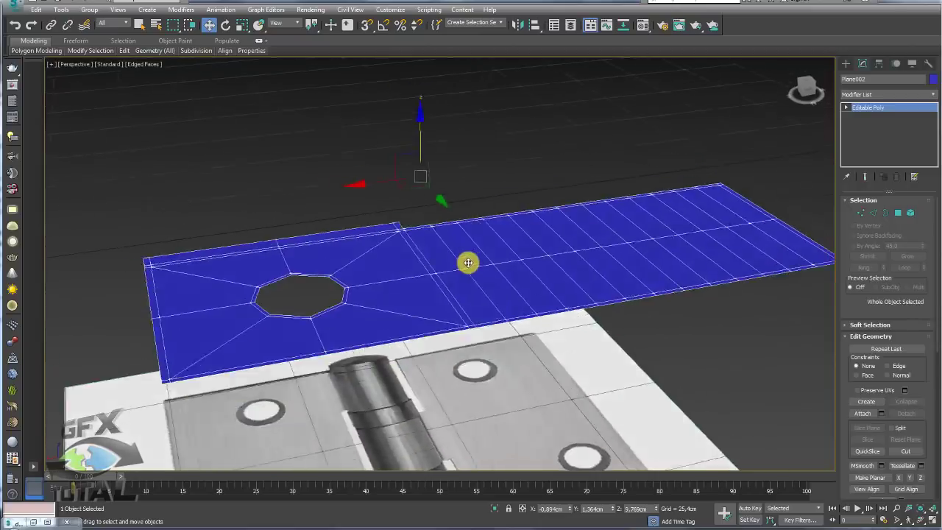
Add a Bend modifier to the leaf strip from the Modifier List.
{"action": "scroll", "coordinate": [452, 305], "scroll_direction": "down", "scroll_amount": 5}
{"action": "scroll", "coordinate": [451, 370], "scroll_direction": "up", "scroll_amount": 3}
{"action": "scroll", "coordinate": [414, 267], "scroll_direction": "up", "scroll_amount": 2}
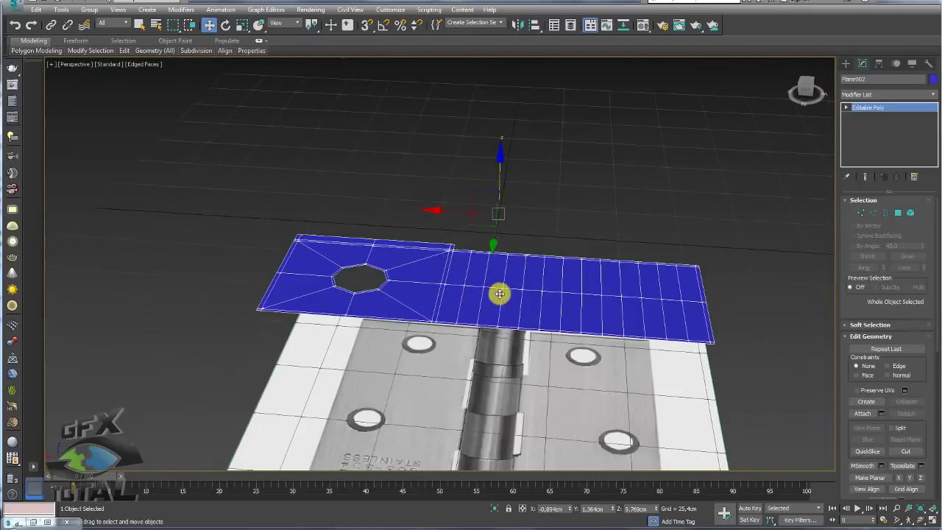
{"action": "scroll", "coordinate": [501, 294], "scroll_direction": "up", "scroll_amount": 2}
{"action": "left_click", "coordinate": [934, 98]}
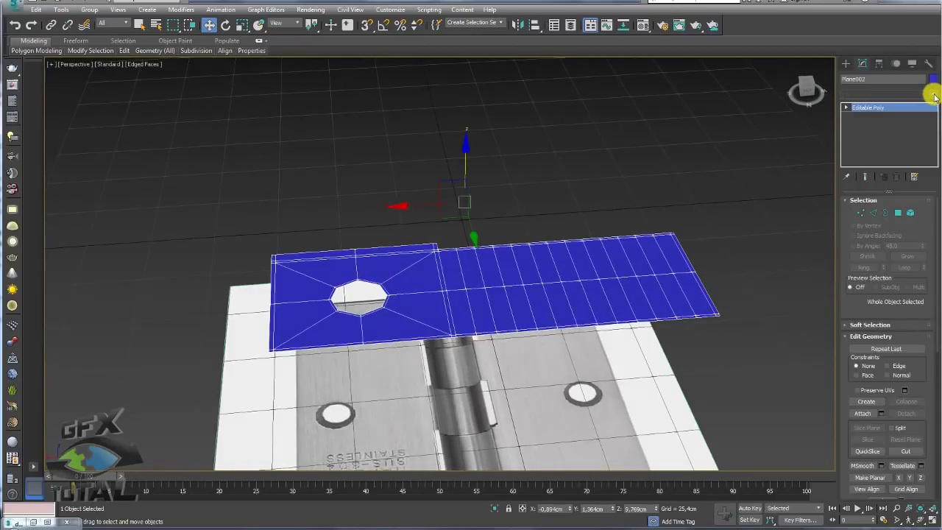
{"action": "left_click_drag", "start_coordinate": [933, 125], "coordinate": [929, 156]}
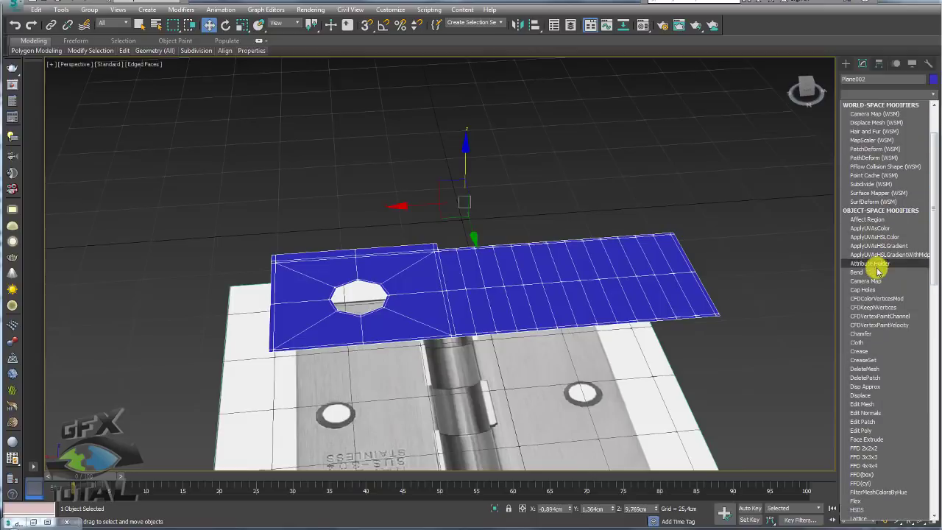
{"action": "left_click", "coordinate": [875, 269]}
{"action": "scroll", "coordinate": [718, 285], "scroll_direction": "down", "scroll_amount": 2}
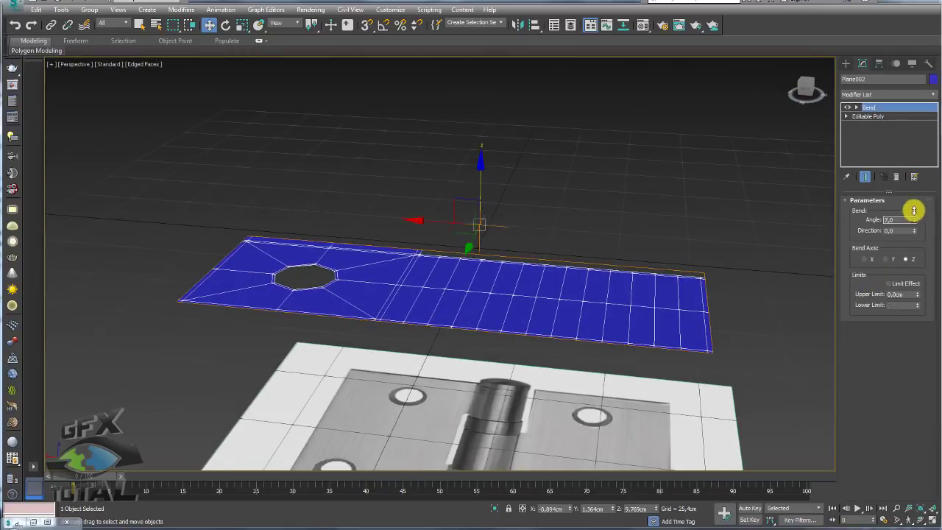
Set the Bend axis to X and the angle to -348 degrees.
{"action": "mouse_move", "coordinate": [913, 212]}
{"action": "left_mouse_down"}
{"action": "mouse_move", "coordinate": [912, 179]}
{"action": "mouse_move", "coordinate": [886, 246]}
{"action": "left_mouse_up"}
{"action": "left_click", "coordinate": [885, 259]}
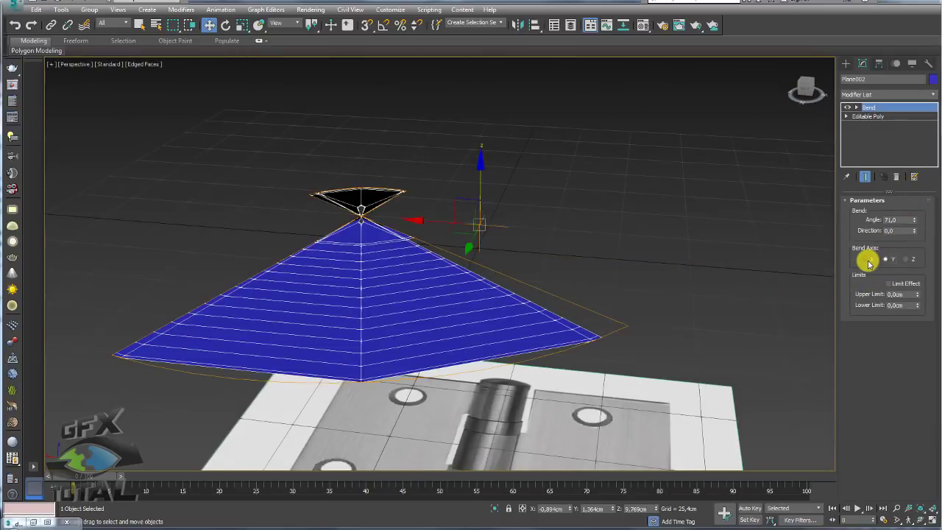
{"action": "left_click", "coordinate": [865, 259]}
{"action": "middle_click_drag", "start_coordinate": [593, 258], "coordinate": [796, 238], "text": "alt"}
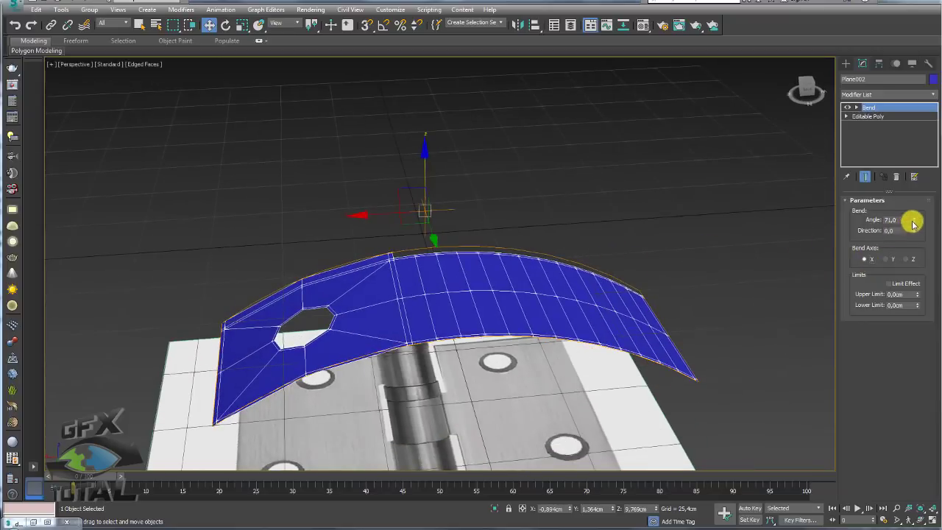
{"action": "mouse_move", "coordinate": [913, 218]}
{"action": "left_mouse_down"}
{"action": "mouse_move", "coordinate": [916, 247]}
{"action": "mouse_move", "coordinate": [938, 87]}
{"action": "mouse_move", "coordinate": [939, 118]}
{"action": "left_mouse_up"}
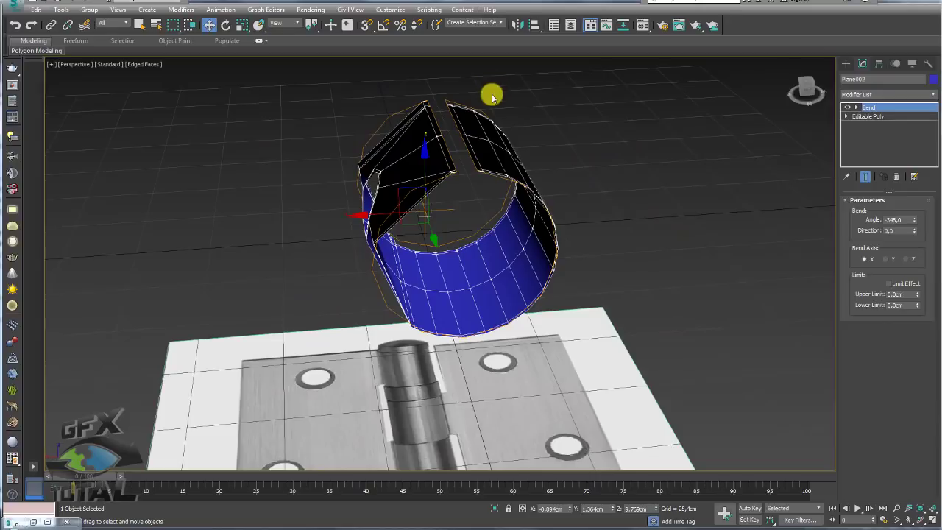
{"action": "middle_click_drag", "start_coordinate": [571, 216], "coordinate": [585, 251], "text": "alt"}
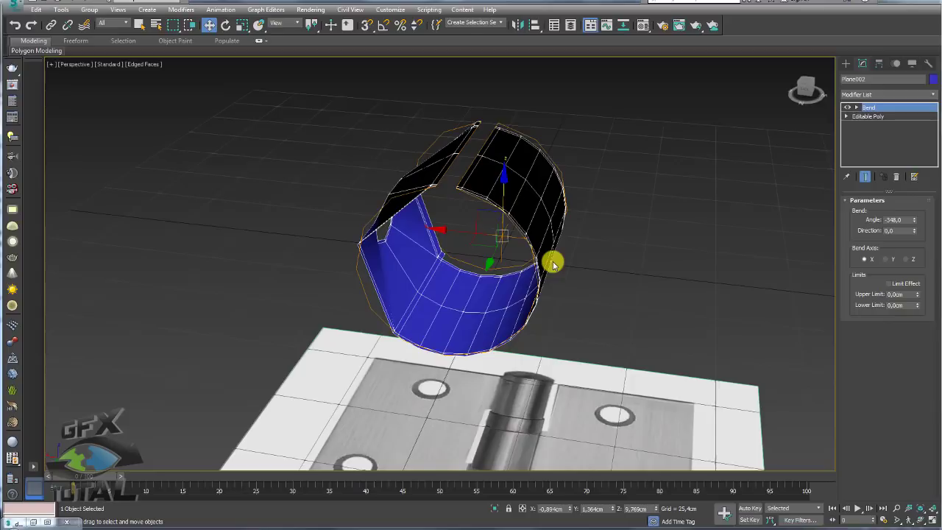
Enable Limit Effect with lower limit -93.116cm and bend angle -338.5° to curl only the knuckle end.
{"action": "left_click", "coordinate": [889, 283]}
{"action": "middle_click_drag", "start_coordinate": [669, 301], "coordinate": [727, 259], "text": "alt"}
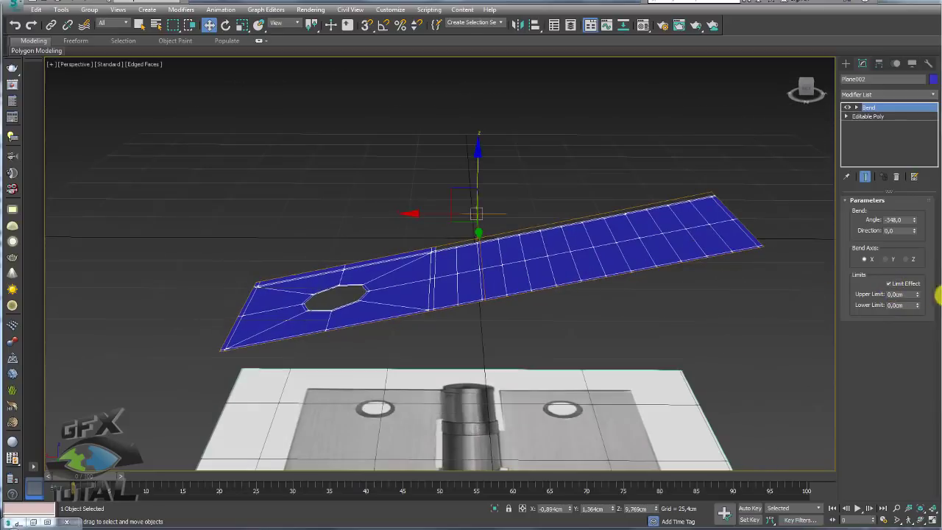
{"action": "mouse_move", "coordinate": [919, 296]}
{"action": "left_mouse_down"}
{"action": "mouse_move", "coordinate": [910, 90]}
{"action": "mouse_move", "coordinate": [936, 392]}
{"action": "left_mouse_up"}
{"action": "mouse_move", "coordinate": [929, 352]}
{"action": "left_mouse_down"}
{"action": "mouse_move", "coordinate": [927, 361]}
{"action": "mouse_move", "coordinate": [910, 151]}
{"action": "mouse_move", "coordinate": [906, 301]}
{"action": "mouse_move", "coordinate": [837, 462]}
{"action": "mouse_move", "coordinate": [761, 196]}
{"action": "mouse_move", "coordinate": [626, 143]}
{"action": "mouse_move", "coordinate": [586, 113]}
{"action": "mouse_move", "coordinate": [591, 161]}
{"action": "left_mouse_up"}
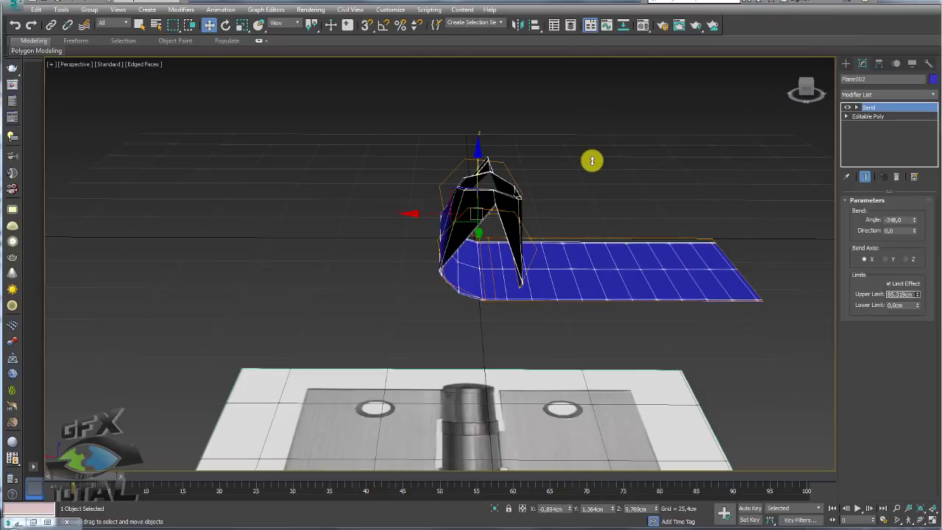
{"action": "right_click", "coordinate": [917, 296]}
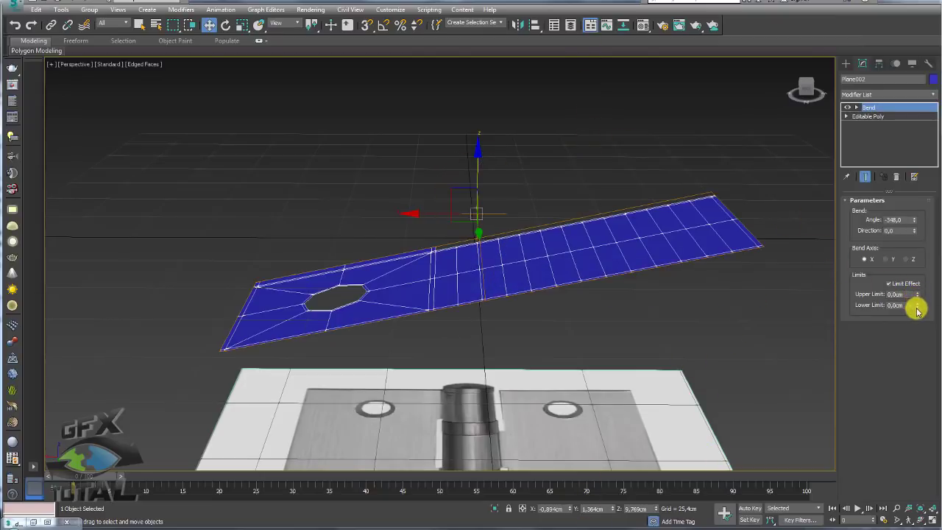
{"action": "mouse_move", "coordinate": [912, 268]}
{"action": "left_mouse_down"}
{"action": "mouse_move", "coordinate": [927, 444]}
{"action": "mouse_move", "coordinate": [931, 51]}
{"action": "left_mouse_up"}
{"action": "mouse_move", "coordinate": [542, 204]}
{"action": "middle_mouse_down", "text": "alt"}
{"action": "mouse_move", "coordinate": [625, 172]}
{"action": "mouse_move", "coordinate": [597, 216]}
{"action": "mouse_move", "coordinate": [563, 216]}
{"action": "middle_mouse_up", "text": "alt"}
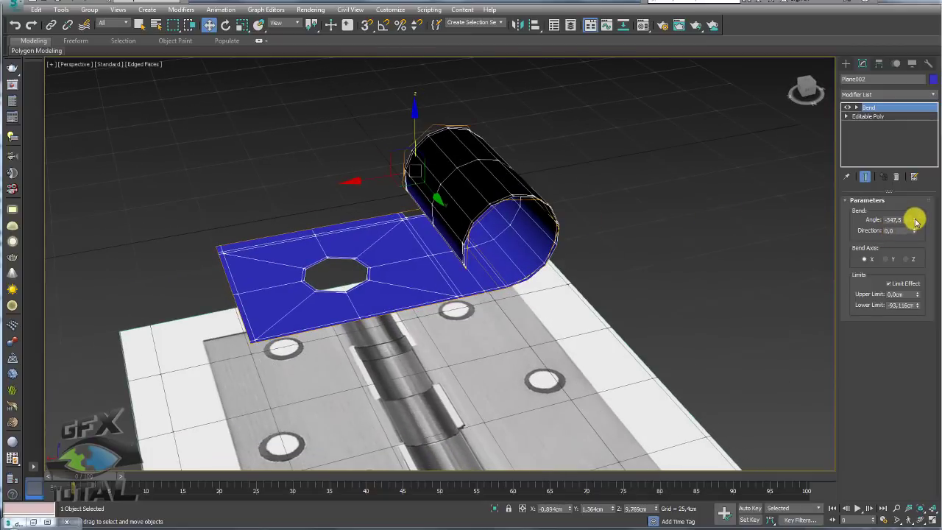
{"action": "left_click_drag", "start_coordinate": [914, 218], "coordinate": [914, 200]}
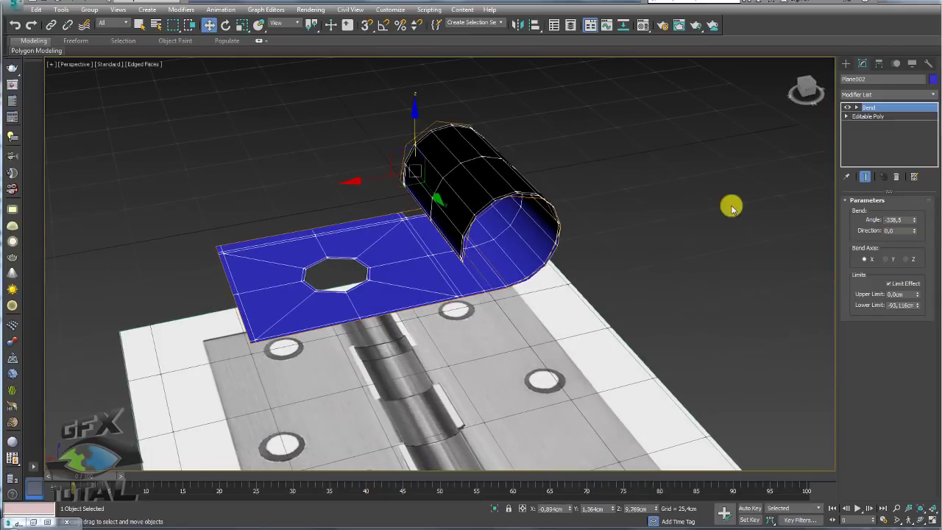
{"action": "middle_click_drag", "start_coordinate": [732, 204], "coordinate": [837, 111], "text": "alt"}
Scale down the Bend gizmo to shrink the roll, then add an Edit Poly modifier above it.
{"action": "left_click", "coordinate": [856, 108]}
{"action": "left_click", "coordinate": [871, 116]}
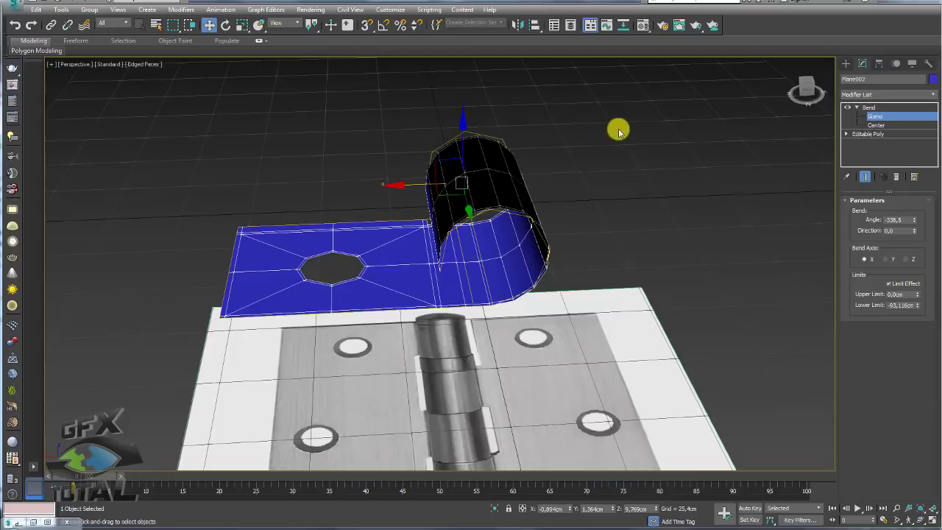
{"action": "key", "text": "e"}
{"action": "key", "text": "r"}
{"action": "mouse_move", "coordinate": [454, 184]}
{"action": "left_mouse_down"}
{"action": "mouse_move", "coordinate": [457, 205]}
{"action": "mouse_move", "coordinate": [455, 194]}
{"action": "left_mouse_up"}
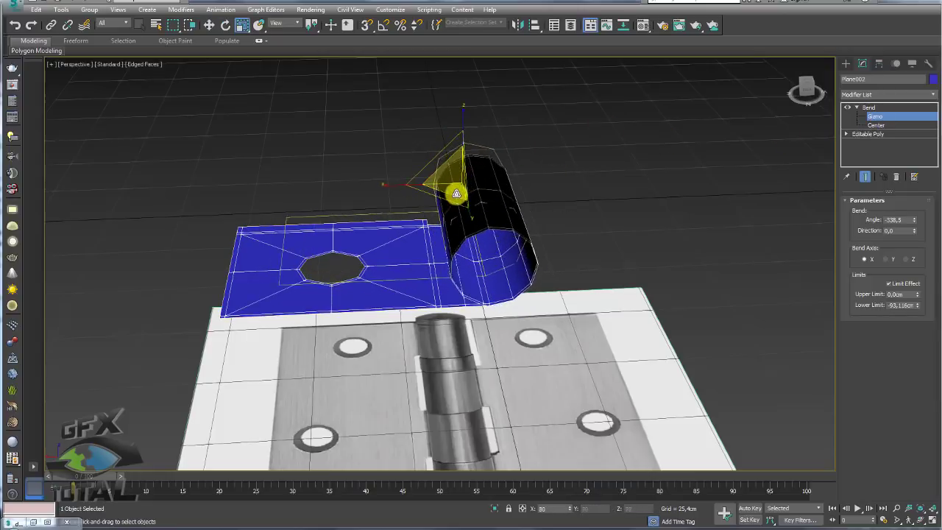
{"action": "mouse_move", "coordinate": [475, 246]}
{"action": "middle_mouse_down", "text": "alt"}
{"action": "mouse_move", "coordinate": [456, 218]}
{"action": "mouse_move", "coordinate": [507, 231]}
{"action": "mouse_move", "coordinate": [470, 274]}
{"action": "mouse_move", "coordinate": [469, 241]}
{"action": "middle_mouse_up", "text": "alt"}
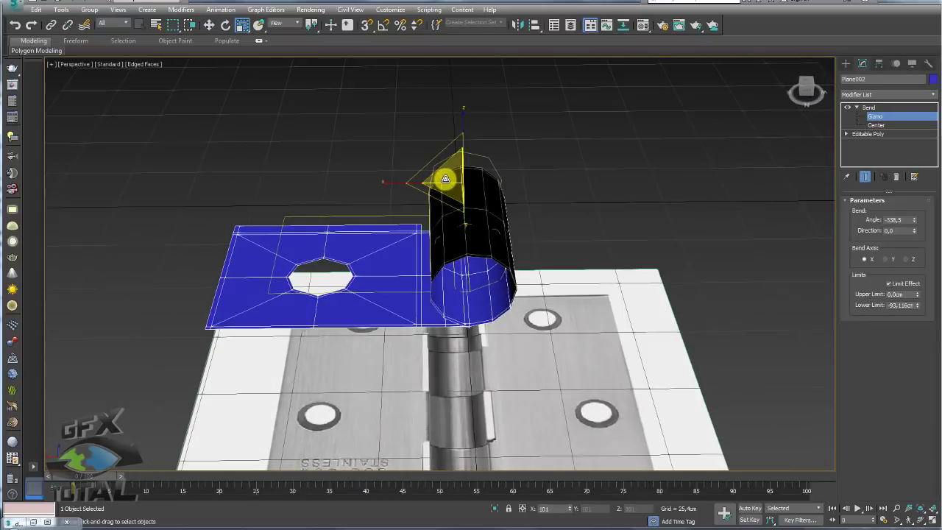
{"action": "mouse_move", "coordinate": [444, 181]}
{"action": "middle_mouse_down", "text": "alt"}
{"action": "mouse_move", "coordinate": [464, 214]}
{"action": "mouse_move", "coordinate": [503, 230]}
{"action": "middle_mouse_up", "text": "alt"}
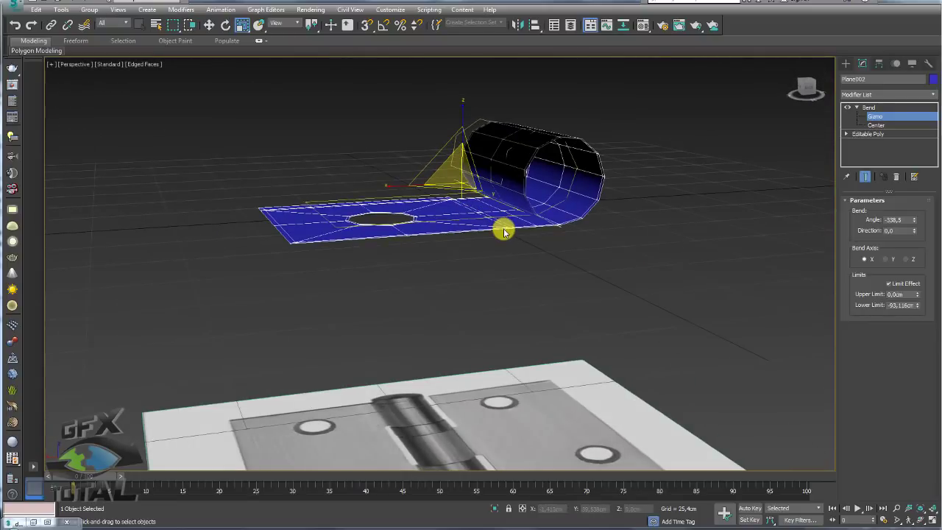
{"action": "key", "text": "ctrl+e"}
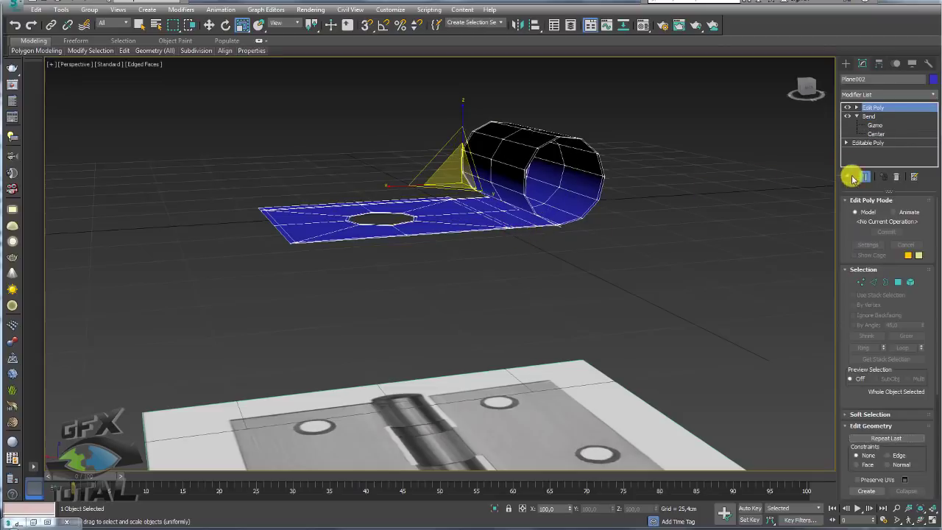
Delete the stray seam polygon from the roll.
{"action": "left_click", "coordinate": [873, 281]}
{"action": "scroll", "coordinate": [562, 221], "scroll_direction": "up", "scroll_amount": 3}
{"action": "middle_click_drag", "start_coordinate": [563, 221], "coordinate": [421, 234], "text": "alt"}
{"action": "left_click", "coordinate": [420, 234]}
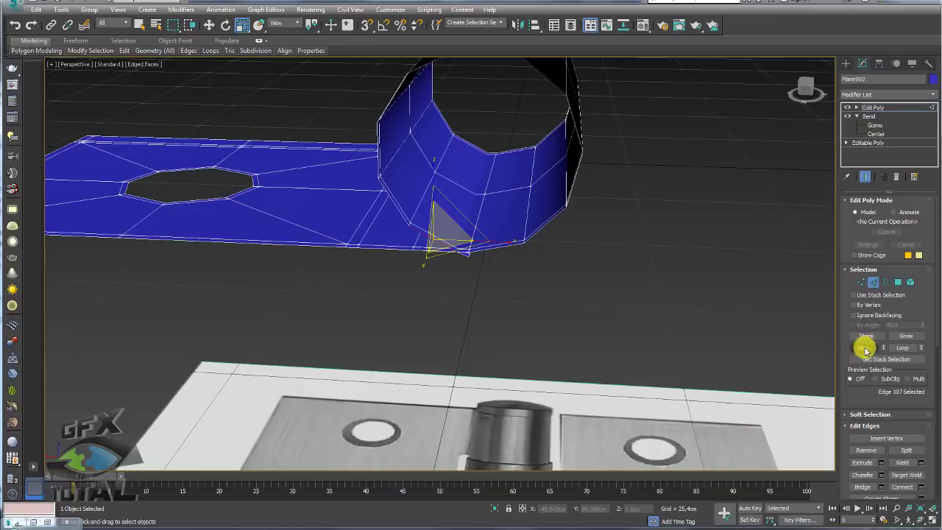
{"action": "left_click", "coordinate": [898, 282]}
{"action": "key", "text": "Delete"}
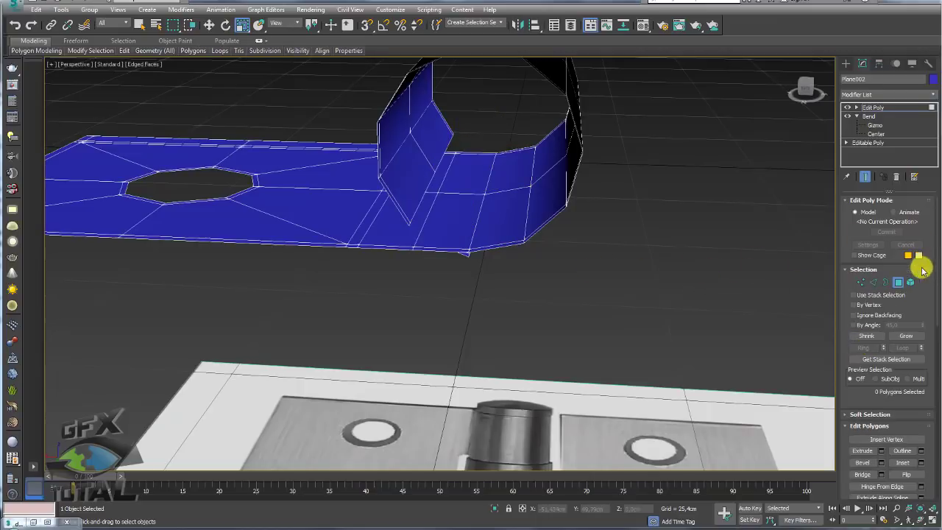
{"action": "left_click", "coordinate": [910, 282]}
{"action": "left_click", "coordinate": [714, 261]}
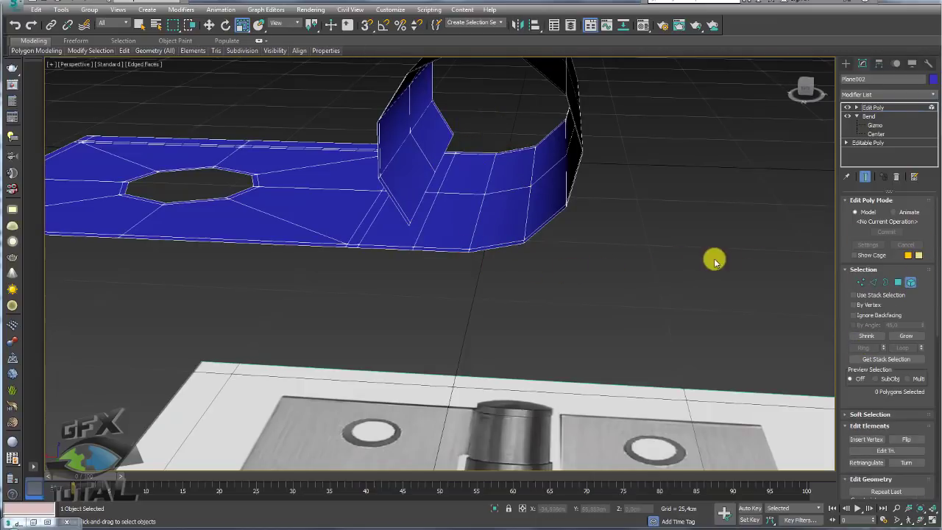
Ring-select plate edges near the roll and connect them with a new loop at slide 54.
{"action": "left_click", "coordinate": [872, 283]}
{"action": "left_click", "coordinate": [402, 220]}
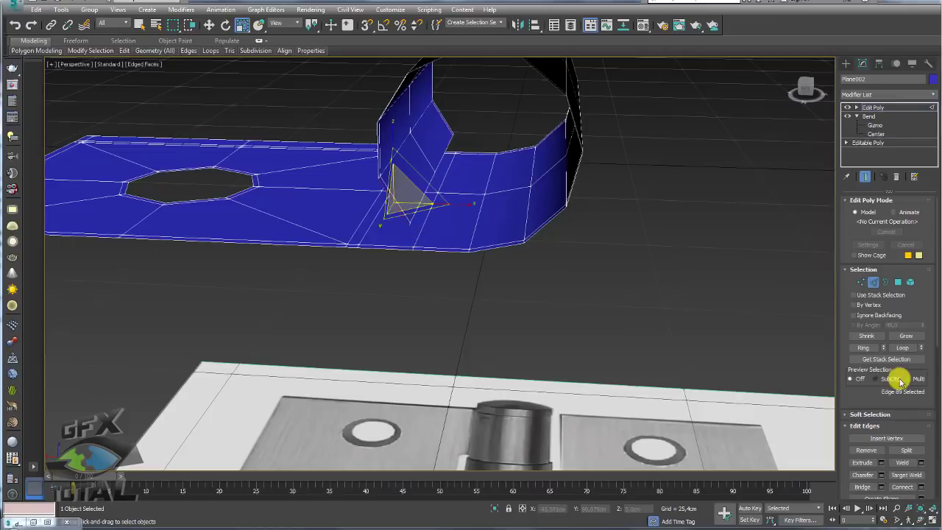
{"action": "left_click", "coordinate": [863, 350]}
{"action": "left_click", "coordinate": [920, 487]}
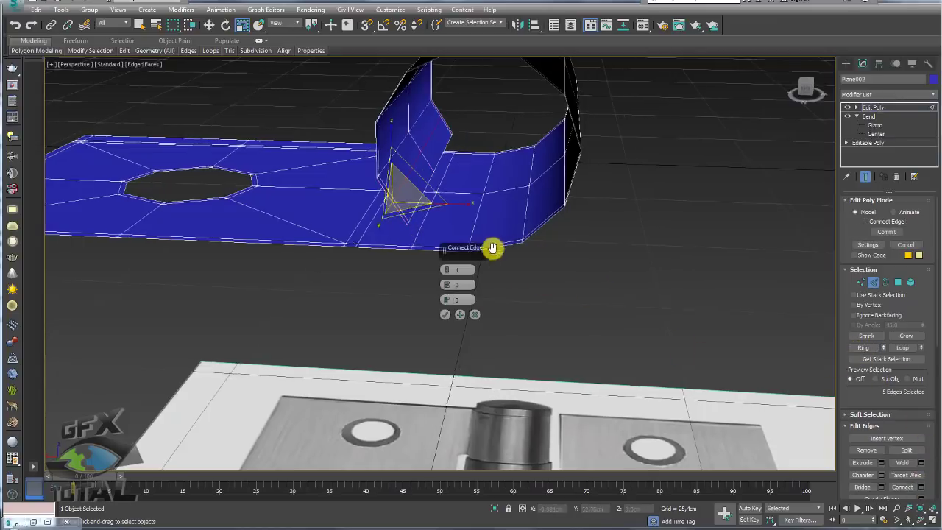
{"action": "scroll", "coordinate": [463, 264], "scroll_direction": "up", "scroll_amount": 2}
{"action": "mouse_move", "coordinate": [454, 339]}
{"action": "left_mouse_down"}
{"action": "mouse_move", "coordinate": [446, 292]}
{"action": "mouse_move", "coordinate": [452, 364]}
{"action": "mouse_move", "coordinate": [444, 232]}
{"action": "left_mouse_up"}
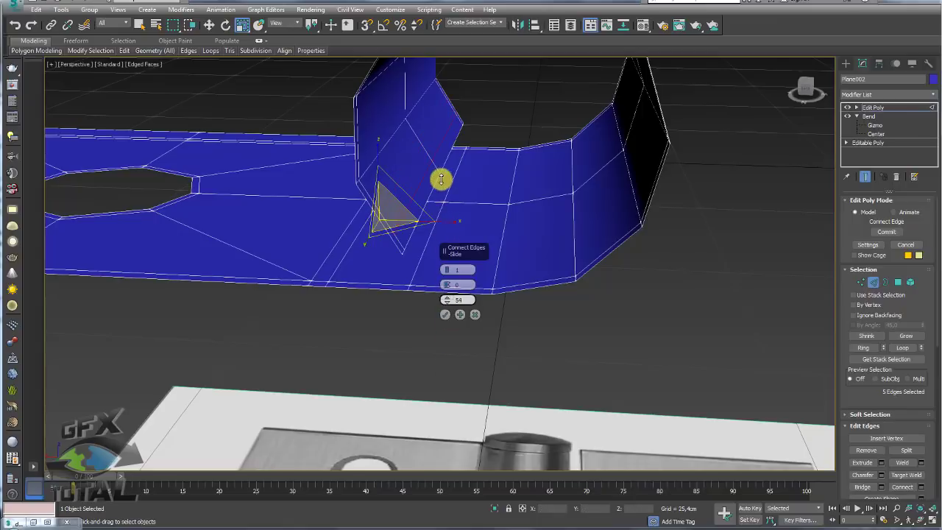
{"action": "left_click", "coordinate": [445, 314]}
{"action": "mouse_move", "coordinate": [445, 314]}
{"action": "middle_mouse_down", "text": "alt"}
{"action": "mouse_move", "coordinate": [406, 160]}
{"action": "mouse_move", "coordinate": [416, 172]}
{"action": "middle_mouse_up", "text": "alt"}
{"action": "scroll", "coordinate": [446, 172], "scroll_direction": "down", "scroll_amount": 5}
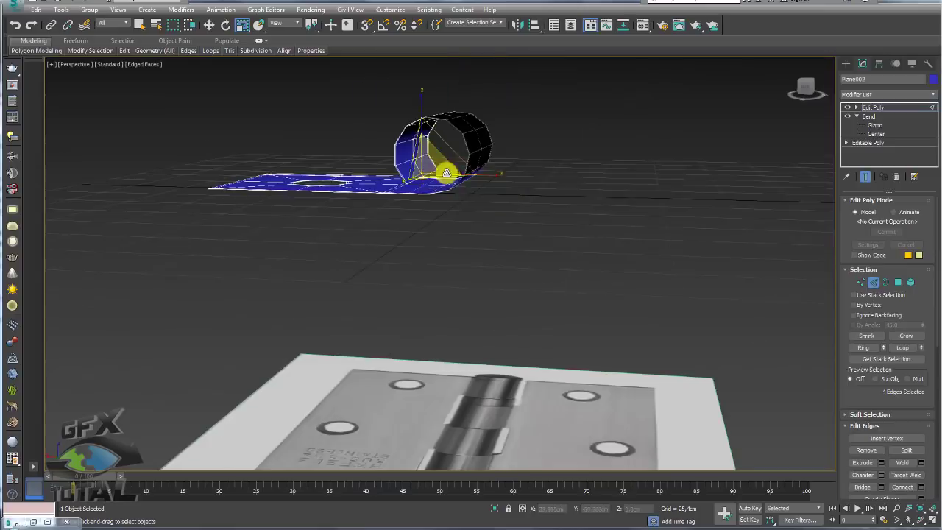
{"action": "scroll", "coordinate": [446, 172], "scroll_direction": "up", "scroll_amount": 2}
{"action": "left_click", "coordinate": [882, 109]}
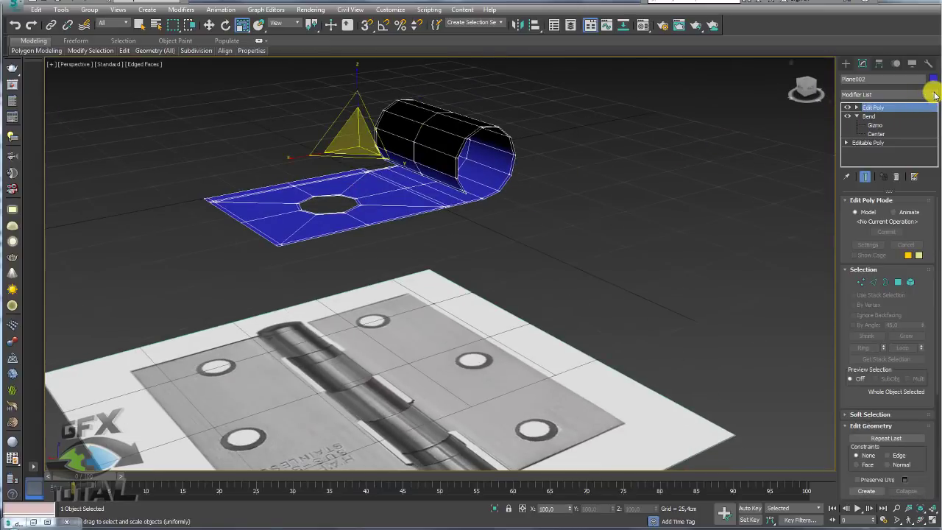
Add a Shell modifier to Plane002 with Outer Amount 0 and Inner Amount 3.302 cm.
{"action": "left_click", "coordinate": [897, 89]}
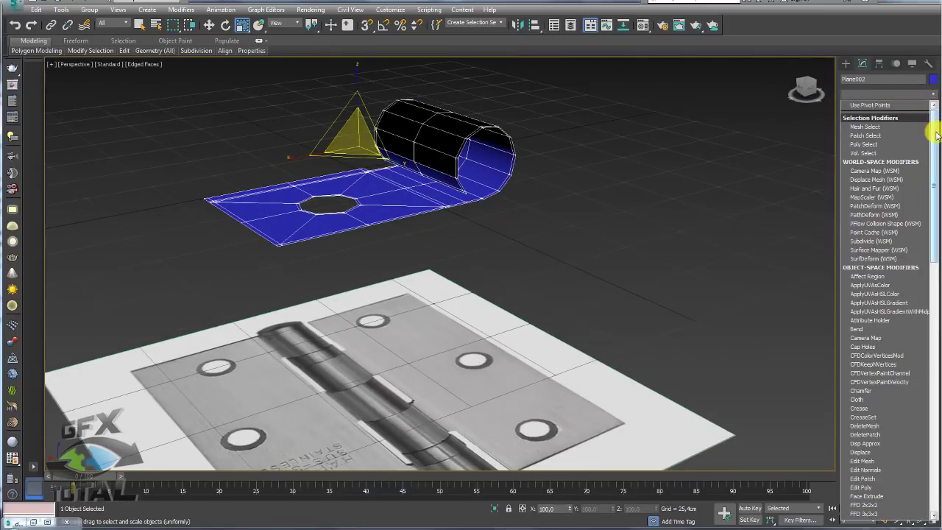
{"action": "scroll", "coordinate": [916, 294], "scroll_direction": "down", "scroll_amount": 15}
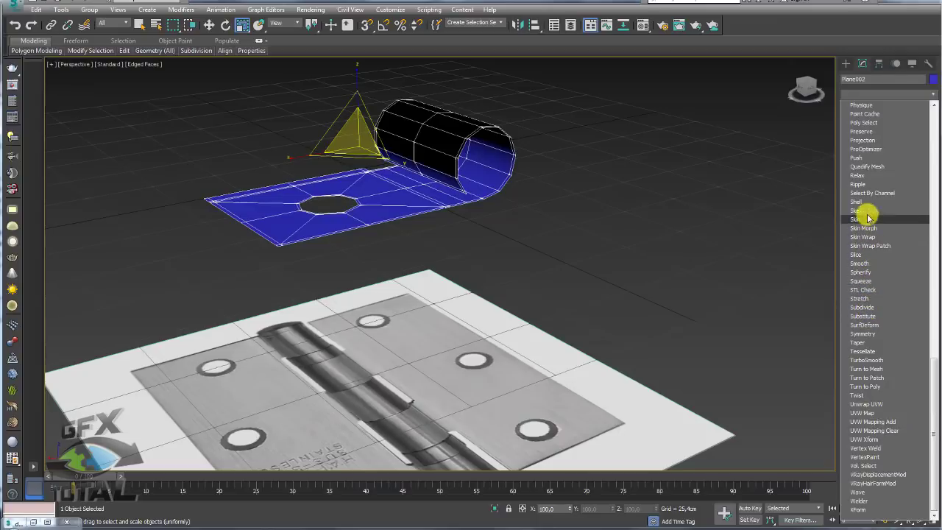
{"action": "left_click", "coordinate": [858, 202]}
{"action": "middle_click_drag", "start_coordinate": [536, 252], "coordinate": [623, 252], "text": "alt"}
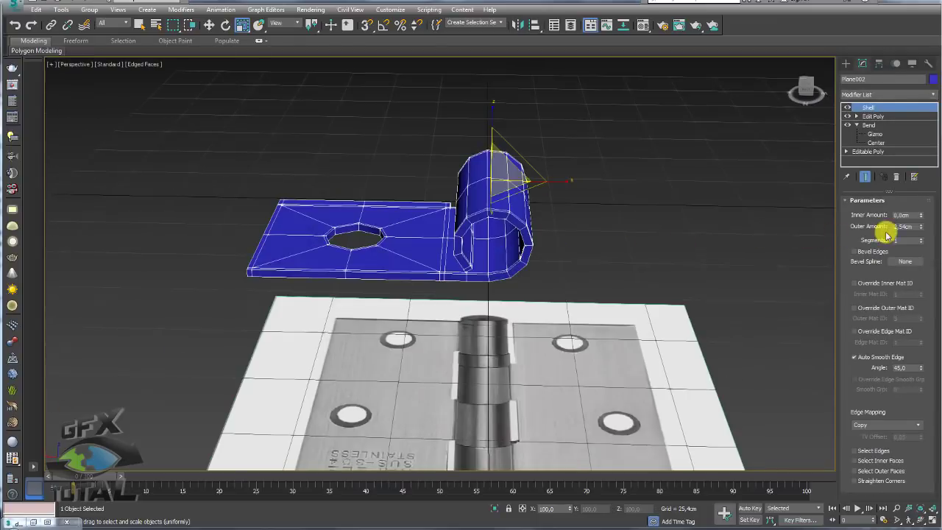
{"action": "left_click_drag", "start_coordinate": [920, 231], "coordinate": [922, 231]}
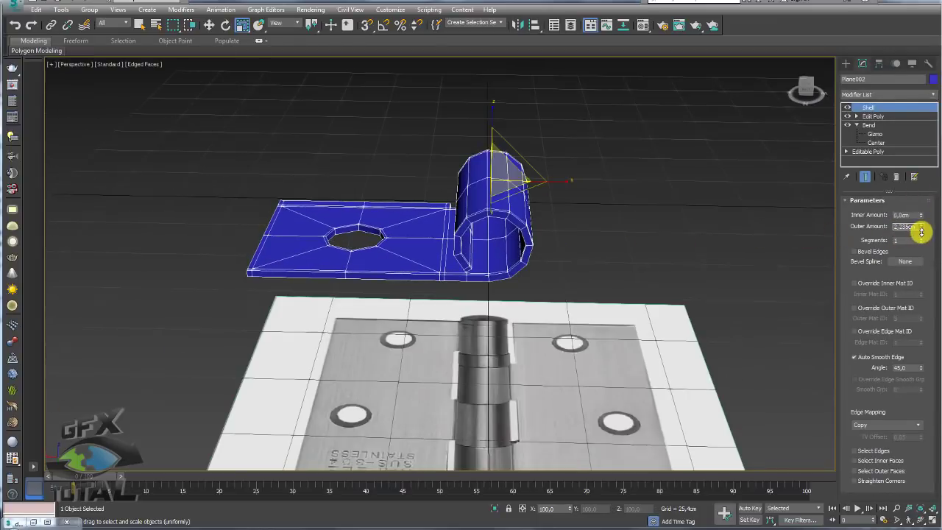
{"action": "right_click", "coordinate": [921, 226]}
{"action": "left_click_drag", "start_coordinate": [920, 214], "coordinate": [910, 141]}
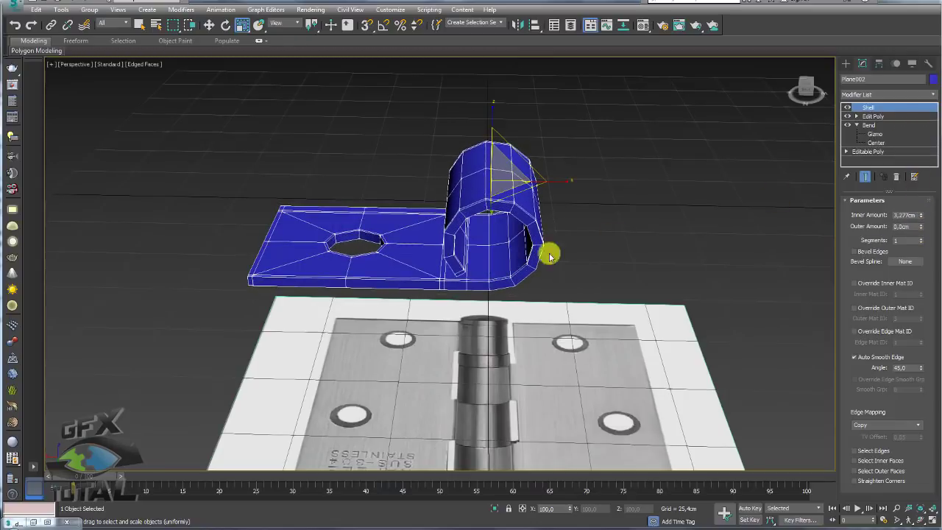
{"action": "mouse_move", "coordinate": [542, 255]}
{"action": "middle_mouse_down", "text": "alt"}
{"action": "mouse_move", "coordinate": [481, 213]}
{"action": "mouse_move", "coordinate": [548, 255]}
{"action": "mouse_move", "coordinate": [633, 241]}
{"action": "middle_mouse_up", "text": "alt"}
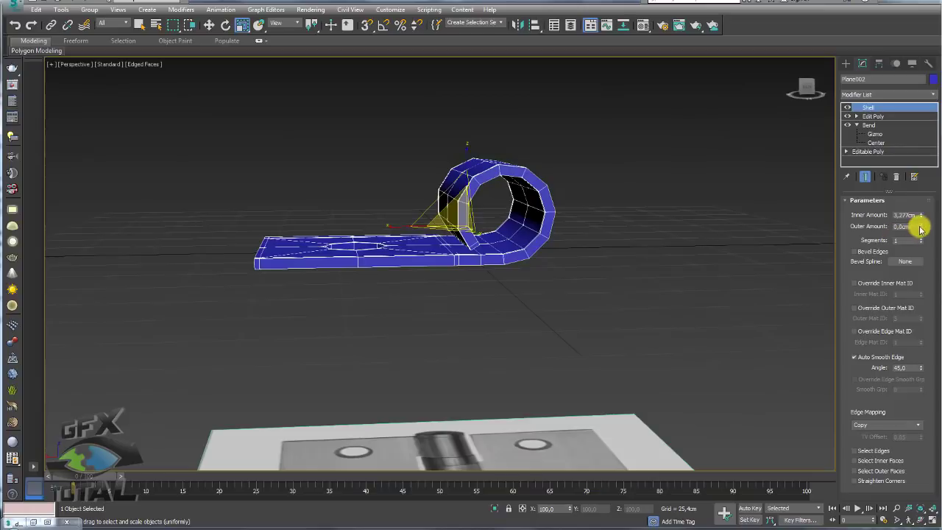
{"action": "left_click_drag", "start_coordinate": [923, 215], "coordinate": [921, 213]}
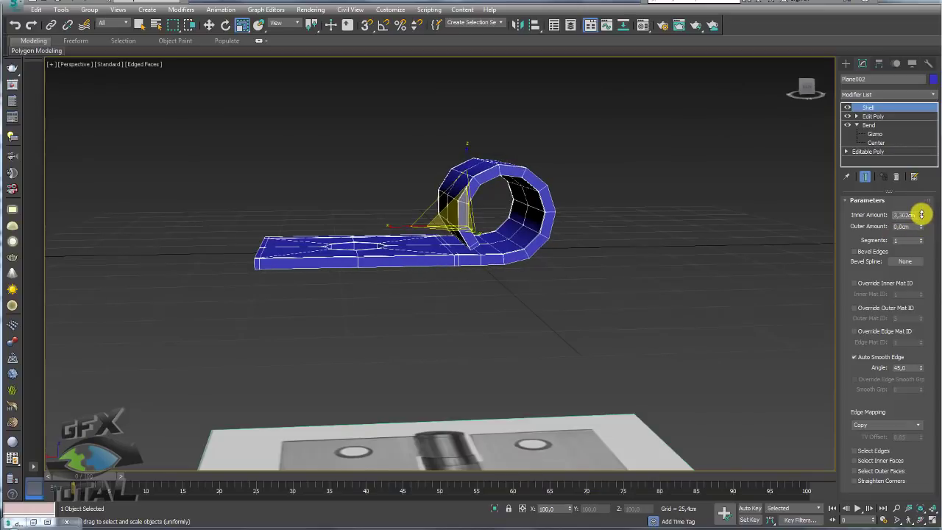
{"action": "mouse_move", "coordinate": [492, 268]}
{"action": "middle_mouse_down", "text": "alt"}
{"action": "mouse_move", "coordinate": [505, 312]}
{"action": "mouse_move", "coordinate": [475, 238]}
{"action": "mouse_move", "coordinate": [456, 237]}
{"action": "mouse_move", "coordinate": [513, 253]}
{"action": "middle_mouse_up", "text": "alt"}
Add a TurboSmooth modifier on top of Plane002's stack with Ctrl+T.
{"action": "mouse_move", "coordinate": [484, 222]}
{"action": "middle_mouse_down", "text": "alt"}
{"action": "mouse_move", "coordinate": [530, 256]}
{"action": "mouse_move", "coordinate": [457, 217]}
{"action": "middle_mouse_up", "text": "alt"}
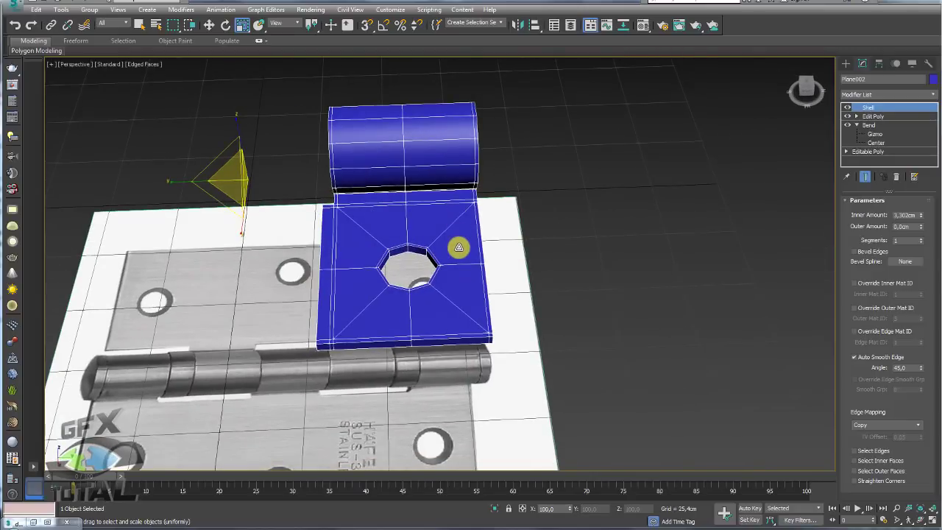
{"action": "key", "text": "ctrl+t"}
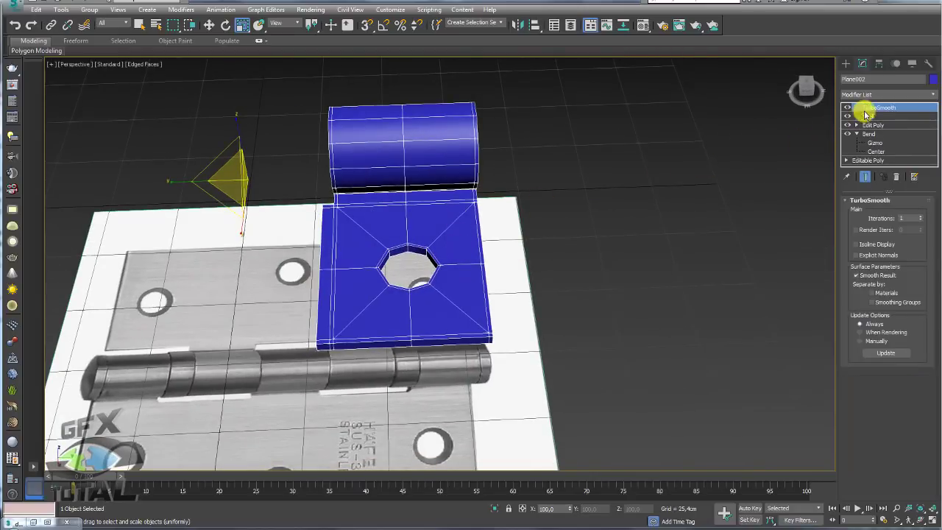
{"action": "mouse_move", "coordinate": [620, 247]}
{"action": "middle_mouse_down", "text": "alt"}
{"action": "mouse_move", "coordinate": [579, 273]}
{"action": "mouse_move", "coordinate": [507, 225]}
{"action": "mouse_move", "coordinate": [529, 271]}
{"action": "mouse_move", "coordinate": [467, 290]}
{"action": "mouse_move", "coordinate": [479, 332]}
{"action": "mouse_move", "coordinate": [536, 345]}
{"action": "mouse_move", "coordinate": [538, 332]}
{"action": "mouse_move", "coordinate": [515, 351]}
{"action": "middle_mouse_up", "text": "alt"}
{"action": "scroll", "coordinate": [368, 246], "scroll_direction": "up", "scroll_amount": 4}
{"action": "scroll", "coordinate": [417, 246], "scroll_direction": "up", "scroll_amount": 3}
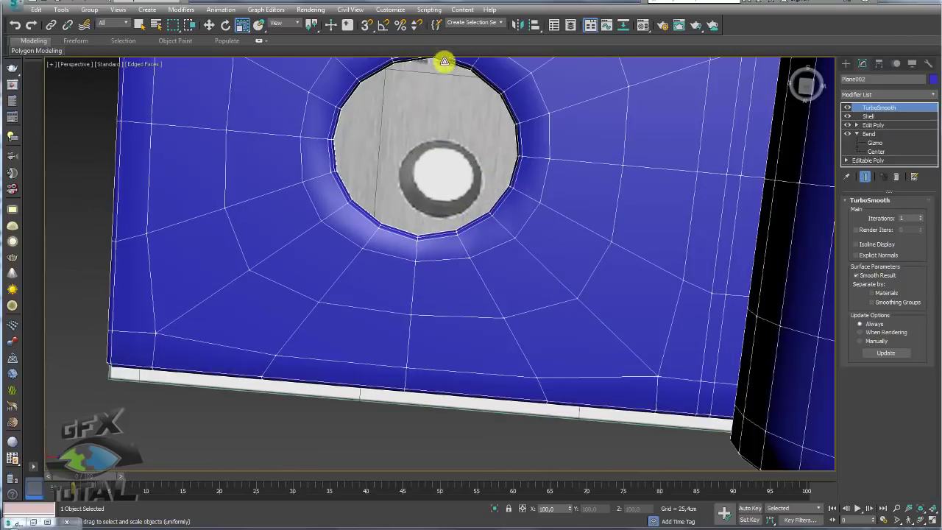
{"action": "mouse_move", "coordinate": [444, 61]}
{"action": "middle_mouse_down", "text": "alt"}
{"action": "mouse_move", "coordinate": [353, 208]}
{"action": "mouse_move", "coordinate": [444, 384]}
{"action": "middle_mouse_up", "text": "alt"}
{"action": "scroll", "coordinate": [357, 297], "scroll_direction": "down", "scroll_amount": 5}
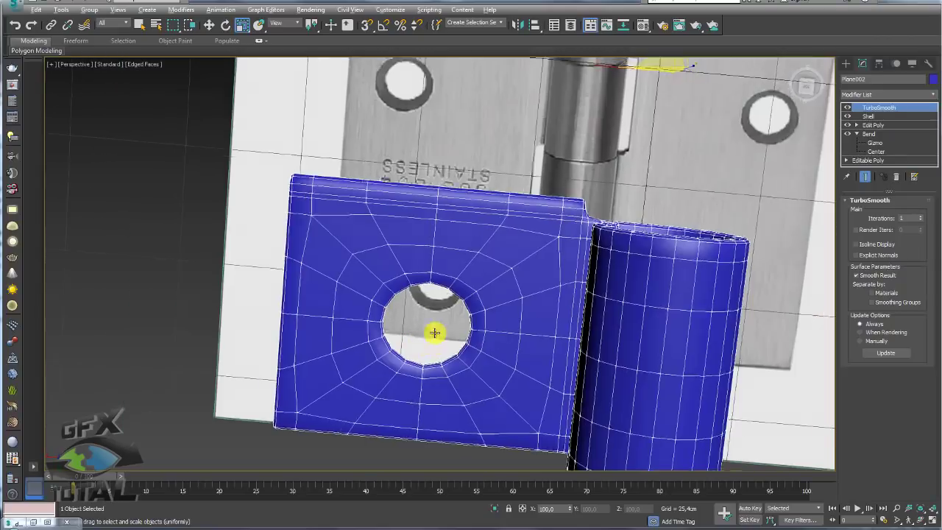
{"action": "middle_click_drag", "start_coordinate": [431, 331], "coordinate": [500, 162], "text": "alt"}
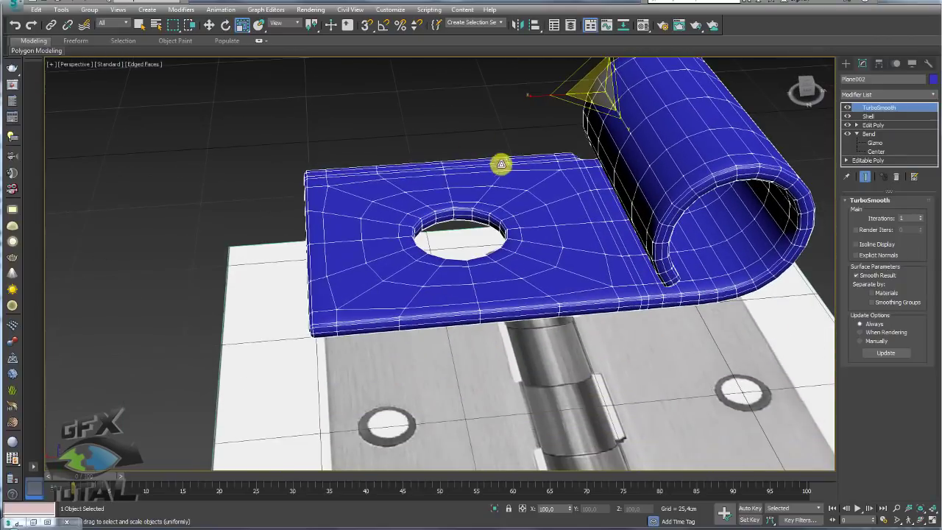
Set TurboSmooth Iterations to 2 and inspect the smoothed plate and roll.
{"action": "left_click", "coordinate": [920, 215]}
{"action": "middle_click_drag", "start_coordinate": [567, 224], "coordinate": [261, 111], "text": "alt"}
{"action": "left_click", "coordinate": [262, 112]}
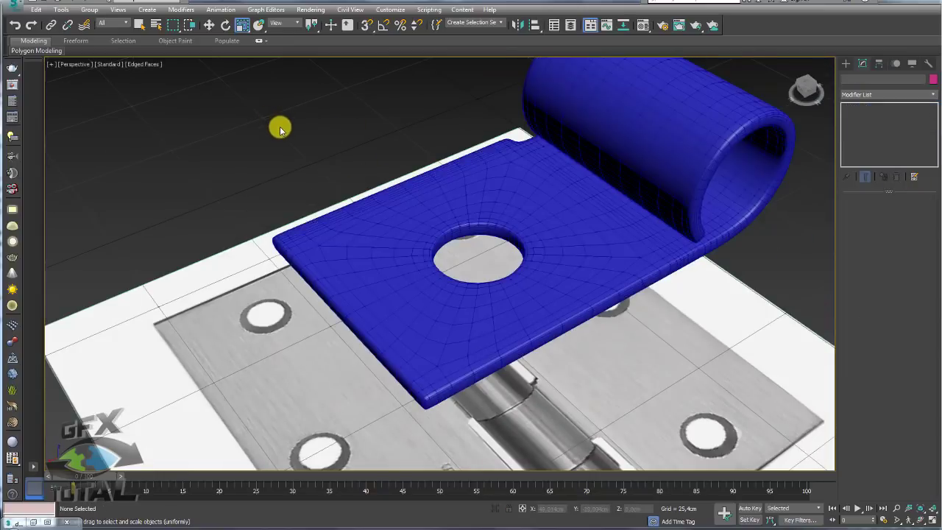
{"action": "mouse_move", "coordinate": [551, 185]}
{"action": "middle_mouse_down", "text": "alt"}
{"action": "mouse_move", "coordinate": [524, 160]}
{"action": "mouse_move", "coordinate": [568, 155]}
{"action": "mouse_move", "coordinate": [525, 174]}
{"action": "mouse_move", "coordinate": [560, 167]}
{"action": "middle_mouse_up", "text": "alt"}
{"action": "left_click", "coordinate": [560, 168]}
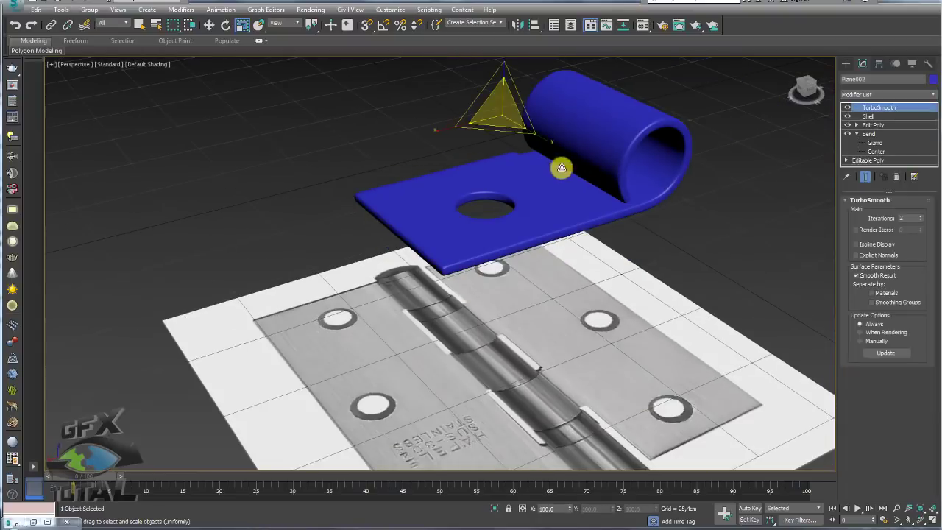
Turn off TurboSmooth and show edged faces to inspect the base mesh around the hole.
{"action": "left_click", "coordinate": [874, 124]}
{"action": "left_click", "coordinate": [871, 117]}
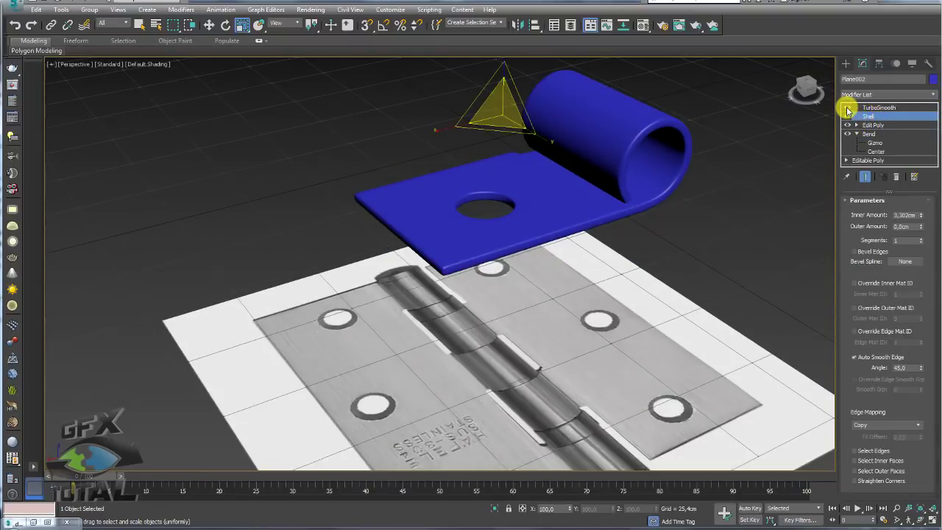
{"action": "left_click", "coordinate": [848, 110]}
{"action": "mouse_move", "coordinate": [490, 203]}
{"action": "middle_mouse_down", "text": "alt"}
{"action": "mouse_move", "coordinate": [507, 275]}
{"action": "mouse_move", "coordinate": [442, 185]}
{"action": "mouse_move", "coordinate": [499, 175]}
{"action": "mouse_move", "coordinate": [511, 217]}
{"action": "mouse_move", "coordinate": [567, 259]}
{"action": "middle_mouse_up", "text": "alt"}
{"action": "key", "text": "F4"}
{"action": "scroll", "coordinate": [511, 252], "scroll_direction": "up", "scroll_amount": 5}
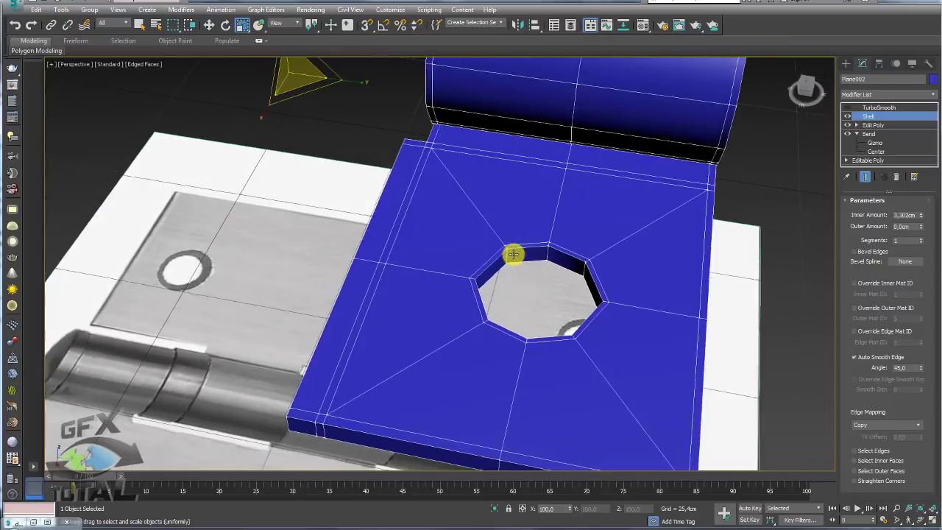
{"action": "scroll", "coordinate": [511, 252], "scroll_direction": "down", "scroll_amount": 5}
{"action": "mouse_move", "coordinate": [511, 252]}
{"action": "middle_mouse_down", "text": "alt"}
{"action": "mouse_move", "coordinate": [506, 273]}
{"action": "mouse_move", "coordinate": [431, 269]}
{"action": "mouse_move", "coordinate": [437, 248]}
{"action": "mouse_move", "coordinate": [464, 237]}
{"action": "middle_mouse_up", "text": "alt"}
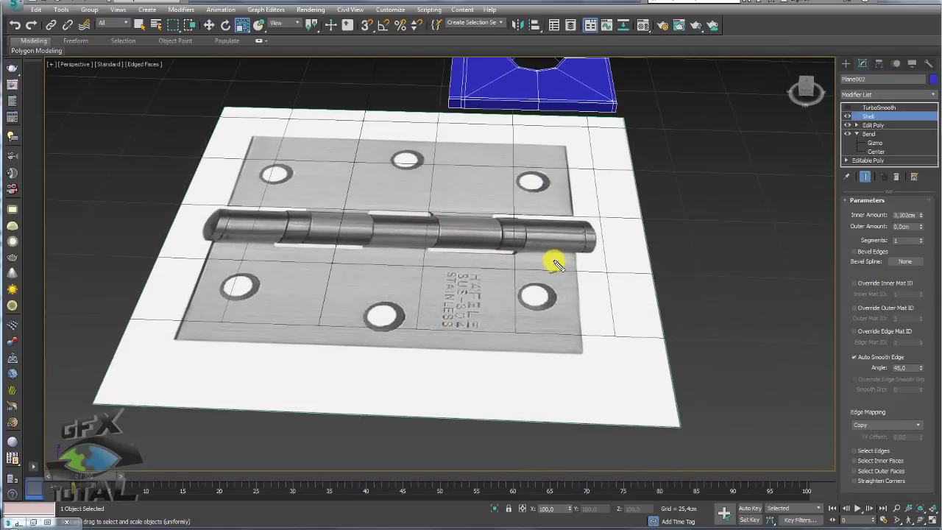
Draw green marks at the knuckle seams on the barrel photo and collapse Bend in the stack.
{"action": "left_click_drag", "start_coordinate": [414, 250], "coordinate": [413, 217]}
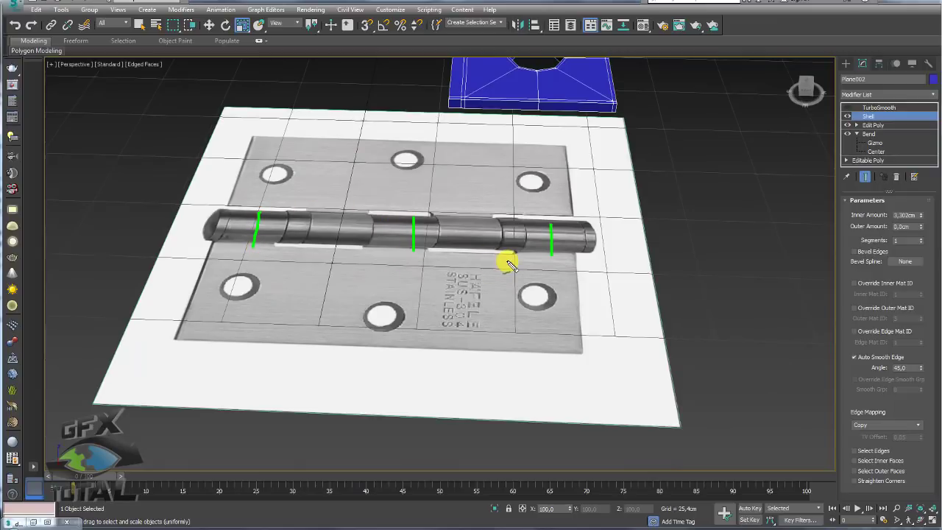
{"action": "left_click", "coordinate": [343, 189]}
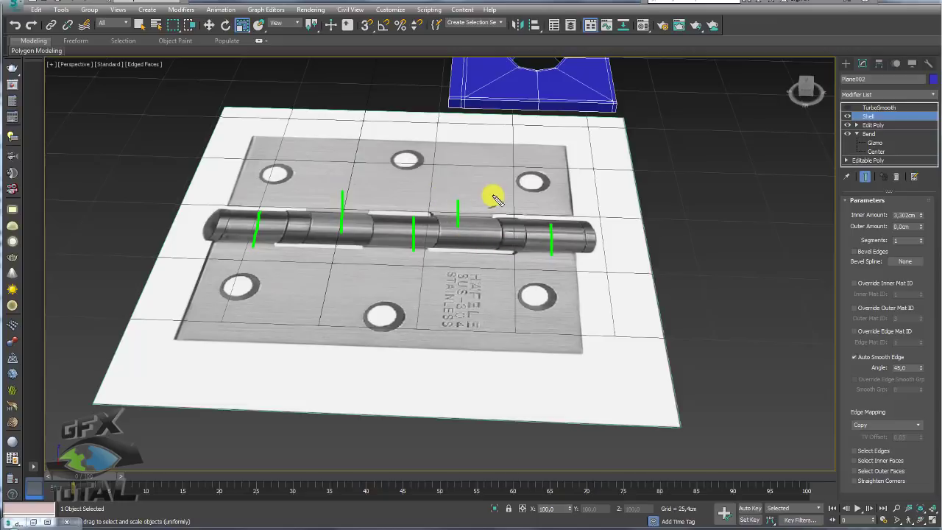
{"action": "middle_click_drag", "start_coordinate": [557, 204], "coordinate": [518, 301]}
{"action": "scroll", "coordinate": [516, 261], "scroll_direction": "up", "scroll_amount": 2}
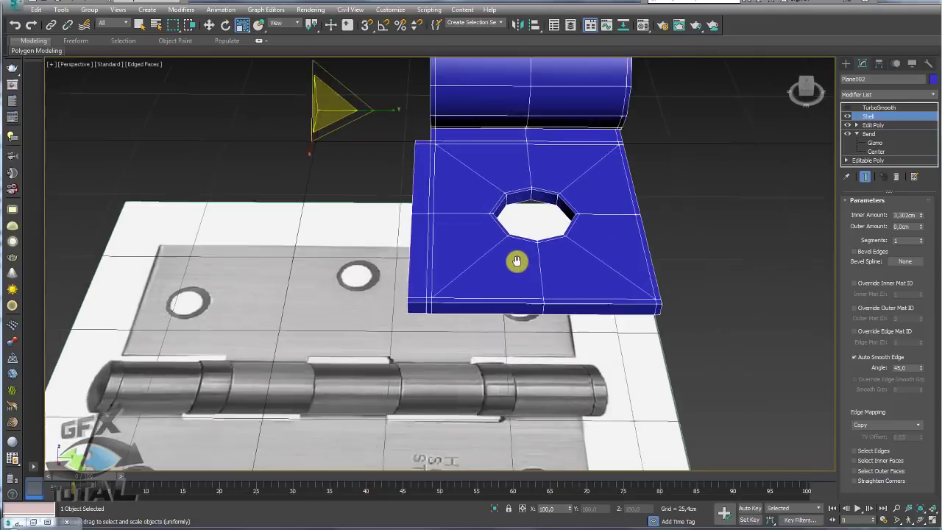
{"action": "scroll", "coordinate": [517, 261], "scroll_direction": "down", "scroll_amount": 5}
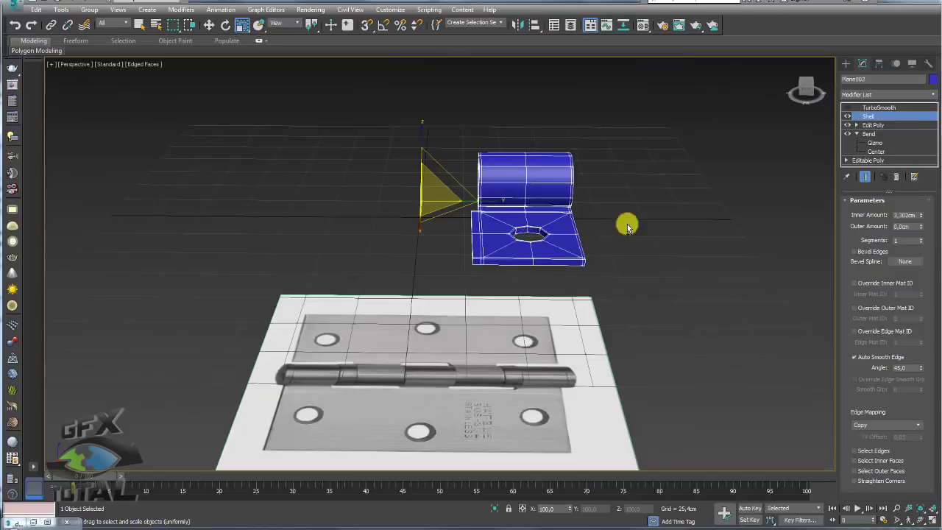
{"action": "left_click", "coordinate": [856, 134]}
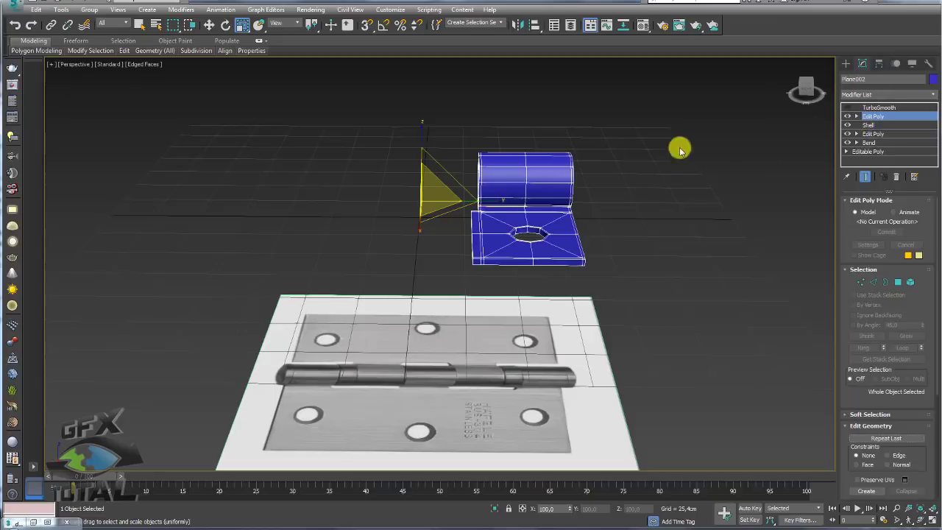
{"action": "scroll", "coordinate": [493, 236], "scroll_direction": "up", "scroll_amount": 2}
{"action": "scroll", "coordinate": [579, 204], "scroll_direction": "up", "scroll_amount": 2}
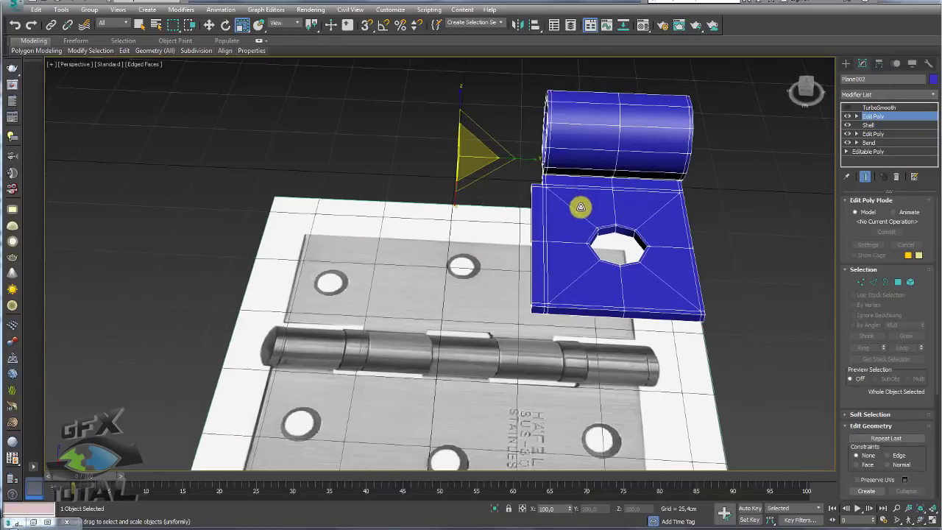
Shift-move the hinge leaf sideways to clone two copies, Plane003 and Plane004.
{"action": "key", "text": "w"}
{"action": "left_click_drag", "start_coordinate": [511, 158], "coordinate": [343, 161], "text": "shift"}
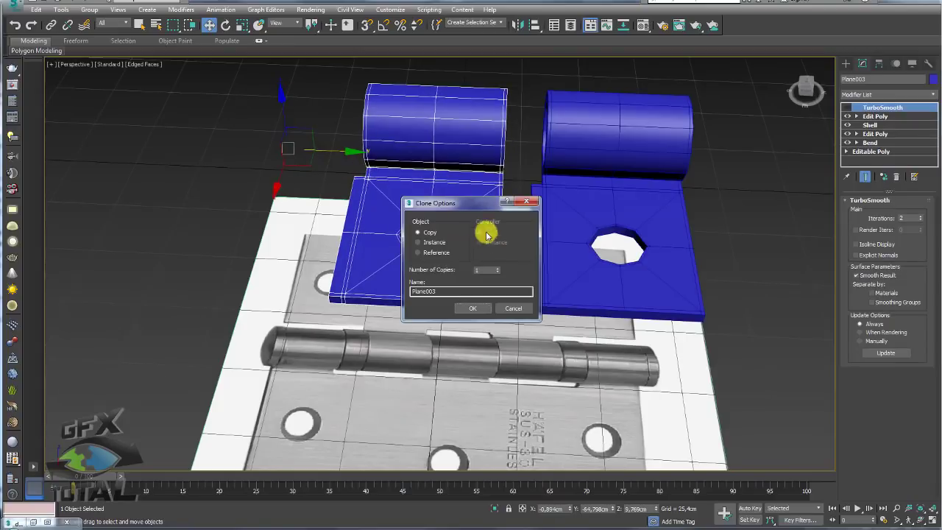
{"action": "left_click", "coordinate": [476, 310]}
{"action": "middle_click_drag", "start_coordinate": [444, 271], "coordinate": [465, 263], "text": "alt"}
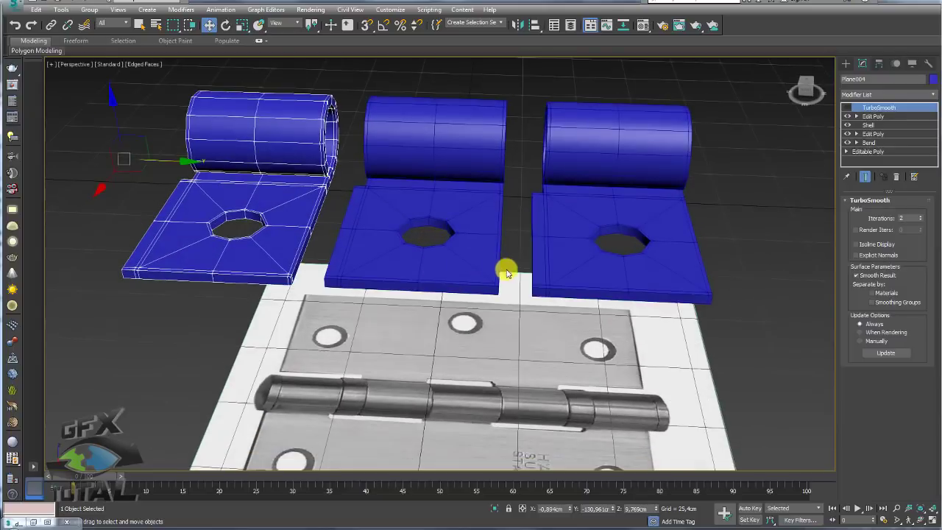
{"action": "middle_click_drag", "start_coordinate": [536, 259], "coordinate": [635, 210], "text": "alt"}
{"action": "left_click", "coordinate": [873, 116]}
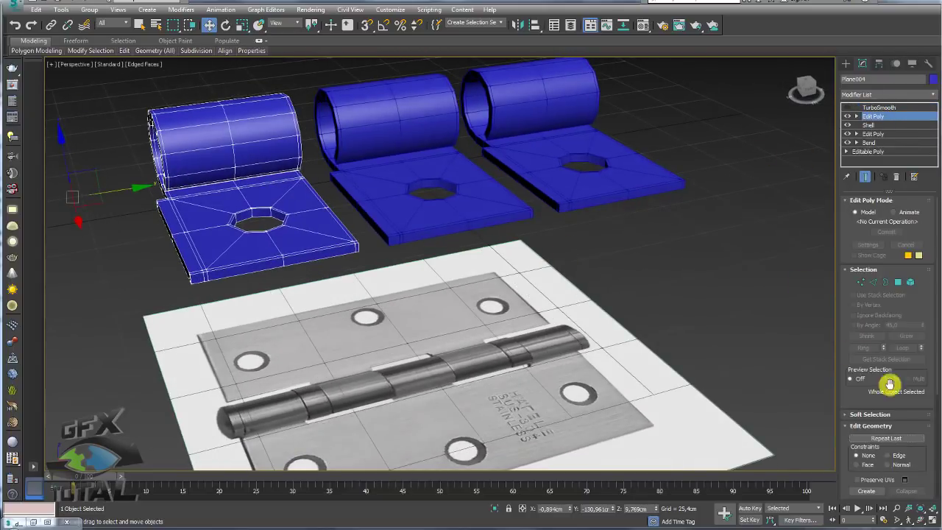
{"action": "left_click_drag", "start_coordinate": [841, 437], "coordinate": [844, 271]}
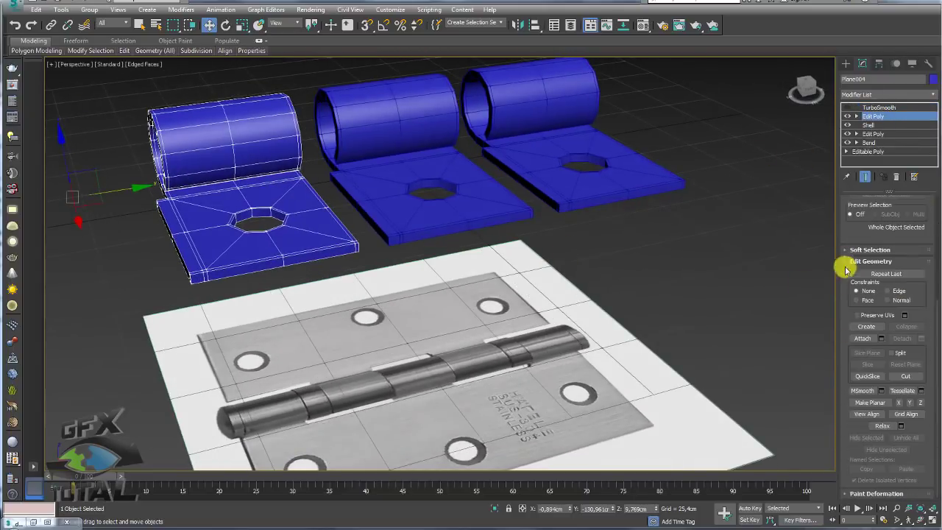
Attach both copied hinge leaves into Plane004 as one object.
{"action": "left_click", "coordinate": [862, 338]}
{"action": "left_click", "coordinate": [449, 204]}
{"action": "left_click", "coordinate": [569, 172]}
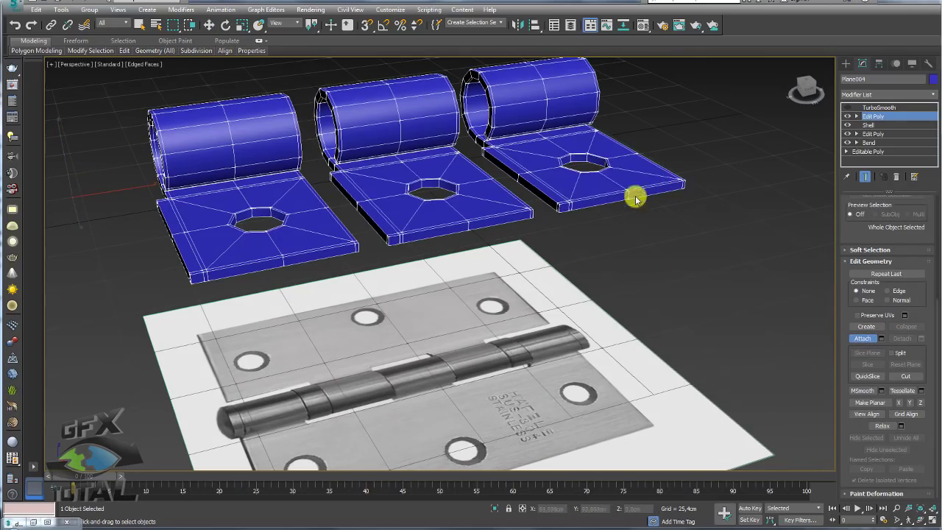
{"action": "right_click", "coordinate": [554, 183]}
{"action": "mouse_move", "coordinate": [555, 183]}
{"action": "middle_mouse_down", "text": "alt"}
{"action": "mouse_move", "coordinate": [604, 172]}
{"action": "mouse_move", "coordinate": [537, 204]}
{"action": "mouse_move", "coordinate": [528, 246]}
{"action": "mouse_move", "coordinate": [361, 196]}
{"action": "mouse_move", "coordinate": [431, 191]}
{"action": "mouse_move", "coordinate": [452, 213]}
{"action": "middle_mouse_up", "text": "alt"}
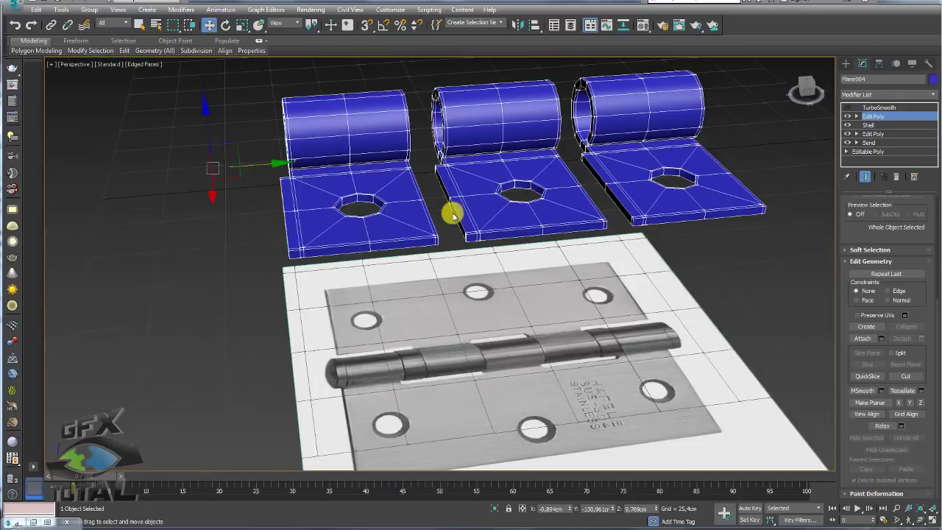
Switch Edit Poly to Border sub-object level with nothing selected.
{"action": "left_click", "coordinate": [855, 117]}
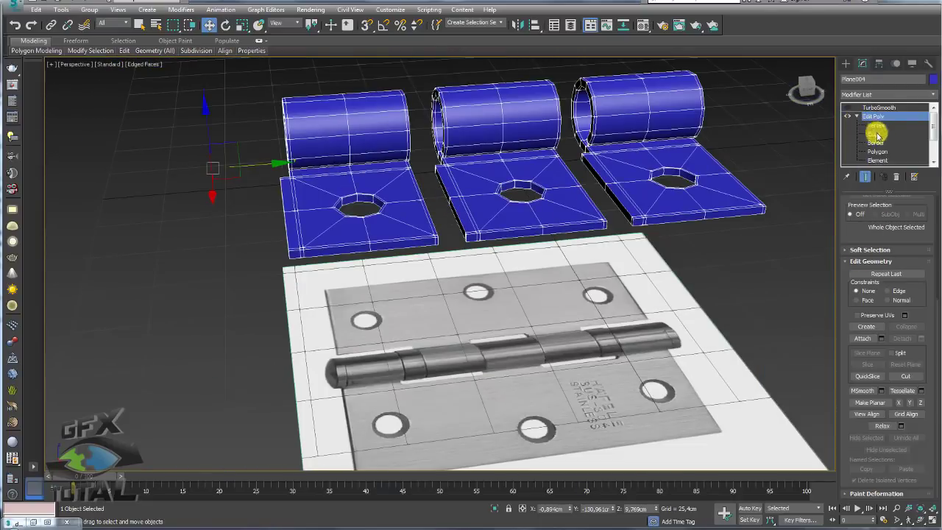
{"action": "left_click", "coordinate": [877, 142]}
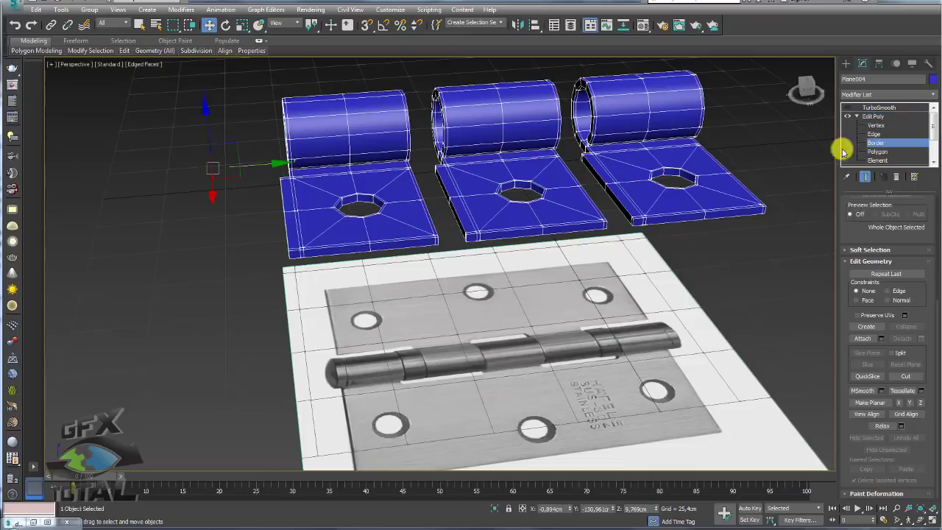
{"action": "scroll", "coordinate": [605, 197], "scroll_direction": "up", "scroll_amount": 3}
{"action": "left_click", "coordinate": [775, 191]}
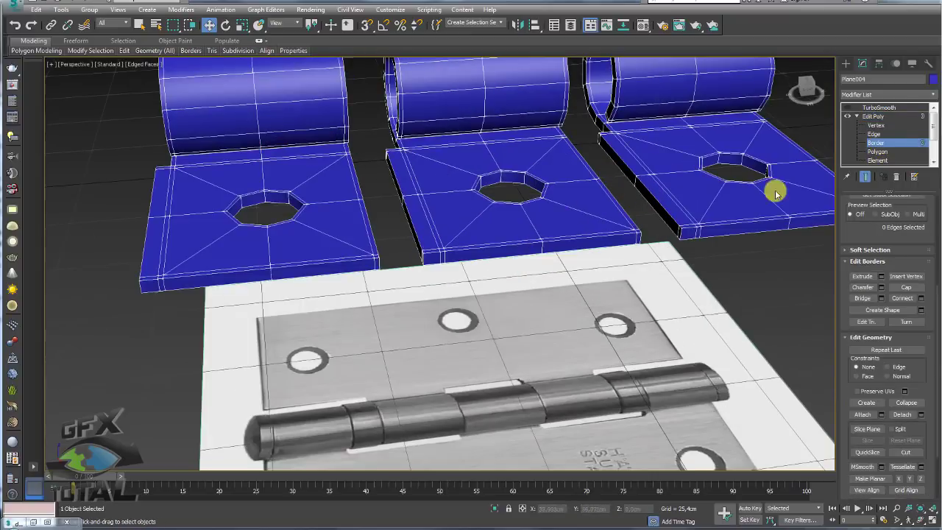
Bridge the facing side polygons across the first gap between plates.
{"action": "left_click", "coordinate": [876, 152]}
{"action": "left_click", "coordinate": [645, 192]}
{"action": "left_click", "coordinate": [631, 172], "text": "ctrl"}
{"action": "scroll", "coordinate": [675, 217], "scroll_direction": "up", "scroll_amount": 3}
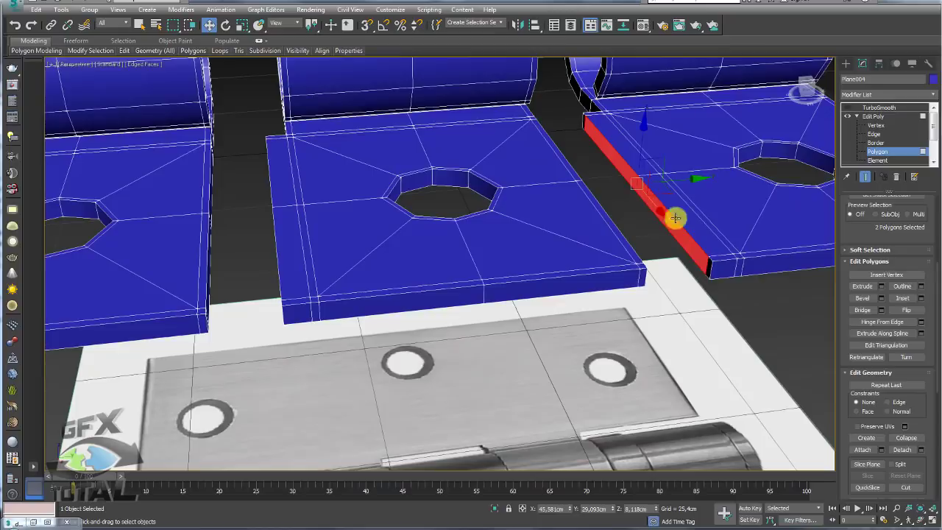
{"action": "left_click", "coordinate": [707, 269], "text": "ctrl"}
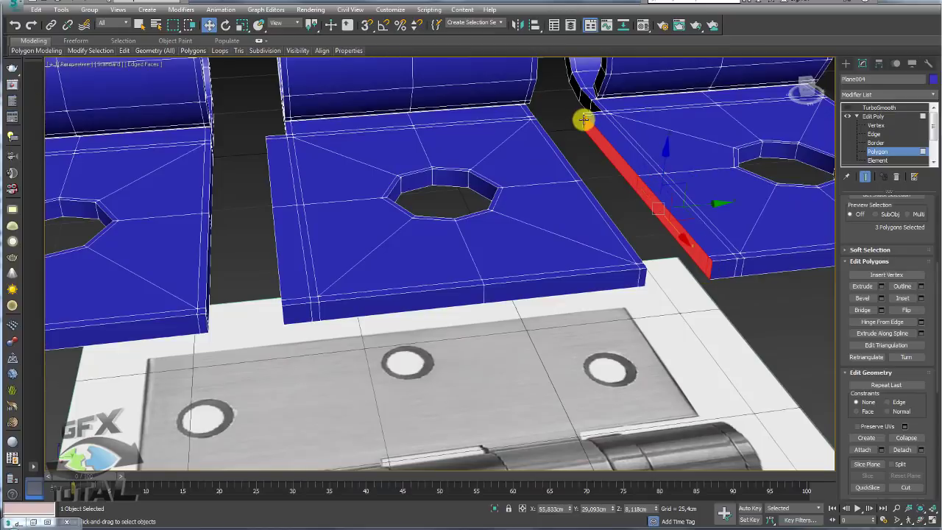
{"action": "middle_click_drag", "start_coordinate": [605, 150], "coordinate": [562, 155], "text": "alt"}
{"action": "left_click", "coordinate": [578, 181], "text": "ctrl"}
{"action": "left_click", "coordinate": [651, 156], "text": "ctrl"}
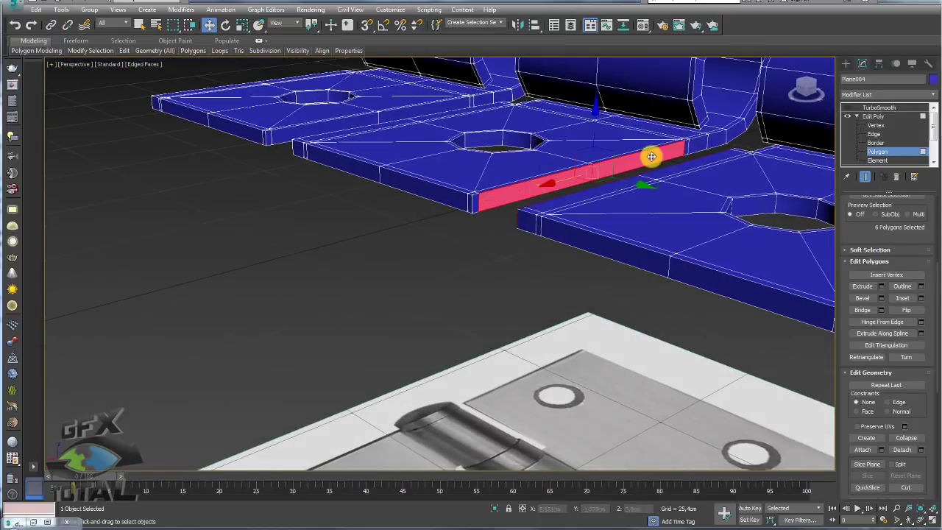
{"action": "left_click", "coordinate": [685, 149], "text": "ctrl"}
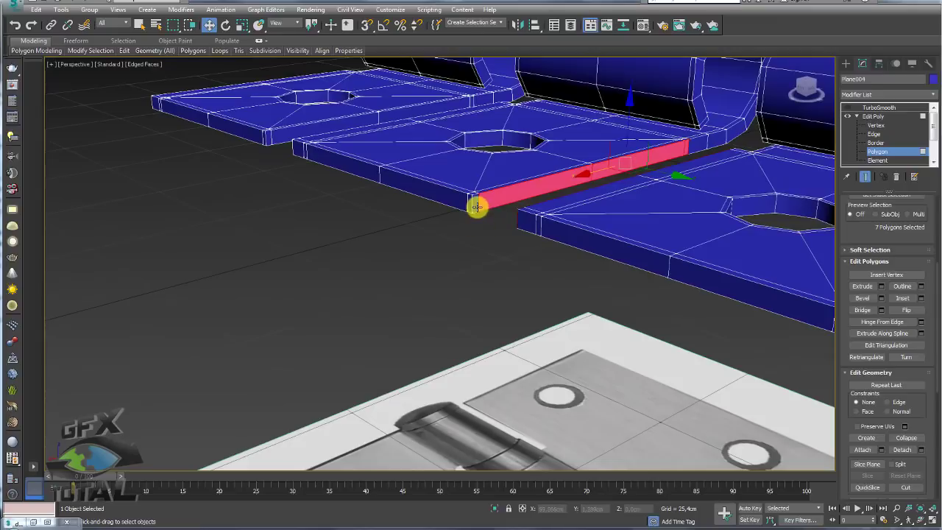
{"action": "left_click", "coordinate": [477, 206], "text": "ctrl"}
{"action": "mouse_move", "coordinate": [547, 194]}
{"action": "middle_mouse_down", "text": "alt"}
{"action": "mouse_move", "coordinate": [567, 204]}
{"action": "mouse_move", "coordinate": [557, 204]}
{"action": "middle_mouse_up", "text": "alt"}
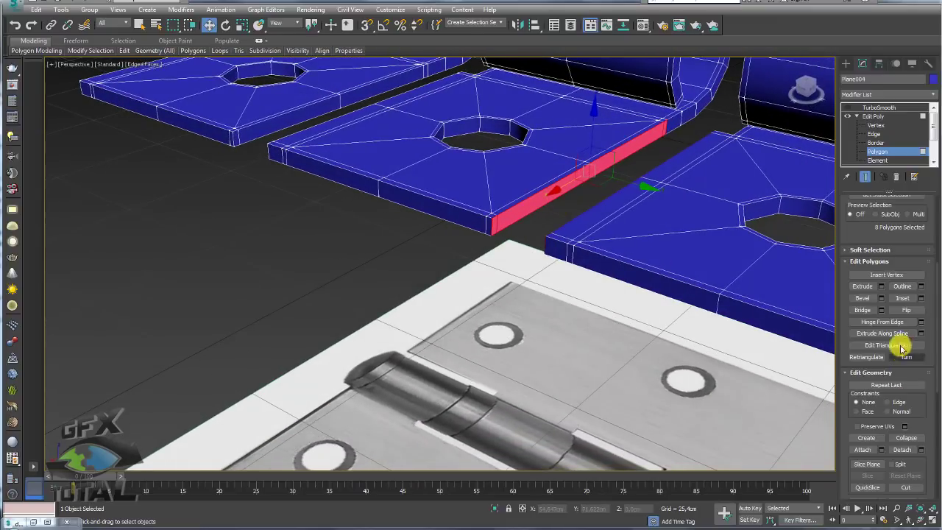
{"action": "left_click", "coordinate": [862, 311]}
Bridge the facing side polygons across the second gap between plates.
{"action": "mouse_move", "coordinate": [544, 221]}
{"action": "middle_mouse_down", "text": "alt"}
{"action": "mouse_move", "coordinate": [635, 198]}
{"action": "mouse_move", "coordinate": [599, 283]}
{"action": "middle_mouse_up", "text": "alt"}
{"action": "left_click", "coordinate": [563, 303]}
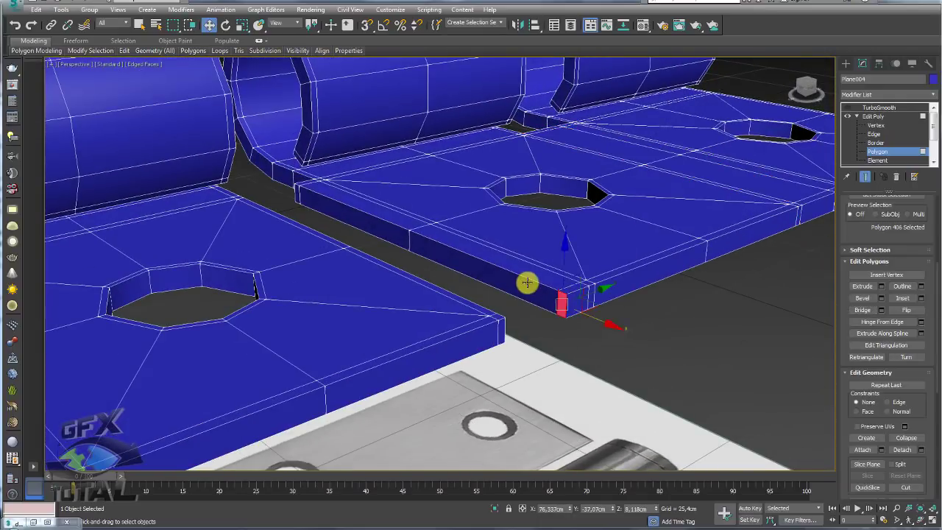
{"action": "left_click", "coordinate": [412, 237], "text": "ctrl"}
{"action": "left_click", "coordinate": [346, 215], "text": "ctrl"}
{"action": "left_click", "coordinate": [297, 193], "text": "ctrl"}
{"action": "middle_click_drag", "start_coordinate": [297, 193], "coordinate": [254, 197], "text": "alt"}
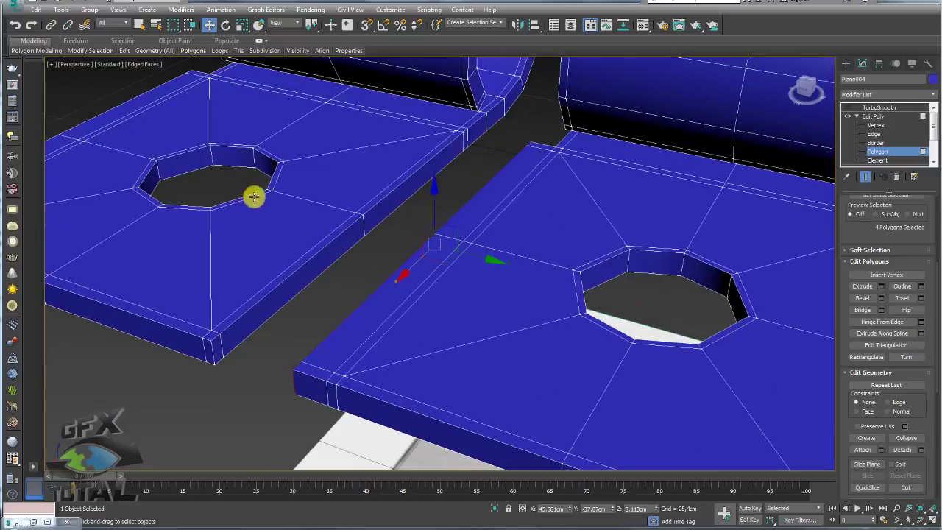
{"action": "left_click", "coordinate": [431, 179], "text": "ctrl"}
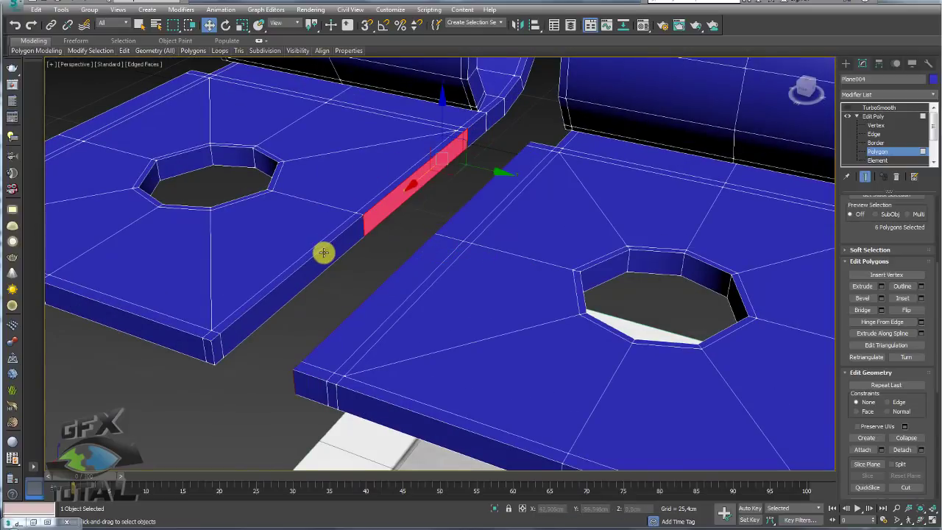
{"action": "left_click", "coordinate": [283, 298], "text": "ctrl"}
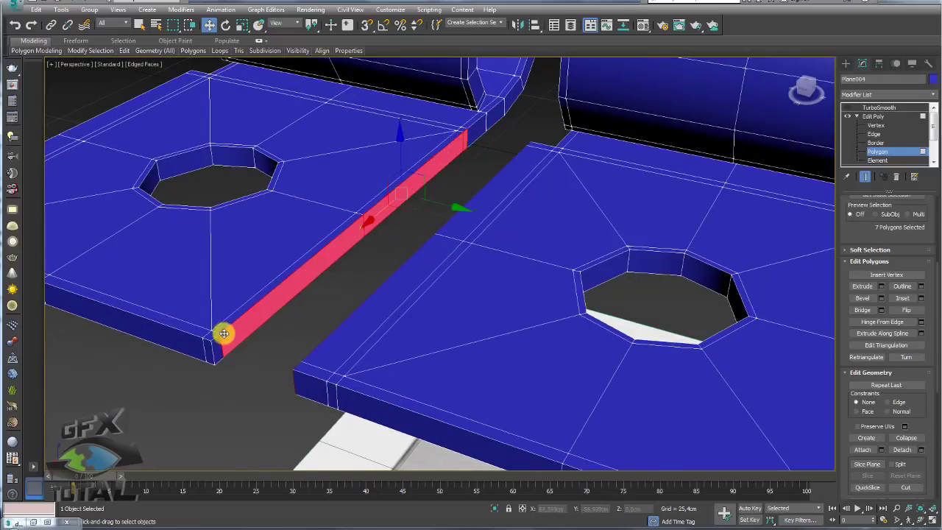
{"action": "left_click", "coordinate": [862, 310]}
Delete the side polygons along the front plate edge, including the end cap.
{"action": "mouse_move", "coordinate": [534, 248]}
{"action": "middle_mouse_down", "text": "alt"}
{"action": "mouse_move", "coordinate": [557, 272]}
{"action": "mouse_move", "coordinate": [578, 326]}
{"action": "mouse_move", "coordinate": [584, 265]}
{"action": "mouse_move", "coordinate": [610, 248]}
{"action": "mouse_move", "coordinate": [354, 274]}
{"action": "middle_mouse_up", "text": "alt"}
{"action": "scroll", "coordinate": [355, 275], "scroll_direction": "up", "scroll_amount": 5}
{"action": "scroll", "coordinate": [353, 297], "scroll_direction": "down", "scroll_amount": 4}
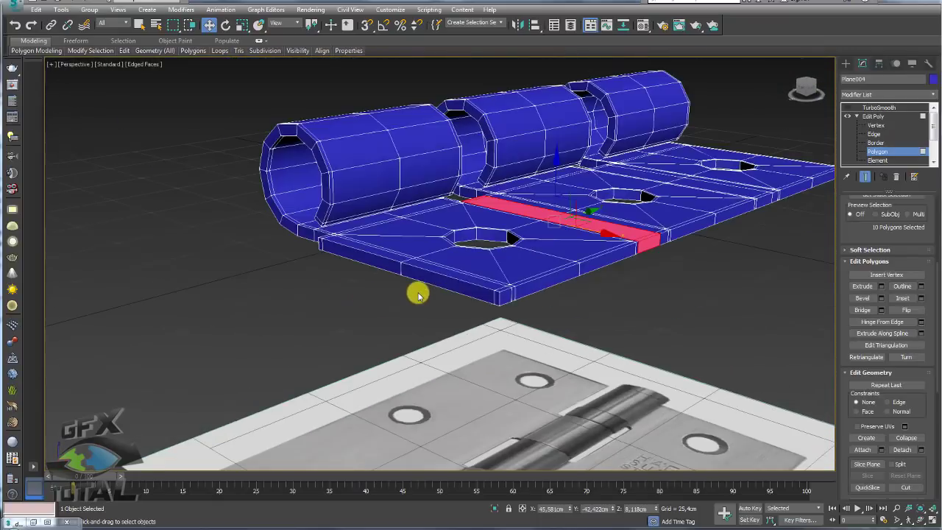
{"action": "left_click", "coordinate": [452, 283]}
{"action": "scroll", "coordinate": [496, 291], "scroll_direction": "up", "scroll_amount": 2}
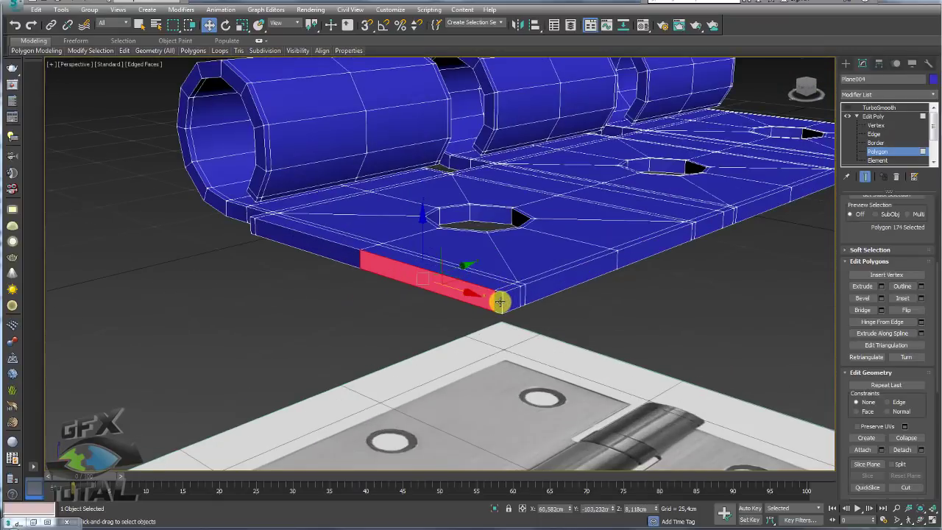
{"action": "left_click", "coordinate": [324, 250], "text": "ctrl"}
{"action": "left_click", "coordinate": [250, 222], "text": "ctrl"}
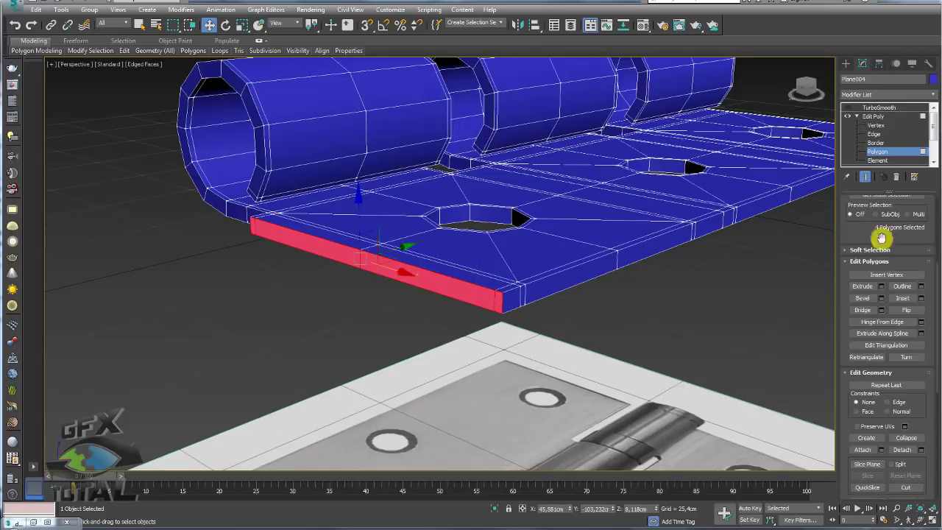
{"action": "key", "text": "Delete"}
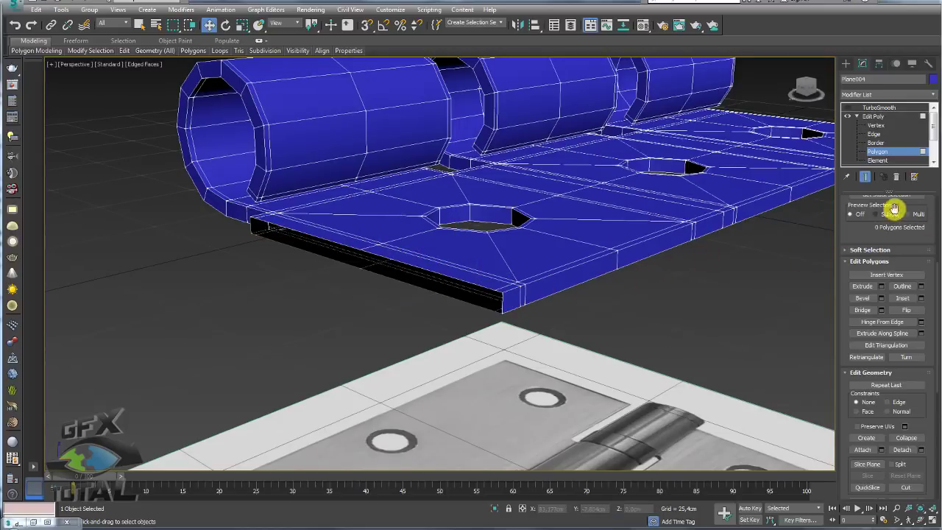
Fill the open strip along the plate's front edge from its border.
{"action": "left_click", "coordinate": [876, 143]}
{"action": "left_click_drag", "start_coordinate": [568, 318], "coordinate": [610, 285]}
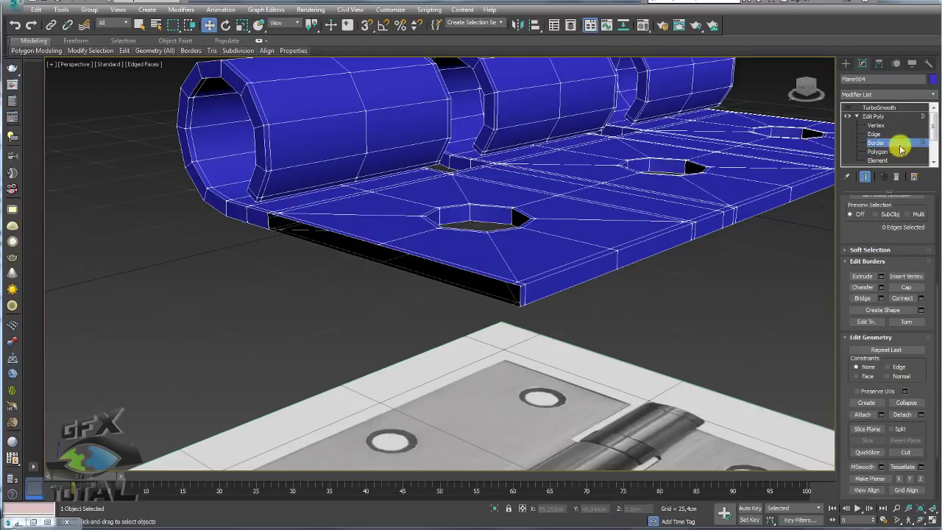
{"action": "left_click", "coordinate": [472, 281]}
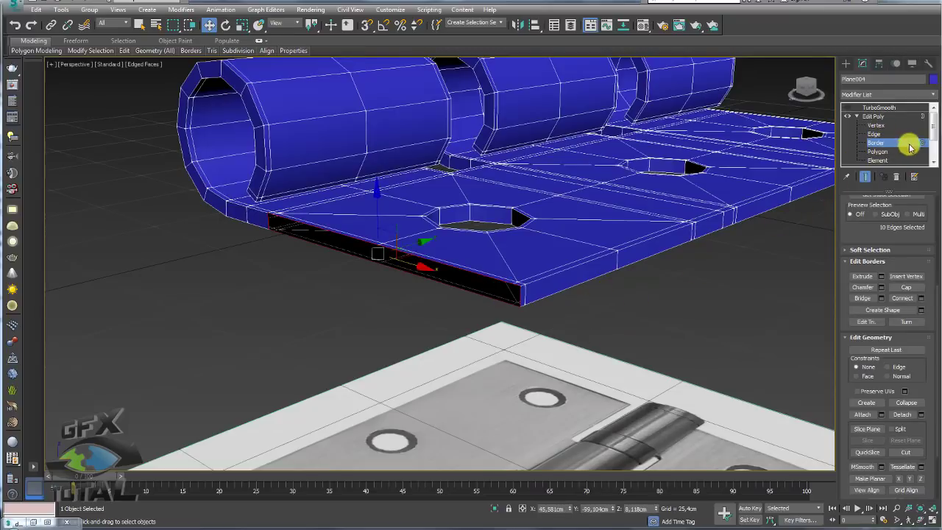
{"action": "left_click", "coordinate": [875, 134]}
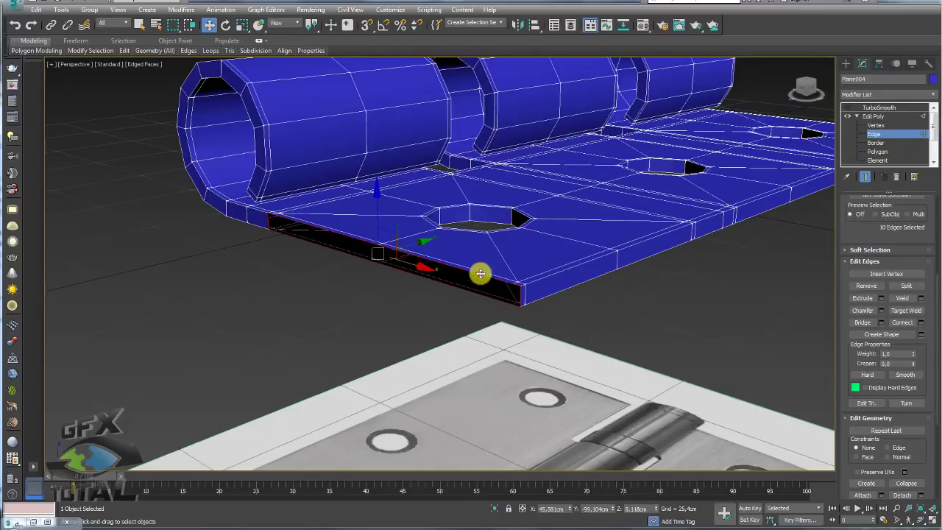
{"action": "left_click", "coordinate": [518, 295], "text": "alt"}
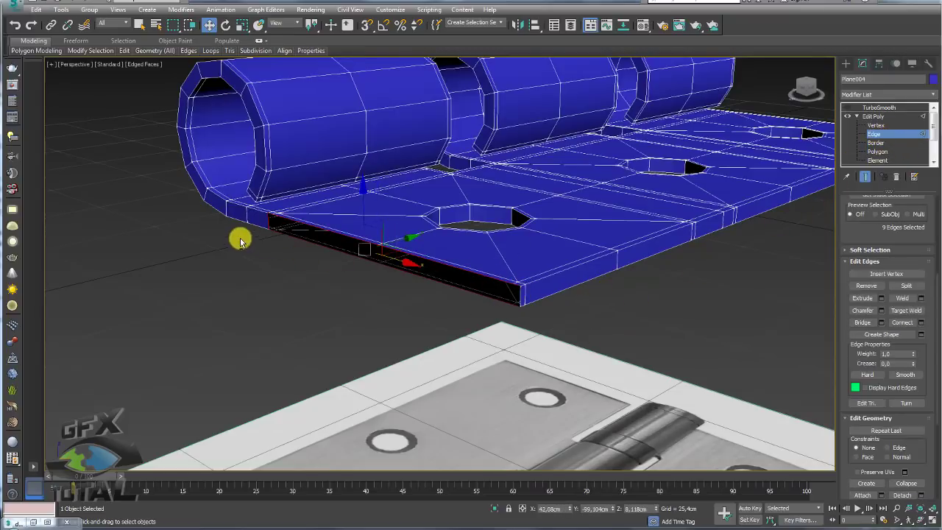
{"action": "left_click", "coordinate": [861, 322]}
Remove the two crosswise edge loops (20 edges) running across the joined plate.
{"action": "mouse_move", "coordinate": [510, 324]}
{"action": "middle_mouse_down", "text": "alt"}
{"action": "mouse_move", "coordinate": [543, 294]}
{"action": "mouse_move", "coordinate": [641, 245]}
{"action": "mouse_move", "coordinate": [559, 275]}
{"action": "mouse_move", "coordinate": [671, 298]}
{"action": "mouse_move", "coordinate": [681, 328]}
{"action": "mouse_move", "coordinate": [660, 253]}
{"action": "mouse_move", "coordinate": [552, 290]}
{"action": "middle_mouse_up", "text": "alt"}
{"action": "scroll", "coordinate": [552, 290], "scroll_direction": "up", "scroll_amount": 1}
{"action": "scroll", "coordinate": [557, 213], "scroll_direction": "up", "scroll_amount": 5}
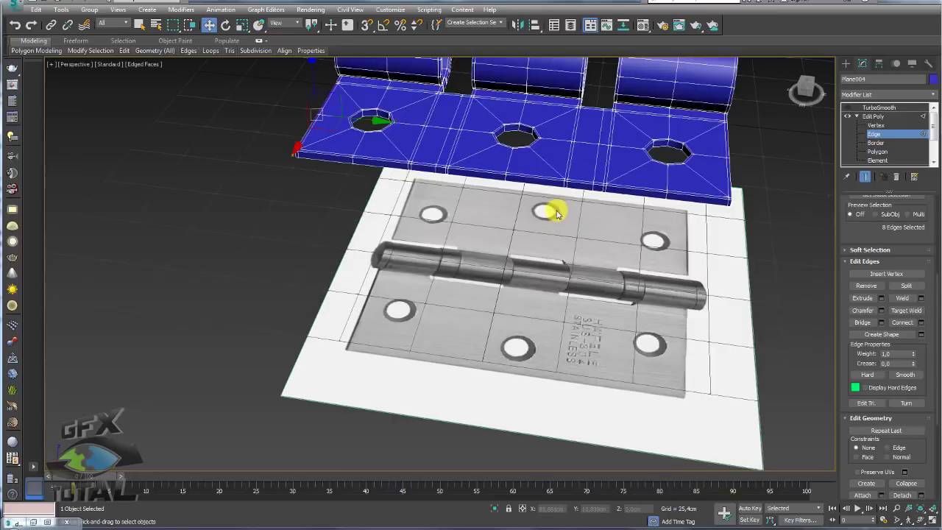
{"action": "mouse_move", "coordinate": [522, 172]}
{"action": "middle_mouse_down", "text": "alt"}
{"action": "mouse_move", "coordinate": [542, 191]}
{"action": "mouse_move", "coordinate": [512, 361]}
{"action": "mouse_move", "coordinate": [515, 282]}
{"action": "middle_mouse_up", "text": "alt"}
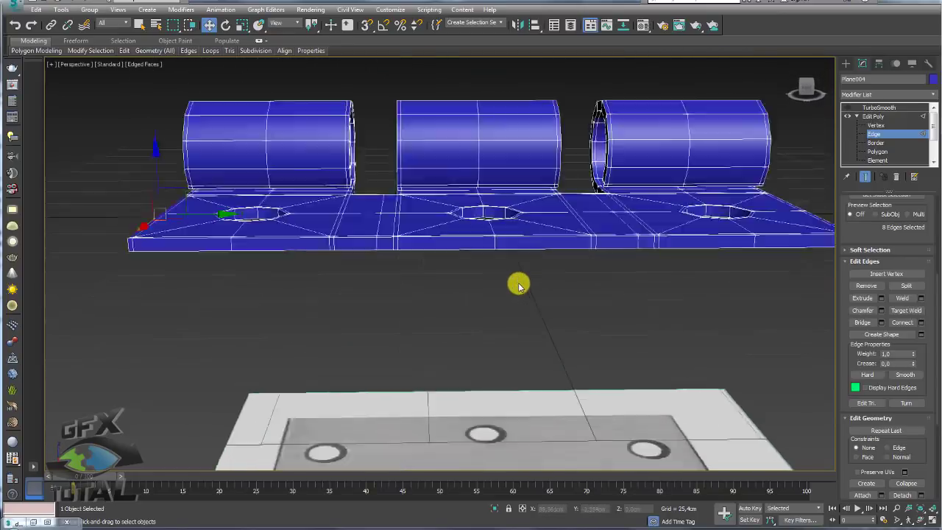
{"action": "scroll", "coordinate": [559, 282], "scroll_direction": "up", "scroll_amount": 4}
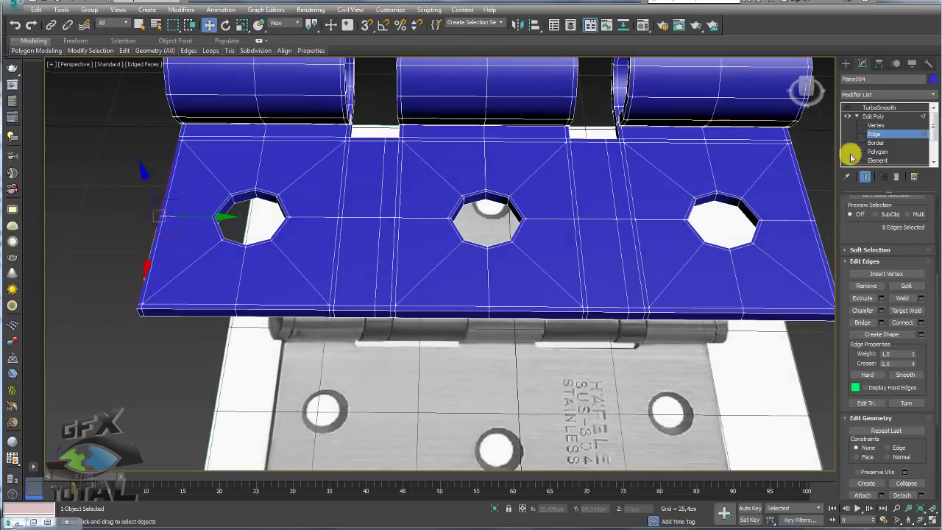
{"action": "double_click", "coordinate": [624, 278]}
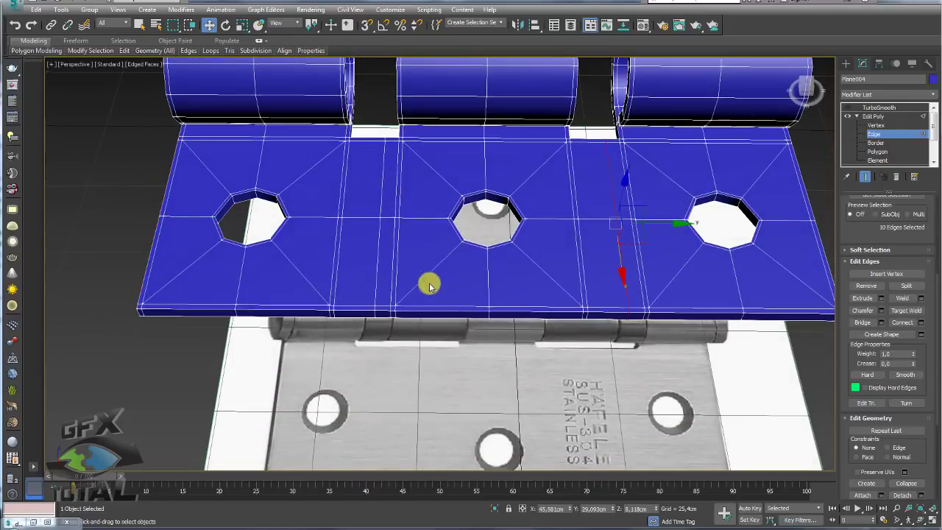
{"action": "double_click", "coordinate": [376, 279]}
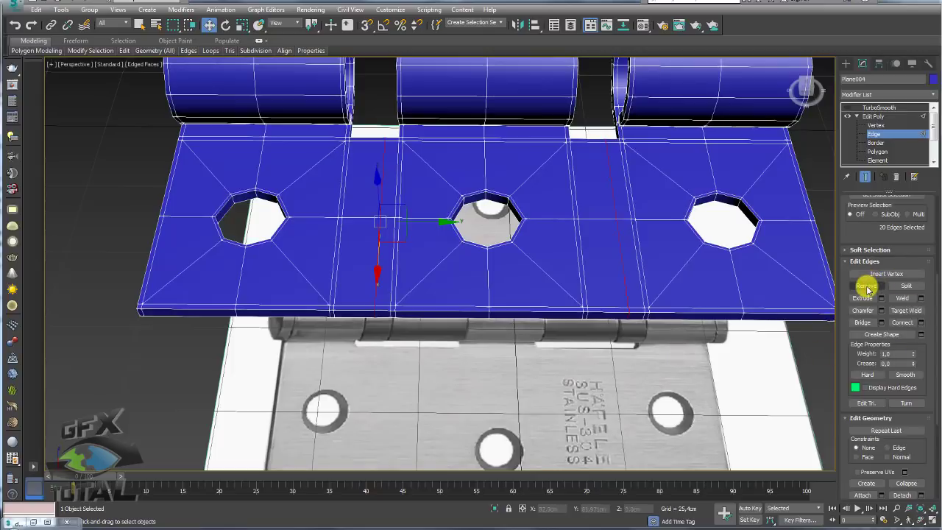
{"action": "left_click", "coordinate": [866, 287]}
{"action": "left_click", "coordinate": [876, 125]}
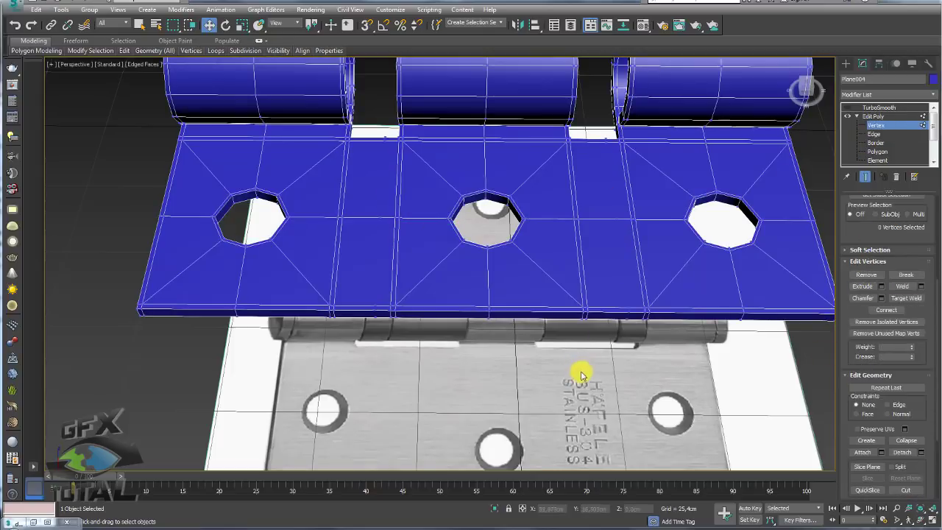
Undo a stray vertex move and remove the selected edges at Edge level.
{"action": "left_click", "coordinate": [626, 308]}
{"action": "left_click_drag", "start_coordinate": [654, 330], "coordinate": [717, 398]}
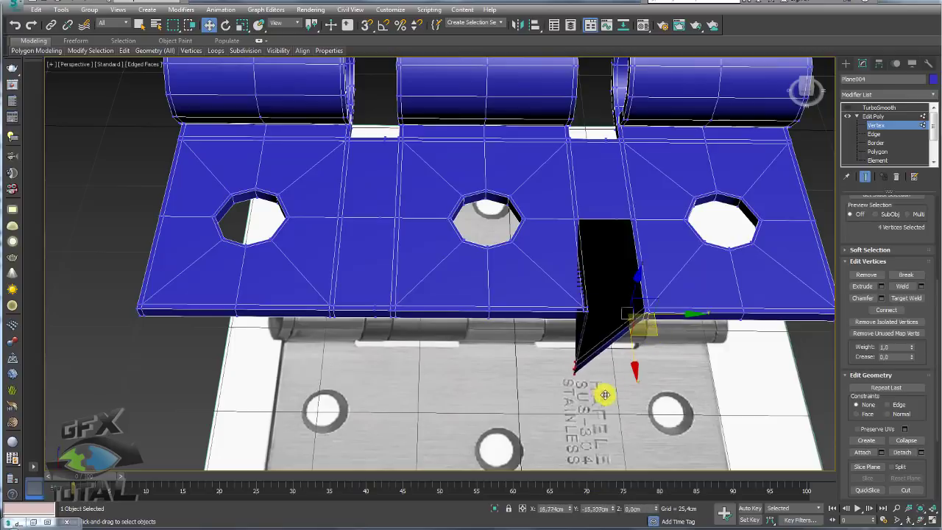
{"action": "key", "text": "ctrl+z"}
{"action": "key", "text": "ctrl+z"}
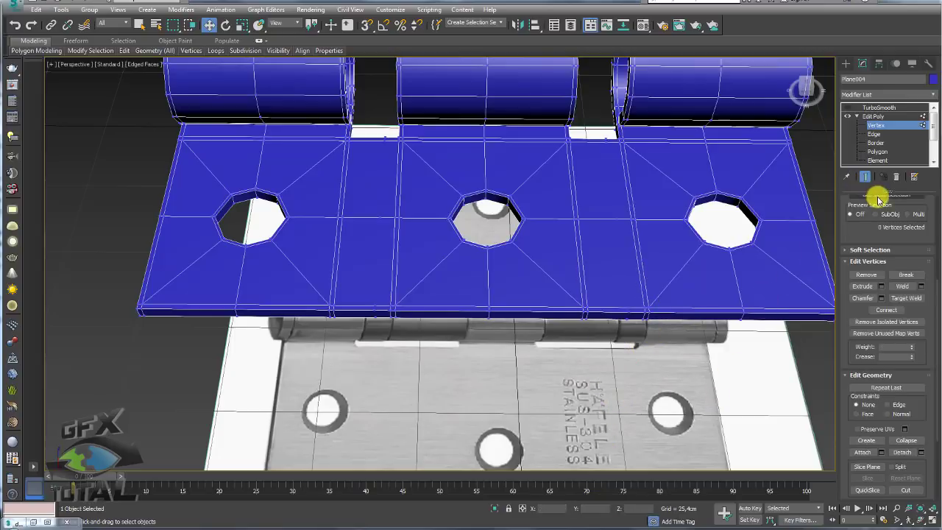
{"action": "left_click", "coordinate": [873, 134]}
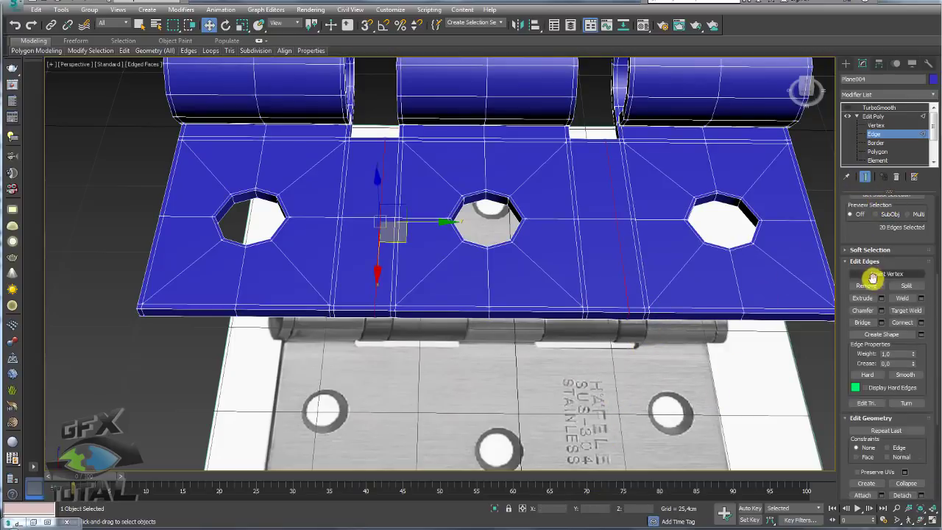
{"action": "left_click", "coordinate": [866, 286]}
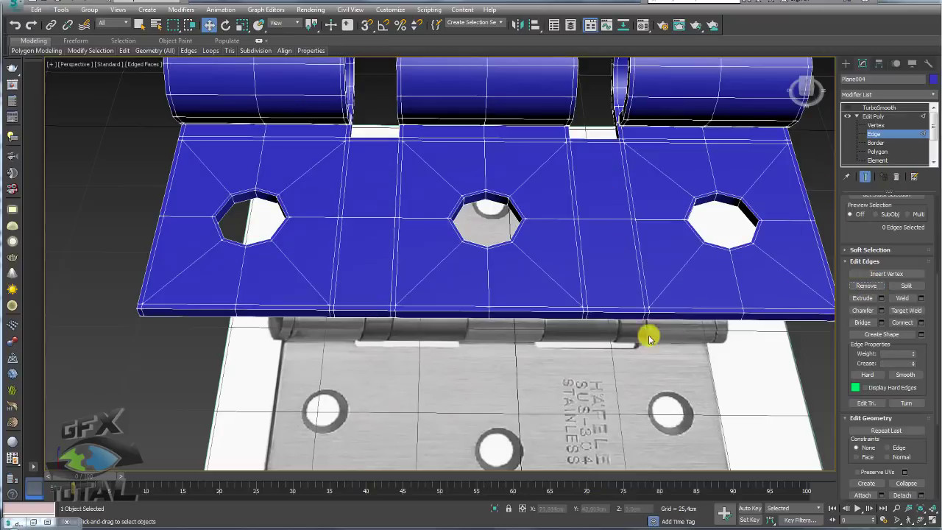
Ring-select 20 seam-side edges and Connect them with 2 tightly pinched segments.
{"action": "left_click", "coordinate": [610, 308]}
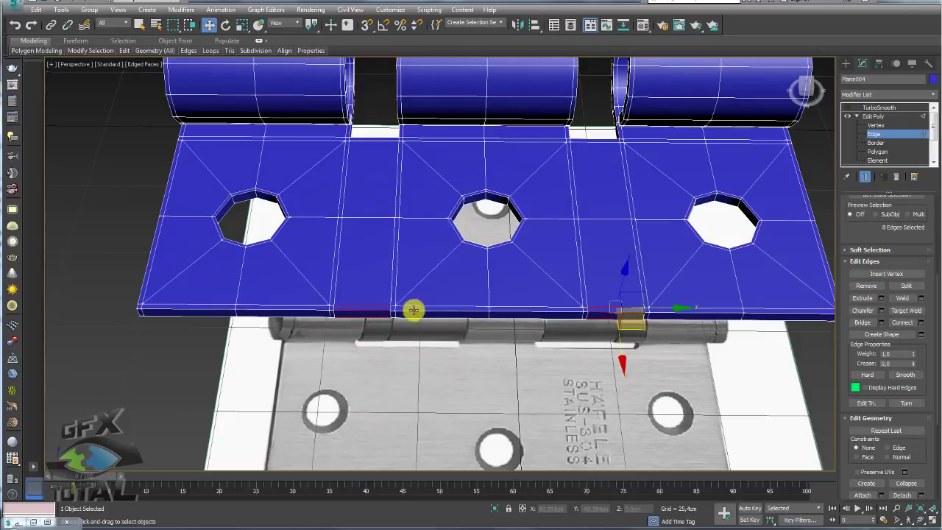
{"action": "scroll", "coordinate": [865, 232], "scroll_direction": "up", "scroll_amount": 3}
{"action": "left_click", "coordinate": [865, 245]}
{"action": "left_click", "coordinate": [863, 242]}
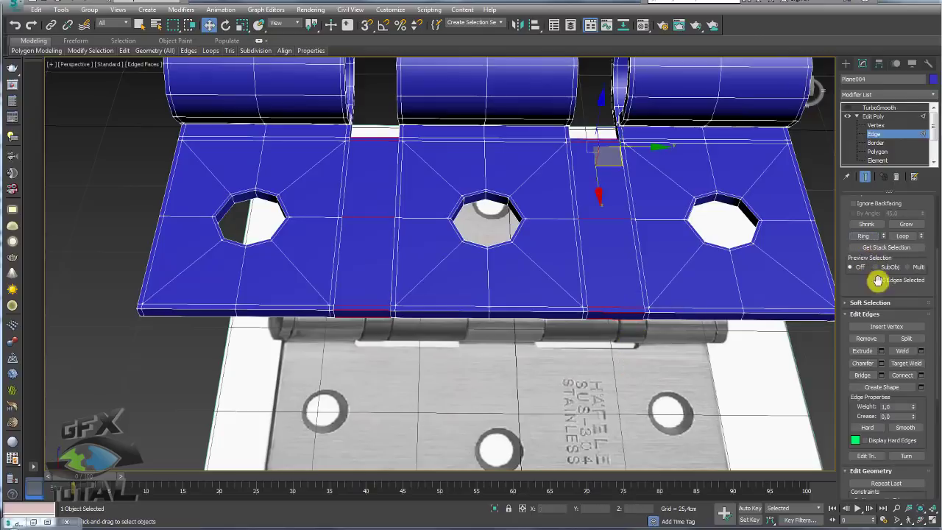
{"action": "left_click", "coordinate": [920, 375]}
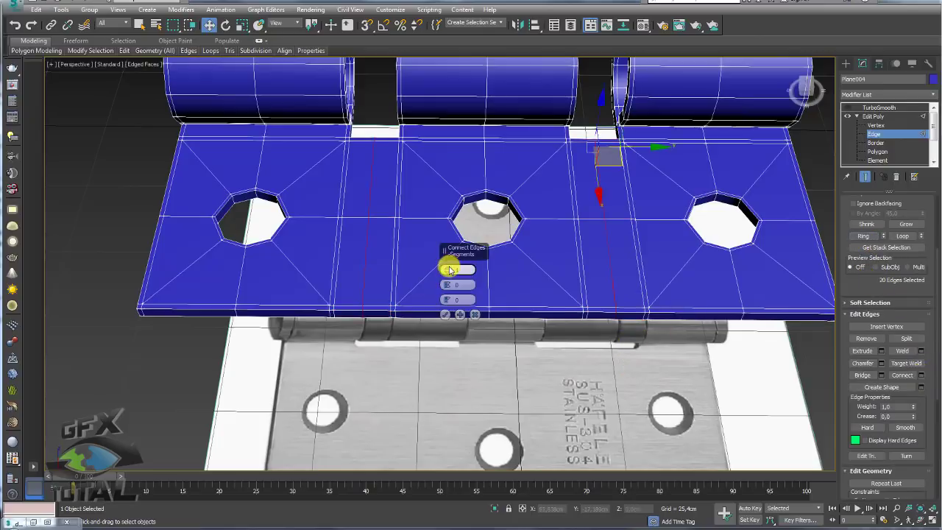
{"action": "left_click_drag", "start_coordinate": [447, 243], "coordinate": [444, 142]}
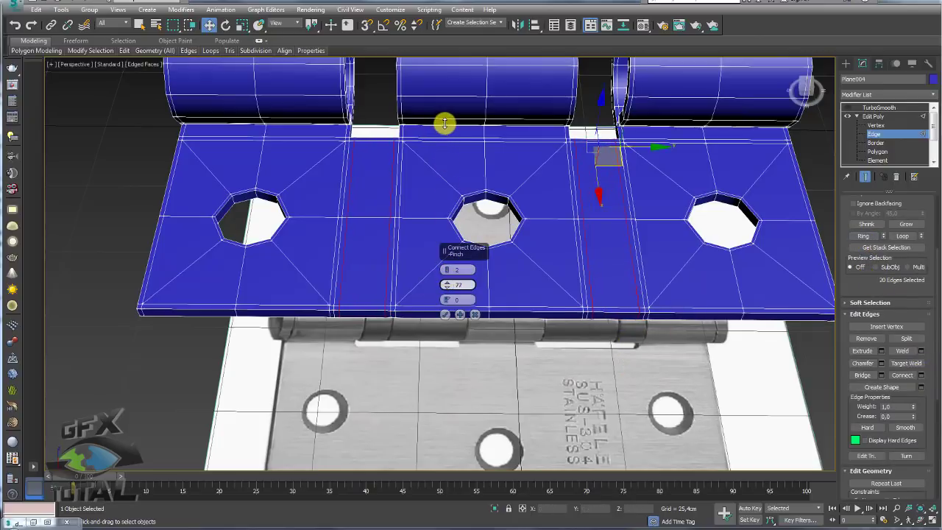
{"action": "left_click", "coordinate": [446, 314]}
{"action": "middle_click_drag", "start_coordinate": [646, 231], "coordinate": [602, 241], "text": "alt"}
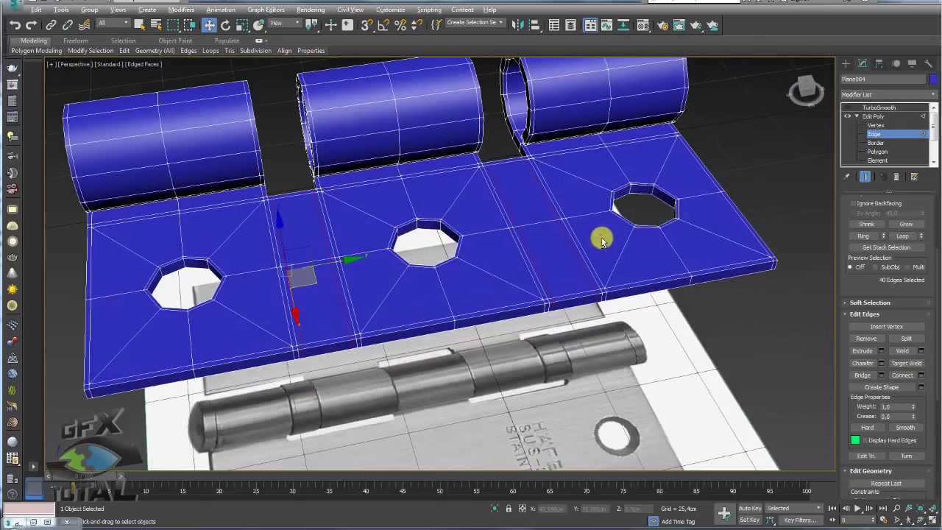
{"action": "left_click", "coordinate": [878, 108]}
{"action": "middle_click_drag", "start_coordinate": [645, 160], "coordinate": [719, 174], "text": "alt"}
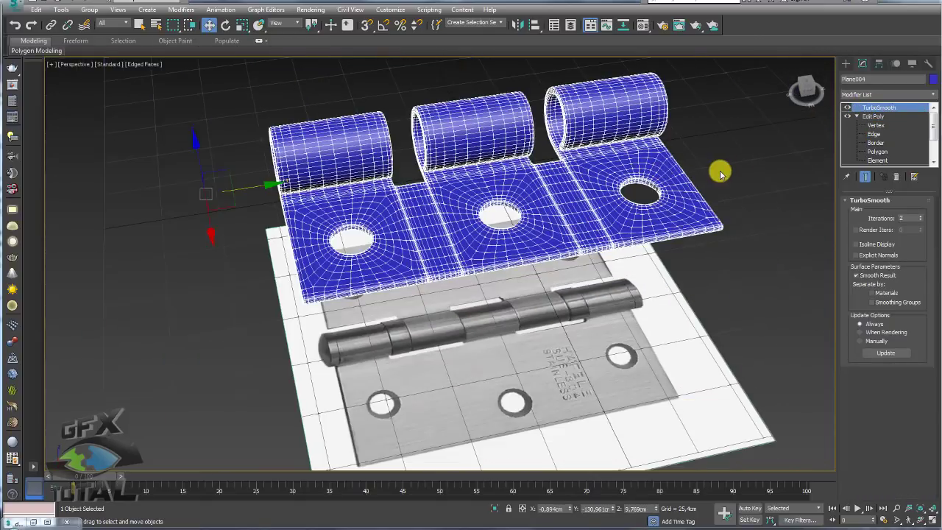
{"action": "scroll", "coordinate": [716, 195], "scroll_direction": "down", "scroll_amount": 3}
{"action": "middle_click_drag", "start_coordinate": [713, 214], "coordinate": [456, 305], "text": "alt"}
{"action": "scroll", "coordinate": [564, 233], "scroll_direction": "up", "scroll_amount": 5}
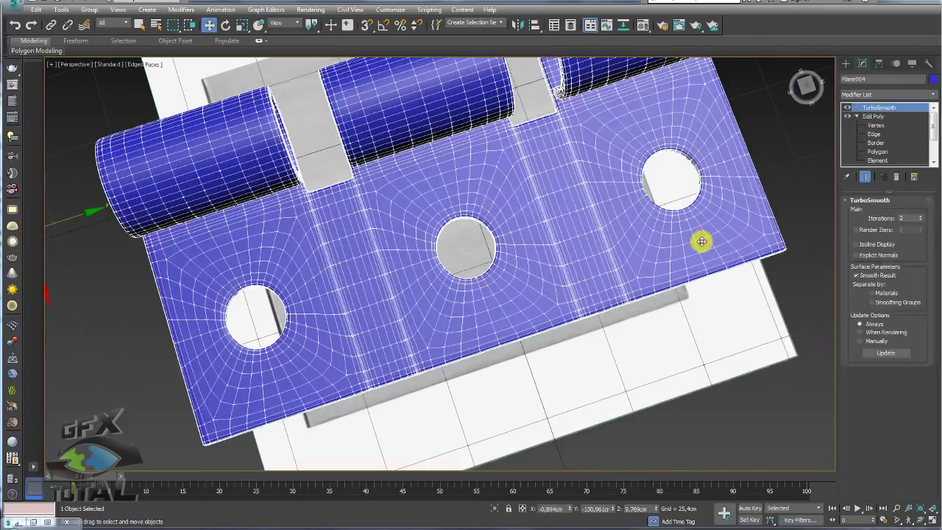
{"action": "middle_click_drag", "start_coordinate": [701, 242], "coordinate": [913, 126], "text": "alt"}
{"action": "middle_click_drag", "start_coordinate": [677, 266], "coordinate": [527, 300], "text": "alt"}
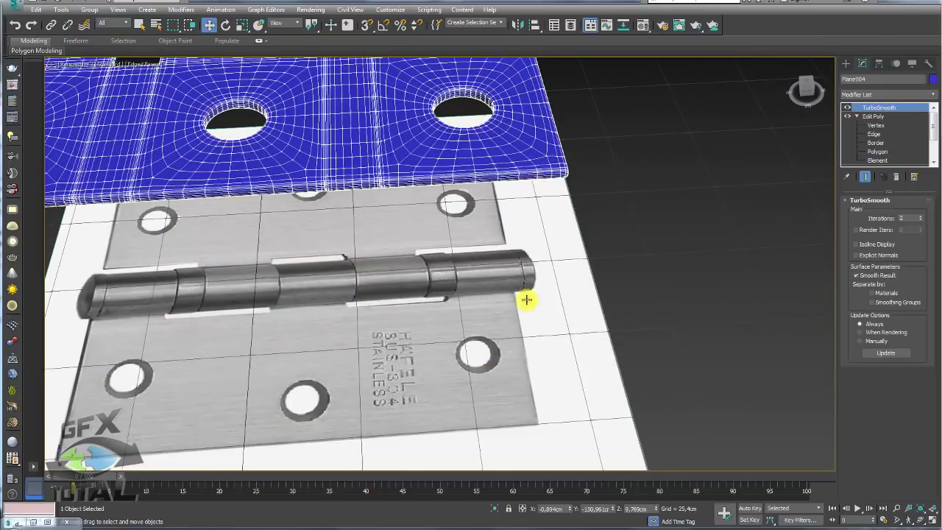
{"action": "left_click", "coordinate": [877, 136]}
{"action": "middle_click_drag", "start_coordinate": [479, 126], "coordinate": [534, 150]}
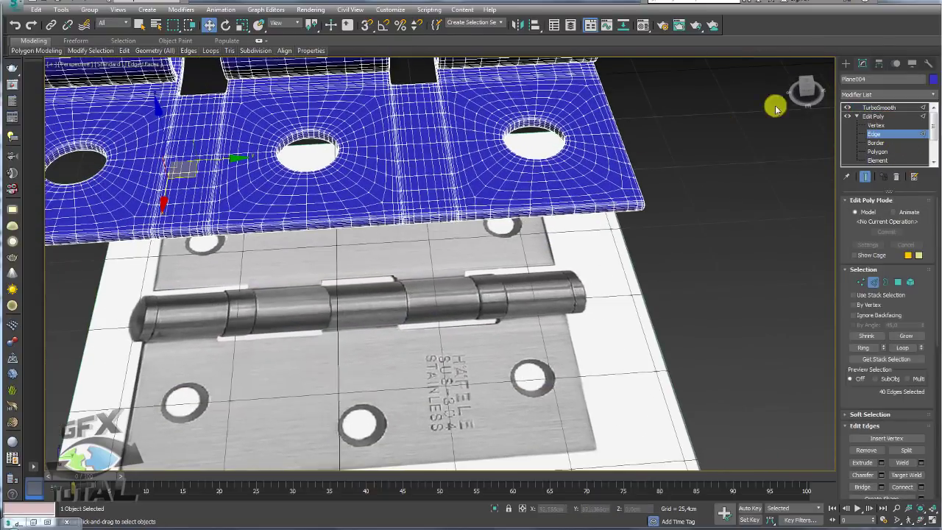
{"action": "left_click", "coordinate": [847, 107]}
{"action": "scroll", "coordinate": [609, 128], "scroll_direction": "up", "scroll_amount": 1}
{"action": "scroll", "coordinate": [598, 191], "scroll_direction": "up", "scroll_amount": 5}
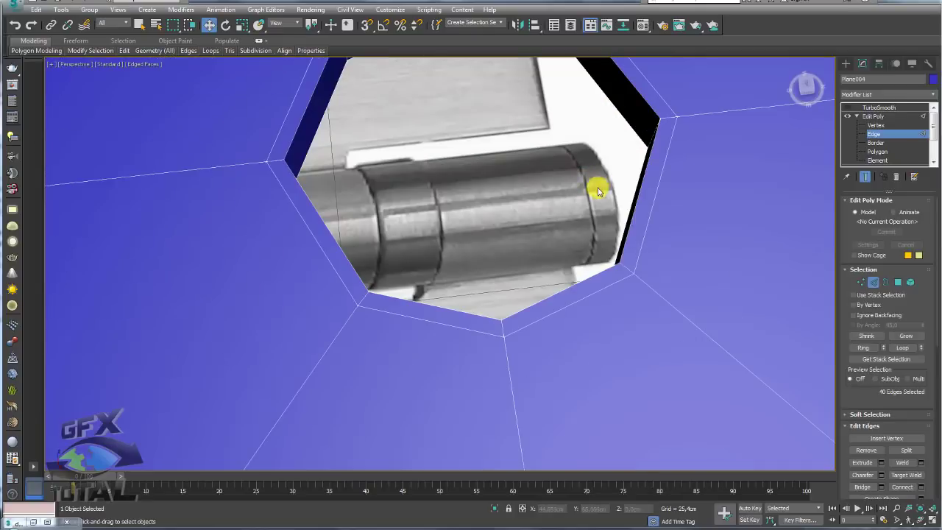
Select the ring of edges around the left screw hole.
{"action": "left_click", "coordinate": [625, 237]}
{"action": "scroll", "coordinate": [641, 248], "scroll_direction": "down", "scroll_amount": 4}
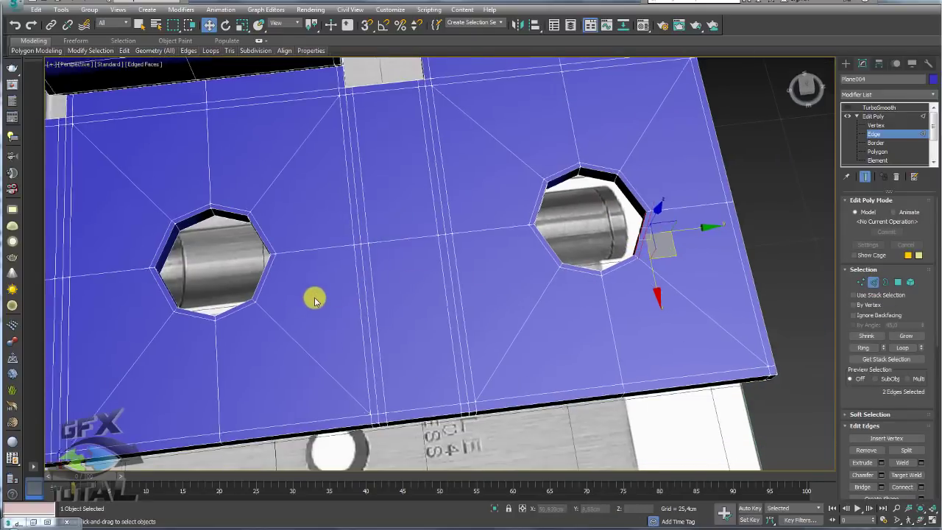
{"action": "middle_click_drag", "start_coordinate": [314, 299], "coordinate": [371, 230], "text": "alt"}
{"action": "mouse_move", "coordinate": [605, 190]}
{"action": "middle_mouse_down", "text": "alt"}
{"action": "mouse_move", "coordinate": [235, 225]}
{"action": "mouse_move", "coordinate": [464, 229]}
{"action": "mouse_move", "coordinate": [219, 238]}
{"action": "middle_mouse_up", "text": "alt"}
{"action": "left_click", "coordinate": [185, 221]}
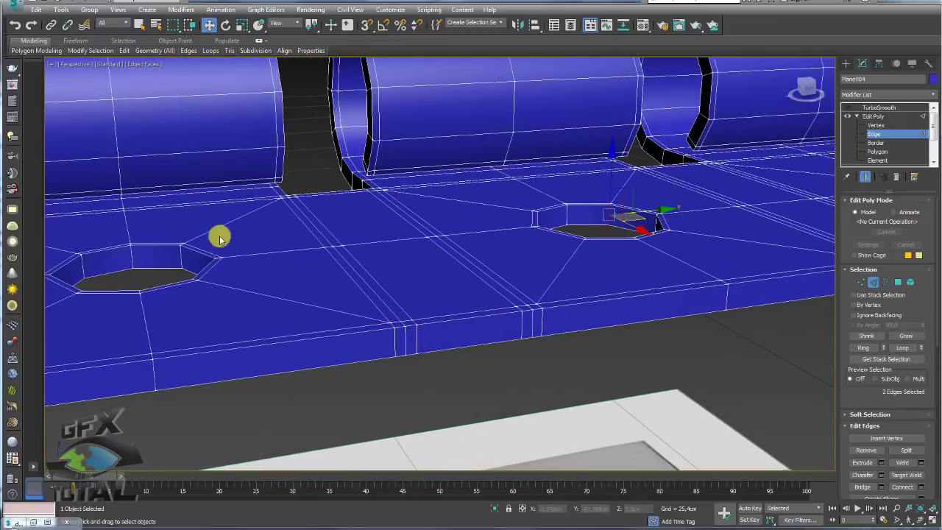
{"action": "left_click", "coordinate": [182, 255]}
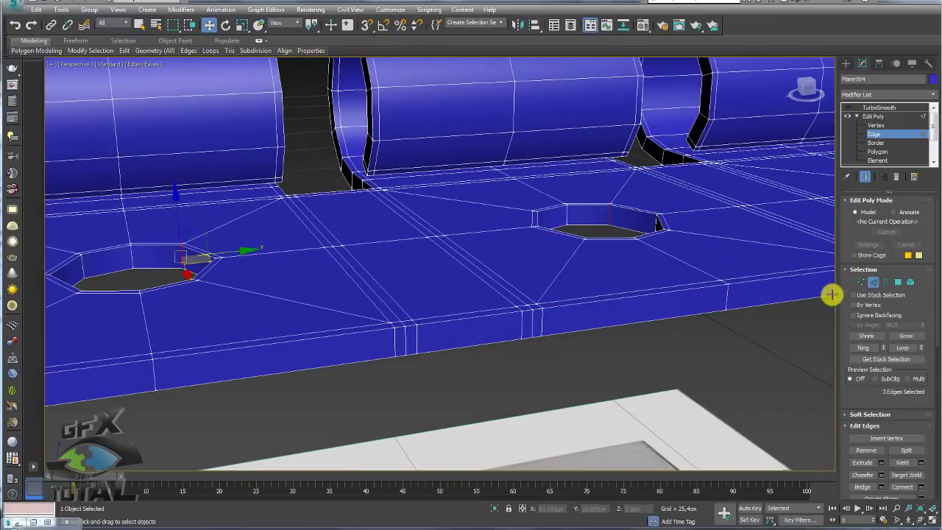
{"action": "left_click", "coordinate": [863, 349]}
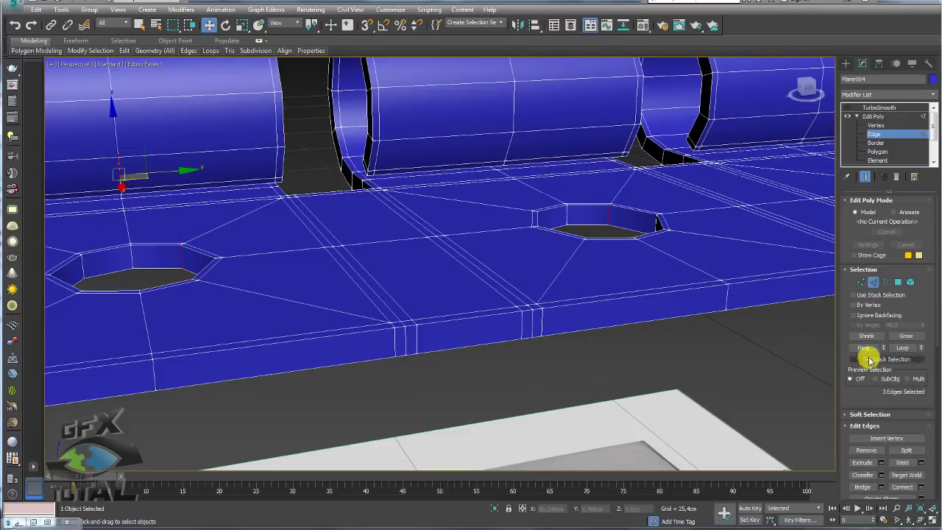
{"action": "left_click", "coordinate": [864, 348]}
{"action": "mouse_move", "coordinate": [537, 287]}
{"action": "middle_mouse_down", "text": "alt"}
{"action": "mouse_move", "coordinate": [521, 282]}
{"action": "mouse_move", "coordinate": [593, 275]}
{"action": "mouse_move", "coordinate": [651, 292]}
{"action": "mouse_move", "coordinate": [522, 354]}
{"action": "middle_mouse_up", "text": "alt"}
Connect the ring edges to add a new loop, lowered inside the left hole.
{"action": "left_click", "coordinate": [908, 451]}
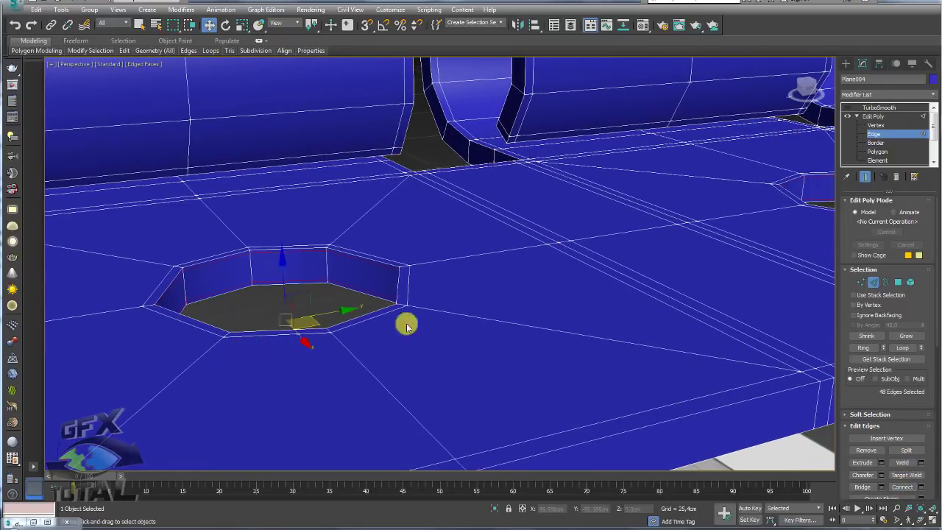
{"action": "left_click", "coordinate": [921, 486]}
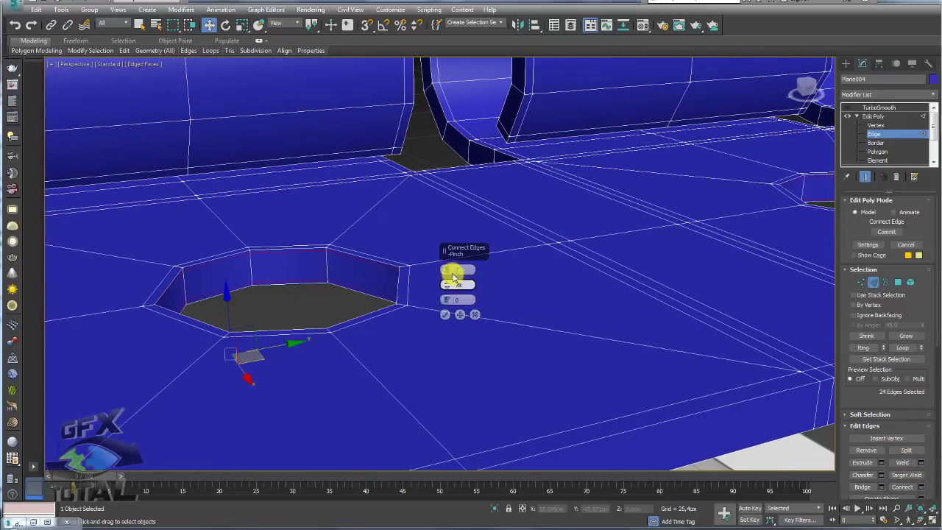
{"action": "left_click", "coordinate": [445, 314]}
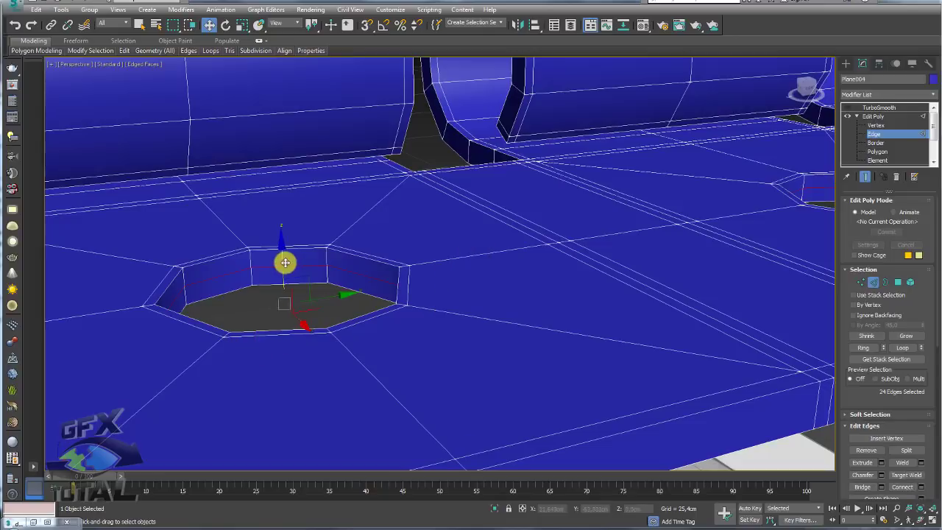
{"action": "left_click_drag", "start_coordinate": [284, 263], "coordinate": [283, 280]}
Pick hole rim edges and grow them into loops, then clear the selection.
{"action": "left_click", "coordinate": [368, 255]}
{"action": "scroll", "coordinate": [382, 257], "scroll_direction": "down", "scroll_amount": 3}
{"action": "mouse_move", "coordinate": [385, 259]}
{"action": "middle_mouse_down", "text": "alt"}
{"action": "mouse_move", "coordinate": [544, 273]}
{"action": "mouse_move", "coordinate": [472, 256]}
{"action": "middle_mouse_up", "text": "alt"}
{"action": "scroll", "coordinate": [530, 280], "scroll_direction": "up", "scroll_amount": 3}
{"action": "left_click", "coordinate": [672, 252], "text": "ctrl"}
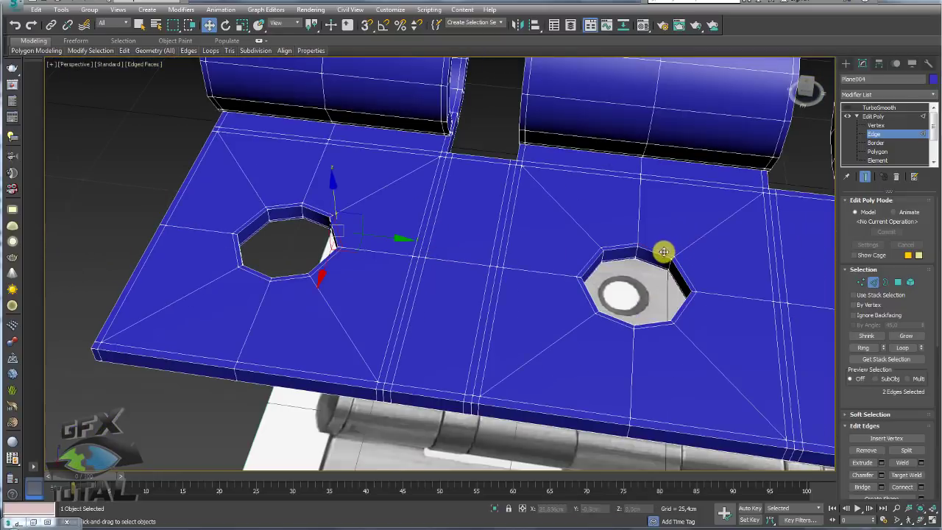
{"action": "middle_click_drag", "start_coordinate": [714, 271], "coordinate": [496, 244]}
{"action": "left_click", "coordinate": [864, 348]}
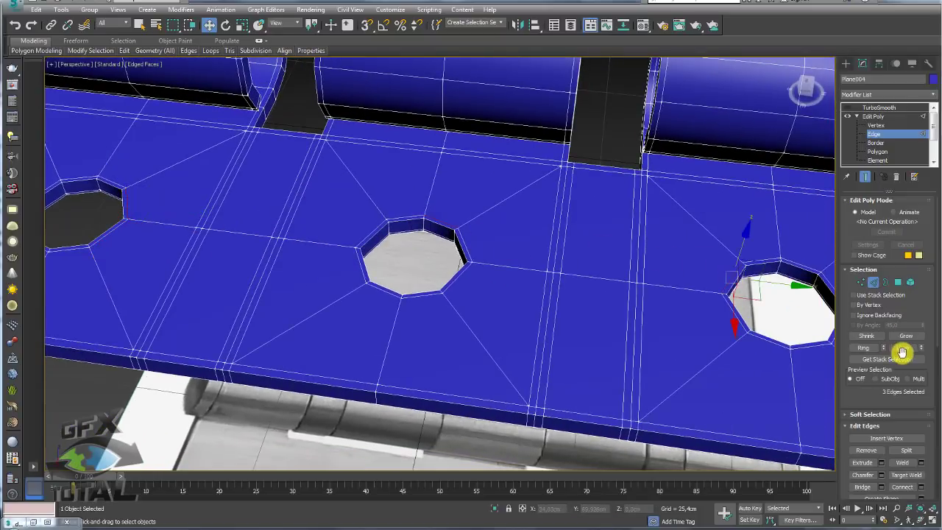
{"action": "left_click", "coordinate": [904, 348]}
{"action": "left_click", "coordinate": [867, 450]}
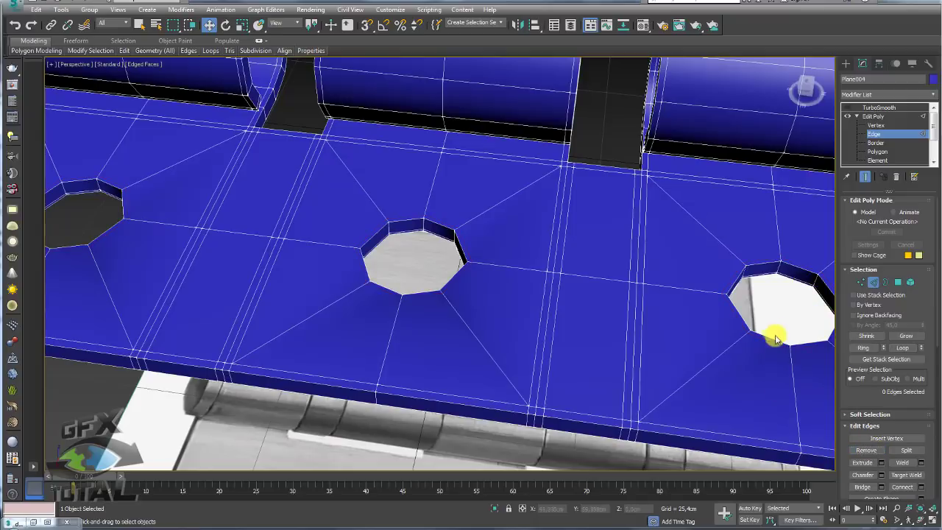
Loop-select the rims of the right, middle and left holes and activate Select and Scale.
{"action": "left_click", "coordinate": [729, 309]}
{"action": "double_click", "coordinate": [731, 287]}
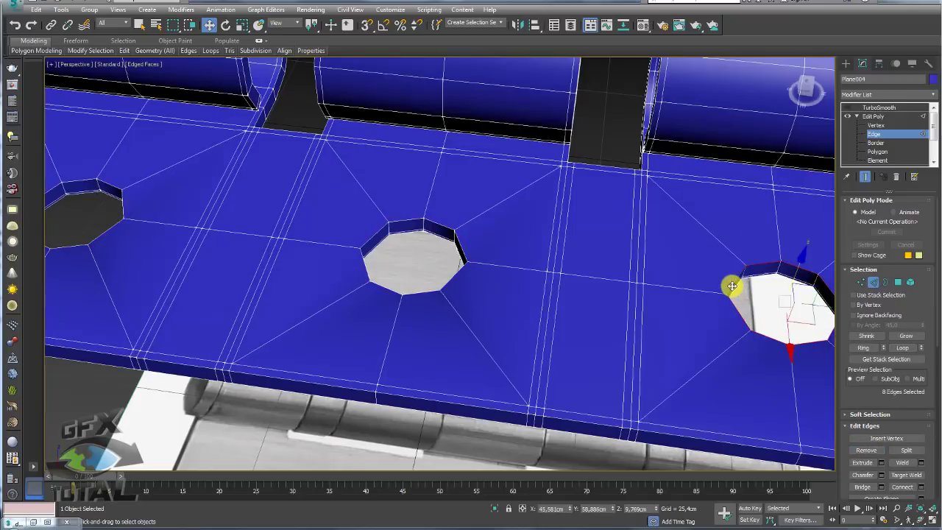
{"action": "double_click", "coordinate": [422, 224], "text": "ctrl"}
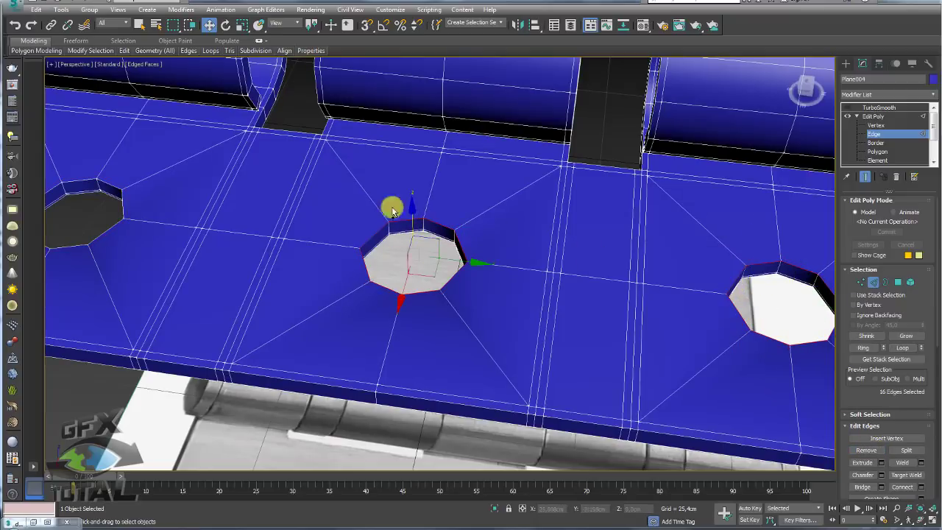
{"action": "double_click", "coordinate": [121, 204], "text": "ctrl"}
{"action": "scroll", "coordinate": [336, 218], "scroll_direction": "down", "scroll_amount": 5}
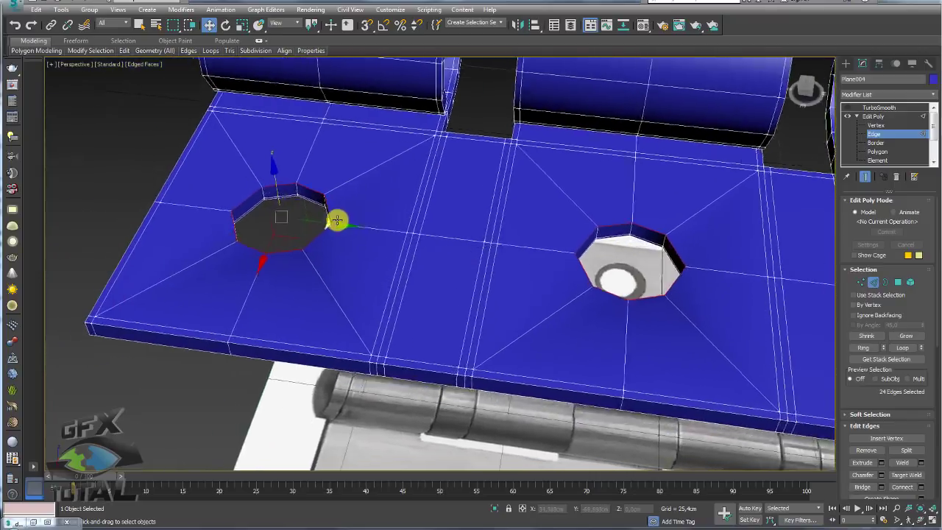
{"action": "middle_click_drag", "start_coordinate": [336, 218], "coordinate": [359, 263], "text": "alt"}
{"action": "key", "text": "e"}
{"action": "key", "text": "r"}
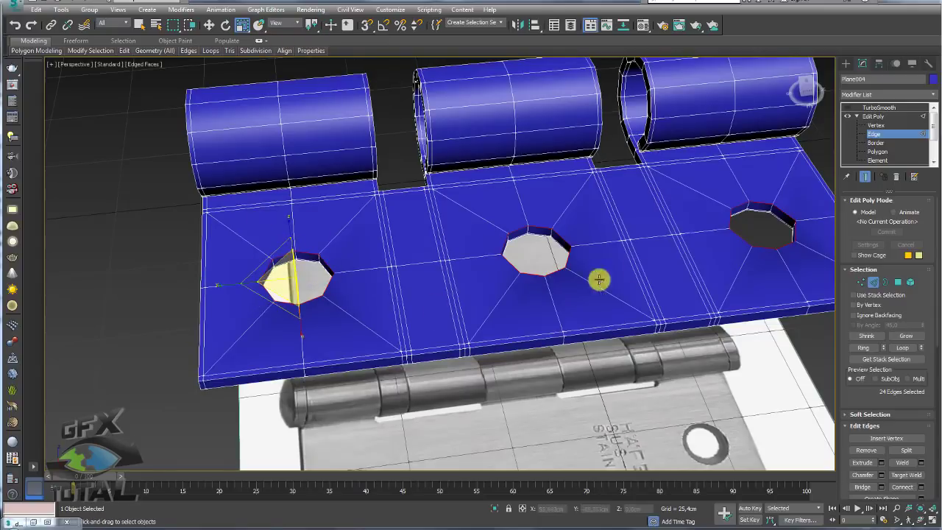
Scale the three hole rim loops to about 137% around the shared selection centre.
{"action": "left_click", "coordinate": [748, 214]}
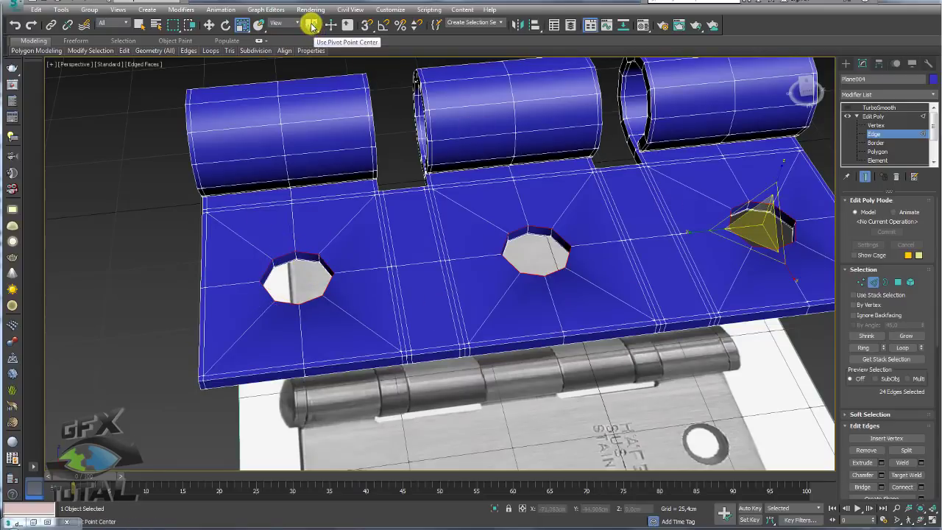
{"action": "left_click_drag", "start_coordinate": [312, 27], "coordinate": [312, 44]}
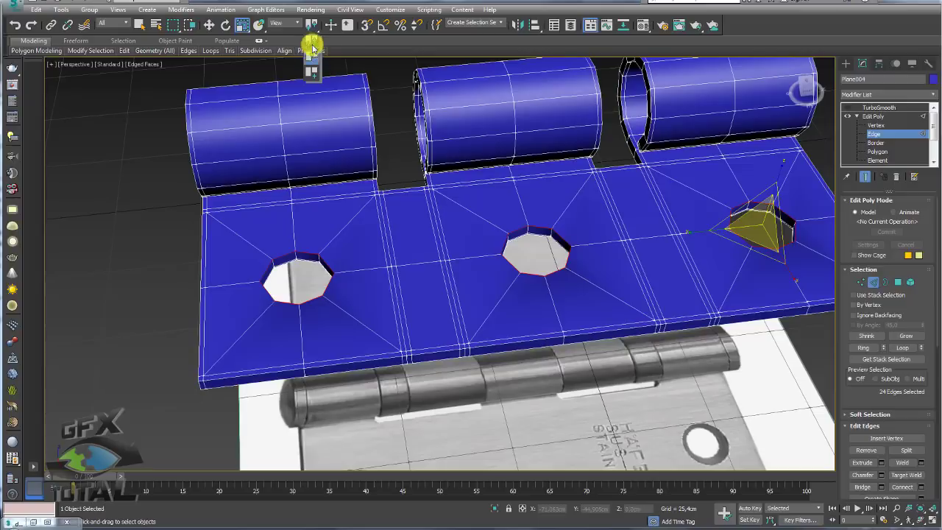
{"action": "left_click_drag", "start_coordinate": [312, 44], "coordinate": [312, 55]}
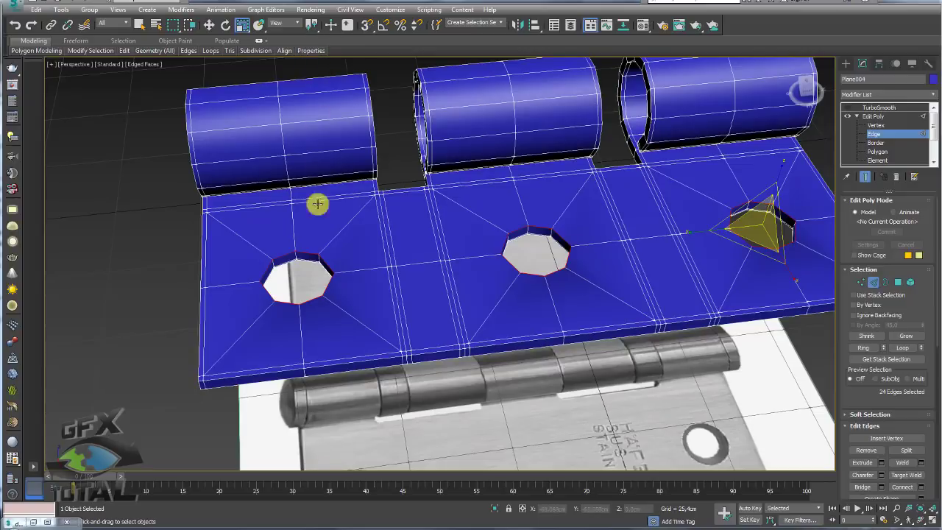
{"action": "middle_click_drag", "start_coordinate": [551, 273], "coordinate": [103, 331], "text": "alt"}
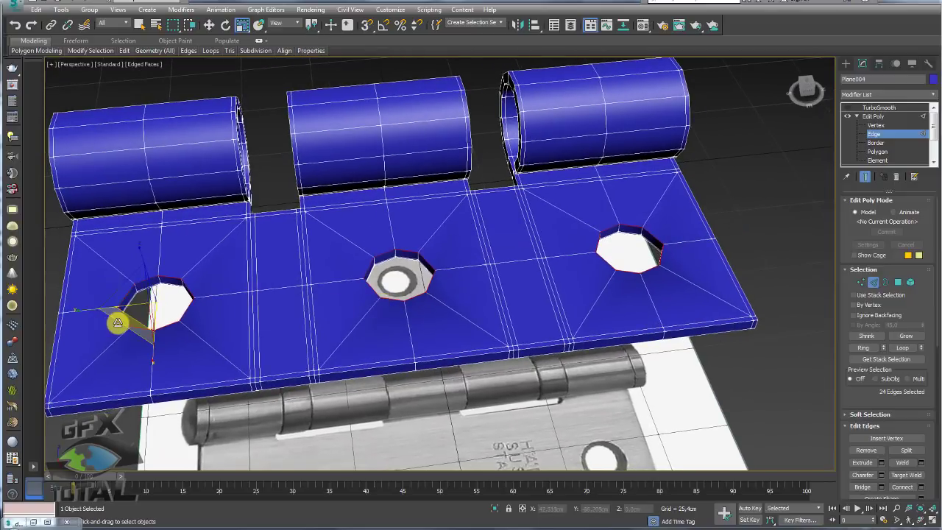
{"action": "left_click_drag", "start_coordinate": [103, 331], "coordinate": [105, 336]}
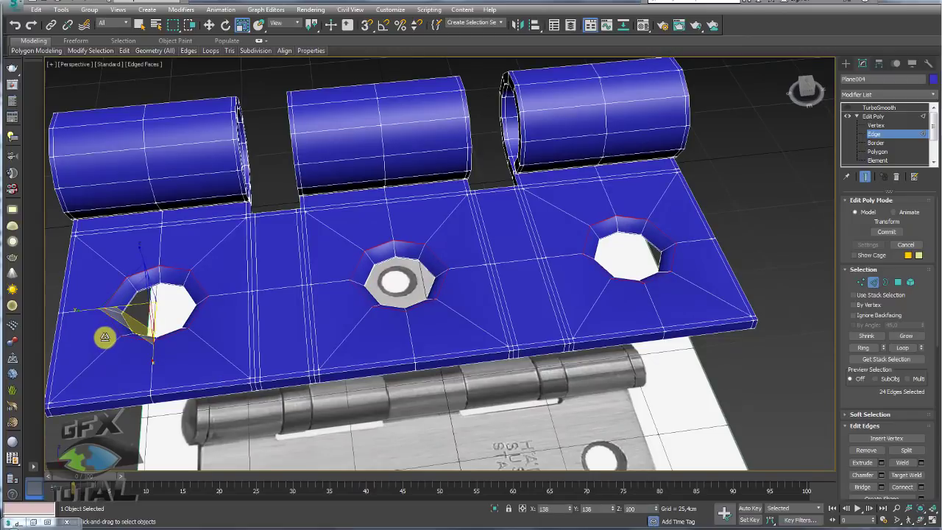
Connect the rim loop edges with 2 segments and Pinch 57 around each hole.
{"action": "left_click", "coordinate": [131, 279]}
{"action": "middle_click_drag", "start_coordinate": [130, 279], "coordinate": [524, 255]}
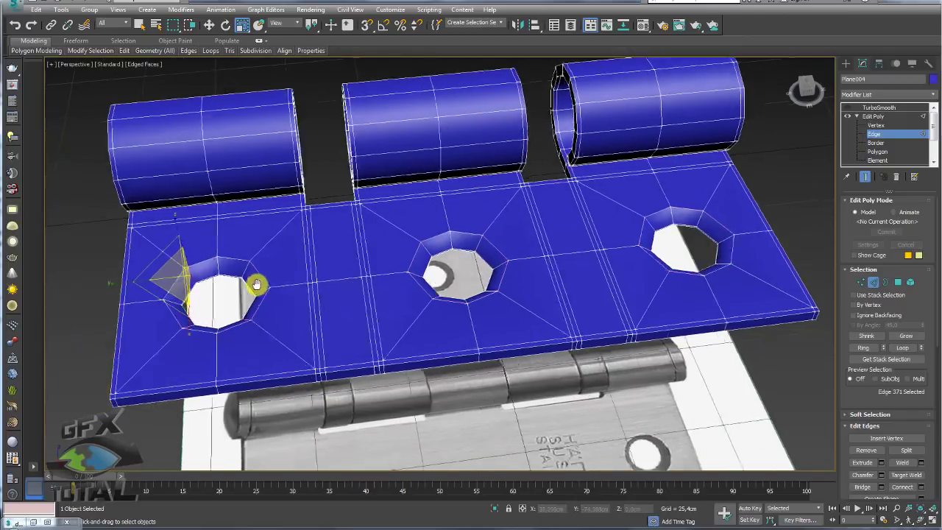
{"action": "left_click", "coordinate": [527, 231]}
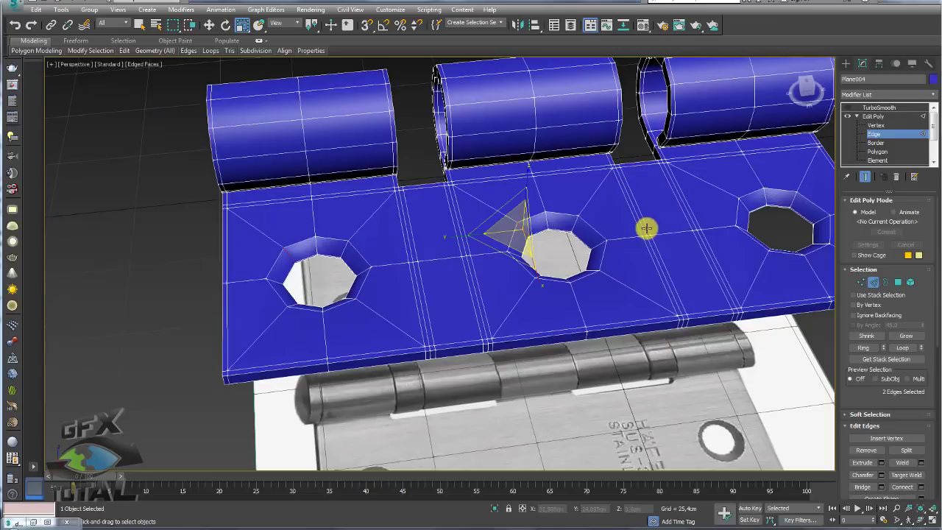
{"action": "left_click", "coordinate": [885, 359]}
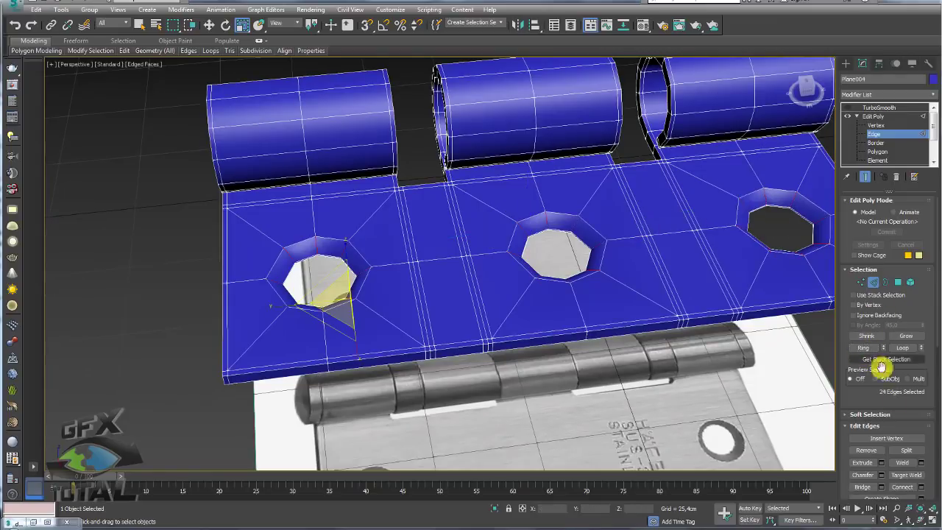
{"action": "left_click", "coordinate": [920, 487]}
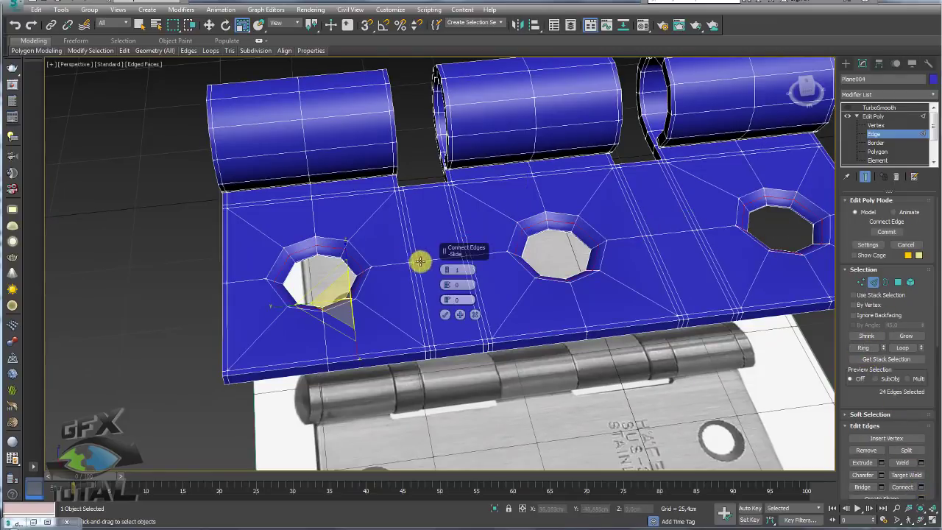
{"action": "left_click_drag", "start_coordinate": [447, 284], "coordinate": [446, 184]}
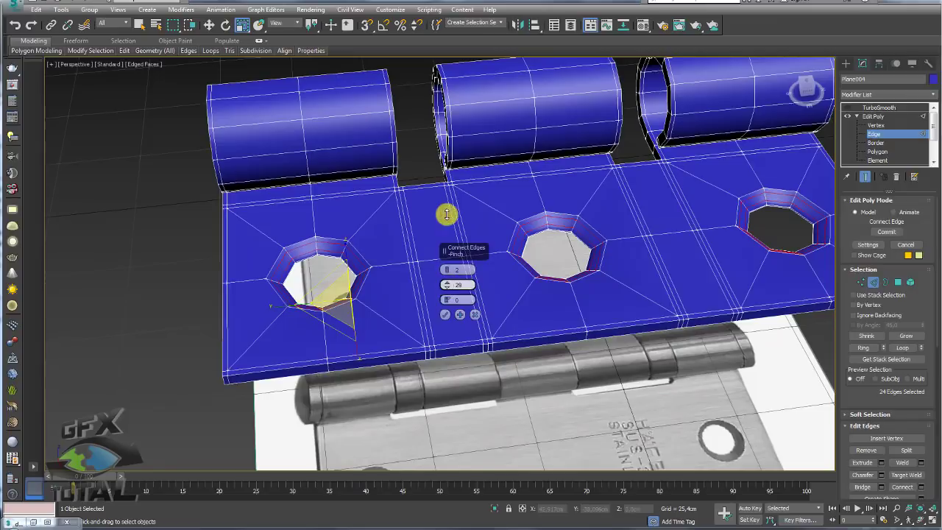
{"action": "left_click", "coordinate": [446, 302]}
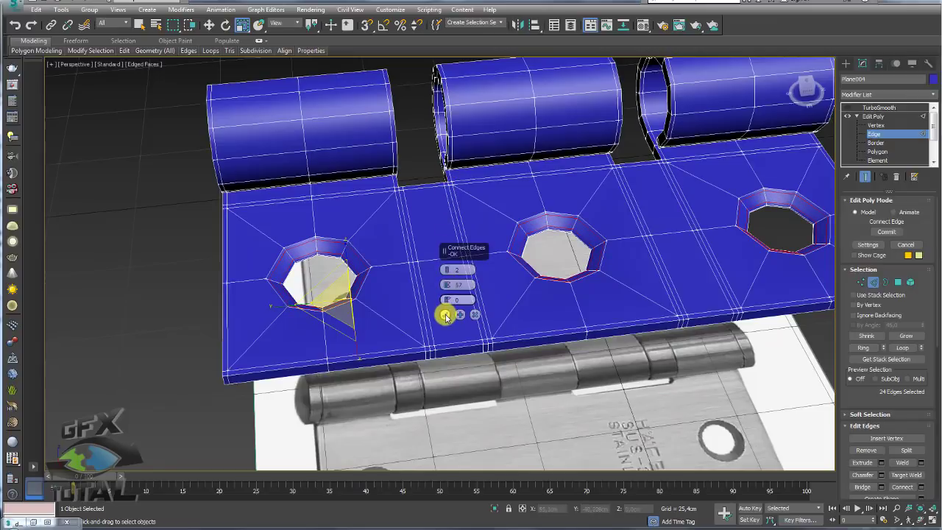
{"action": "left_click", "coordinate": [446, 315]}
Select the outer rim loops of the screw holes.
{"action": "scroll", "coordinate": [368, 267], "scroll_direction": "up", "scroll_amount": 2}
{"action": "scroll", "coordinate": [369, 280], "scroll_direction": "up", "scroll_amount": 3}
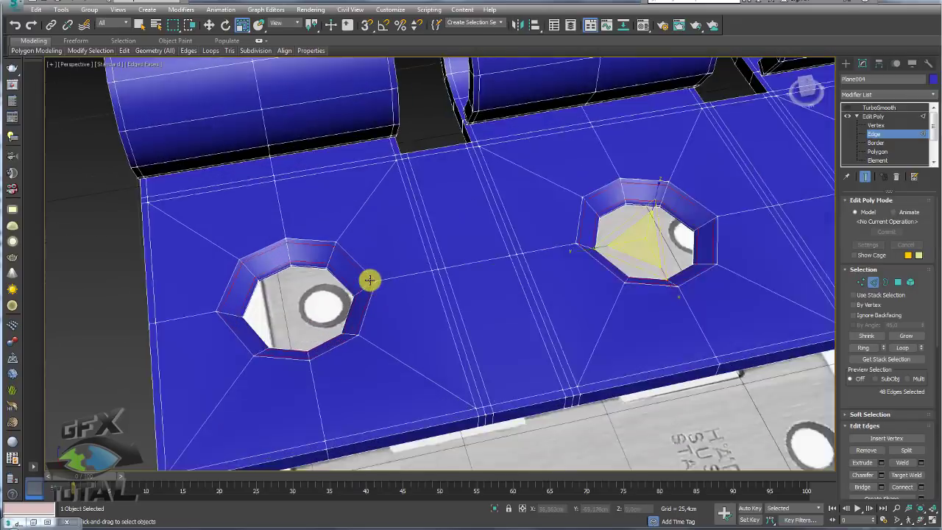
{"action": "scroll", "coordinate": [369, 280], "scroll_direction": "up", "scroll_amount": 2}
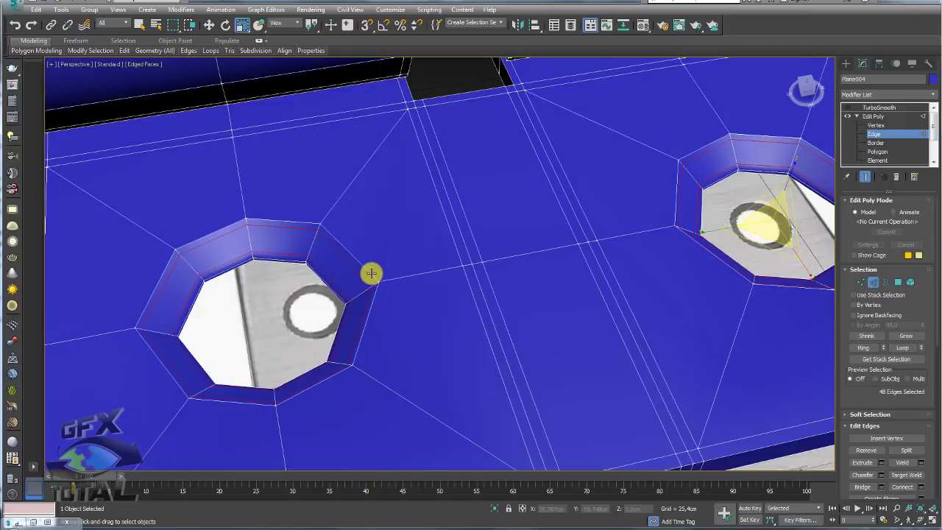
{"action": "double_click", "coordinate": [371, 273]}
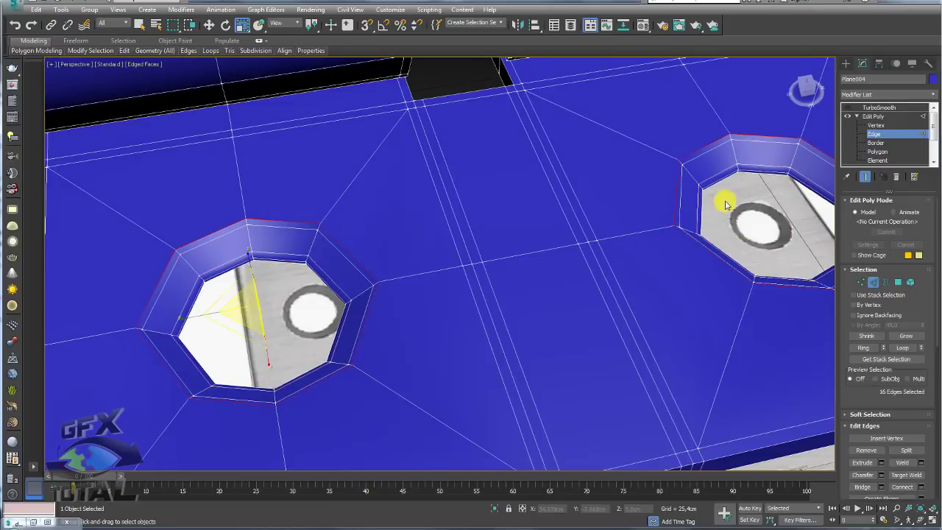
{"action": "middle_click_drag", "start_coordinate": [725, 204], "coordinate": [600, 186], "text": "alt"}
{"action": "double_click", "coordinate": [415, 165], "text": "ctrl"}
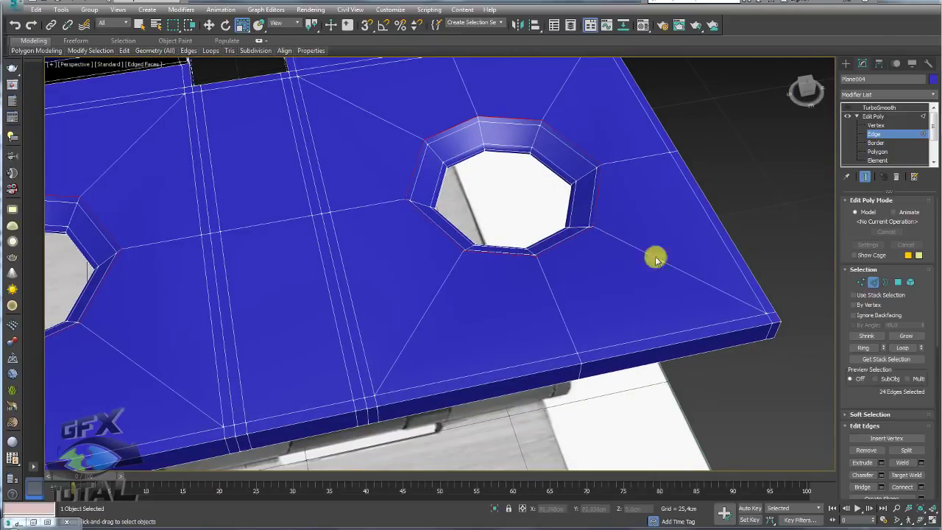
Chamfer the 24 selected hole-rim edges, setting the Amount to a small value near 0 cm.
{"action": "left_click", "coordinate": [881, 475]}
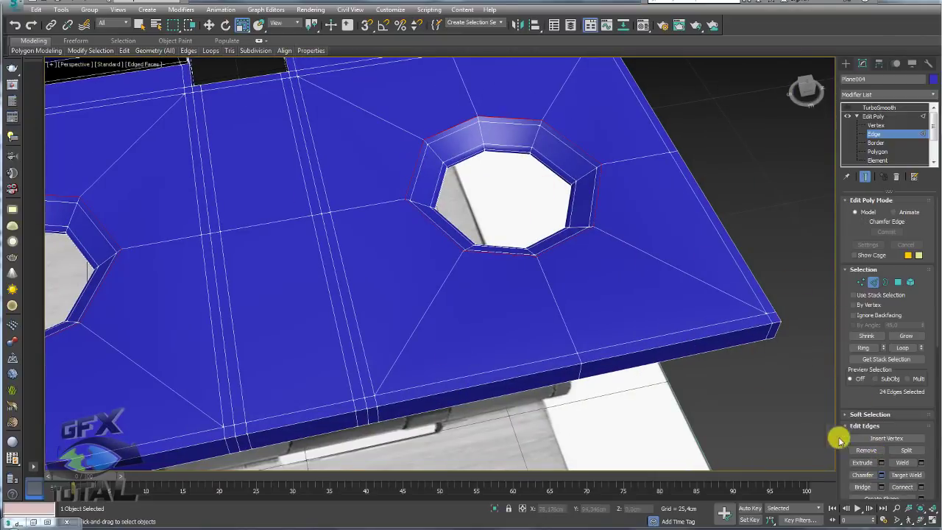
{"action": "scroll", "coordinate": [440, 217], "scroll_direction": "up", "scroll_amount": 4}
{"action": "left_click", "coordinate": [446, 286]}
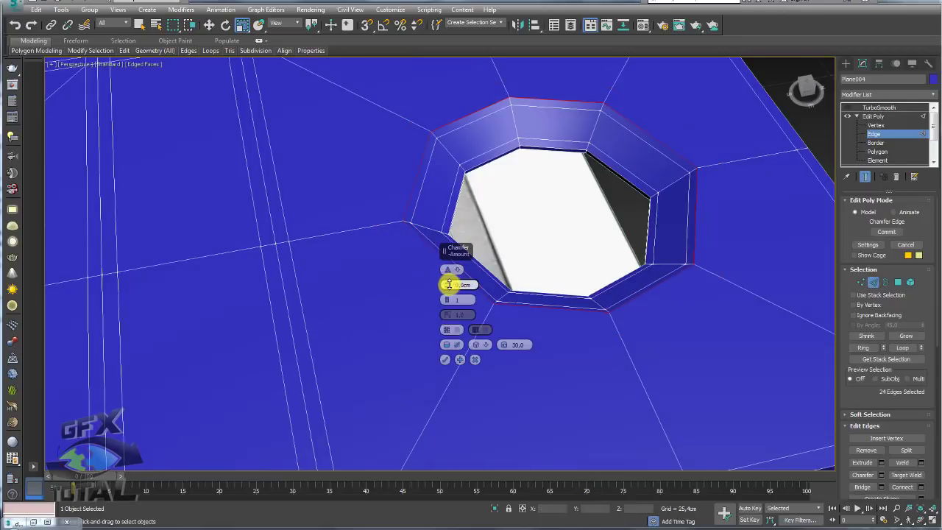
{"action": "left_click_drag", "start_coordinate": [449, 284], "coordinate": [450, 284]}
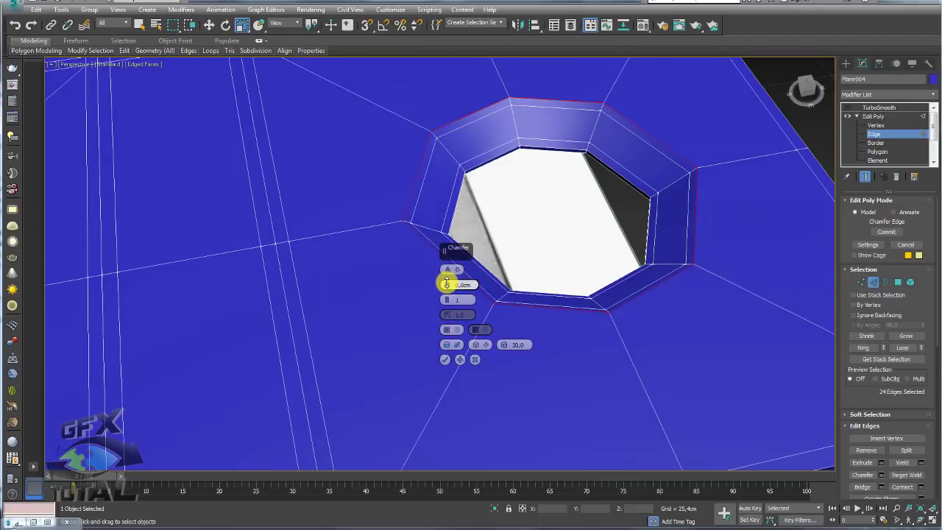
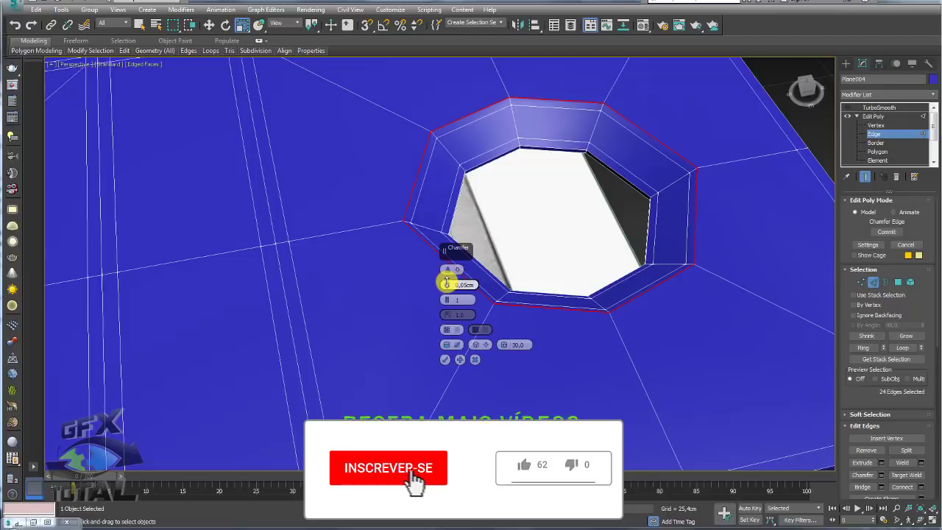
Raise the chamfer amount on the screw-hole edges to 0,075cm and apply it.
{"action": "left_click_drag", "start_coordinate": [446, 283], "coordinate": [448, 286]}
{"action": "left_click", "coordinate": [459, 284]}
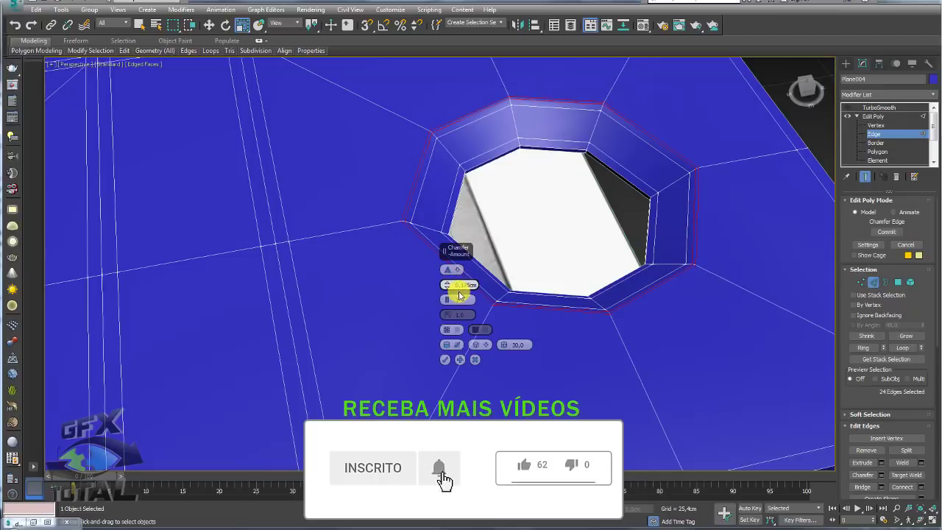
{"action": "left_click", "coordinate": [445, 360]}
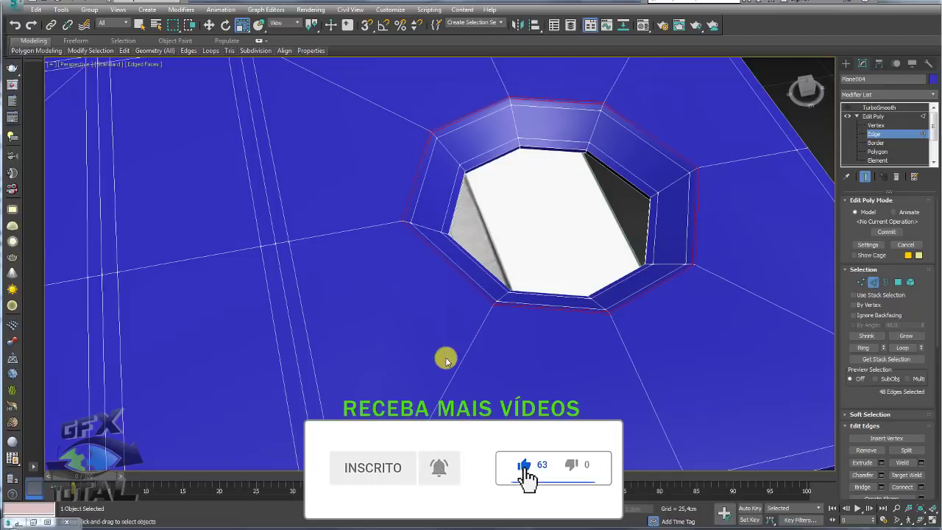
Return to TurboSmooth, deselect, and view the smoothed leaf's three holes from a tilted top angle.
{"action": "left_click", "coordinate": [876, 108]}
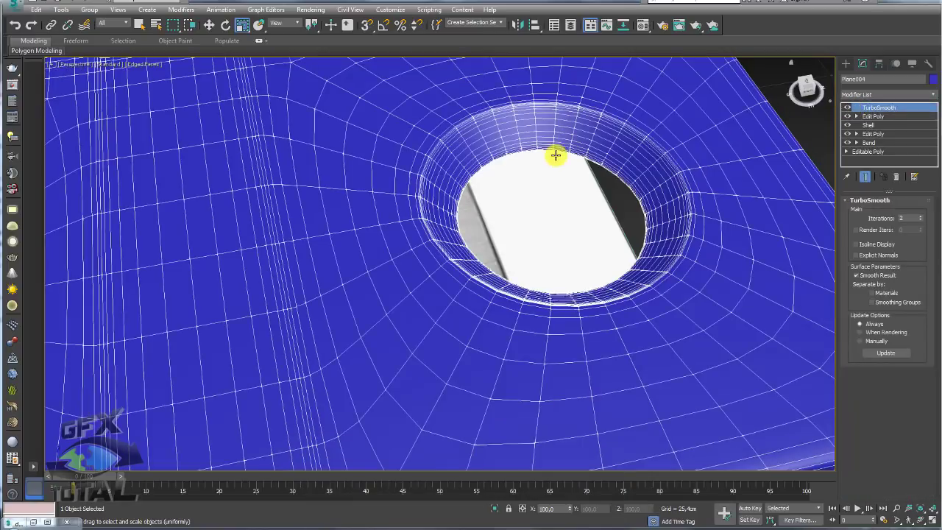
{"action": "scroll", "coordinate": [556, 155], "scroll_direction": "down", "scroll_amount": 10}
{"action": "left_click", "coordinate": [667, 182]}
{"action": "mouse_move", "coordinate": [563, 183]}
{"action": "middle_mouse_down", "text": "alt"}
{"action": "mouse_move", "coordinate": [566, 226]}
{"action": "mouse_move", "coordinate": [607, 289]}
{"action": "mouse_move", "coordinate": [580, 243]}
{"action": "mouse_move", "coordinate": [543, 257]}
{"action": "mouse_move", "coordinate": [511, 349]}
{"action": "mouse_move", "coordinate": [489, 329]}
{"action": "middle_mouse_up", "text": "alt"}
In Edit Poly Vertex mode, select the three hole vertex rings and scale them down.
{"action": "left_click", "coordinate": [490, 329]}
{"action": "scroll", "coordinate": [542, 252], "scroll_direction": "up", "scroll_amount": 3}
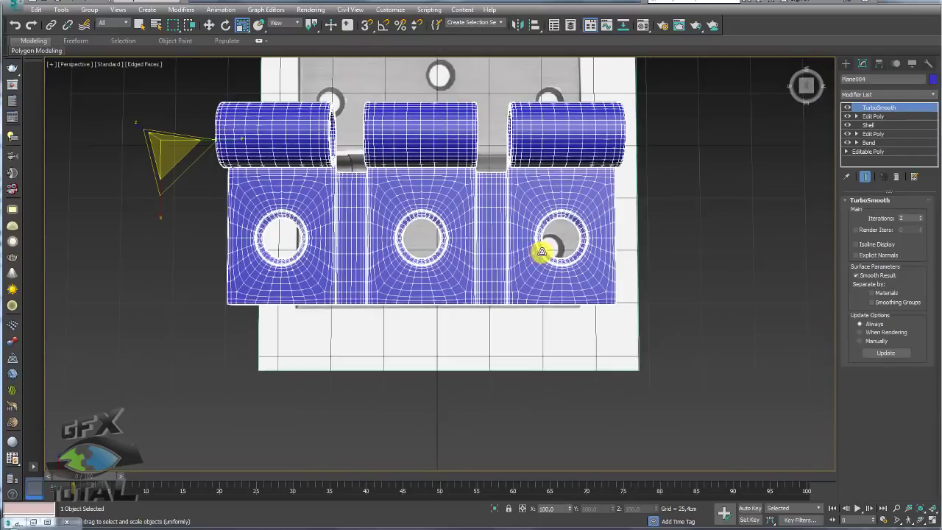
{"action": "left_click", "coordinate": [856, 118]}
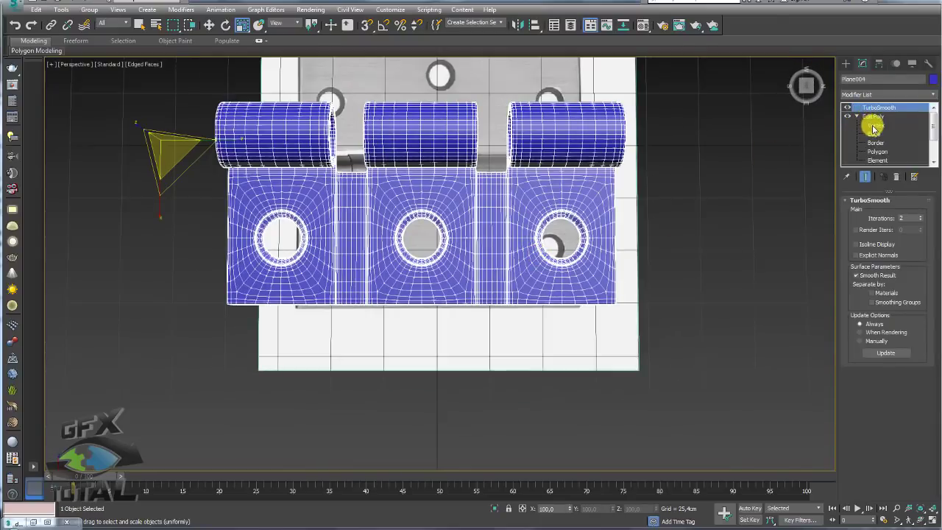
{"action": "key", "text": "1"}
{"action": "left_click", "coordinate": [847, 108]}
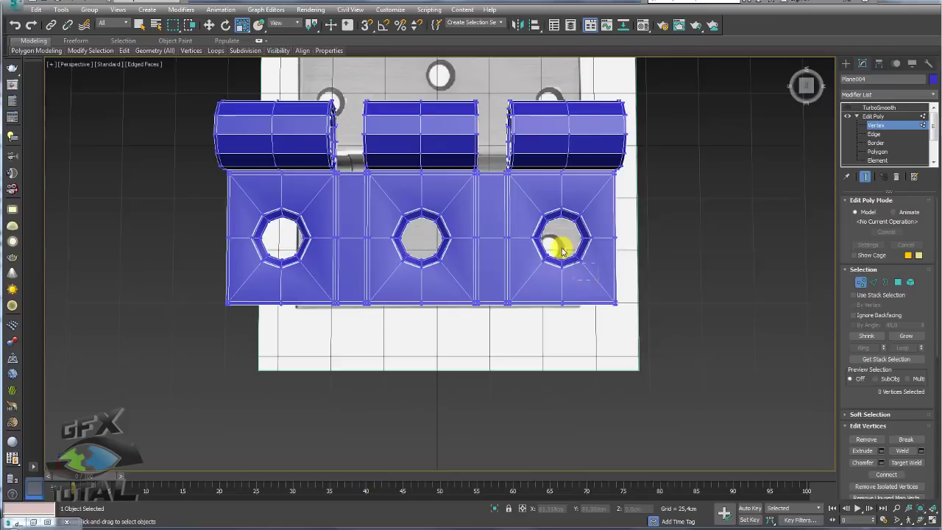
{"action": "left_click_drag", "start_coordinate": [530, 203], "coordinate": [529, 200]}
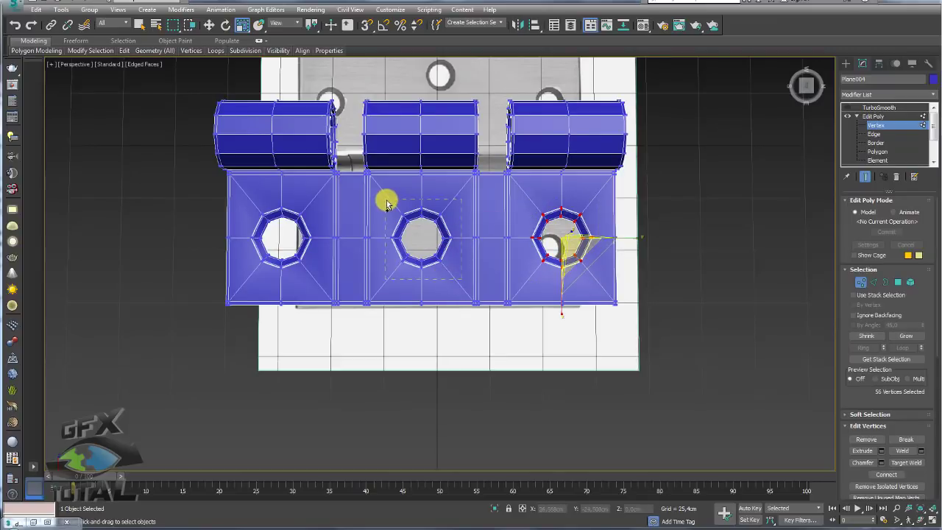
{"action": "left_click_drag", "start_coordinate": [386, 203], "coordinate": [385, 200], "text": "ctrl"}
{"action": "left_click_drag", "start_coordinate": [245, 200], "coordinate": [245, 197], "text": "ctrl"}
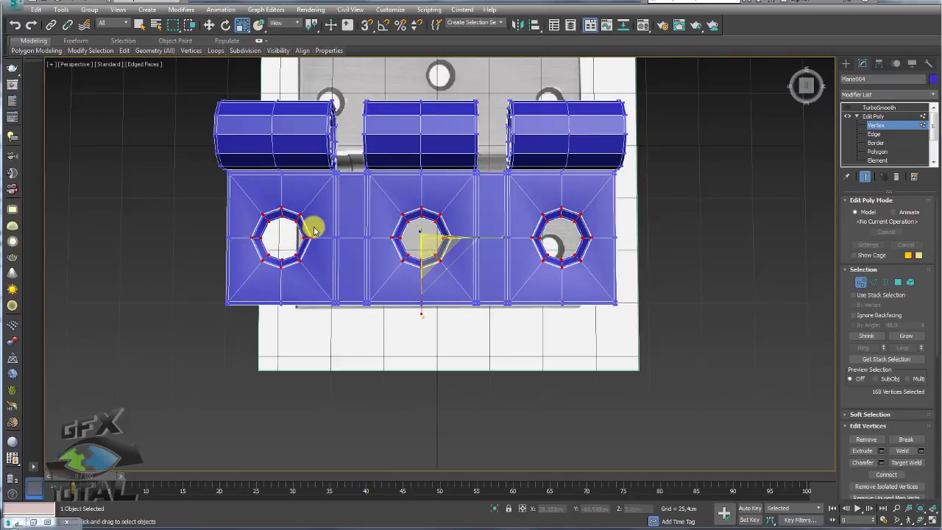
{"action": "mouse_move", "coordinate": [445, 267]}
{"action": "left_mouse_down"}
{"action": "mouse_move", "coordinate": [273, 11]}
{"action": "mouse_move", "coordinate": [313, 50]}
{"action": "mouse_move", "coordinate": [309, 43]}
{"action": "left_mouse_up"}
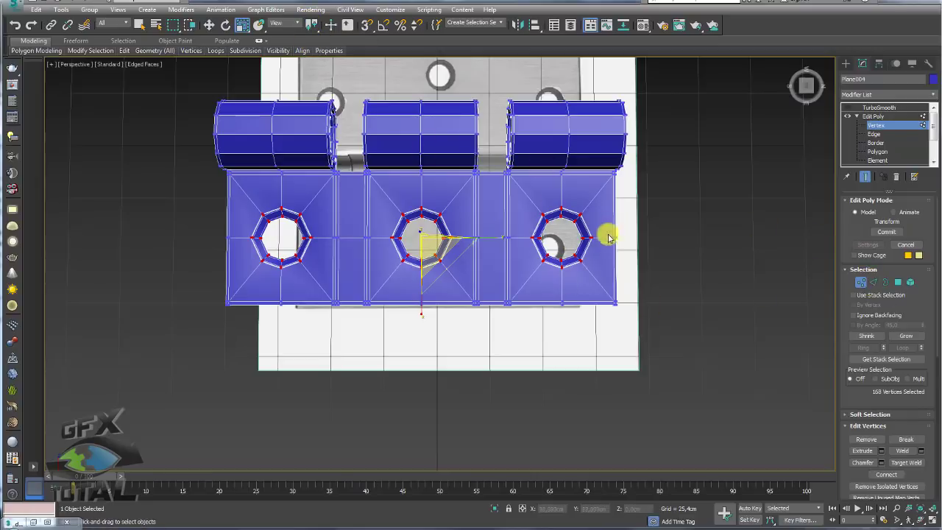
In Edge mode, trim the selection to the hole loops and scale them to about 60 percent.
{"action": "left_click", "coordinate": [873, 282]}
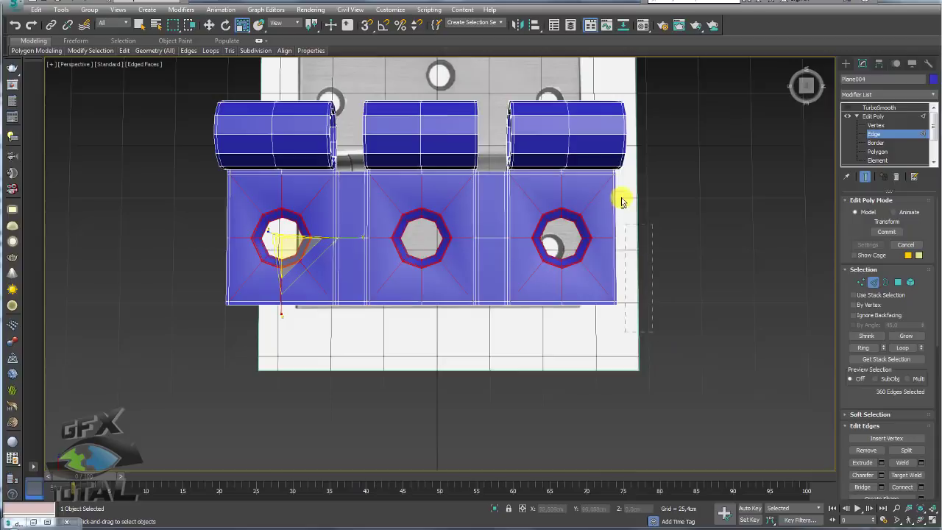
{"action": "left_click_drag", "start_coordinate": [605, 153], "coordinate": [539, 172], "text": "alt"}
{"action": "left_click_drag", "start_coordinate": [479, 186], "coordinate": [456, 150], "text": "alt"}
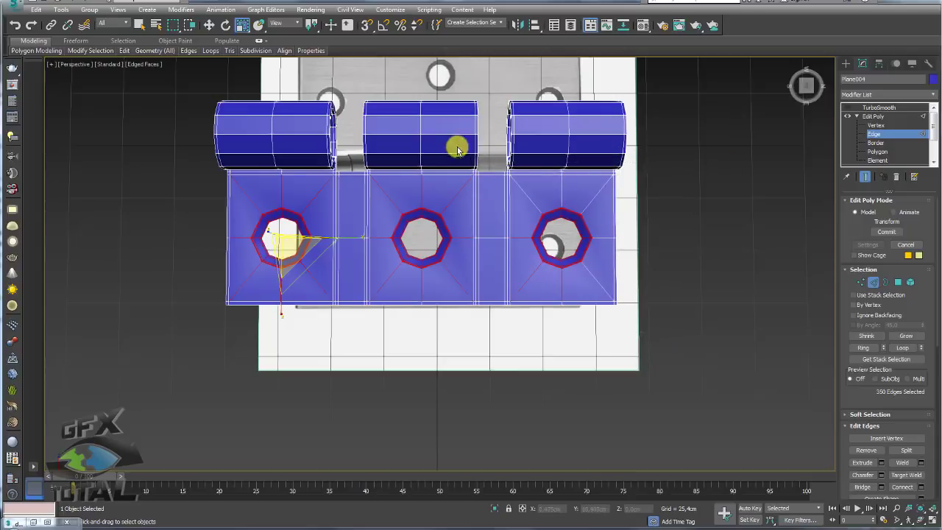
{"action": "left_click_drag", "start_coordinate": [667, 348], "coordinate": [334, 277], "text": "alt"}
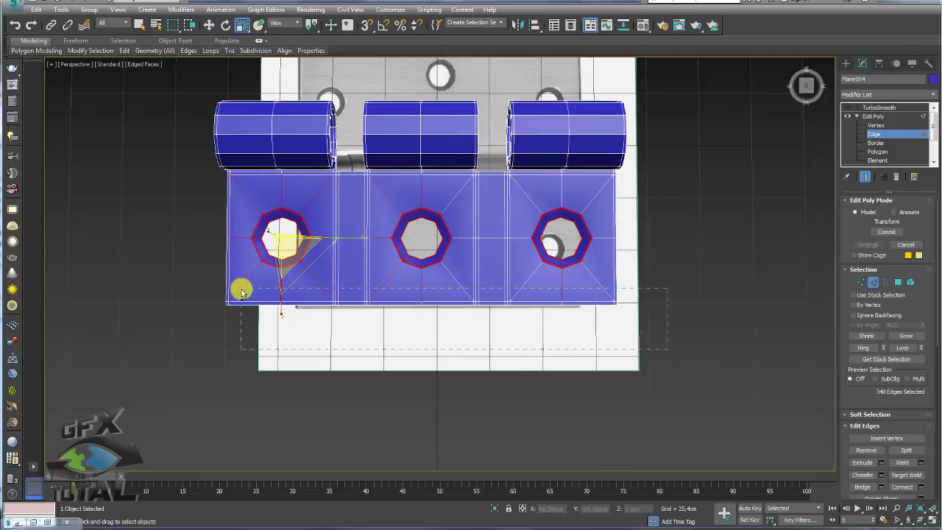
{"action": "left_click_drag", "start_coordinate": [240, 292], "coordinate": [240, 292], "text": "alt"}
{"action": "left_click_drag", "start_coordinate": [213, 143], "coordinate": [235, 266], "text": "alt"}
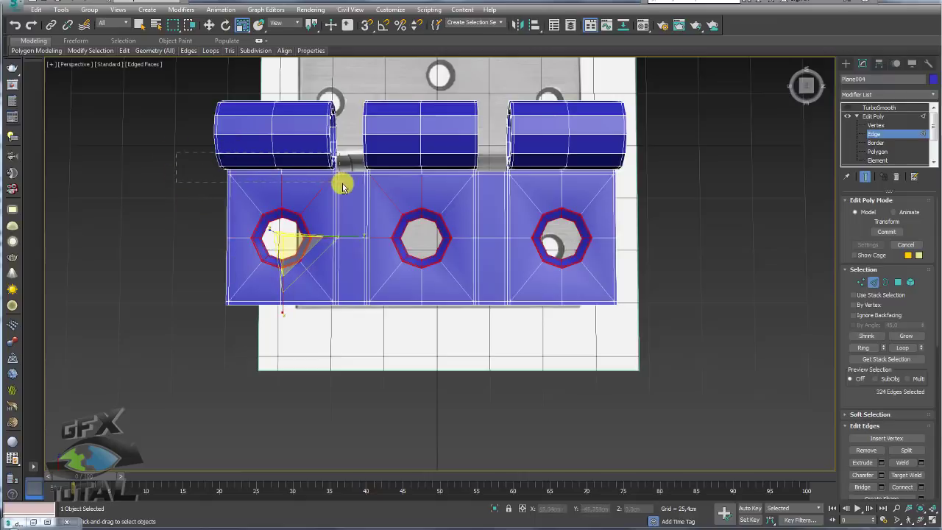
{"action": "left_click_drag", "start_coordinate": [342, 186], "coordinate": [478, 202], "text": "alt"}
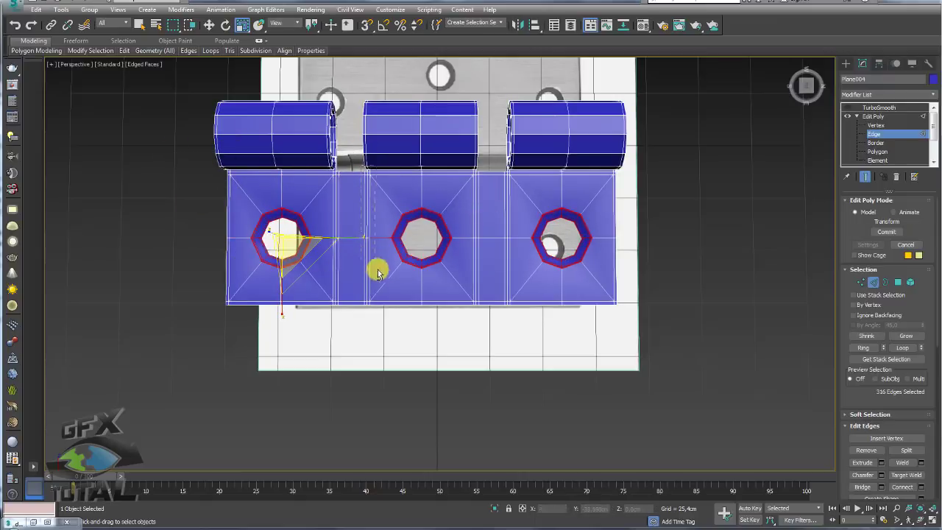
{"action": "left_click_drag", "start_coordinate": [318, 180], "coordinate": [319, 180], "text": "alt"}
{"action": "left_click_drag", "start_coordinate": [300, 273], "coordinate": [282, 240]}
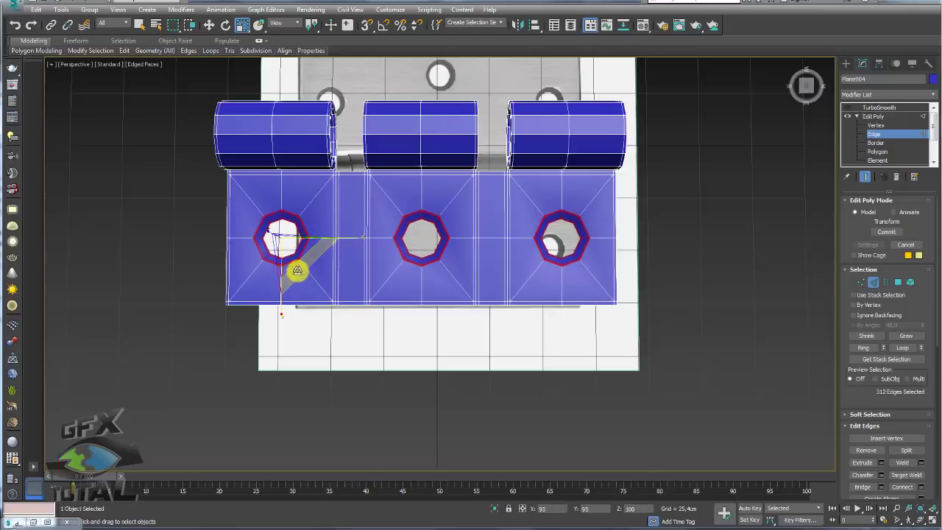
{"action": "mouse_move", "coordinate": [340, 284]}
{"action": "middle_mouse_down", "text": "alt"}
{"action": "mouse_move", "coordinate": [400, 204]}
{"action": "mouse_move", "coordinate": [358, 257]}
{"action": "mouse_move", "coordinate": [499, 264]}
{"action": "middle_mouse_up", "text": "alt"}
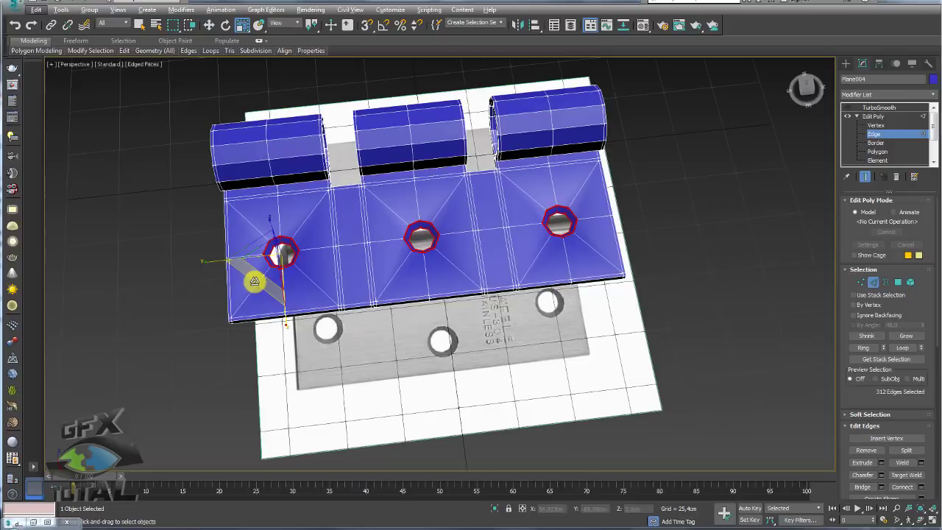
{"action": "left_click_drag", "start_coordinate": [254, 270], "coordinate": [248, 275]}
Select the whole leaf in Element mode and check Smoothing Groups.
{"action": "left_click", "coordinate": [911, 283]}
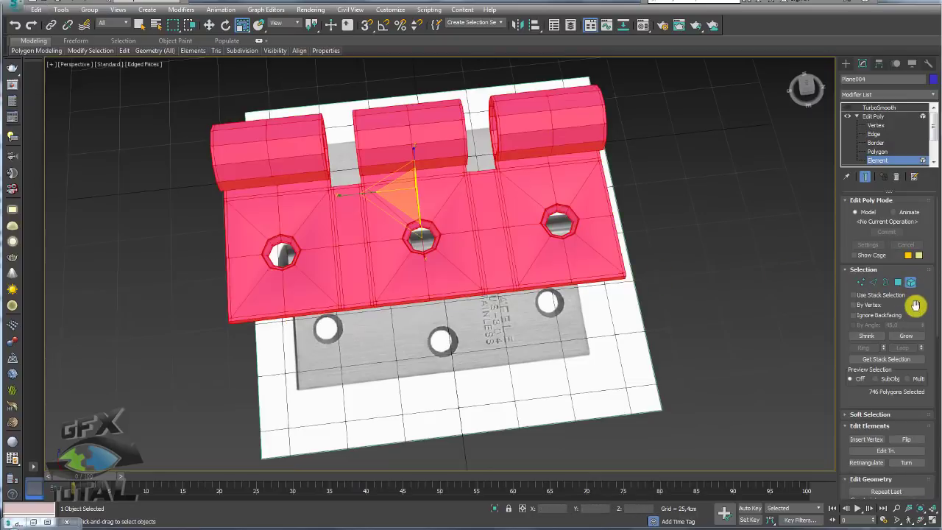
{"action": "scroll", "coordinate": [924, 321], "scroll_direction": "down", "scroll_amount": 5}
{"action": "scroll", "coordinate": [925, 321], "scroll_direction": "down", "scroll_amount": 5}
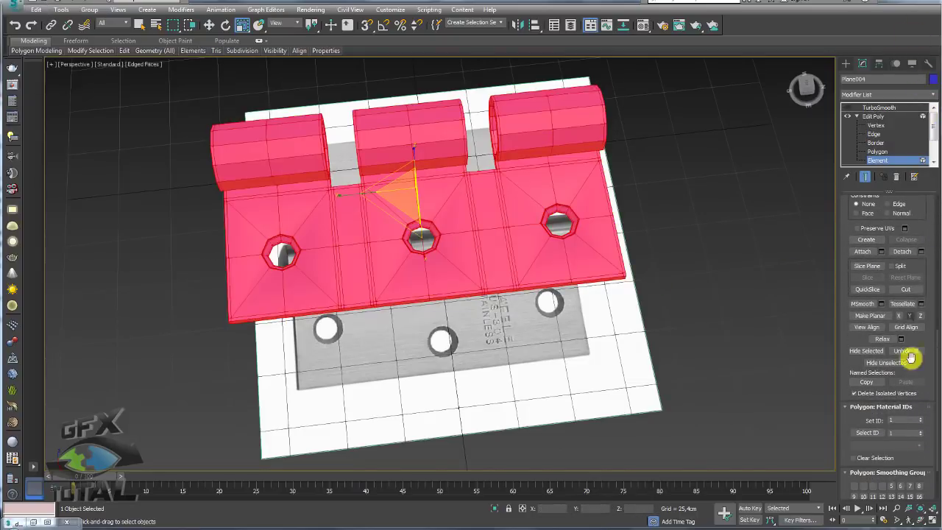
{"action": "scroll", "coordinate": [844, 419], "scroll_direction": "down", "scroll_amount": 2}
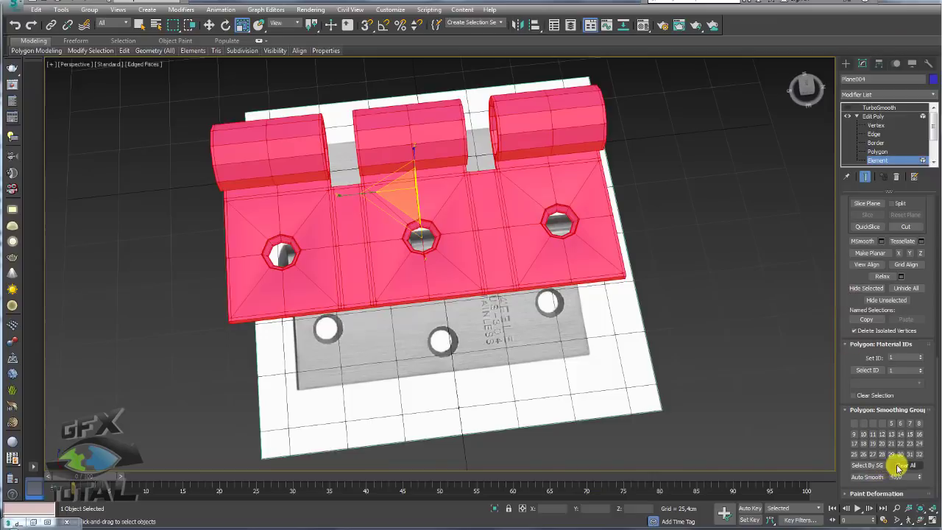
{"action": "left_click", "coordinate": [872, 477]}
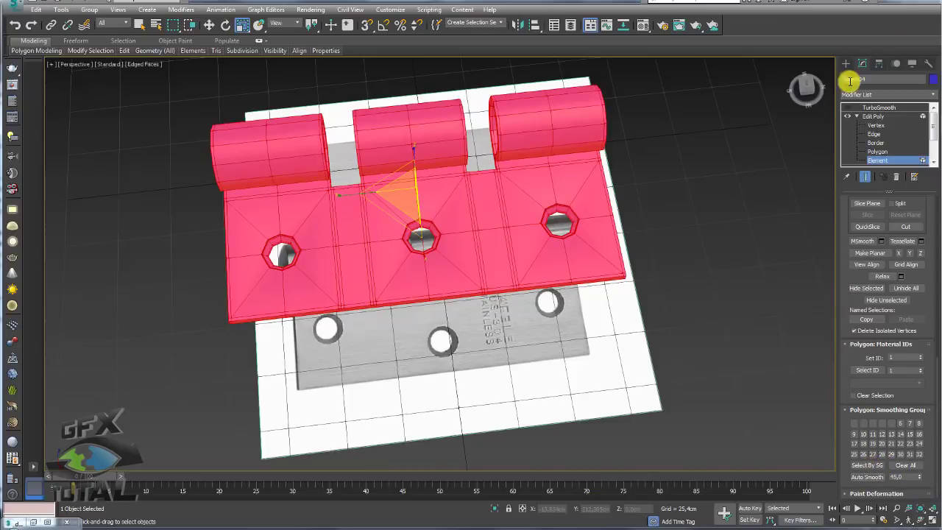
Turn TurboSmooth back on and orbit to inspect the rounded resized holes.
{"action": "left_click", "coordinate": [879, 109]}
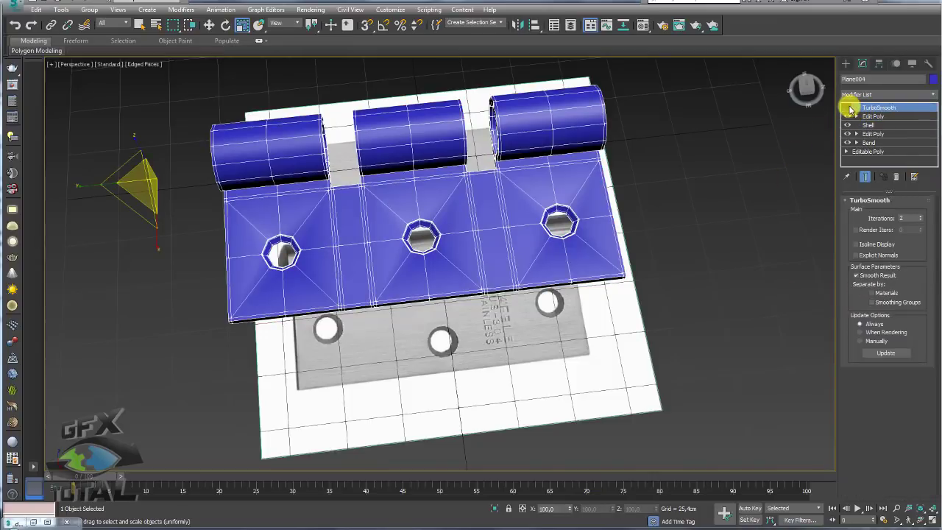
{"action": "left_click", "coordinate": [848, 108]}
{"action": "left_click", "coordinate": [655, 221]}
{"action": "mouse_move", "coordinate": [616, 238]}
{"action": "middle_mouse_down", "text": "alt"}
{"action": "mouse_move", "coordinate": [608, 257]}
{"action": "mouse_move", "coordinate": [557, 218]}
{"action": "mouse_move", "coordinate": [543, 236]}
{"action": "mouse_move", "coordinate": [518, 158]}
{"action": "middle_mouse_up", "text": "alt"}
{"action": "scroll", "coordinate": [537, 224], "scroll_direction": "up", "scroll_amount": 5}
{"action": "left_click", "coordinate": [518, 233]}
{"action": "scroll", "coordinate": [534, 206], "scroll_direction": "down", "scroll_amount": 5}
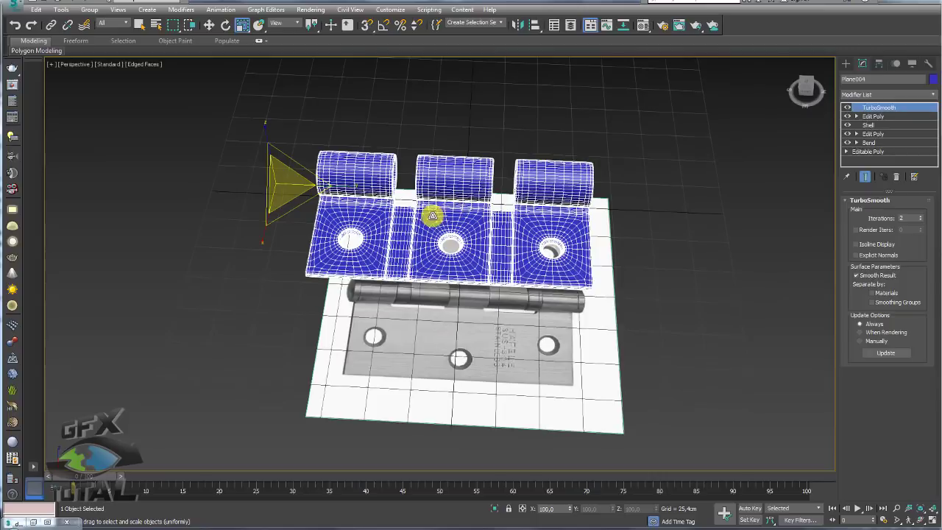
{"action": "scroll", "coordinate": [441, 185], "scroll_direction": "down", "scroll_amount": 2}
{"action": "scroll", "coordinate": [427, 151], "scroll_direction": "down", "scroll_amount": 2}
{"action": "scroll", "coordinate": [419, 151], "scroll_direction": "up", "scroll_amount": 6}
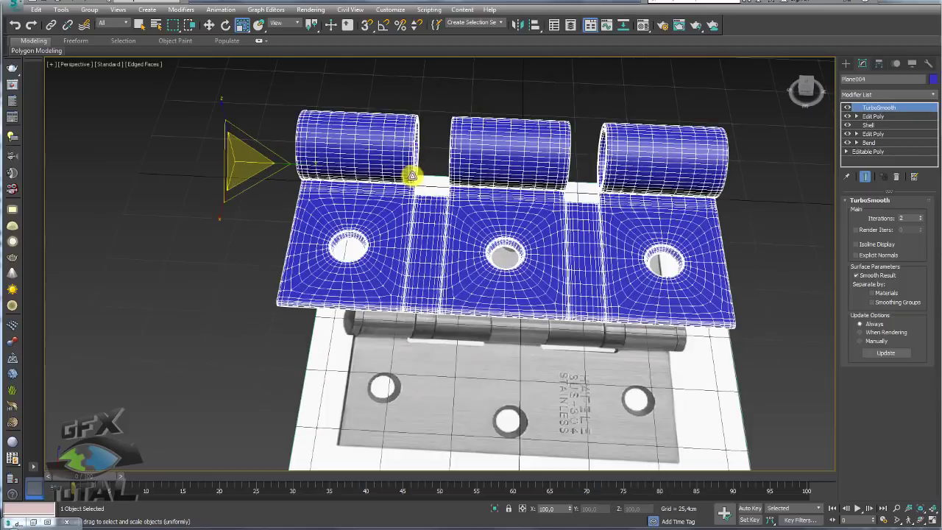
{"action": "mouse_move", "coordinate": [412, 176]}
{"action": "middle_mouse_down", "text": "alt"}
{"action": "mouse_move", "coordinate": [479, 152]}
{"action": "mouse_move", "coordinate": [442, 76]}
{"action": "middle_mouse_up", "text": "alt"}
Create a mirrored Copy of the hinge leaf.
{"action": "left_click", "coordinate": [520, 23]}
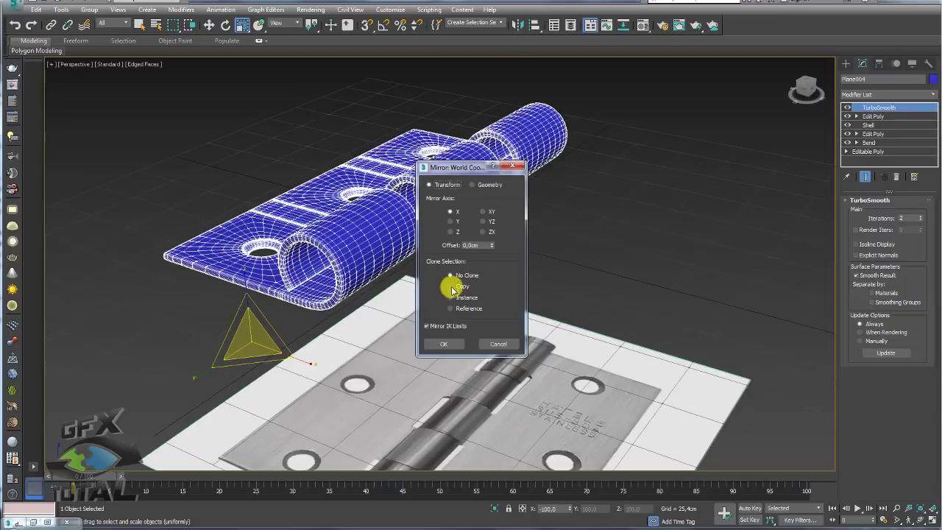
{"action": "left_click", "coordinate": [451, 287]}
{"action": "left_click", "coordinate": [450, 343]}
Slide the mirrored leaf along X until it lines up opposite the original.
{"action": "mouse_move", "coordinate": [449, 344]}
{"action": "middle_mouse_down", "text": "alt"}
{"action": "mouse_move", "coordinate": [406, 288]}
{"action": "mouse_move", "coordinate": [375, 381]}
{"action": "middle_mouse_up", "text": "alt"}
{"action": "key", "text": "w"}
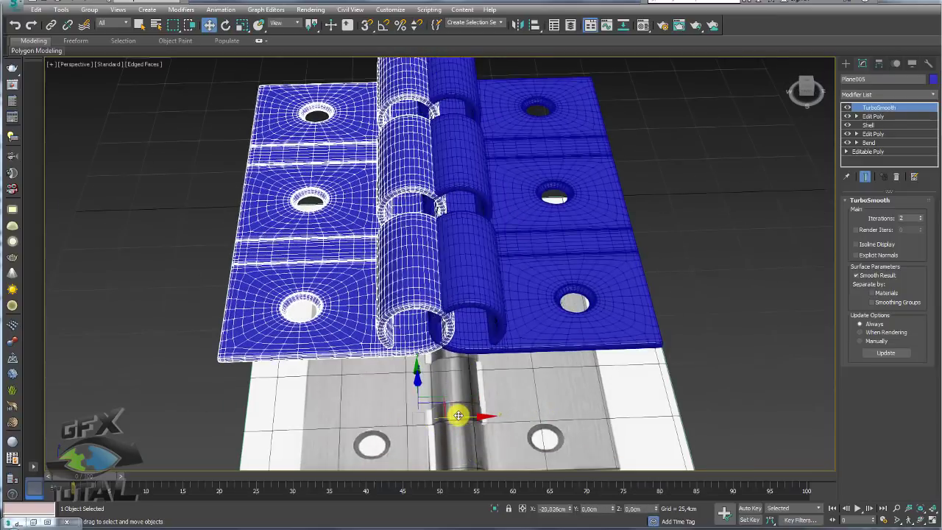
{"action": "left_click_drag", "start_coordinate": [512, 416], "coordinate": [442, 414]}
{"action": "middle_click_drag", "start_coordinate": [500, 294], "coordinate": [392, 317], "text": "alt"}
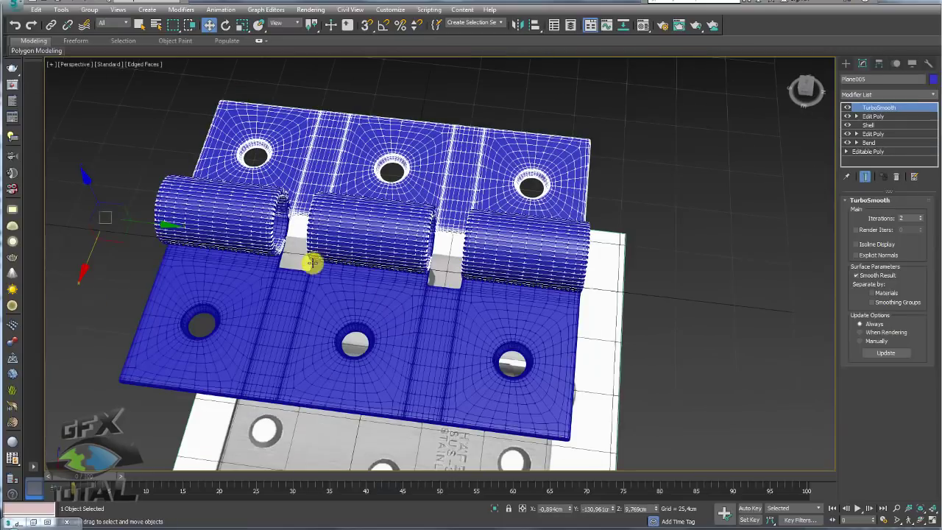
{"action": "scroll", "coordinate": [277, 226], "scroll_direction": "down", "scroll_amount": 3}
{"action": "scroll", "coordinate": [361, 185], "scroll_direction": "down", "scroll_amount": 3}
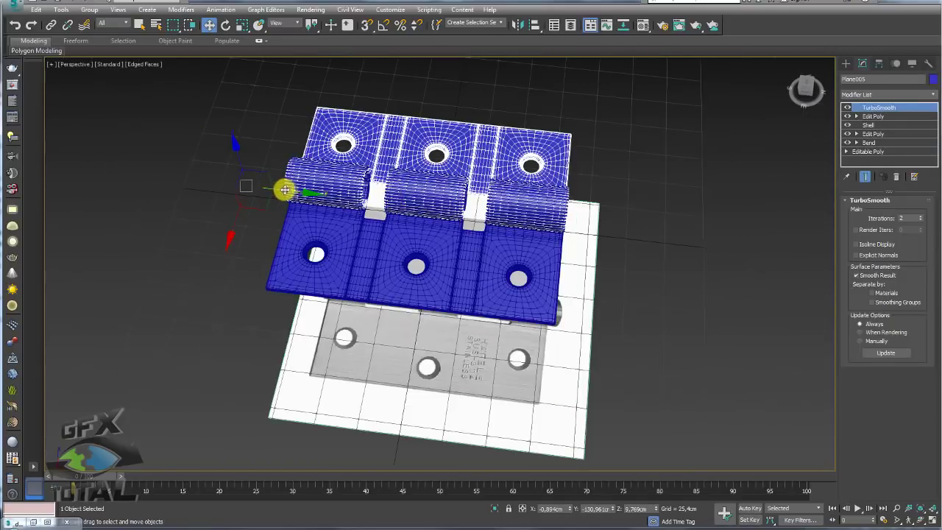
{"action": "left_click_drag", "start_coordinate": [286, 187], "coordinate": [370, 210]}
{"action": "middle_click_drag", "start_coordinate": [370, 211], "coordinate": [418, 237]}
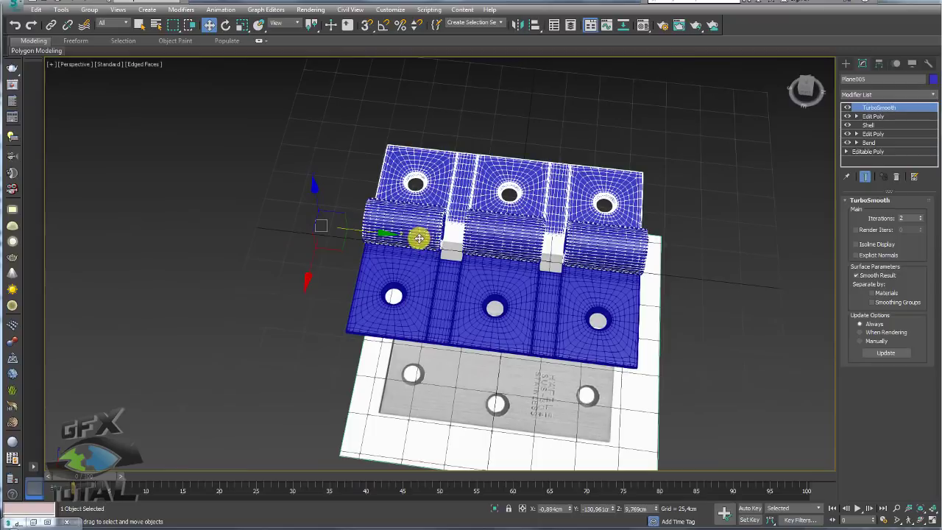
Hide the mirrored half and select the right knuckle section's vertices on the original leaf.
{"action": "key", "text": "Delete"}
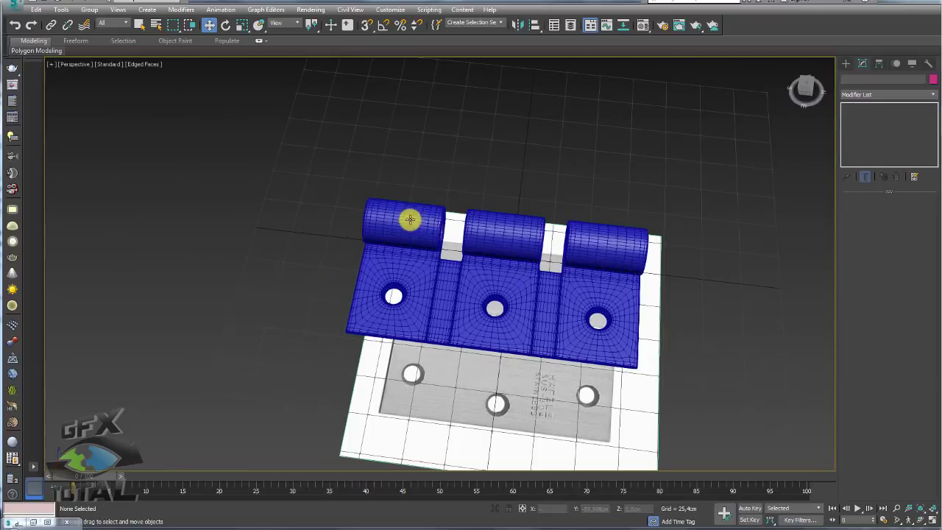
{"action": "left_click", "coordinate": [427, 234]}
{"action": "left_click", "coordinate": [863, 118]}
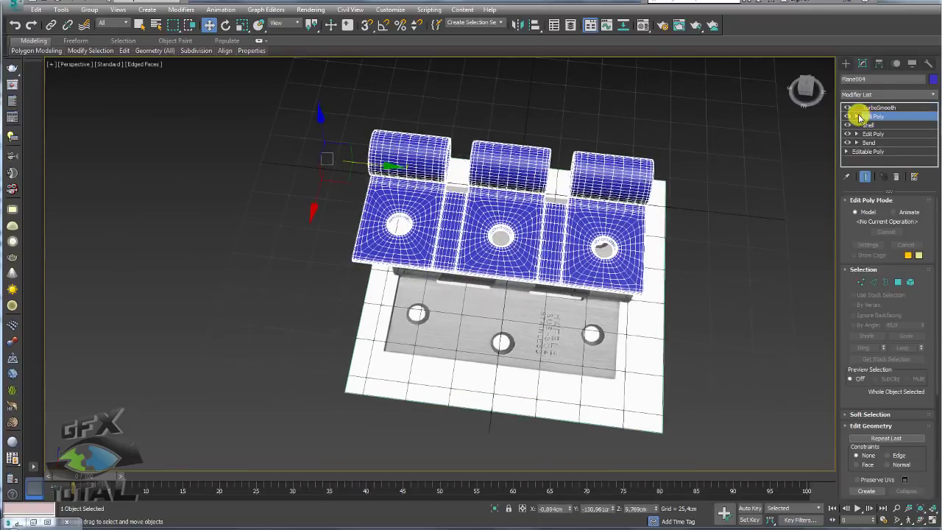
{"action": "mouse_move", "coordinate": [824, 272]}
{"action": "middle_mouse_down", "text": "alt"}
{"action": "mouse_move", "coordinate": [721, 237]}
{"action": "mouse_move", "coordinate": [831, 103]}
{"action": "middle_mouse_up", "text": "alt"}
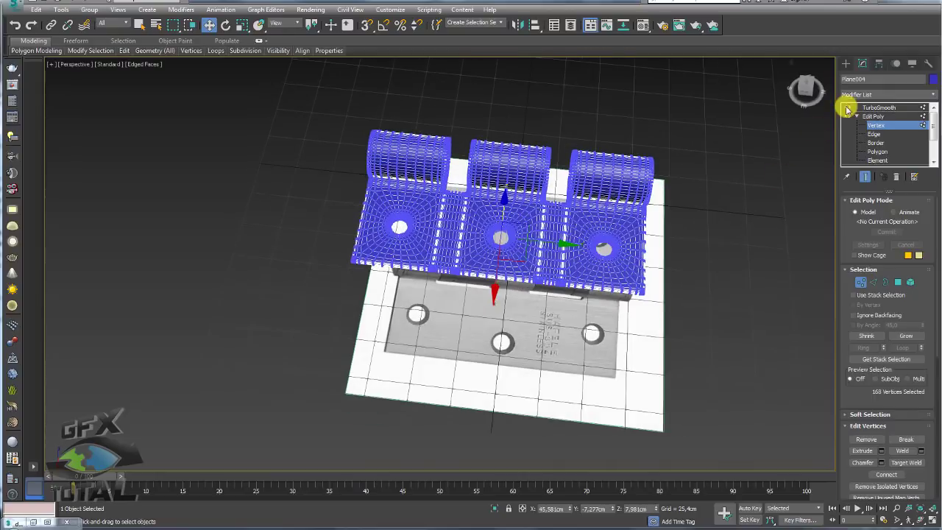
{"action": "key", "text": "1"}
{"action": "mouse_move", "coordinate": [787, 129]}
{"action": "middle_mouse_down", "text": "alt"}
{"action": "mouse_move", "coordinate": [749, 147]}
{"action": "mouse_move", "coordinate": [607, 298]}
{"action": "middle_mouse_up", "text": "alt"}
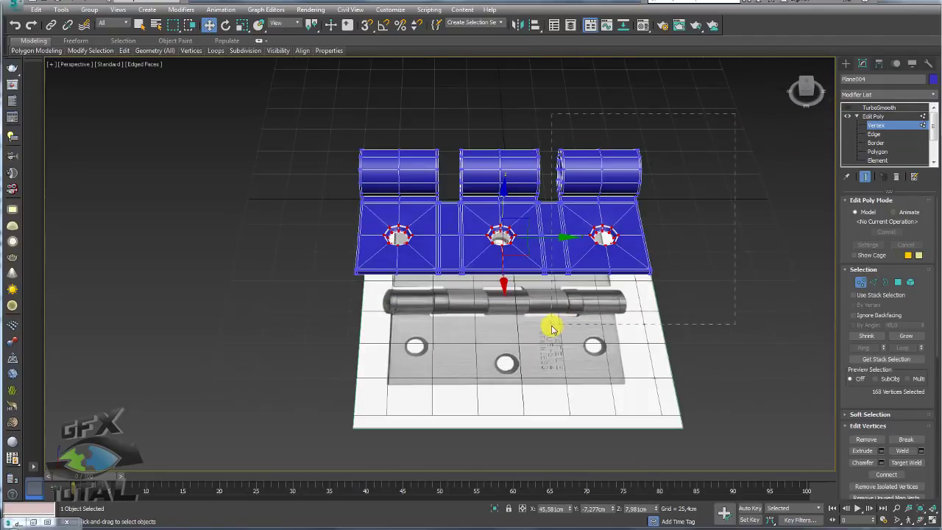
{"action": "left_click_drag", "start_coordinate": [552, 329], "coordinate": [552, 329]}
{"action": "middle_click_drag", "start_coordinate": [551, 329], "coordinate": [631, 297], "text": "alt"}
{"action": "scroll", "coordinate": [662, 272], "scroll_direction": "down", "scroll_amount": 5}
{"action": "scroll", "coordinate": [584, 232], "scroll_direction": "up", "scroll_amount": 4}
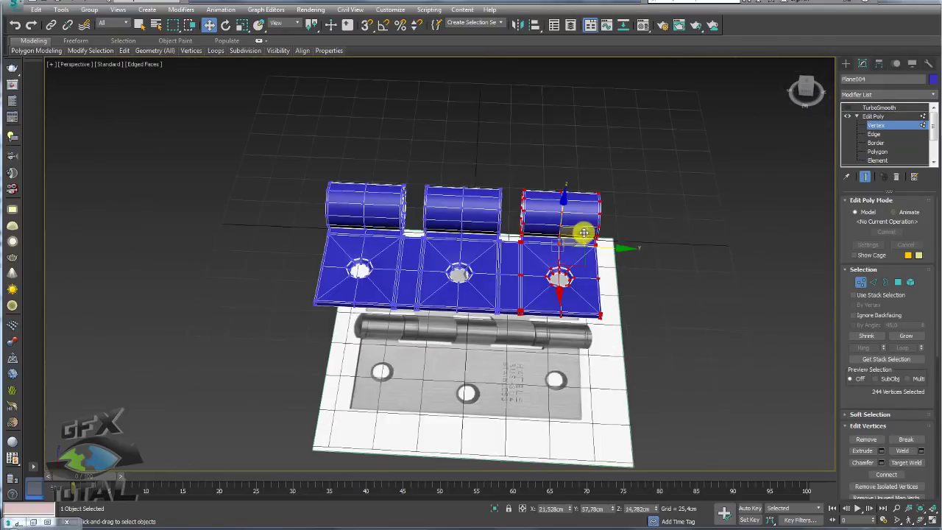
Shift-drag the right knuckle's polygons and clone them to a separate Object001.
{"action": "left_click", "coordinate": [898, 282]}
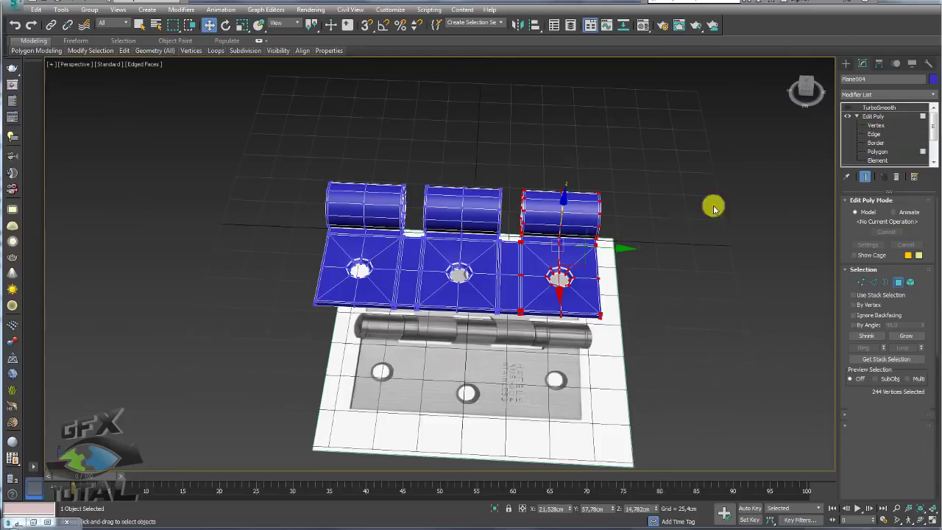
{"action": "double_click", "coordinate": [513, 239]}
{"action": "scroll", "coordinate": [567, 216], "scroll_direction": "up", "scroll_amount": 5}
{"action": "mouse_move", "coordinate": [571, 187]}
{"action": "left_mouse_down"}
{"action": "mouse_move", "coordinate": [533, 190]}
{"action": "mouse_move", "coordinate": [543, 202]}
{"action": "left_mouse_up"}
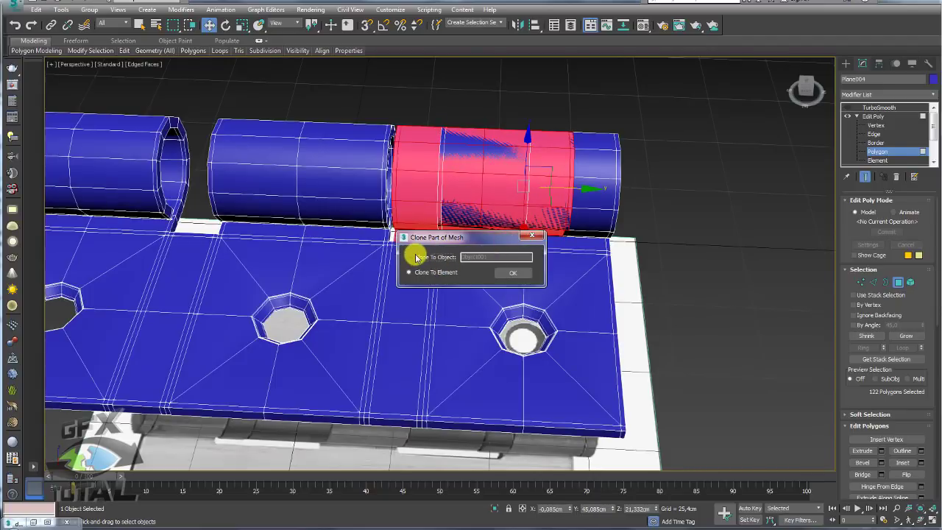
{"action": "left_click", "coordinate": [416, 256]}
{"action": "left_click", "coordinate": [509, 275]}
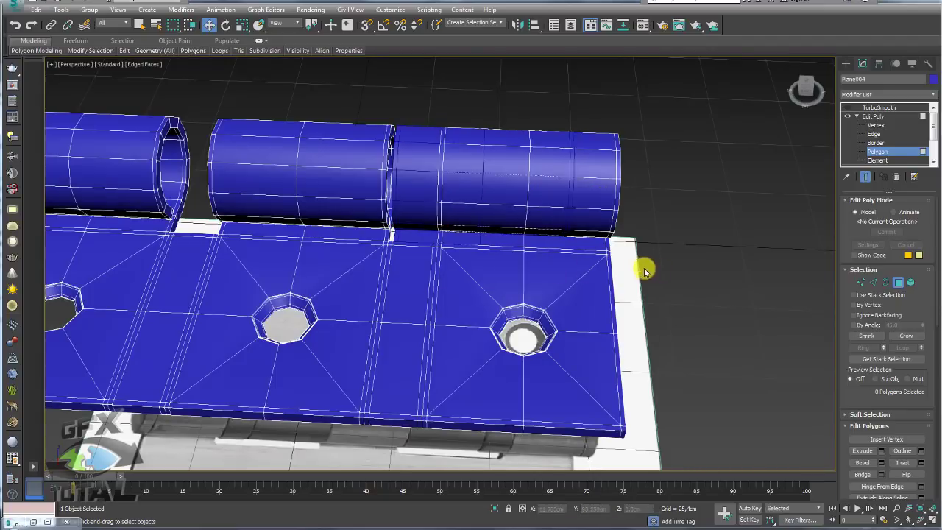
{"action": "scroll", "coordinate": [623, 243], "scroll_direction": "down", "scroll_amount": 4}
Slide the leaf's right section and knuckle further right to lengthen it.
{"action": "left_click", "coordinate": [860, 282]}
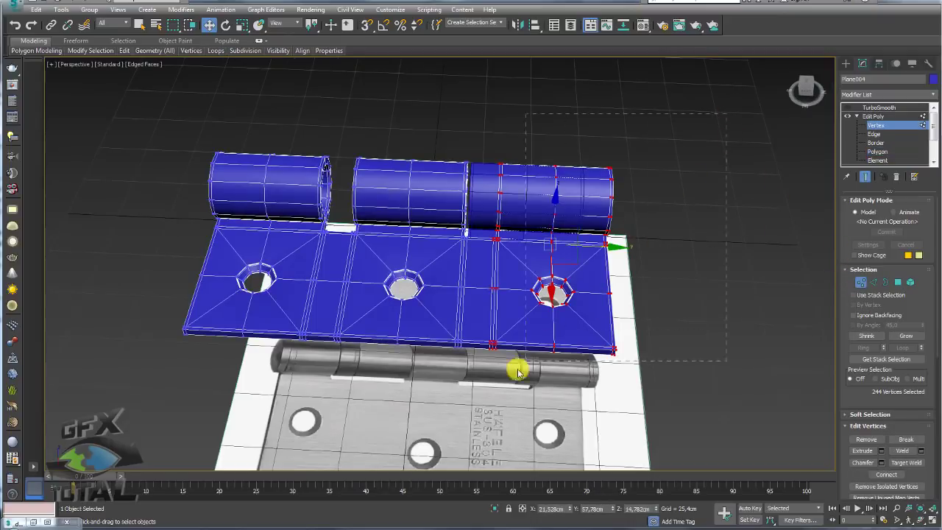
{"action": "left_click_drag", "start_coordinate": [598, 247], "coordinate": [691, 254]}
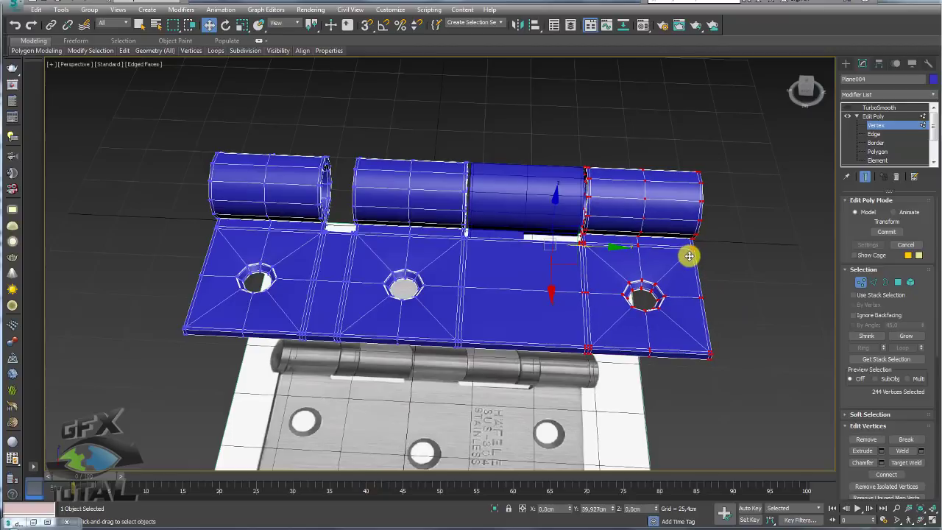
{"action": "left_click_drag", "start_coordinate": [691, 254], "coordinate": [687, 254]}
{"action": "mouse_move", "coordinate": [688, 253]}
{"action": "middle_mouse_down", "text": "alt"}
{"action": "mouse_move", "coordinate": [697, 318]}
{"action": "mouse_move", "coordinate": [687, 254]}
{"action": "middle_mouse_up", "text": "alt"}
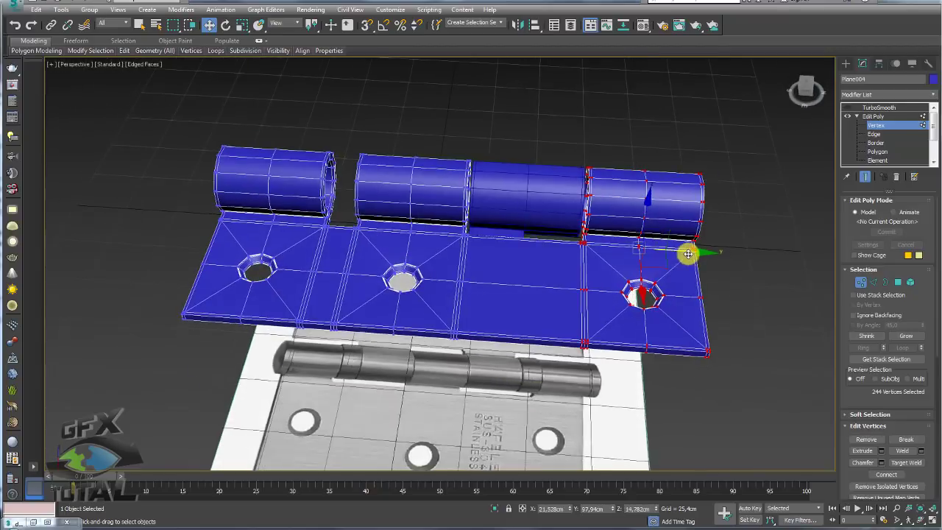
Move the copied knuckle Object001 left into the gap beside the first knuckle.
{"action": "left_click", "coordinate": [880, 118]}
{"action": "middle_click_drag", "start_coordinate": [515, 221], "coordinate": [471, 210], "text": "alt"}
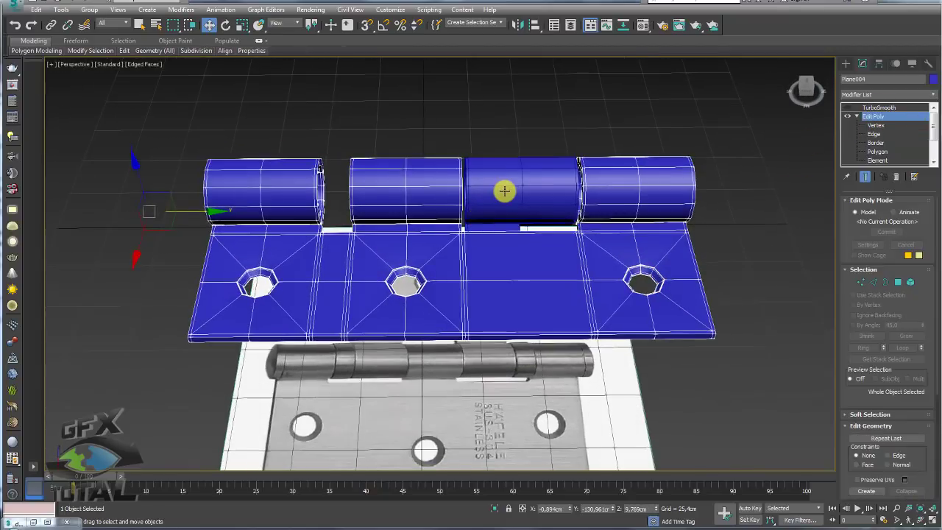
{"action": "left_click", "coordinate": [544, 204]}
{"action": "left_click_drag", "start_coordinate": [202, 210], "coordinate": [6, 211]}
{"action": "middle_click_drag", "start_coordinate": [224, 209], "coordinate": [338, 210]}
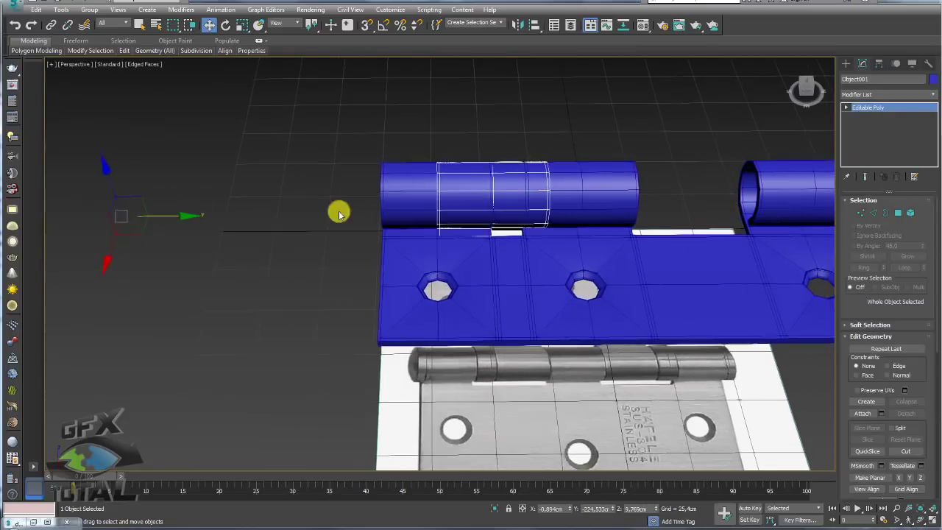
{"action": "mouse_move", "coordinate": [187, 214]}
{"action": "left_mouse_down"}
{"action": "mouse_move", "coordinate": [153, 223]}
{"action": "mouse_move", "coordinate": [163, 225]}
{"action": "left_mouse_up"}
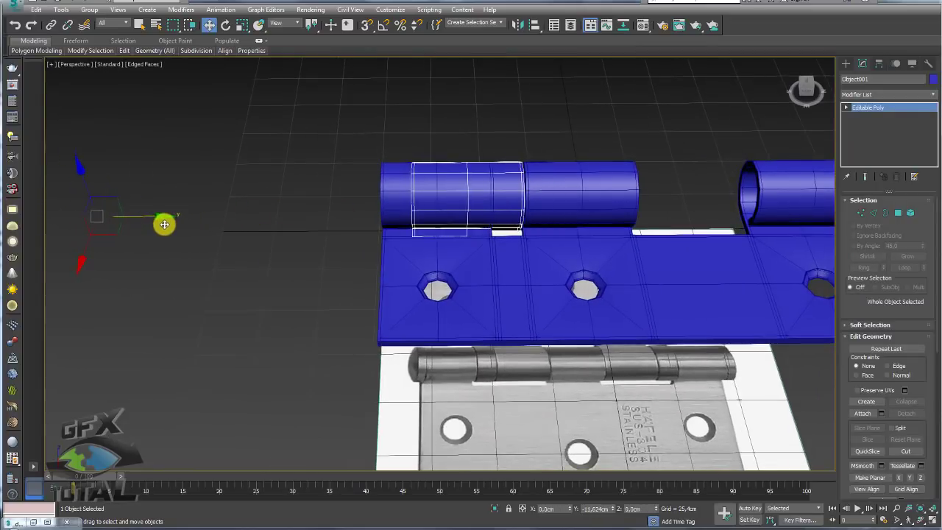
Extend the leaf's left section further left, then restore the smoothed view.
{"action": "left_click", "coordinate": [571, 246]}
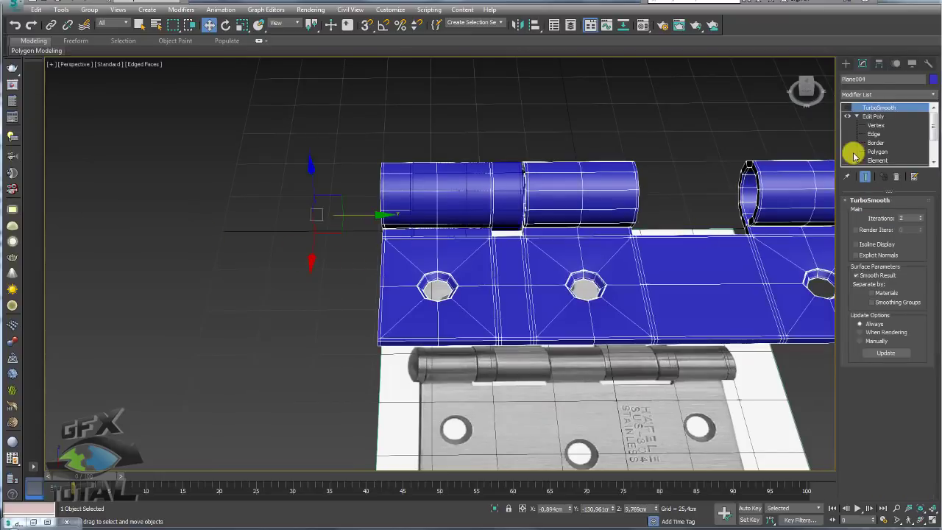
{"action": "left_click", "coordinate": [874, 125]}
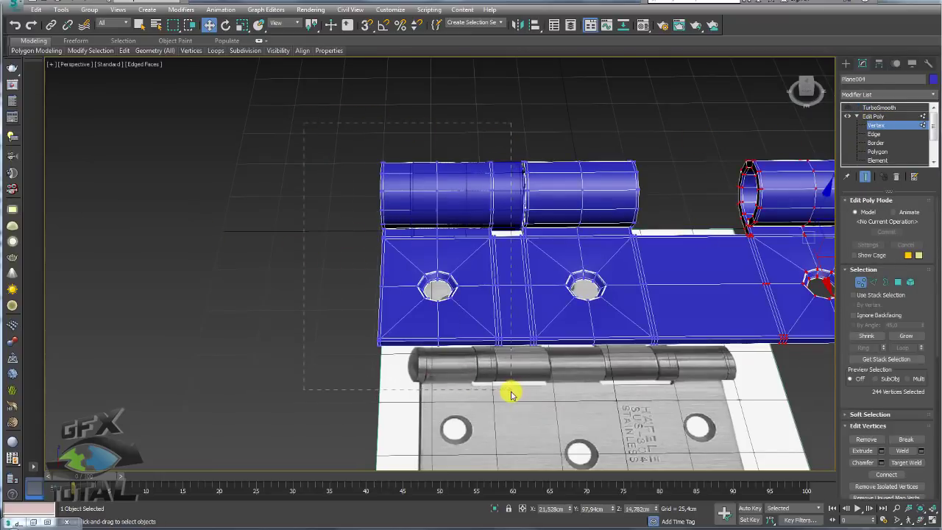
{"action": "left_click_drag", "start_coordinate": [512, 395], "coordinate": [508, 391]}
{"action": "left_click_drag", "start_coordinate": [493, 242], "coordinate": [409, 242]}
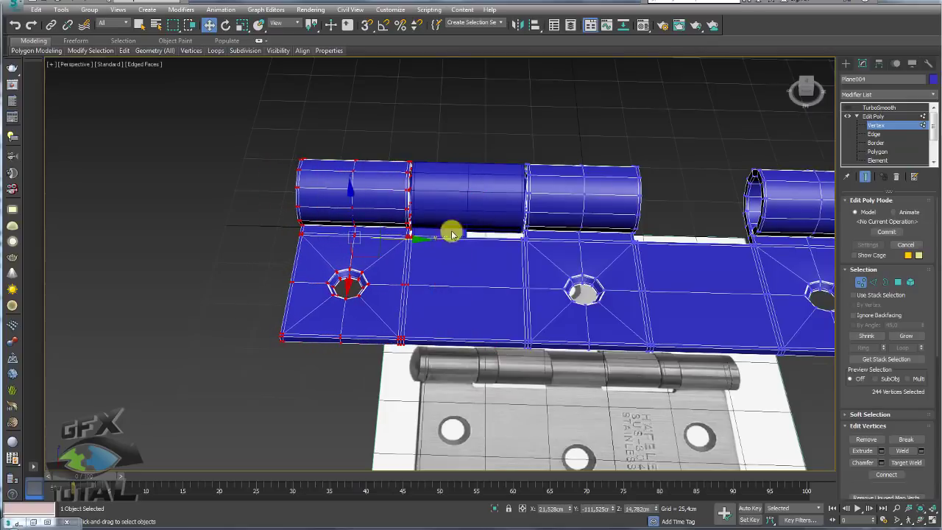
{"action": "left_click", "coordinate": [872, 117]}
{"action": "left_click", "coordinate": [872, 108]}
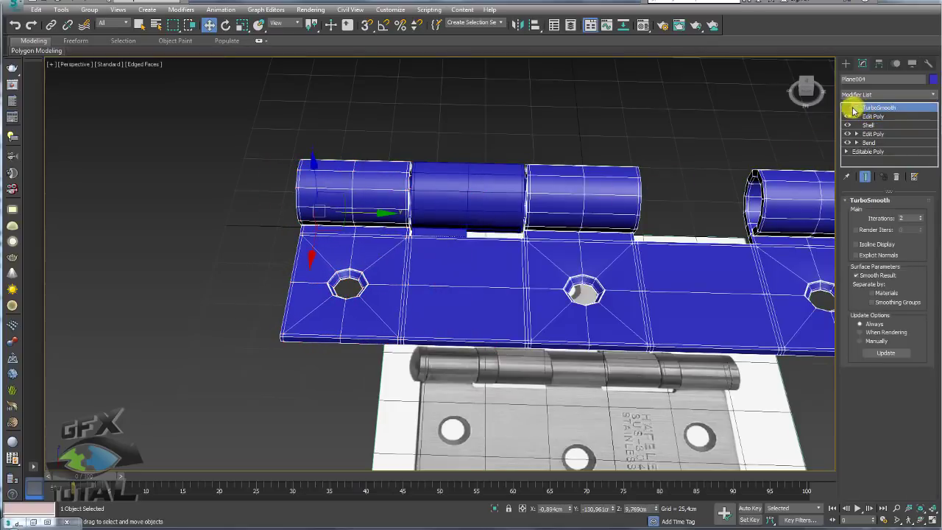
{"action": "scroll", "coordinate": [626, 185], "scroll_direction": "down", "scroll_amount": 4}
{"action": "left_click", "coordinate": [429, 192]}
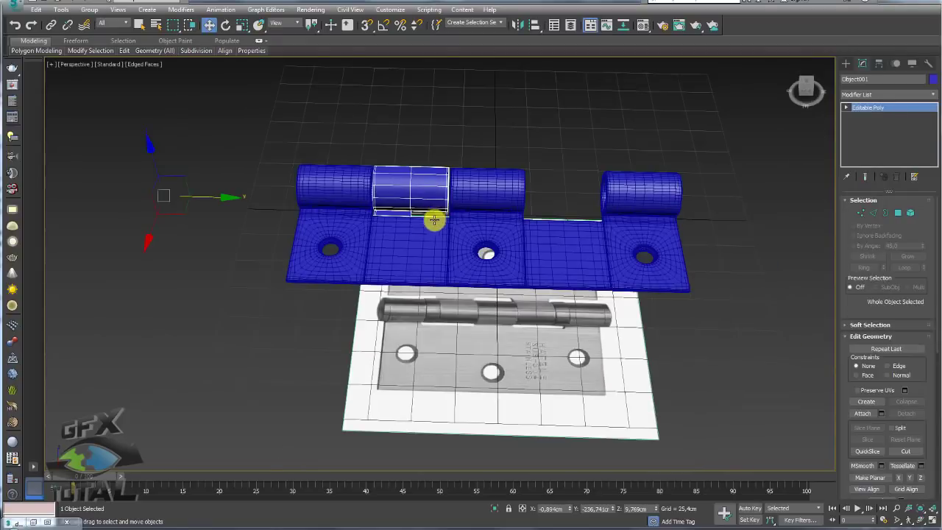
In Front view, draw a cylinder centred inside the knuckle's curl.
{"action": "left_click", "coordinate": [434, 220]}
{"action": "mouse_move", "coordinate": [421, 235]}
{"action": "middle_mouse_down", "text": "alt"}
{"action": "mouse_move", "coordinate": [447, 233]}
{"action": "mouse_move", "coordinate": [447, 215]}
{"action": "middle_mouse_up", "text": "alt"}
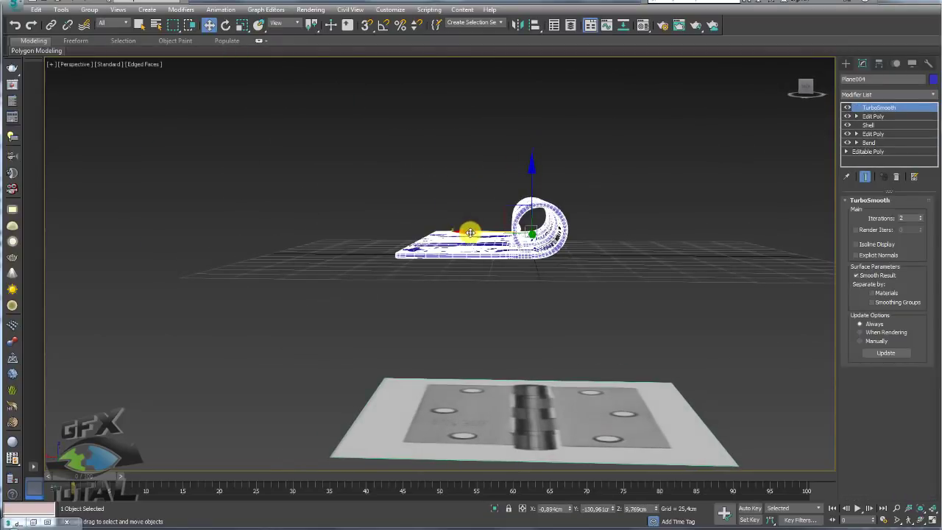
{"action": "key", "text": "f"}
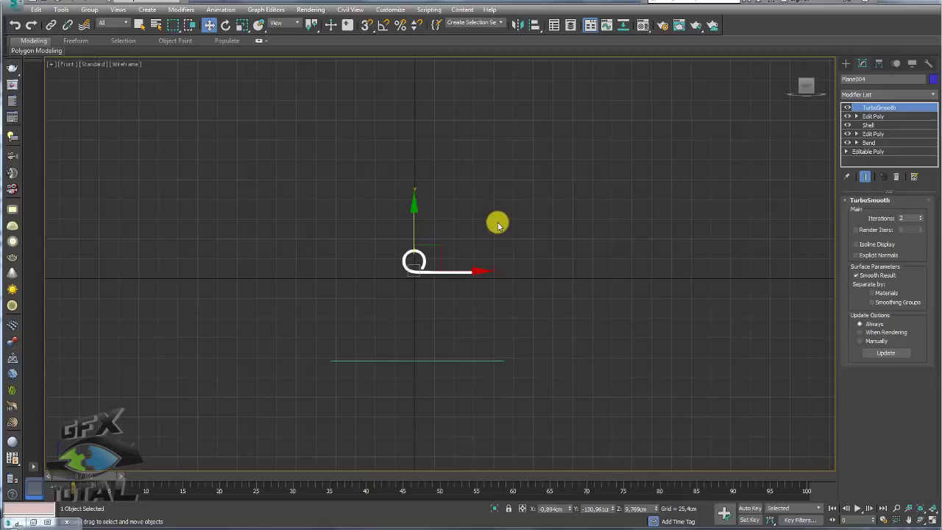
{"action": "scroll", "coordinate": [471, 273], "scroll_direction": "up", "scroll_amount": 5}
{"action": "left_click", "coordinate": [845, 63]}
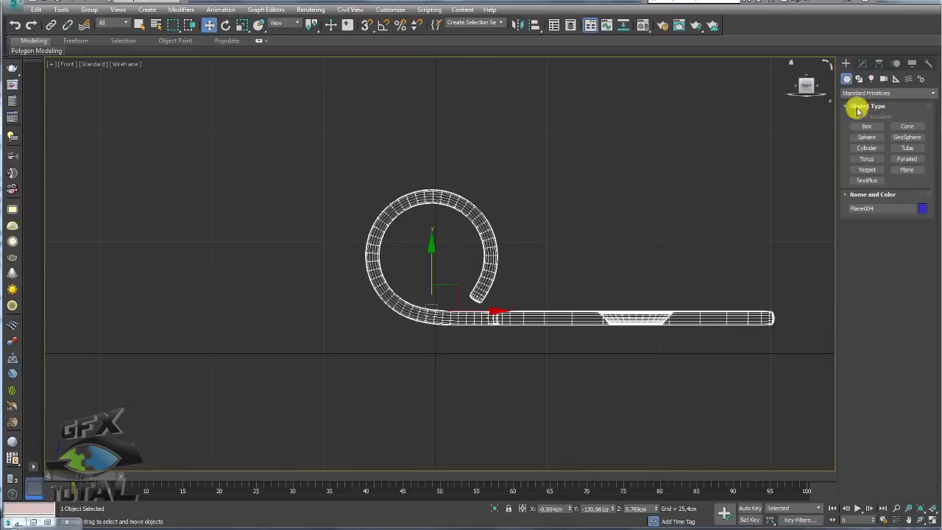
{"action": "left_click", "coordinate": [866, 148]}
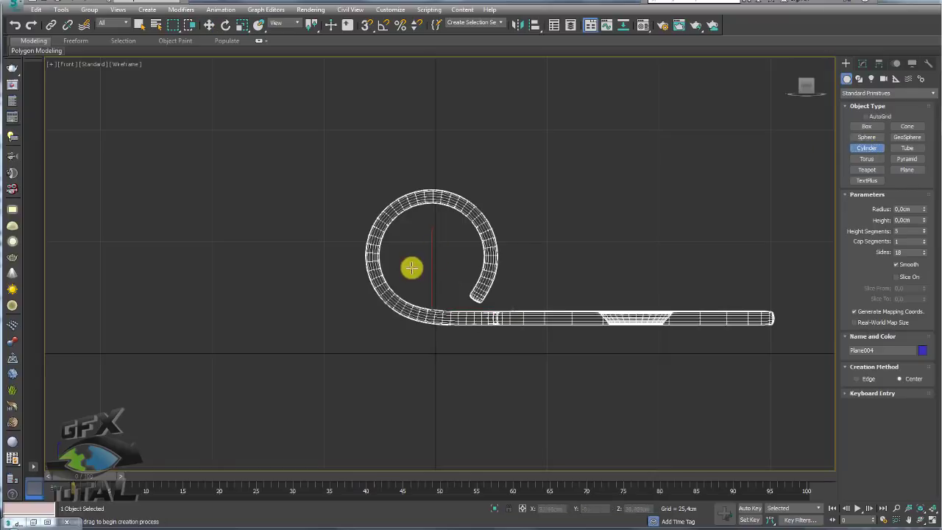
{"action": "left_click_drag", "start_coordinate": [432, 254], "coordinate": [470, 292]}
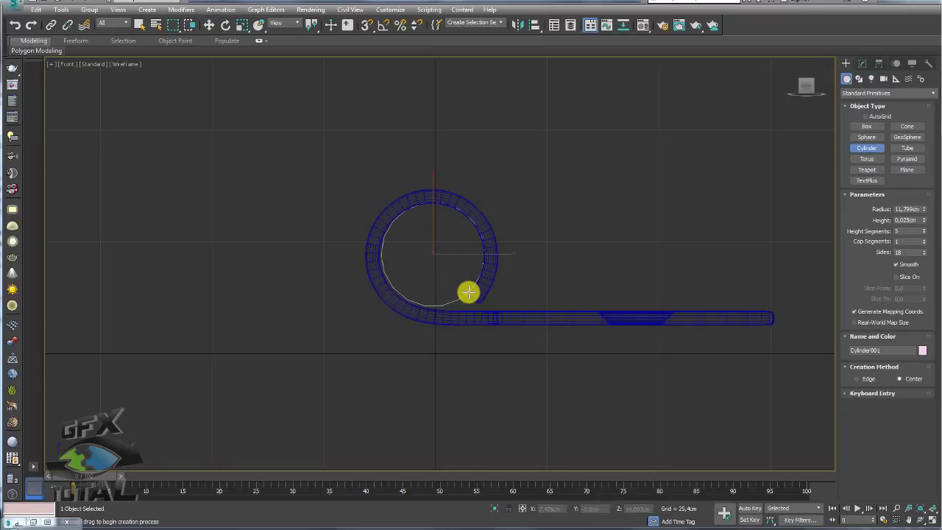
{"action": "key", "text": "w"}
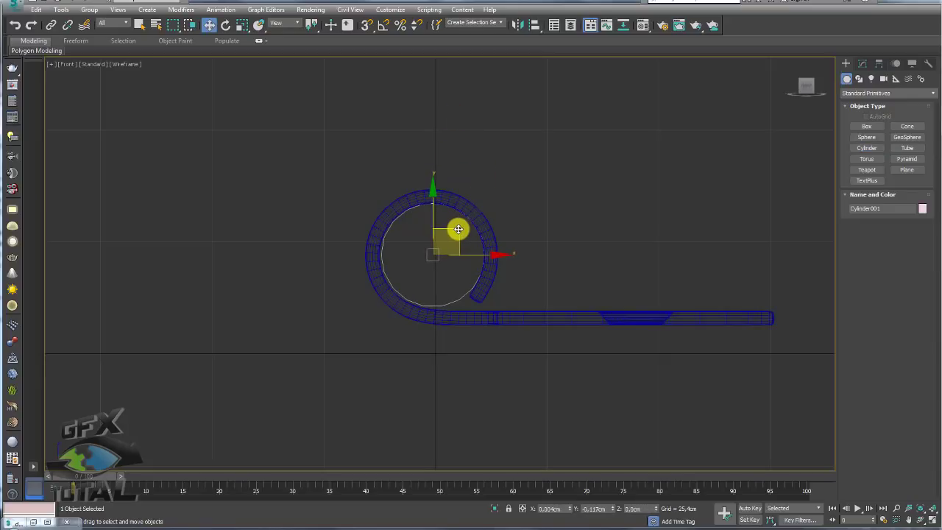
Move the cylinder through the knuckles and set its height to 303,444cm.
{"action": "key", "text": "p"}
{"action": "mouse_move", "coordinate": [650, 262]}
{"action": "middle_mouse_down", "text": "alt"}
{"action": "mouse_move", "coordinate": [587, 293]}
{"action": "mouse_move", "coordinate": [491, 227]}
{"action": "middle_mouse_up", "text": "alt"}
{"action": "left_click_drag", "start_coordinate": [462, 212], "coordinate": [640, 228]}
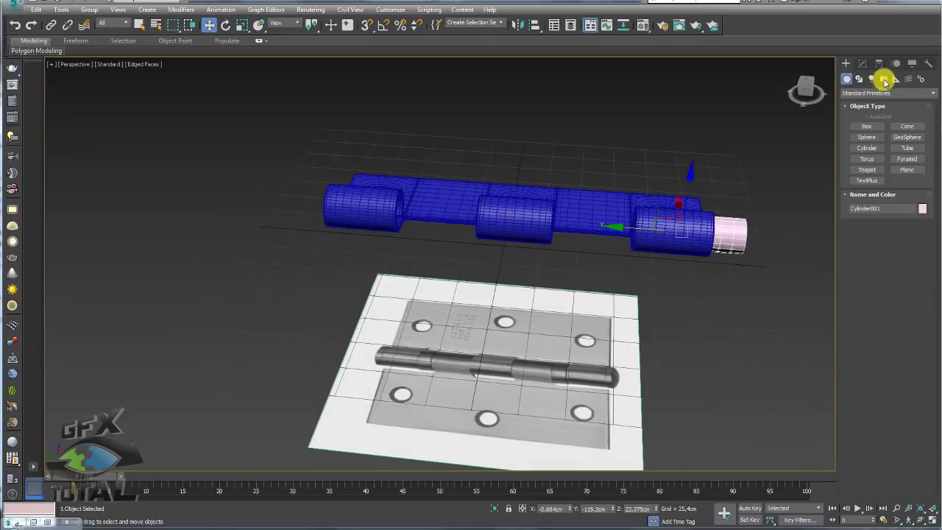
{"action": "left_click", "coordinate": [862, 63]}
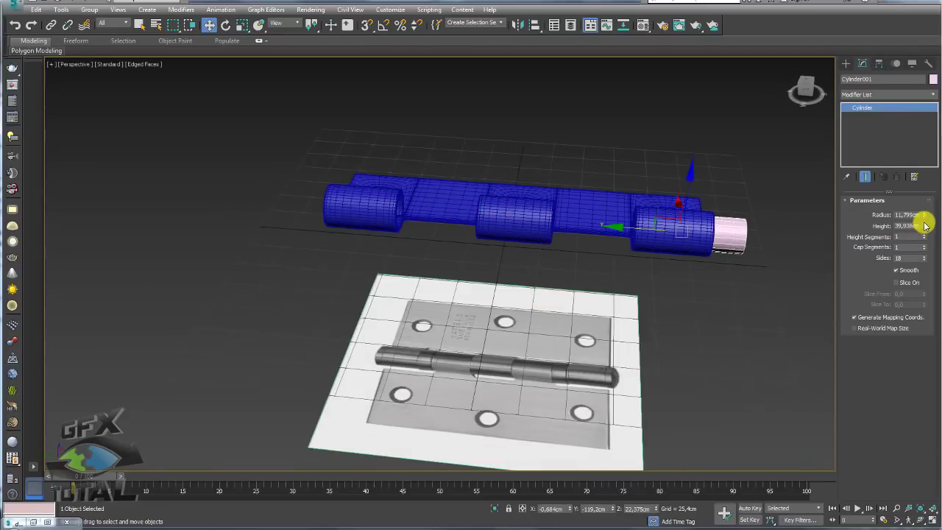
{"action": "left_click_drag", "start_coordinate": [925, 225], "coordinate": [905, 109]}
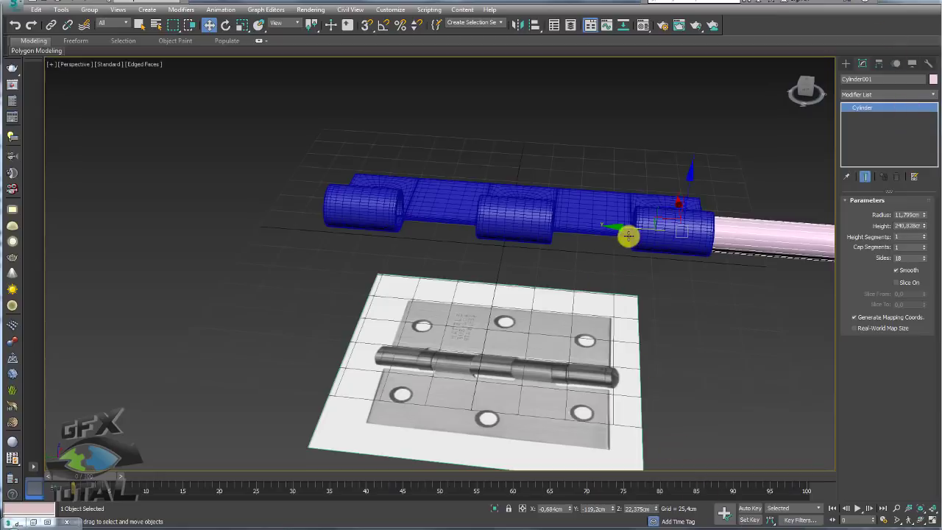
{"action": "left_click_drag", "start_coordinate": [627, 236], "coordinate": [238, 228]}
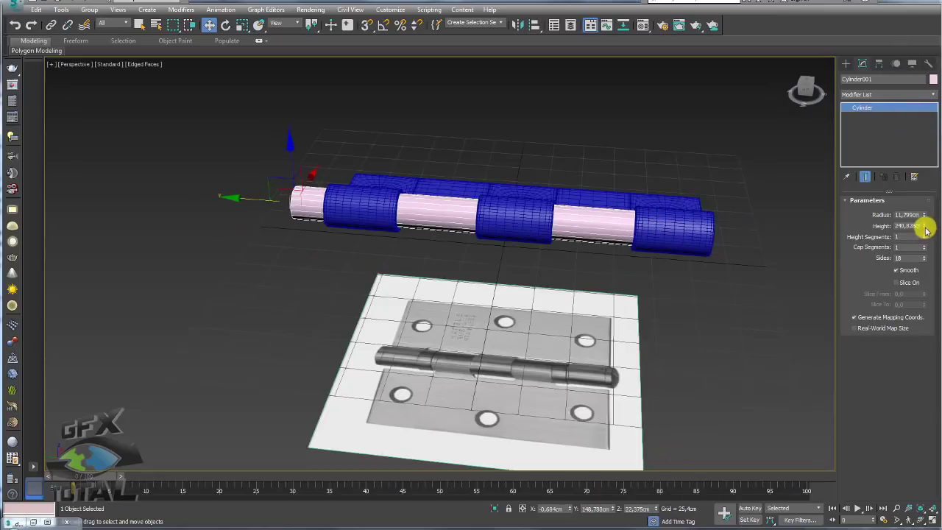
{"action": "left_click_drag", "start_coordinate": [925, 230], "coordinate": [919, 198]}
{"action": "mouse_move", "coordinate": [518, 201]}
{"action": "middle_mouse_down", "text": "alt"}
{"action": "mouse_move", "coordinate": [612, 200]}
{"action": "mouse_move", "coordinate": [616, 208]}
{"action": "middle_mouse_up", "text": "alt"}
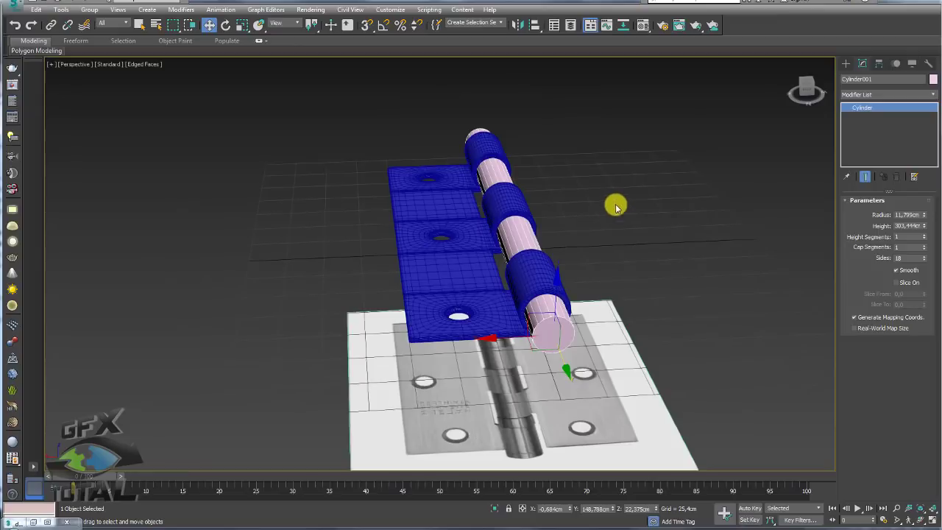
{"action": "left_click", "coordinate": [449, 256]}
Test-rotate the leaf, then turn on Affect Pivot Only.
{"action": "key", "text": "e"}
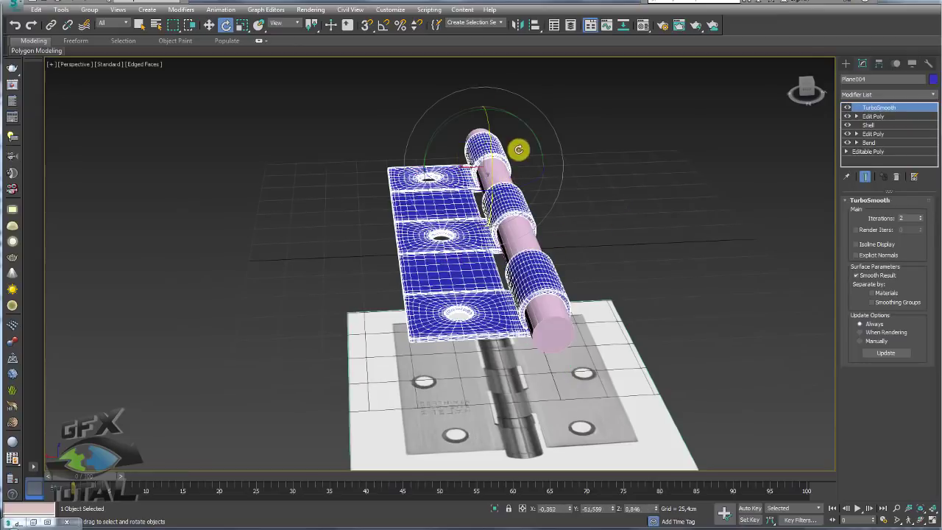
{"action": "mouse_move", "coordinate": [508, 115]}
{"action": "left_mouse_down"}
{"action": "mouse_move", "coordinate": [458, 147]}
{"action": "mouse_move", "coordinate": [546, 170]}
{"action": "mouse_move", "coordinate": [455, 231]}
{"action": "left_mouse_up"}
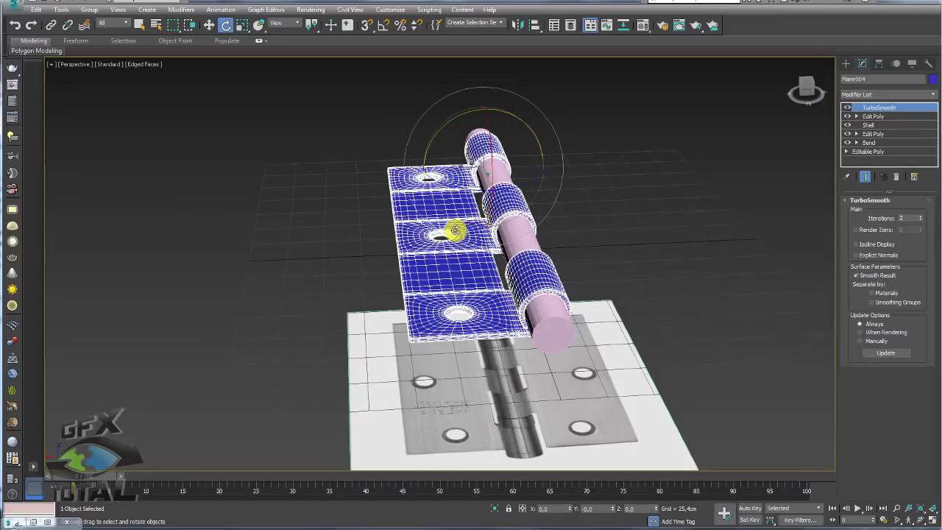
{"action": "left_click", "coordinate": [879, 63]}
{"action": "left_click", "coordinate": [886, 134]}
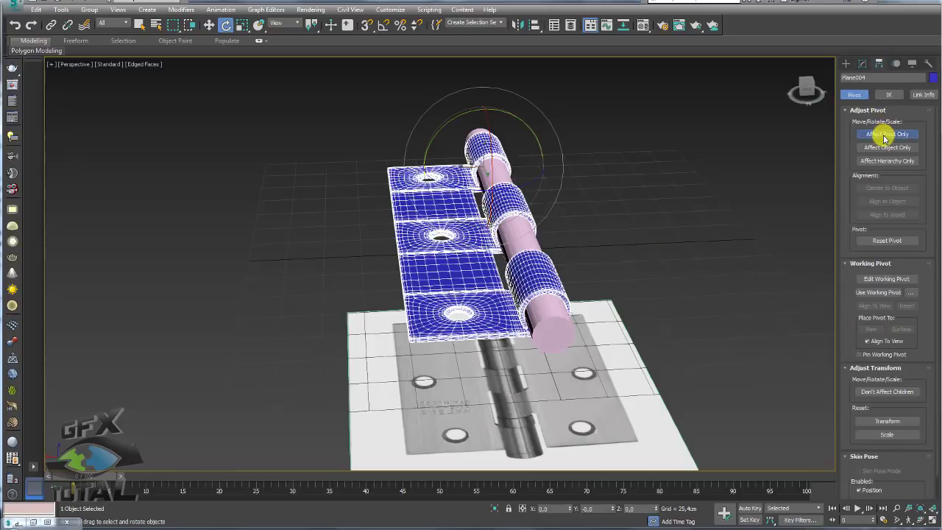
Align the leaf's pivot to the pin cylinder's pivot on X, Y and Z.
{"action": "left_click", "coordinate": [535, 26]}
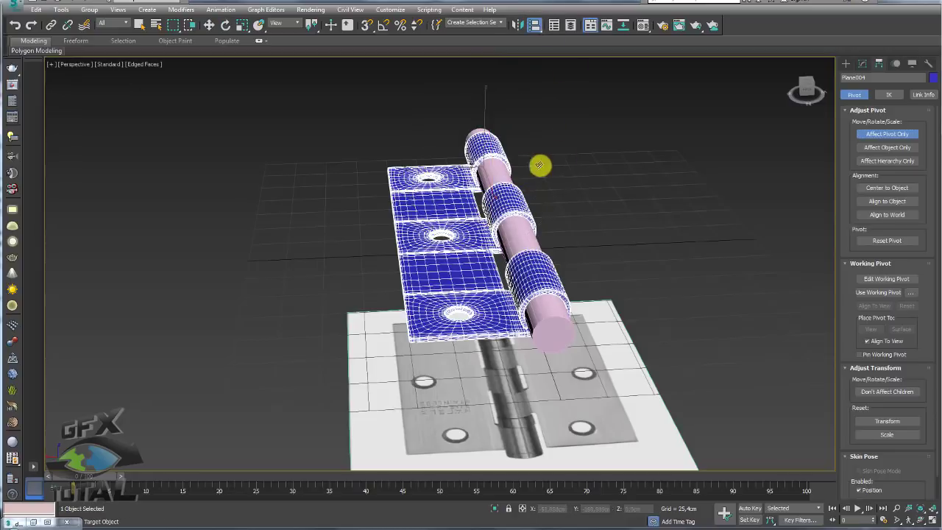
{"action": "left_click", "coordinate": [495, 175]}
{"action": "left_click_drag", "start_coordinate": [503, 165], "coordinate": [660, 109]}
{"action": "left_click", "coordinate": [590, 140]}
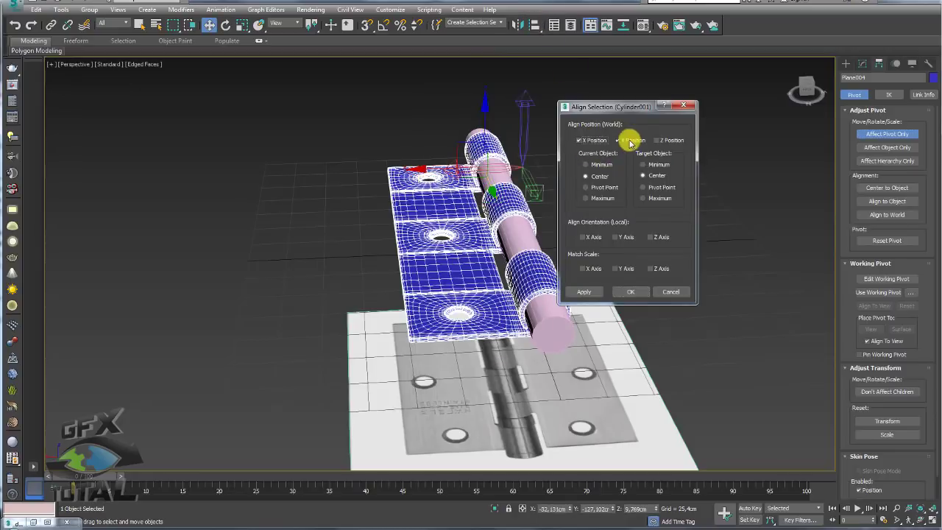
{"action": "left_click", "coordinate": [665, 142]}
{"action": "left_click", "coordinate": [587, 187]}
{"action": "left_click", "coordinate": [643, 187]}
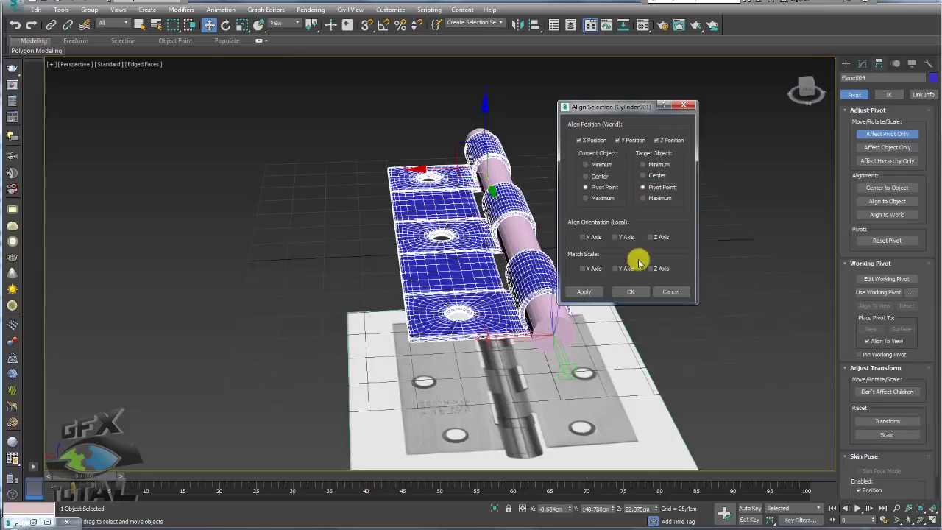
{"action": "left_click", "coordinate": [634, 292]}
{"action": "left_click", "coordinate": [872, 137]}
Swing the leaf around the pin to test the new pivot.
{"action": "key", "text": "e"}
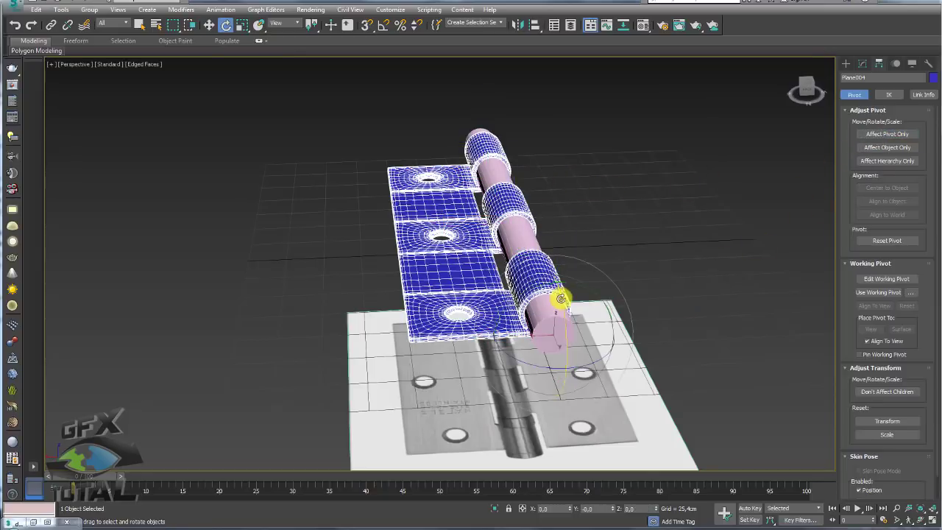
{"action": "mouse_move", "coordinate": [567, 285]}
{"action": "left_mouse_down"}
{"action": "mouse_move", "coordinate": [700, 305]}
{"action": "mouse_move", "coordinate": [448, 280]}
{"action": "mouse_move", "coordinate": [693, 291]}
{"action": "mouse_move", "coordinate": [371, 275]}
{"action": "mouse_move", "coordinate": [702, 267]}
{"action": "mouse_move", "coordinate": [573, 301]}
{"action": "mouse_move", "coordinate": [580, 332]}
{"action": "left_mouse_up"}
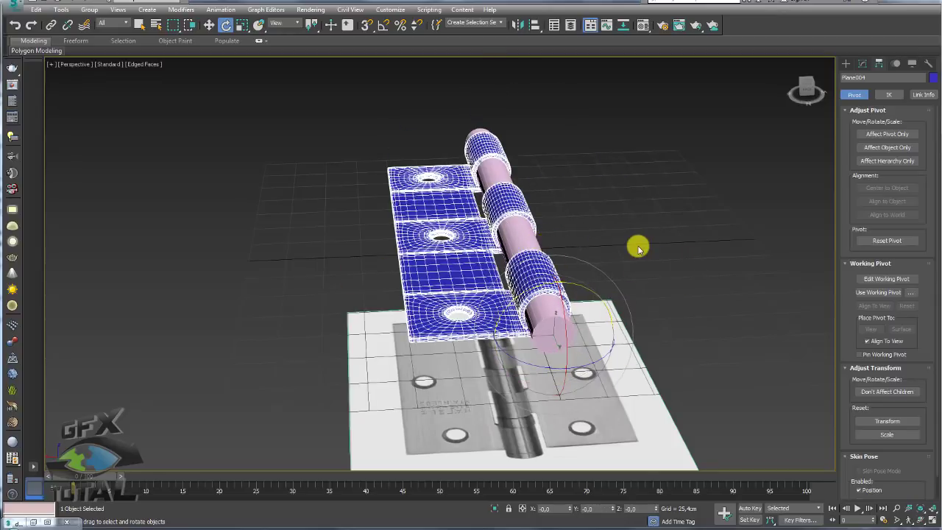
{"action": "mouse_move", "coordinate": [622, 231]}
{"action": "middle_mouse_down", "text": "alt"}
{"action": "mouse_move", "coordinate": [508, 200]}
{"action": "mouse_move", "coordinate": [569, 217]}
{"action": "mouse_move", "coordinate": [485, 213]}
{"action": "middle_mouse_up", "text": "alt"}
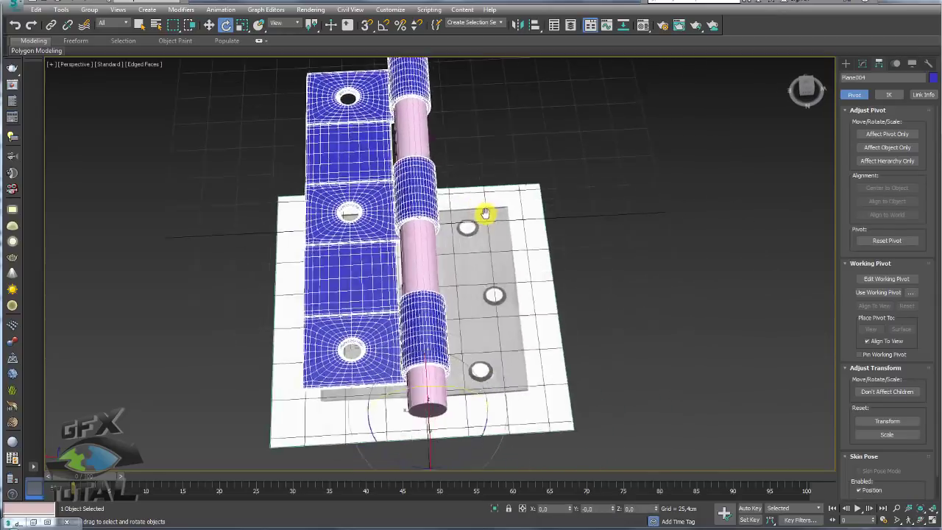
{"action": "scroll", "coordinate": [485, 213], "scroll_direction": "down", "scroll_amount": 5}
{"action": "scroll", "coordinate": [485, 214], "scroll_direction": "up", "scroll_amount": 2}
{"action": "key", "text": "w"}
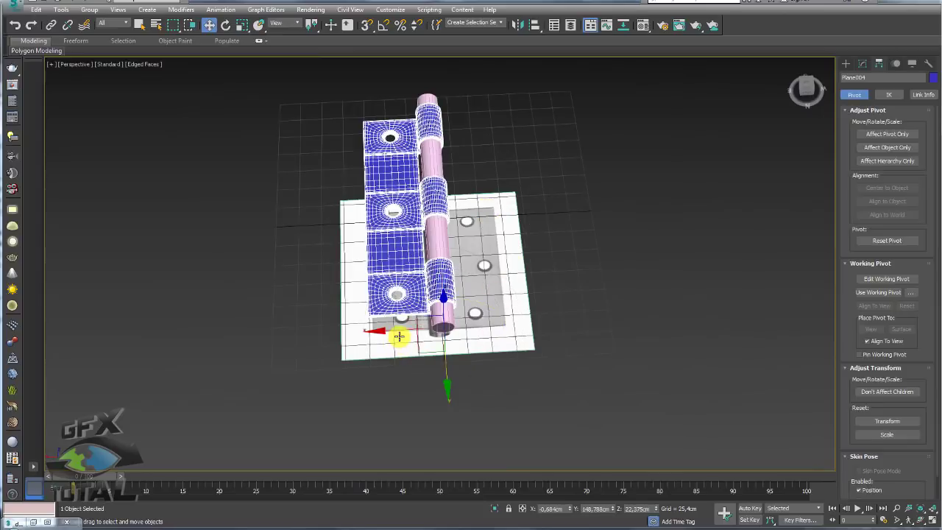
{"action": "left_click", "coordinate": [518, 30]}
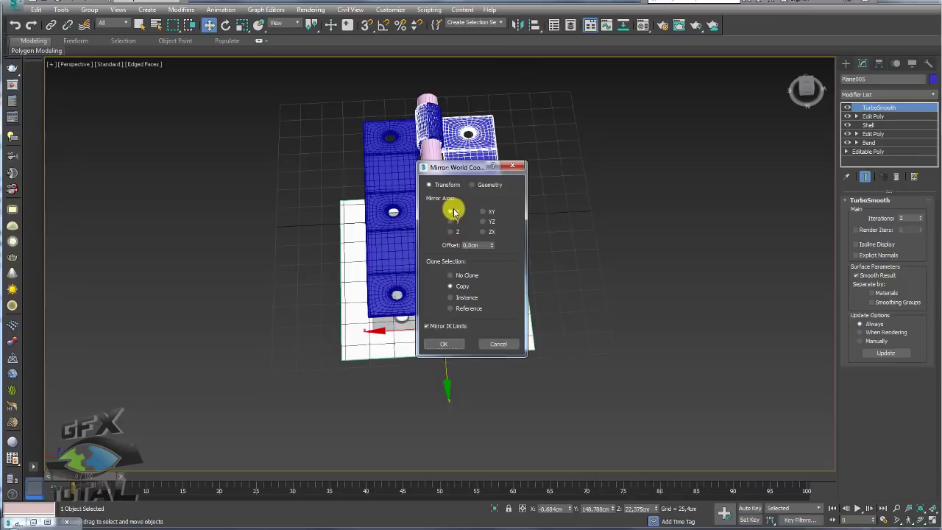
Confirm the X-axis mirrored copy, place it beside the original, and switch off its TurboSmooth.
{"action": "left_click", "coordinate": [447, 344]}
{"action": "scroll", "coordinate": [455, 264], "scroll_direction": "up", "scroll_amount": 3}
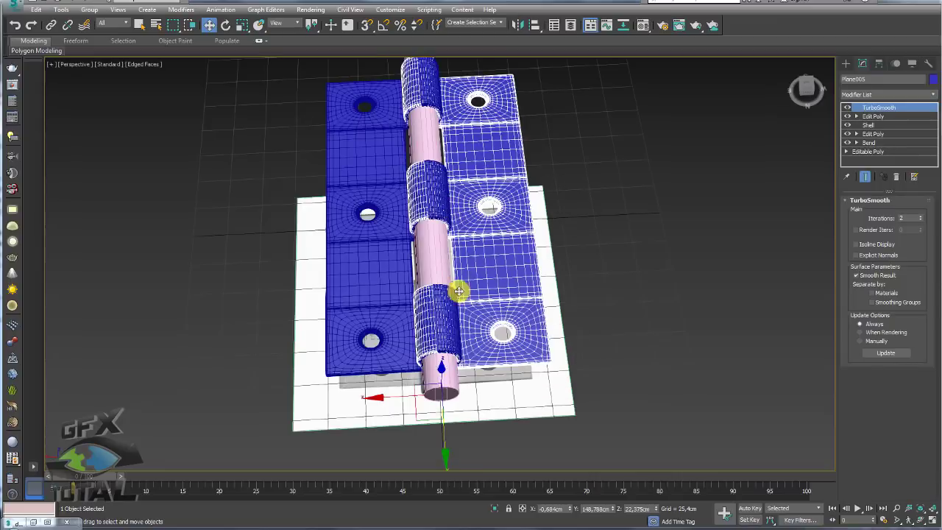
{"action": "mouse_move", "coordinate": [399, 398]}
{"action": "left_mouse_down"}
{"action": "mouse_move", "coordinate": [668, 364]}
{"action": "mouse_move", "coordinate": [641, 256]}
{"action": "left_mouse_up"}
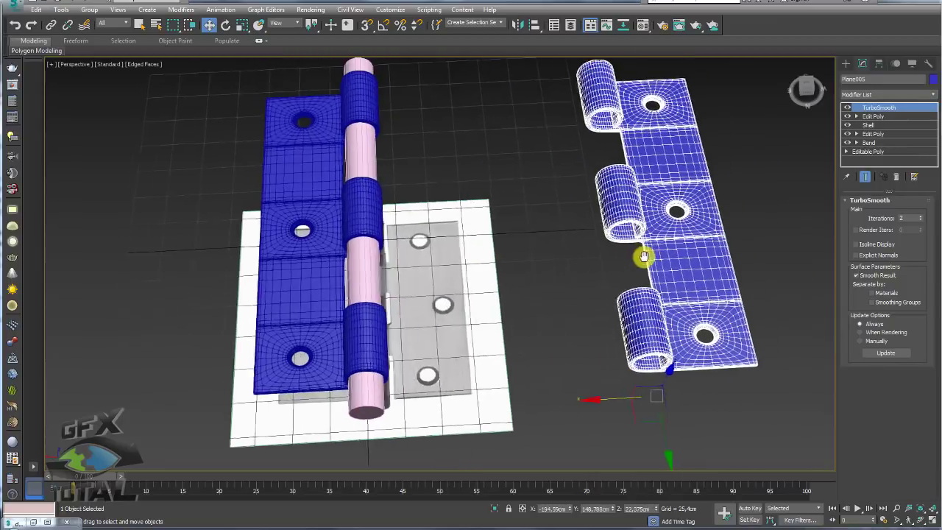
{"action": "mouse_move", "coordinate": [641, 256]}
{"action": "middle_mouse_down", "text": "alt"}
{"action": "mouse_move", "coordinate": [685, 279]}
{"action": "mouse_move", "coordinate": [644, 281]}
{"action": "middle_mouse_up", "text": "alt"}
{"action": "mouse_move", "coordinate": [540, 251]}
{"action": "middle_mouse_down", "text": "alt"}
{"action": "mouse_move", "coordinate": [546, 185]}
{"action": "mouse_move", "coordinate": [552, 243]}
{"action": "mouse_move", "coordinate": [572, 278]}
{"action": "mouse_move", "coordinate": [550, 265]}
{"action": "middle_mouse_up", "text": "alt"}
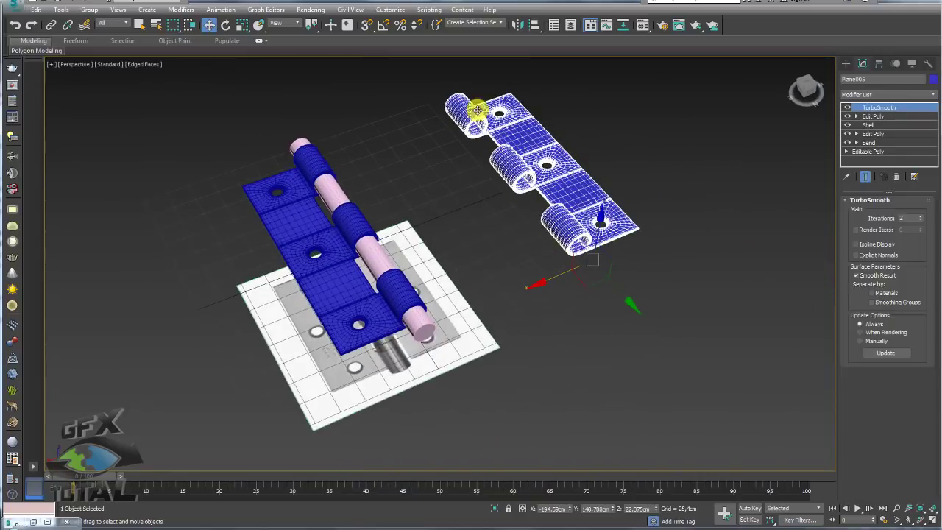
{"action": "mouse_move", "coordinate": [547, 194]}
{"action": "middle_mouse_down", "text": "alt"}
{"action": "mouse_move", "coordinate": [591, 210]}
{"action": "mouse_move", "coordinate": [576, 217]}
{"action": "middle_mouse_up", "text": "alt"}
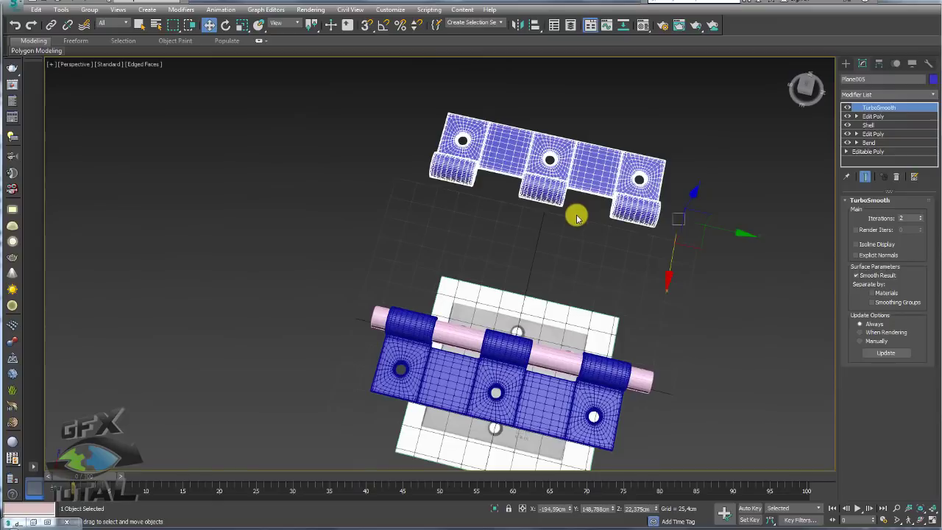
{"action": "left_click", "coordinate": [848, 108]}
{"action": "middle_click_drag", "start_coordinate": [725, 158], "coordinate": [869, 180], "text": "alt"}
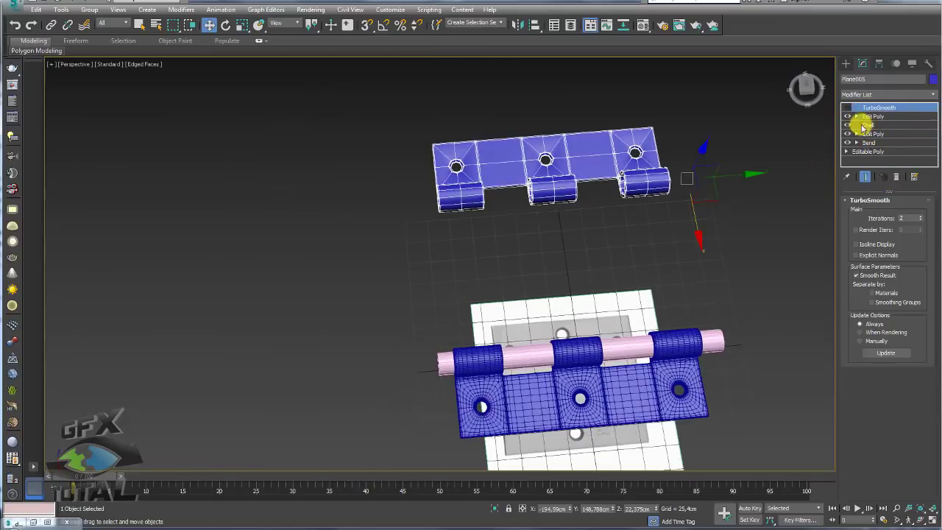
Select the open border along the mirrored leaf plate's side edge.
{"action": "left_click", "coordinate": [857, 117]}
{"action": "left_click", "coordinate": [877, 152]}
{"action": "left_click_drag", "start_coordinate": [338, 110], "coordinate": [508, 234]}
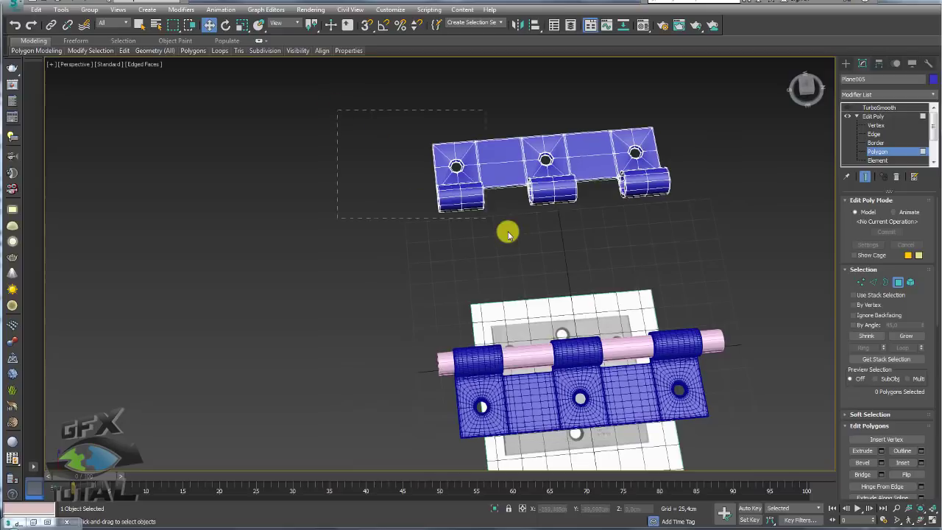
{"action": "scroll", "coordinate": [511, 175], "scroll_direction": "up", "scroll_amount": 2}
{"action": "scroll", "coordinate": [564, 199], "scroll_direction": "up", "scroll_amount": 5}
{"action": "scroll", "coordinate": [576, 213], "scroll_direction": "up", "scroll_amount": 3}
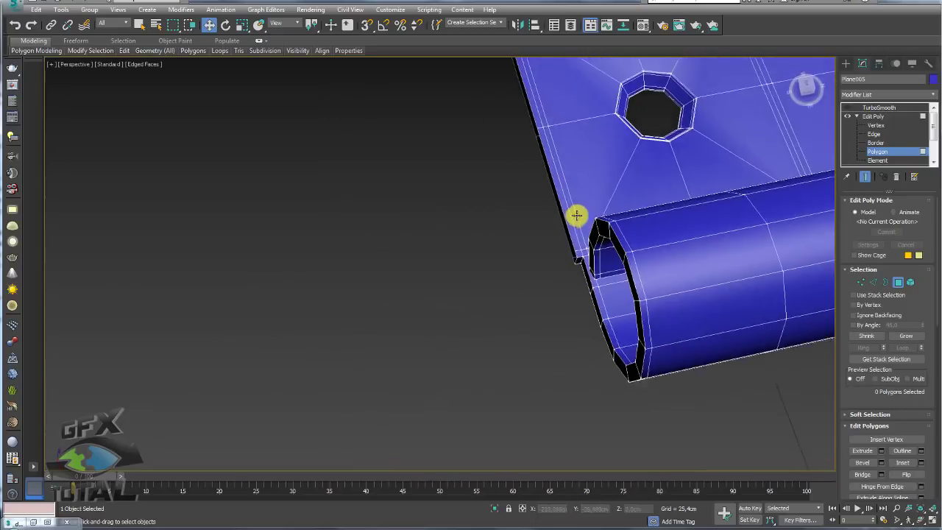
{"action": "scroll", "coordinate": [576, 213], "scroll_direction": "up", "scroll_amount": 2}
{"action": "left_click", "coordinate": [885, 282]}
{"action": "left_click", "coordinate": [542, 193]}
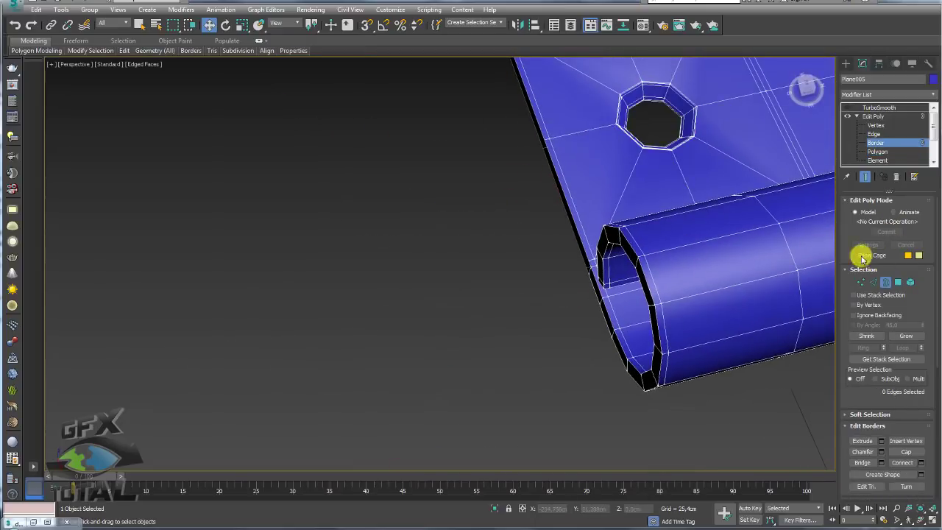
{"action": "left_click", "coordinate": [563, 179]}
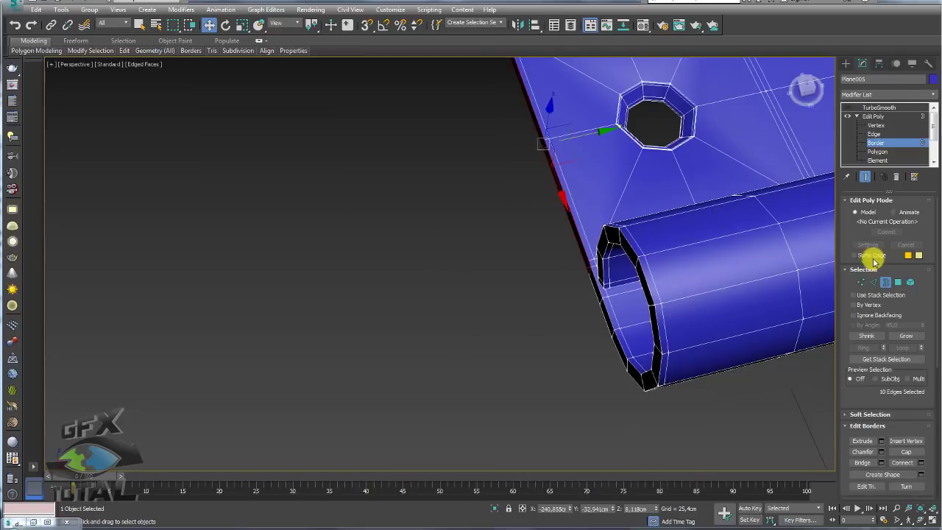
As edges, drop the two extra edges from the selection and Bridge the rest to close the side.
{"action": "left_click", "coordinate": [874, 282]}
{"action": "scroll", "coordinate": [606, 236], "scroll_direction": "down", "scroll_amount": 3}
{"action": "middle_click_drag", "start_coordinate": [606, 235], "coordinate": [684, 185], "text": "alt"}
{"action": "scroll", "coordinate": [662, 203], "scroll_direction": "up", "scroll_amount": 4}
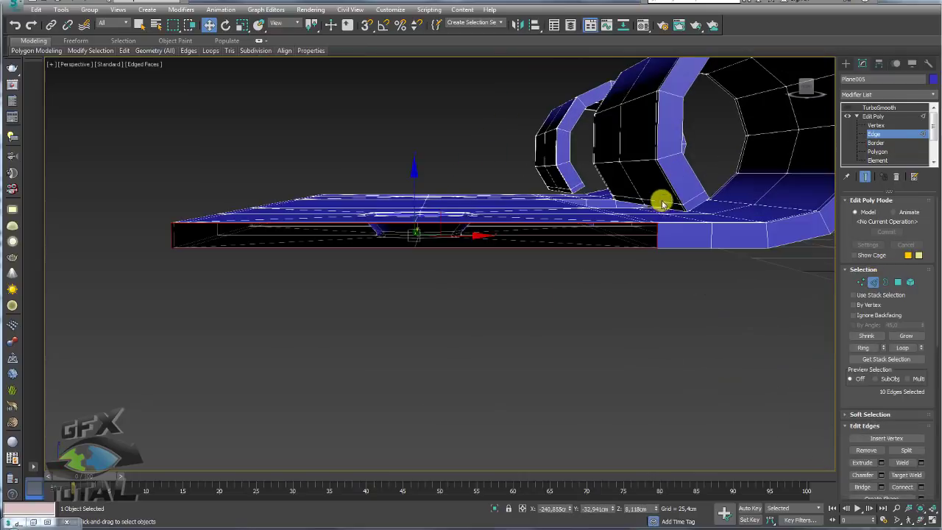
{"action": "left_click", "coordinate": [651, 234], "text": "alt"}
{"action": "left_click", "coordinate": [177, 234], "text": "alt"}
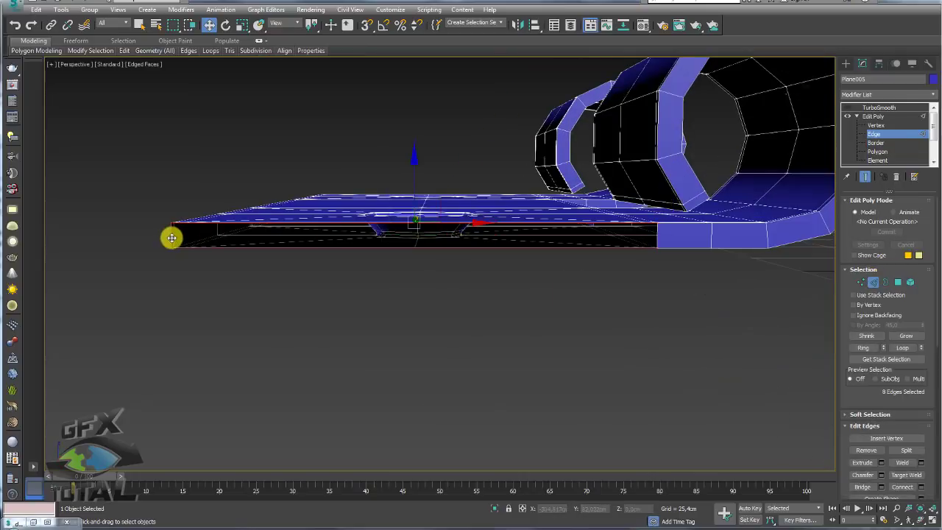
{"action": "mouse_move", "coordinate": [231, 236]}
{"action": "middle_mouse_down", "text": "alt"}
{"action": "mouse_move", "coordinate": [270, 272]}
{"action": "mouse_move", "coordinate": [433, 309]}
{"action": "middle_mouse_up", "text": "alt"}
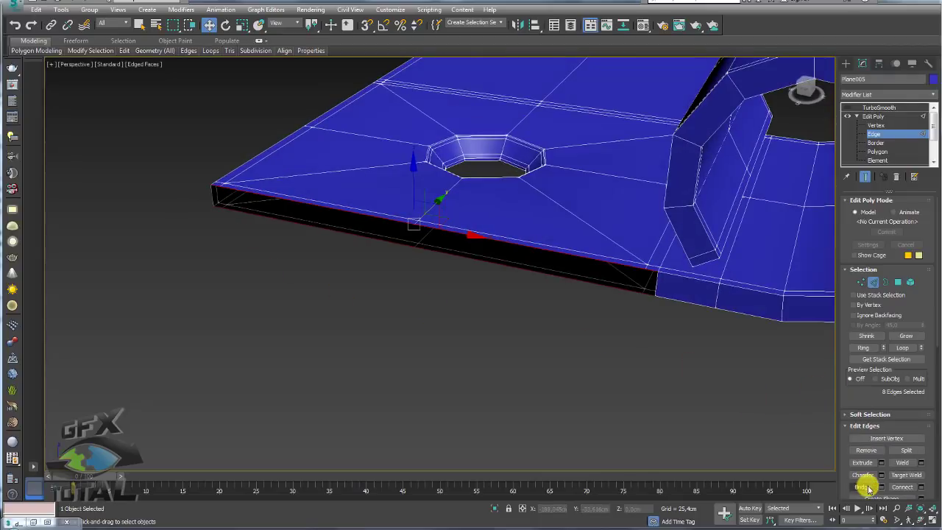
{"action": "left_click", "coordinate": [865, 487]}
{"action": "scroll", "coordinate": [614, 343], "scroll_direction": "down", "scroll_amount": 5}
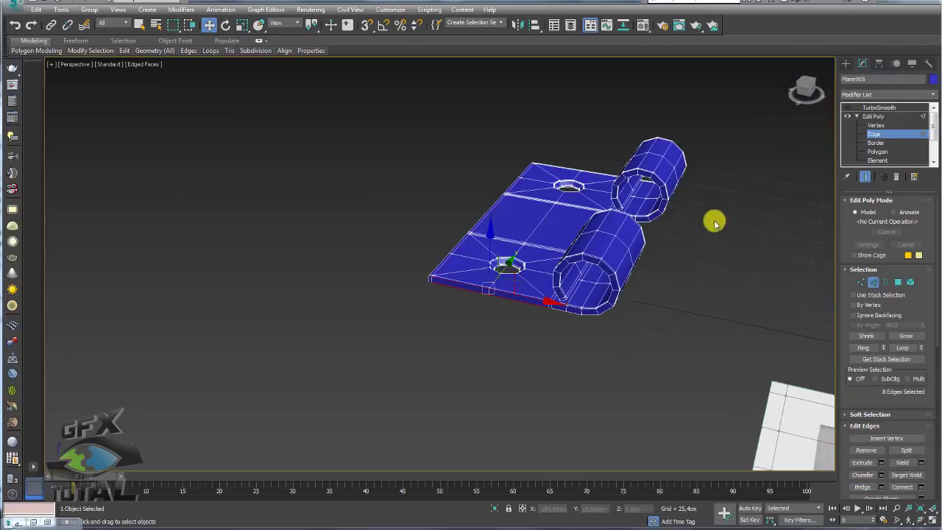
Align the mirrored leaf pivot-to-pivot on X, Y and Z with original leaf Plane004.
{"action": "left_click", "coordinate": [870, 116]}
{"action": "mouse_move", "coordinate": [604, 243]}
{"action": "middle_mouse_down", "text": "alt"}
{"action": "mouse_move", "coordinate": [557, 244]}
{"action": "mouse_move", "coordinate": [567, 275]}
{"action": "mouse_move", "coordinate": [546, 275]}
{"action": "middle_mouse_up", "text": "alt"}
{"action": "key", "text": "alt+a"}
{"action": "left_click", "coordinate": [406, 262]}
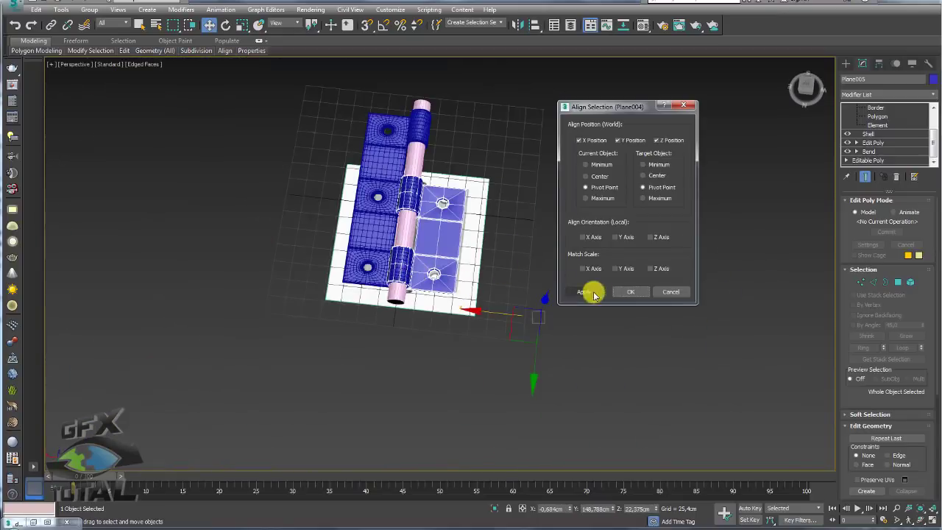
{"action": "left_click", "coordinate": [630, 289]}
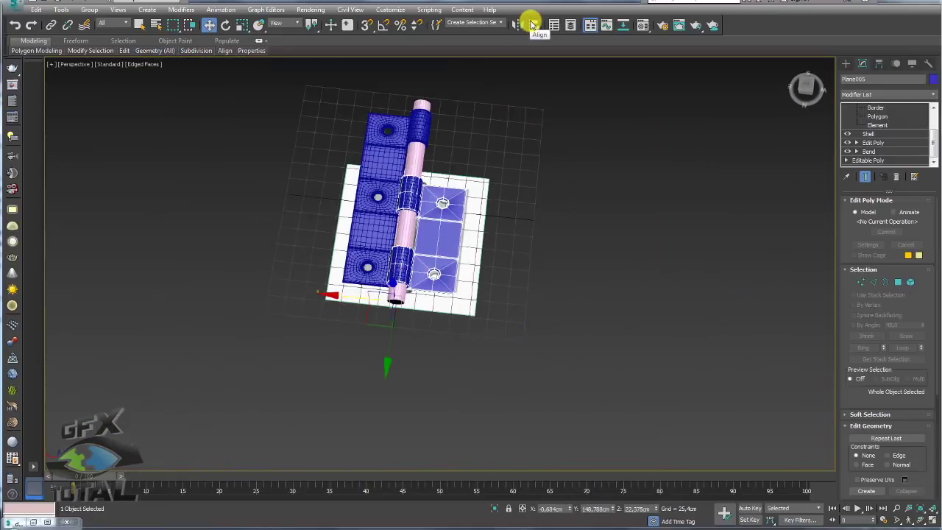
Slide the mirrored leaf along the pin axis until its knuckles interlock.
{"action": "mouse_move", "coordinate": [515, 147]}
{"action": "middle_mouse_down", "text": "alt"}
{"action": "mouse_move", "coordinate": [447, 178]}
{"action": "mouse_move", "coordinate": [402, 227]}
{"action": "middle_mouse_up", "text": "alt"}
{"action": "scroll", "coordinate": [300, 257], "scroll_direction": "up", "scroll_amount": 5}
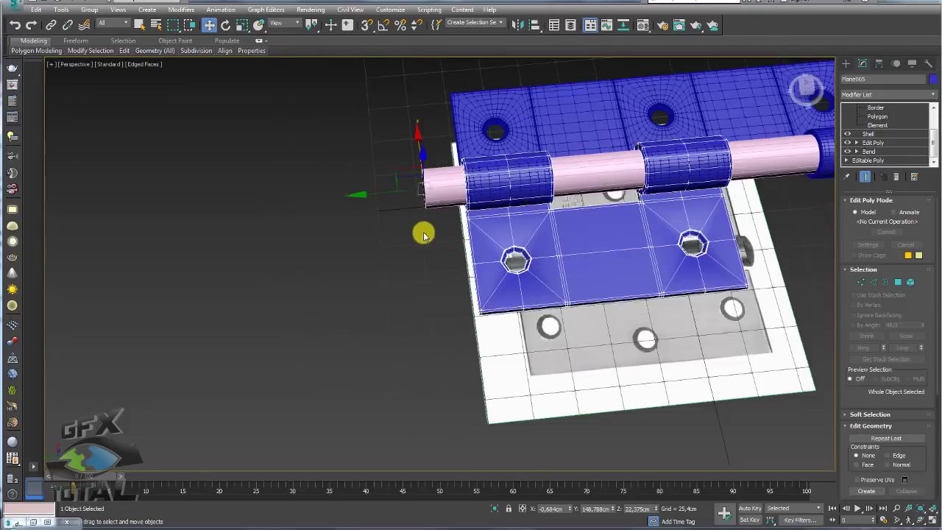
{"action": "scroll", "coordinate": [329, 208], "scroll_direction": "up", "scroll_amount": 3}
{"action": "left_click_drag", "start_coordinate": [268, 199], "coordinate": [412, 201]}
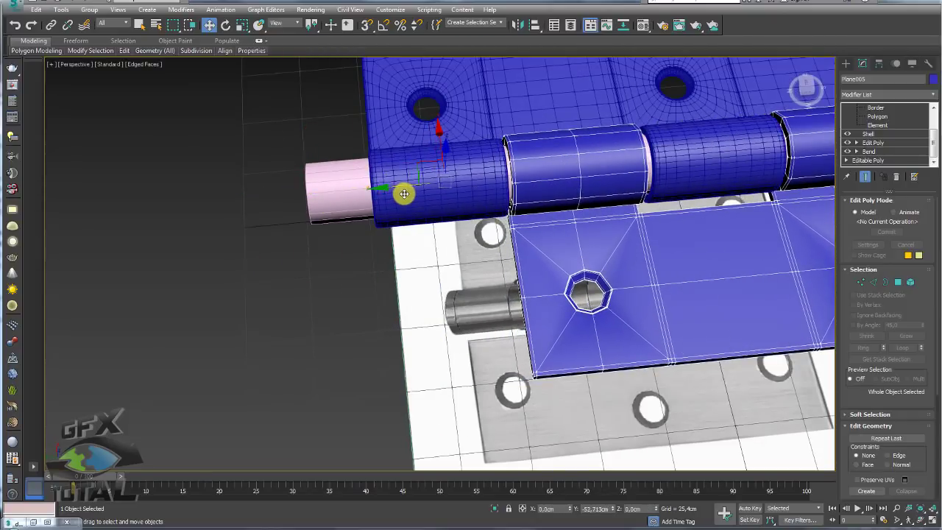
{"action": "scroll", "coordinate": [412, 201], "scroll_direction": "down", "scroll_amount": 5}
{"action": "mouse_move", "coordinate": [547, 242]}
{"action": "middle_mouse_down", "text": "alt"}
{"action": "mouse_move", "coordinate": [547, 288]}
{"action": "mouse_move", "coordinate": [637, 221]}
{"action": "mouse_move", "coordinate": [541, 173]}
{"action": "mouse_move", "coordinate": [460, 244]}
{"action": "mouse_move", "coordinate": [439, 250]}
{"action": "mouse_move", "coordinate": [422, 201]}
{"action": "mouse_move", "coordinate": [437, 228]}
{"action": "mouse_move", "coordinate": [549, 218]}
{"action": "middle_mouse_up", "text": "alt"}
{"action": "scroll", "coordinate": [541, 173], "scroll_direction": "up", "scroll_amount": 3}
{"action": "scroll", "coordinate": [549, 218], "scroll_direction": "up", "scroll_amount": 2}
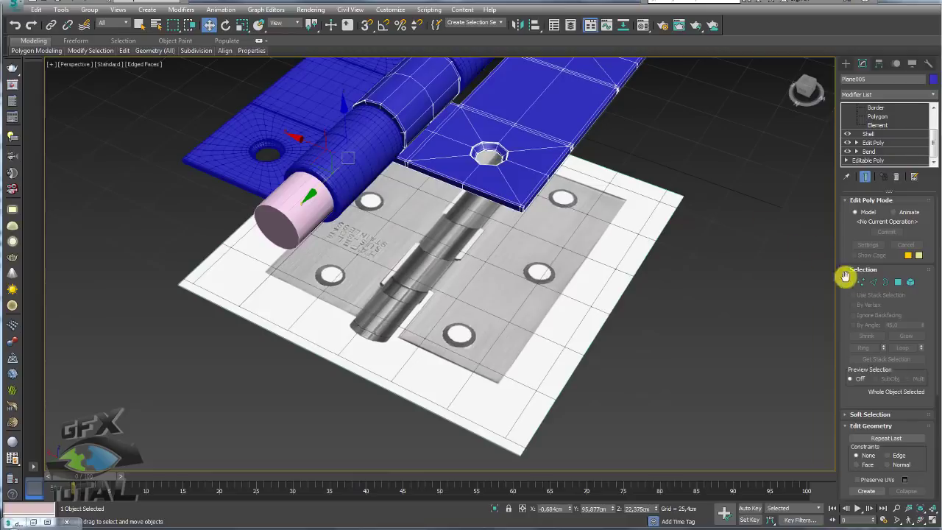
Select the eight side polygons around the mirrored leaf's plate.
{"action": "left_click", "coordinate": [897, 282]}
{"action": "scroll", "coordinate": [499, 189], "scroll_direction": "up", "scroll_amount": 3}
{"action": "scroll", "coordinate": [528, 217], "scroll_direction": "up", "scroll_amount": 2}
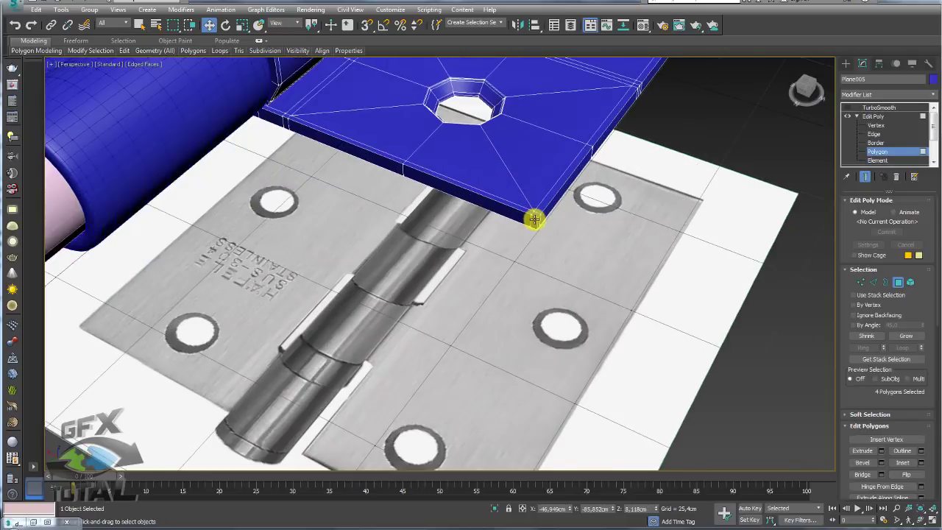
{"action": "left_click", "coordinate": [501, 206]}
{"action": "left_click", "coordinate": [287, 122], "text": "ctrl"}
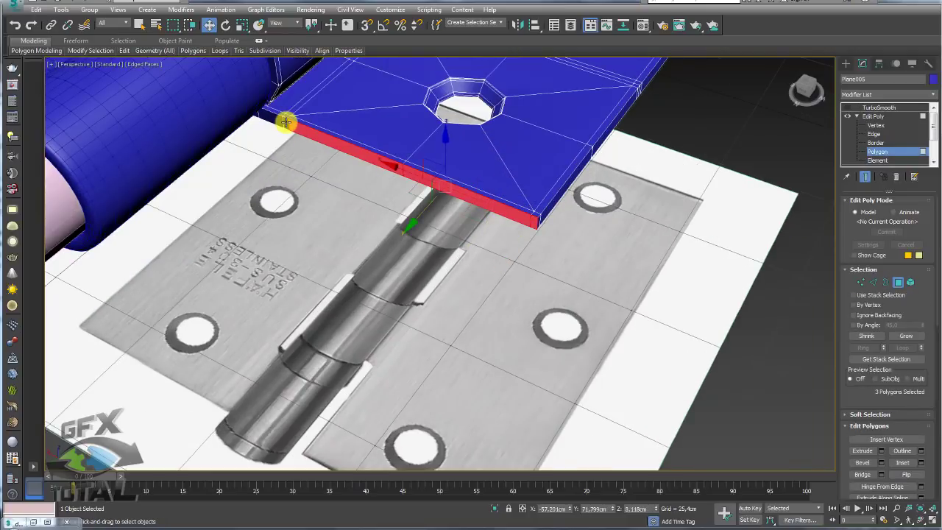
{"action": "left_click", "coordinate": [285, 122], "text": "ctrl"}
{"action": "scroll", "coordinate": [582, 143], "scroll_direction": "down", "scroll_amount": 3}
{"action": "middle_click_drag", "start_coordinate": [582, 143], "coordinate": [515, 155], "text": "alt"}
{"action": "scroll", "coordinate": [484, 250], "scroll_direction": "up", "scroll_amount": 3}
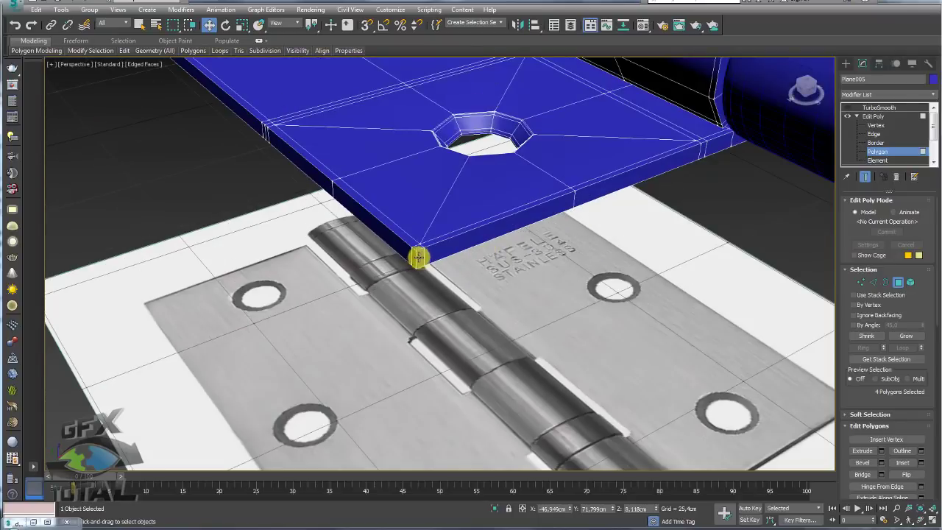
{"action": "left_click", "coordinate": [447, 246], "text": "ctrl"}
{"action": "left_click", "coordinate": [663, 171], "text": "ctrl"}
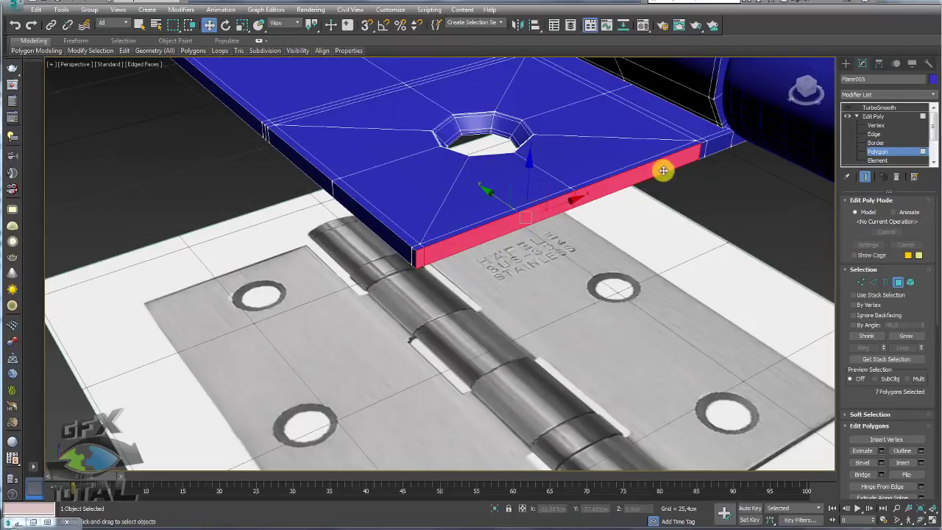
{"action": "left_click", "coordinate": [701, 152], "text": "ctrl"}
{"action": "scroll", "coordinate": [677, 194], "scroll_direction": "down", "scroll_amount": 4}
{"action": "middle_click_drag", "start_coordinate": [626, 242], "coordinate": [736, 309], "text": "alt"}
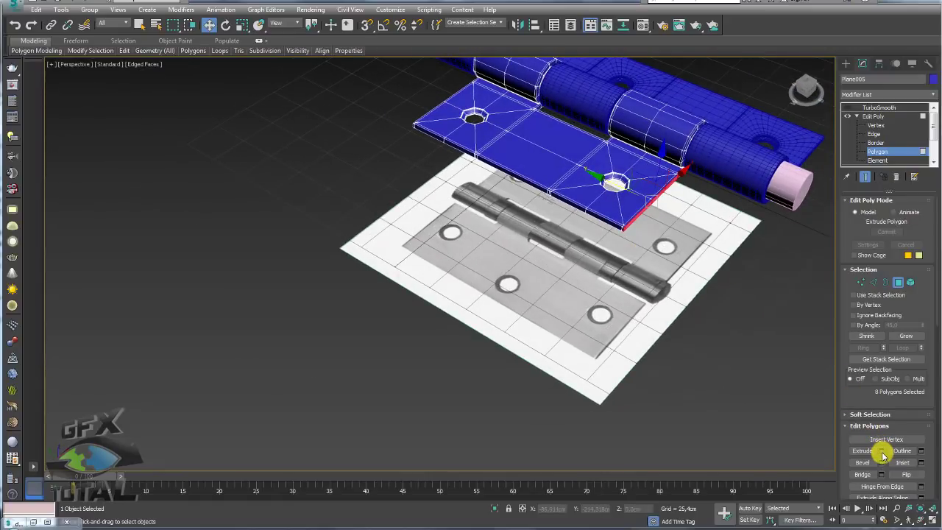
Extrude the eight side polygons outward, committing with the extra height reset to zero.
{"action": "left_click", "coordinate": [881, 452]}
{"action": "middle_click_drag", "start_coordinate": [560, 273], "coordinate": [444, 304], "text": "alt"}
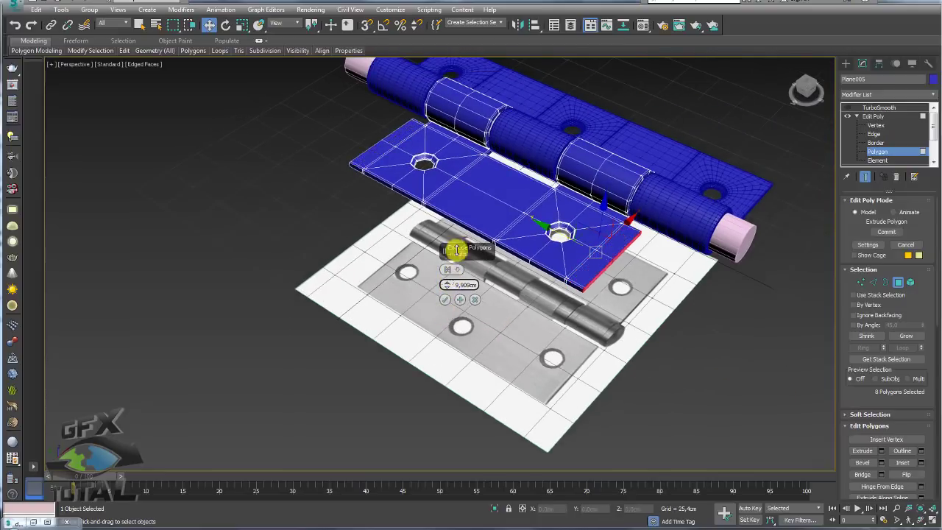
{"action": "left_click_drag", "start_coordinate": [447, 283], "coordinate": [456, 223]}
{"action": "key", "text": "t"}
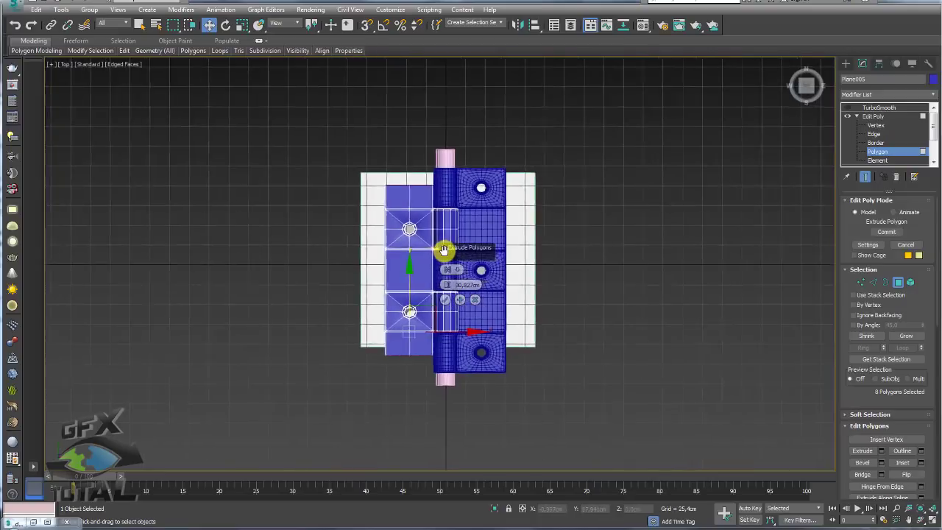
{"action": "scroll", "coordinate": [444, 252], "scroll_direction": "up", "scroll_amount": 2}
{"action": "mouse_move", "coordinate": [448, 284]}
{"action": "left_mouse_down"}
{"action": "mouse_move", "coordinate": [448, 267]}
{"action": "mouse_move", "coordinate": [458, 265]}
{"action": "left_mouse_up"}
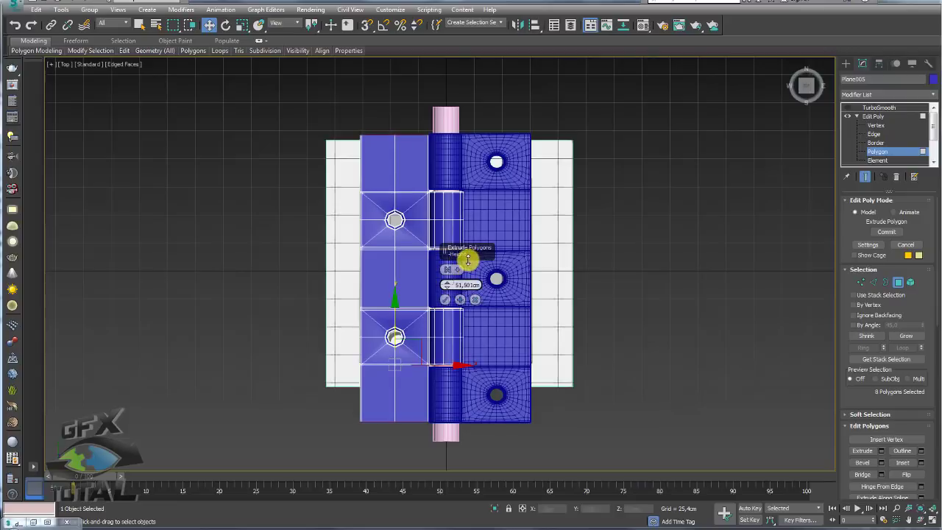
{"action": "left_click", "coordinate": [460, 299]}
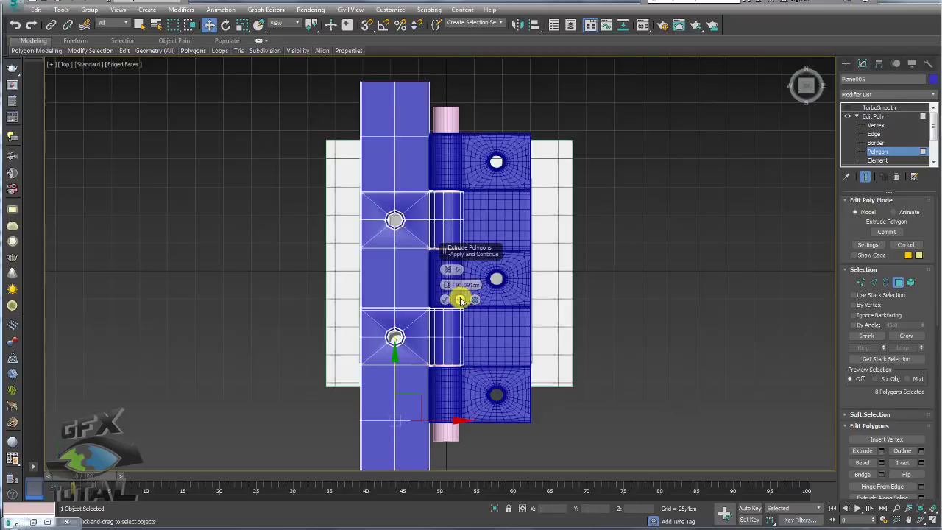
{"action": "right_click", "coordinate": [448, 286]}
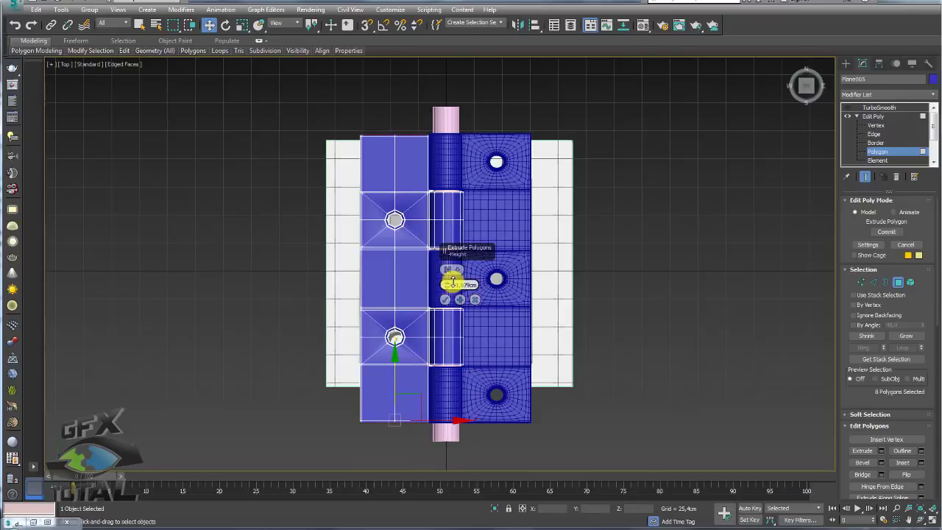
{"action": "left_click", "coordinate": [445, 300]}
{"action": "scroll", "coordinate": [505, 231], "scroll_direction": "up", "scroll_amount": 2}
{"action": "scroll", "coordinate": [498, 240], "scroll_direction": "up", "scroll_amount": 1}
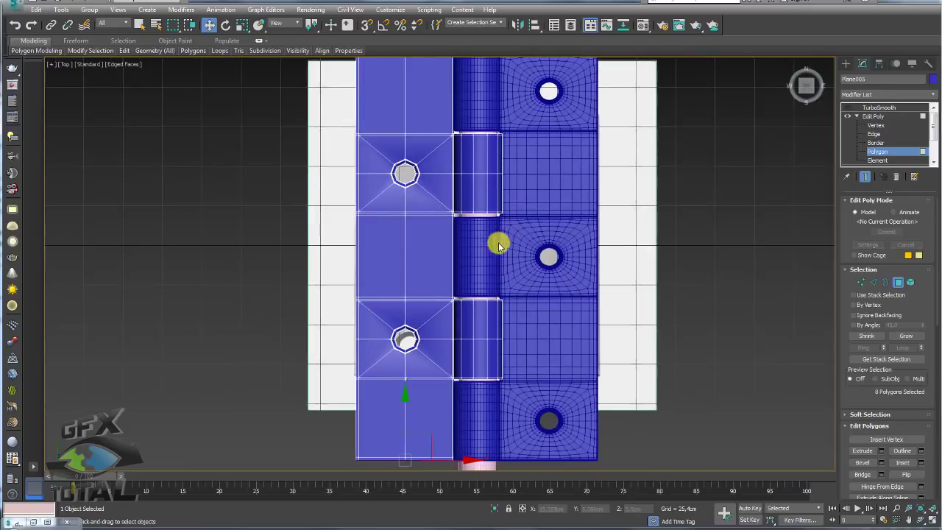
Connect the edges across the leaf's upper panel with a new edge loop, moved down the panel.
{"action": "left_click", "coordinate": [867, 116]}
{"action": "scroll", "coordinate": [418, 196], "scroll_direction": "down", "scroll_amount": 1}
{"action": "scroll", "coordinate": [414, 241], "scroll_direction": "down", "scroll_amount": 2}
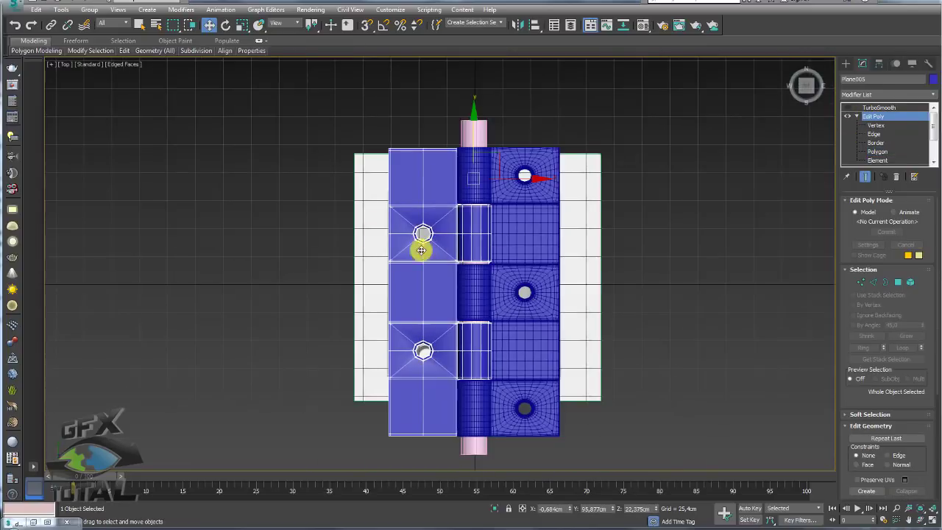
{"action": "scroll", "coordinate": [394, 248], "scroll_direction": "up", "scroll_amount": 1}
{"action": "scroll", "coordinate": [442, 226], "scroll_direction": "up", "scroll_amount": 1}
{"action": "scroll", "coordinate": [461, 256], "scroll_direction": "up", "scroll_amount": 1}
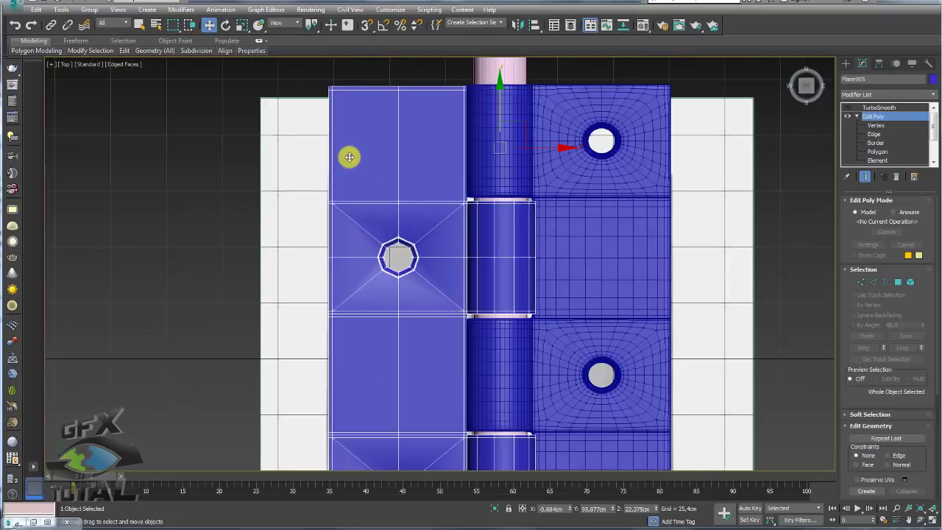
{"action": "left_click", "coordinate": [874, 284]}
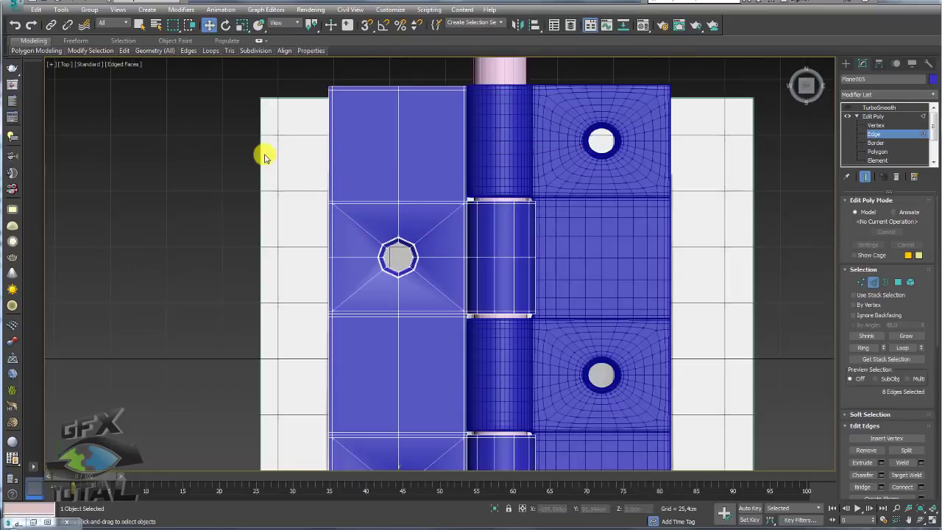
{"action": "left_click_drag", "start_coordinate": [269, 157], "coordinate": [502, 163]}
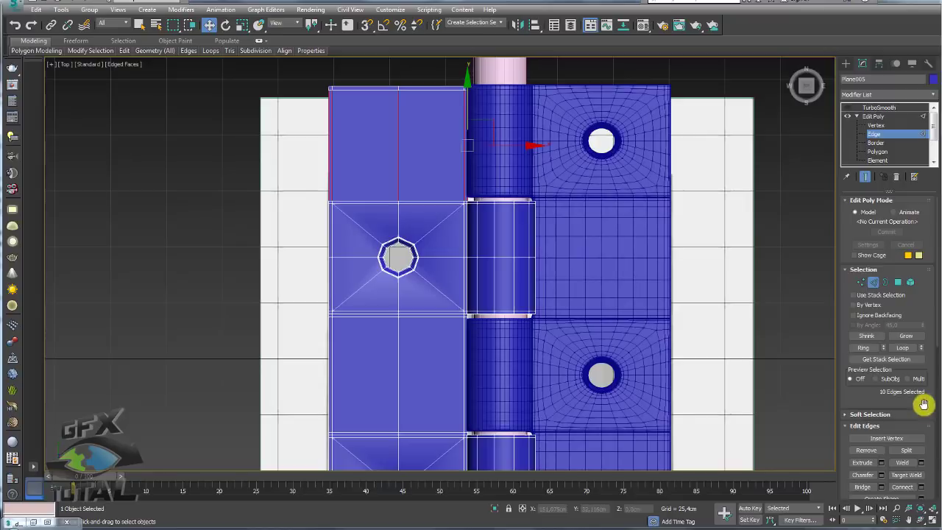
{"action": "mouse_move", "coordinate": [926, 472]}
{"action": "left_mouse_down"}
{"action": "mouse_move", "coordinate": [931, 351]}
{"action": "mouse_move", "coordinate": [921, 393]}
{"action": "left_mouse_up"}
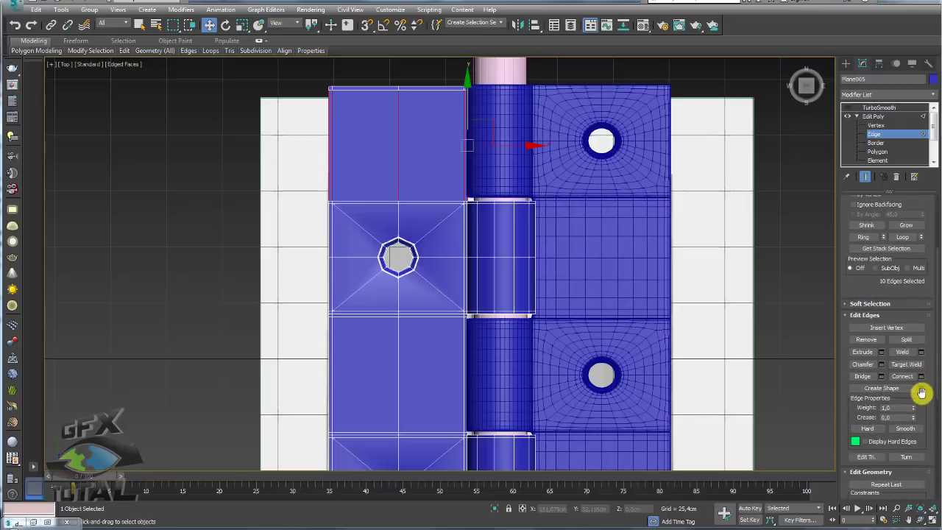
{"action": "left_click", "coordinate": [920, 377]}
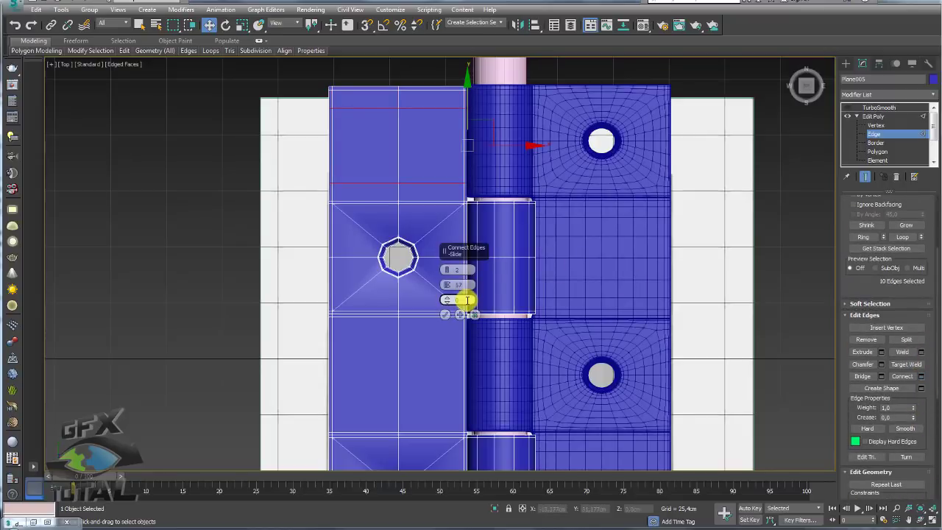
{"action": "left_click", "coordinate": [444, 314]}
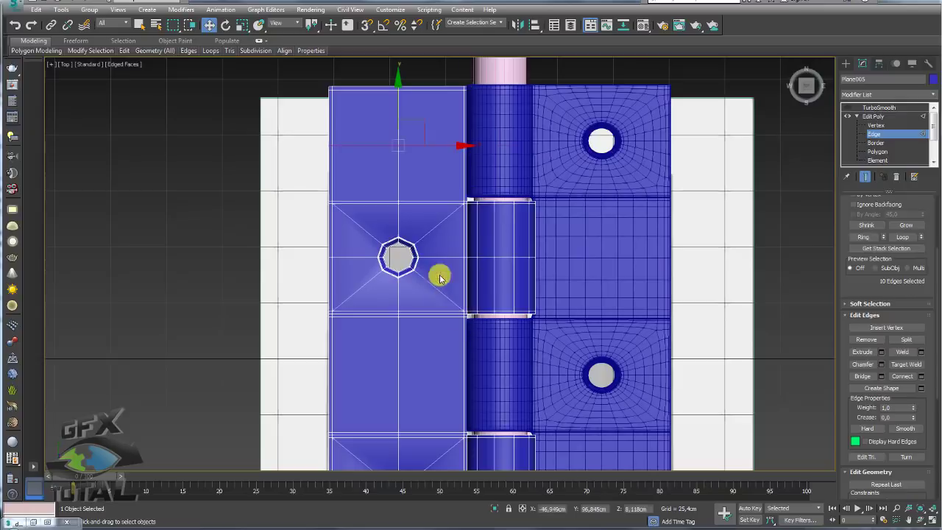
{"action": "left_click_drag", "start_coordinate": [396, 125], "coordinate": [393, 150]}
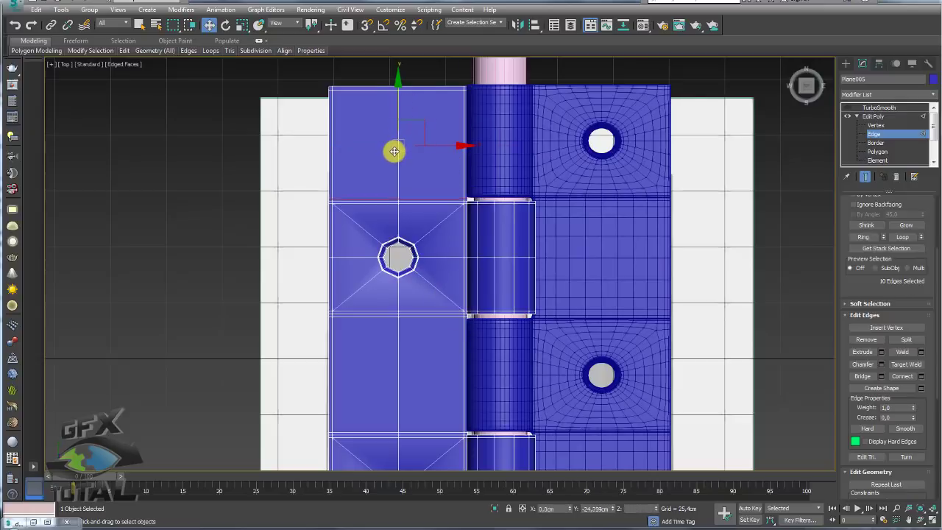
Connect the upper panel's vertical edges with a crossing horizontal edge.
{"action": "left_click", "coordinate": [465, 147]}
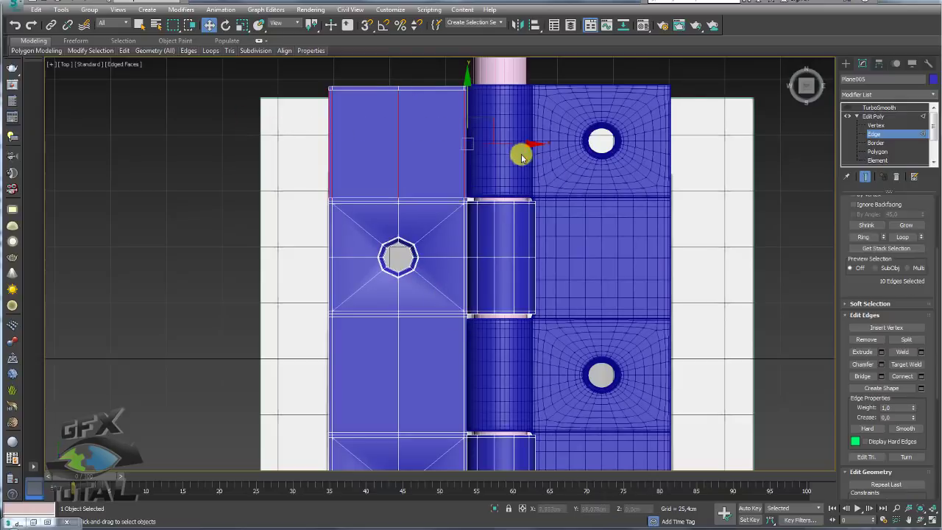
{"action": "left_click", "coordinate": [904, 376]}
{"action": "middle_click_drag", "start_coordinate": [390, 147], "coordinate": [419, 192]}
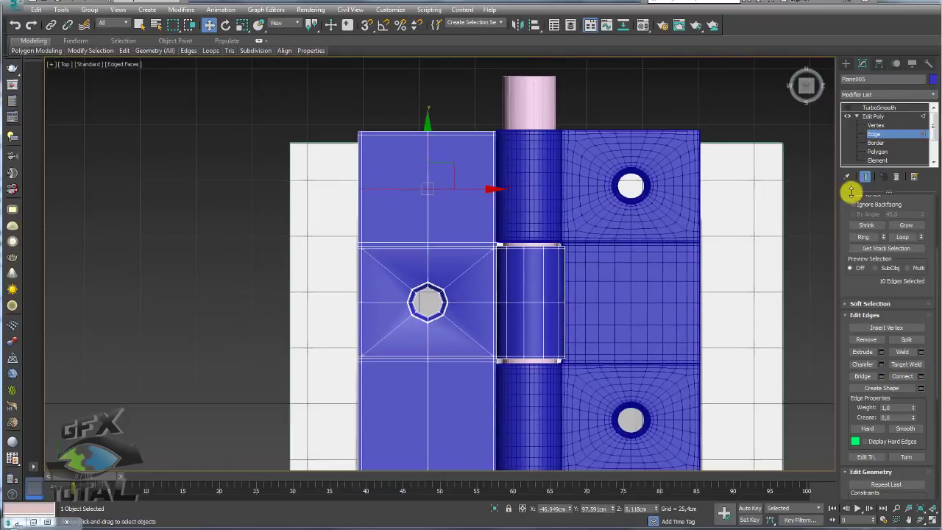
{"action": "left_click", "coordinate": [873, 126]}
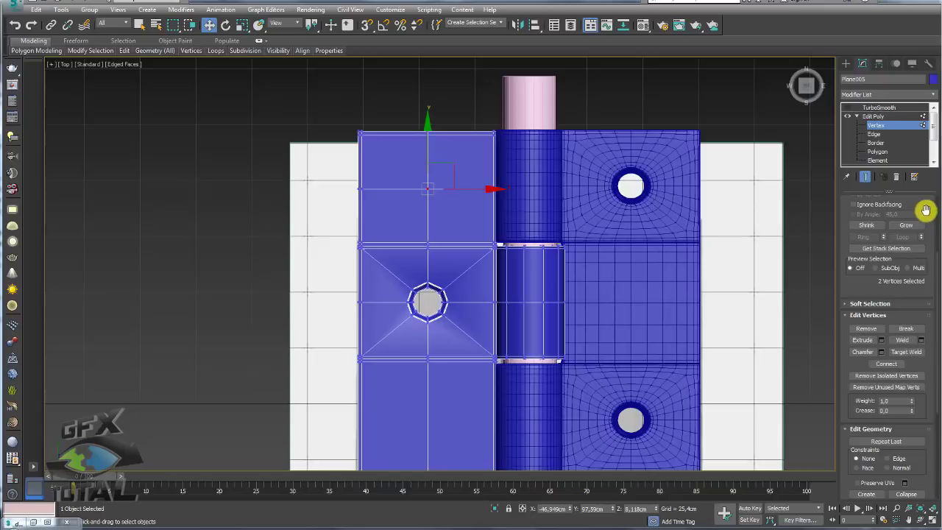
Extrude the centre vertex with a width value into a small octagonal ring.
{"action": "left_click_drag", "start_coordinate": [924, 210], "coordinate": [931, 361]}
{"action": "left_click", "coordinate": [898, 274]}
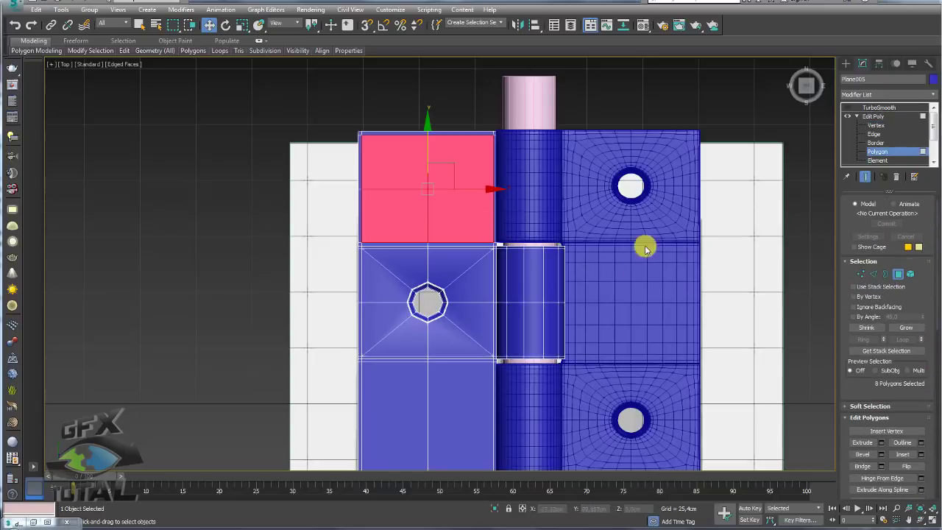
{"action": "left_click", "coordinate": [861, 274]}
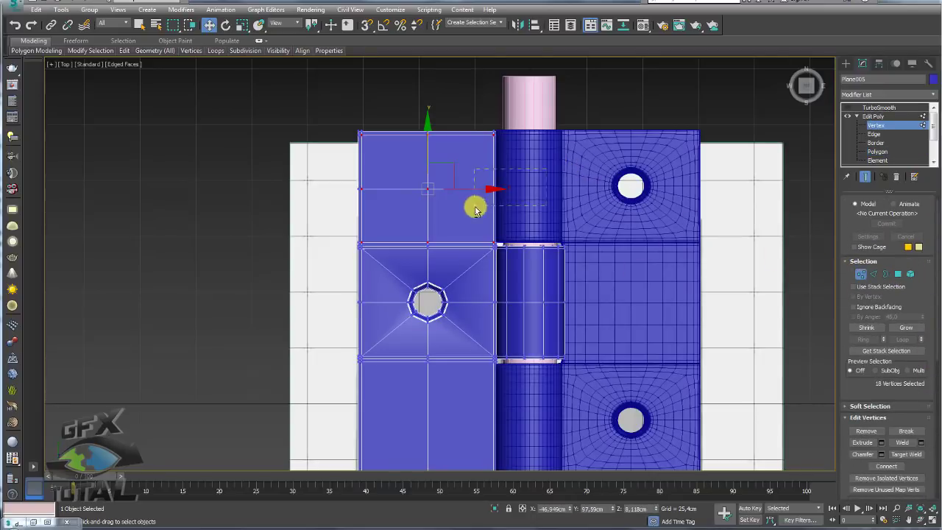
{"action": "left_click_drag", "start_coordinate": [474, 209], "coordinate": [471, 204]}
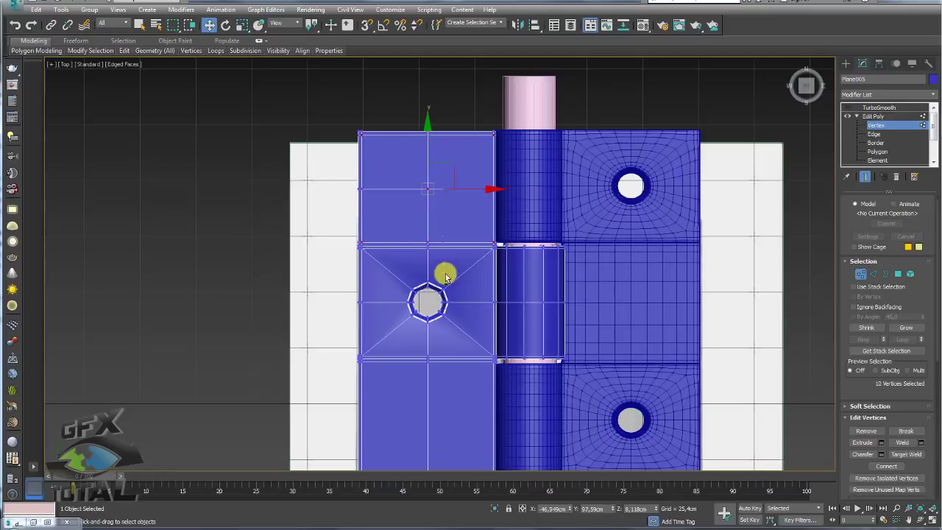
{"action": "scroll", "coordinate": [410, 176], "scroll_direction": "up", "scroll_amount": 2}
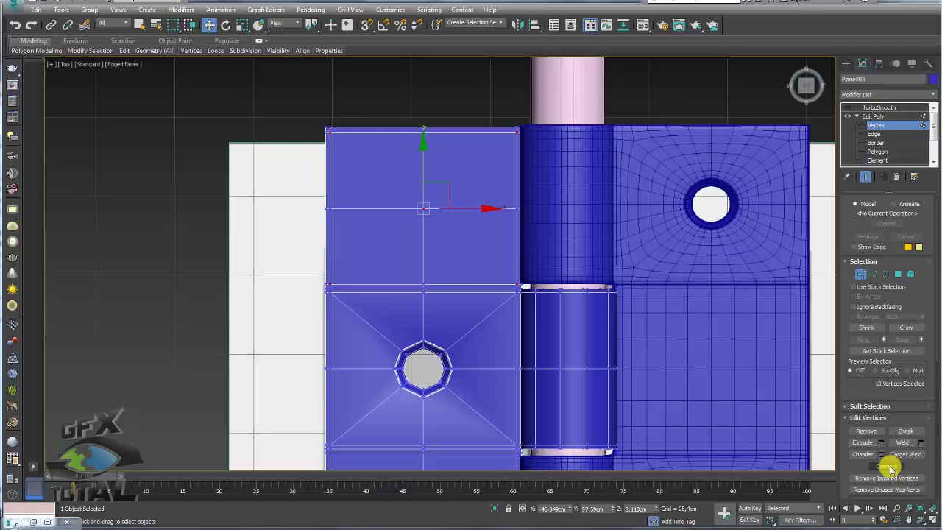
{"action": "mouse_move", "coordinate": [378, 217]}
{"action": "middle_mouse_down", "text": "alt"}
{"action": "mouse_move", "coordinate": [454, 126]}
{"action": "mouse_move", "coordinate": [458, 93]}
{"action": "mouse_move", "coordinate": [466, 98]}
{"action": "mouse_move", "coordinate": [462, 214]}
{"action": "mouse_move", "coordinate": [472, 133]}
{"action": "mouse_move", "coordinate": [461, 187]}
{"action": "mouse_move", "coordinate": [458, 168]}
{"action": "mouse_move", "coordinate": [532, 132]}
{"action": "middle_mouse_up", "text": "alt"}
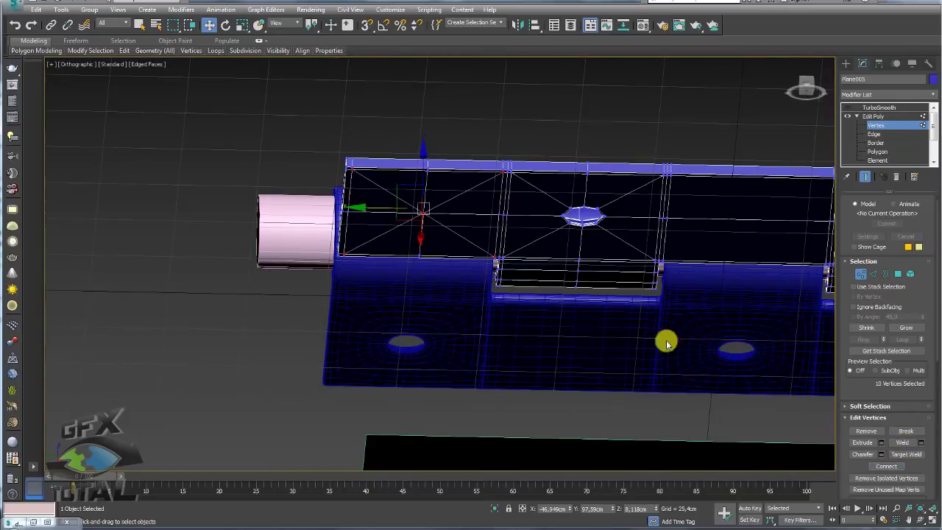
{"action": "mouse_move", "coordinate": [666, 341]}
{"action": "middle_mouse_down", "text": "alt"}
{"action": "mouse_move", "coordinate": [513, 213]}
{"action": "mouse_move", "coordinate": [521, 200]}
{"action": "mouse_move", "coordinate": [506, 353]}
{"action": "middle_mouse_up", "text": "alt"}
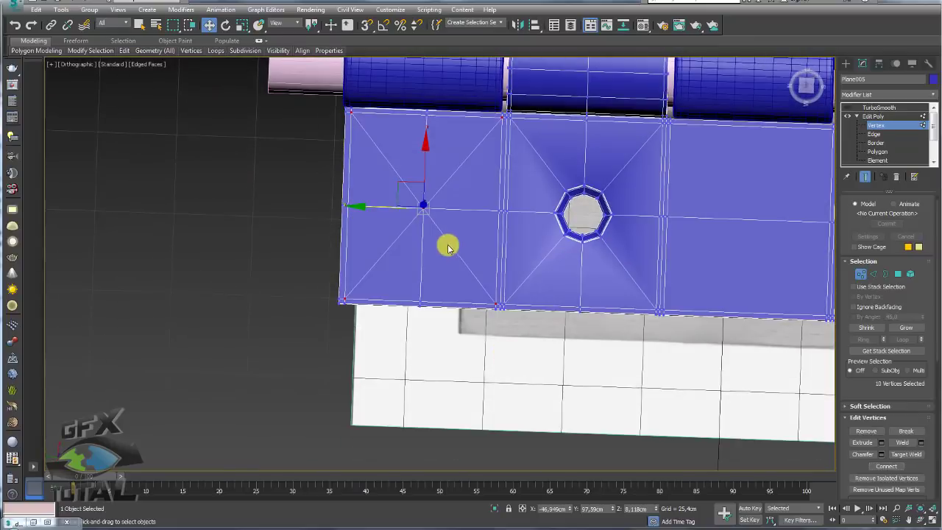
{"action": "scroll", "coordinate": [427, 198], "scroll_direction": "up", "scroll_amount": 5}
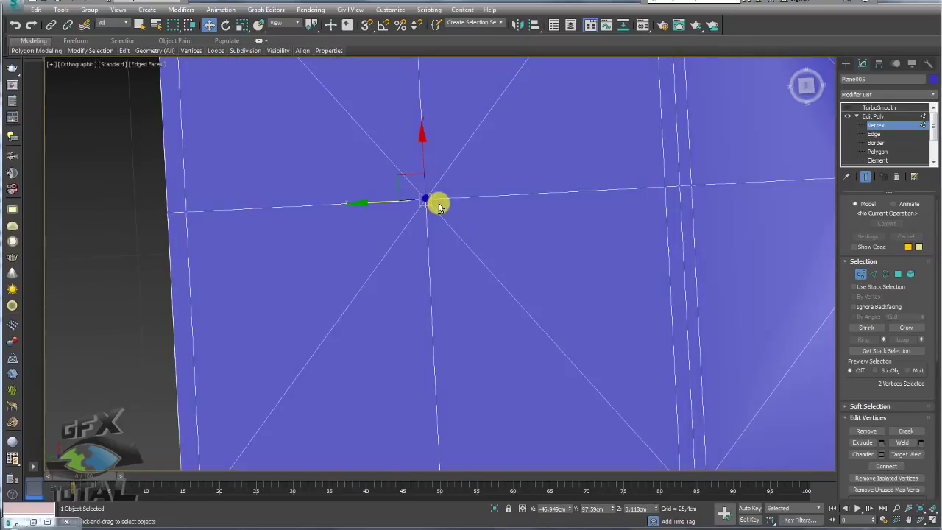
{"action": "left_click", "coordinate": [880, 442]}
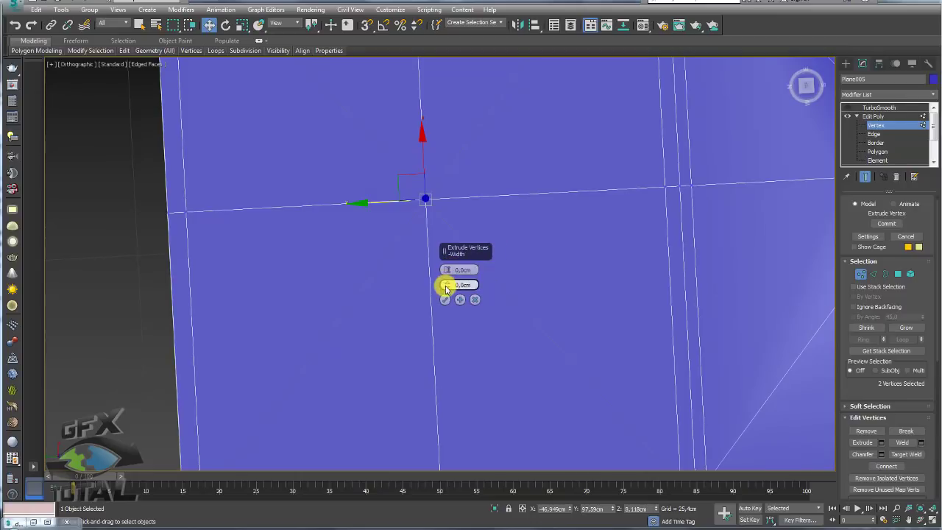
{"action": "left_click_drag", "start_coordinate": [446, 284], "coordinate": [449, 296]}
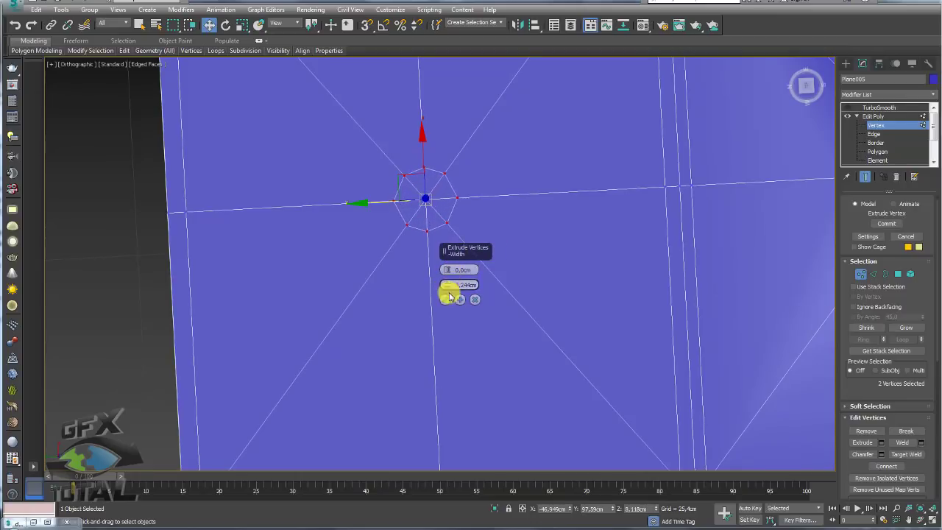
{"action": "left_click", "coordinate": [446, 300]}
Scale the ring vertices up to match the existing screw hole, then select the centre vertex.
{"action": "scroll", "coordinate": [458, 269], "scroll_direction": "down", "scroll_amount": 3}
{"action": "scroll", "coordinate": [484, 256], "scroll_direction": "down", "scroll_amount": 2}
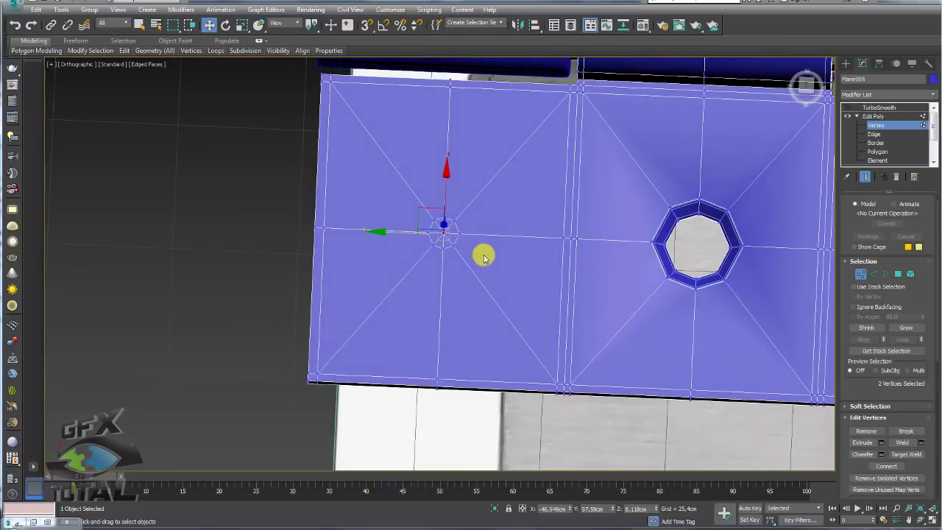
{"action": "key", "text": "t"}
{"action": "scroll", "coordinate": [456, 347], "scroll_direction": "down", "scroll_amount": 1}
{"action": "scroll", "coordinate": [450, 258], "scroll_direction": "up", "scroll_amount": 3}
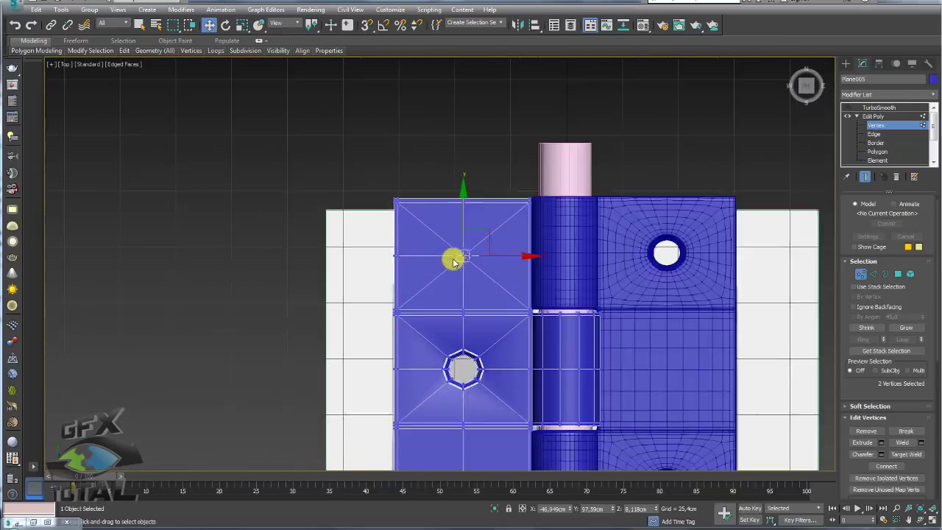
{"action": "scroll", "coordinate": [495, 297], "scroll_direction": "up", "scroll_amount": 2}
{"action": "left_click_drag", "start_coordinate": [430, 289], "coordinate": [496, 225]}
{"action": "key", "text": "r"}
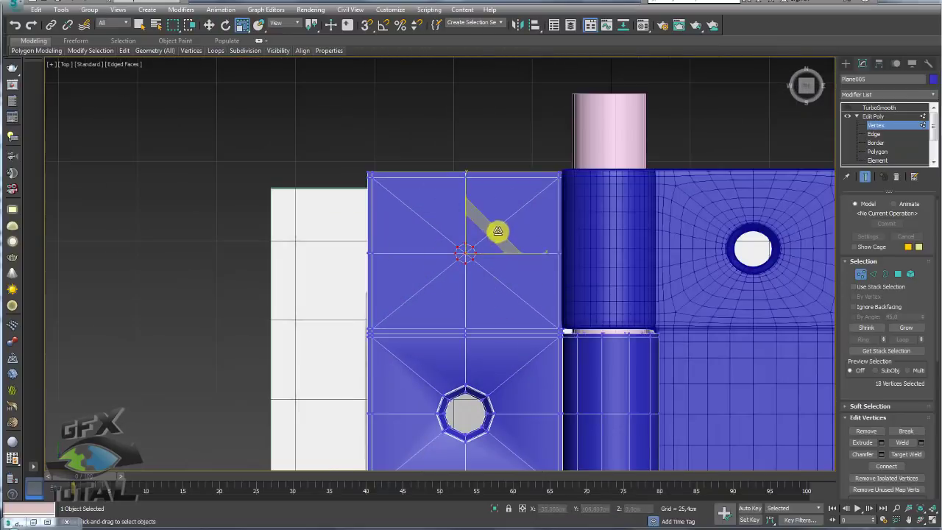
{"action": "left_click_drag", "start_coordinate": [545, 160], "coordinate": [562, 152]}
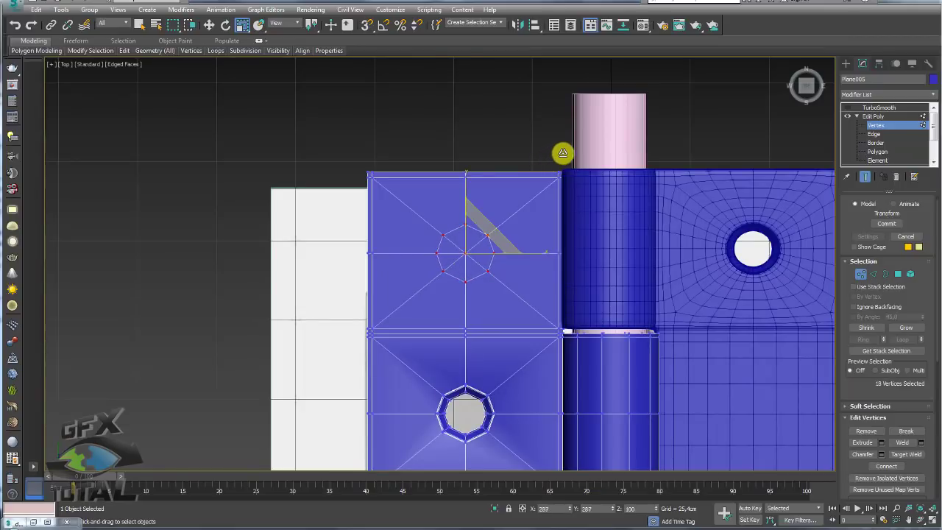
{"action": "left_click", "coordinate": [479, 265]}
{"action": "left_click", "coordinate": [462, 252]}
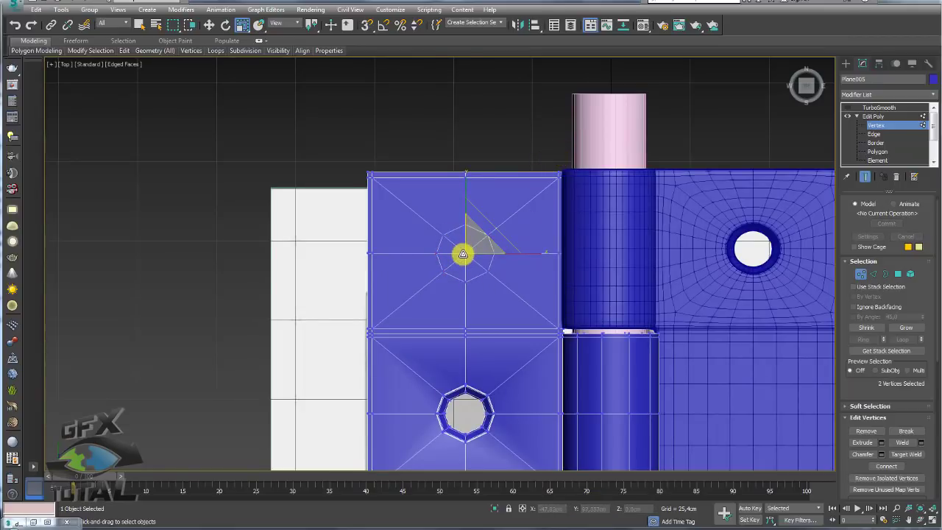
Delete the centre vertex and bridge the octagonal hole's borders into inner walls.
{"action": "key", "text": "Delete"}
{"action": "middle_click_drag", "start_coordinate": [471, 257], "coordinate": [471, 228]}
{"action": "left_click", "coordinate": [886, 275]}
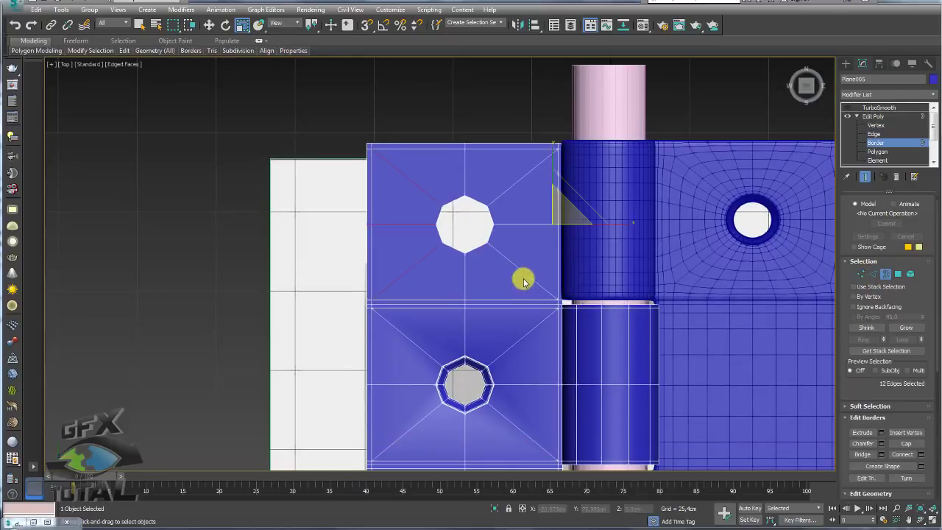
{"action": "left_click", "coordinate": [483, 242]}
{"action": "key", "text": "p"}
{"action": "mouse_move", "coordinate": [505, 258]}
{"action": "middle_mouse_down", "text": "alt"}
{"action": "mouse_move", "coordinate": [551, 225]}
{"action": "mouse_move", "coordinate": [524, 266]}
{"action": "mouse_move", "coordinate": [566, 303]}
{"action": "middle_mouse_up", "text": "alt"}
{"action": "scroll", "coordinate": [551, 225], "scroll_direction": "up", "scroll_amount": 3}
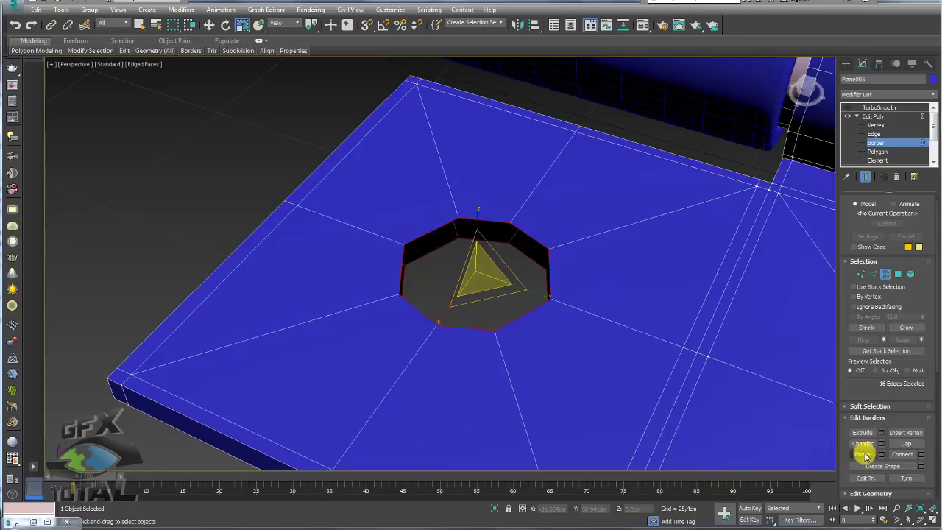
{"action": "left_click", "coordinate": [863, 453]}
Add an edge loop around the hole walls by connecting a ring of wall edges.
{"action": "left_click", "coordinate": [873, 274]}
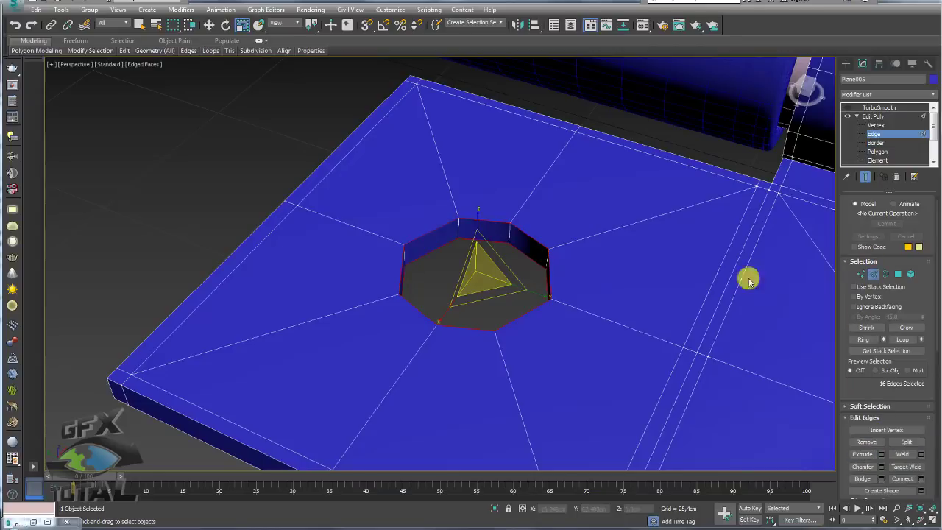
{"action": "left_click", "coordinate": [510, 234]}
{"action": "left_click", "coordinate": [867, 339]}
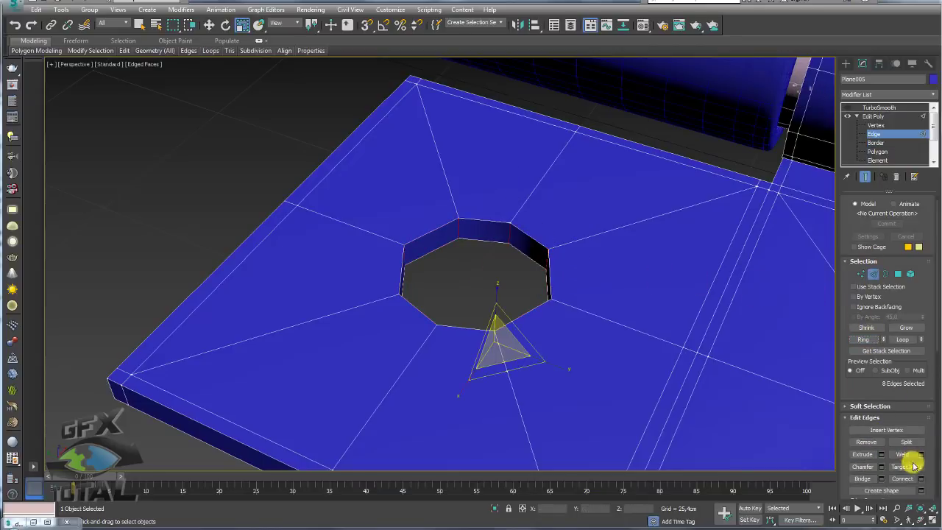
{"action": "left_click", "coordinate": [908, 481]}
{"action": "middle_click_drag", "start_coordinate": [437, 267], "coordinate": [484, 225], "text": "alt"}
{"action": "key", "text": "w"}
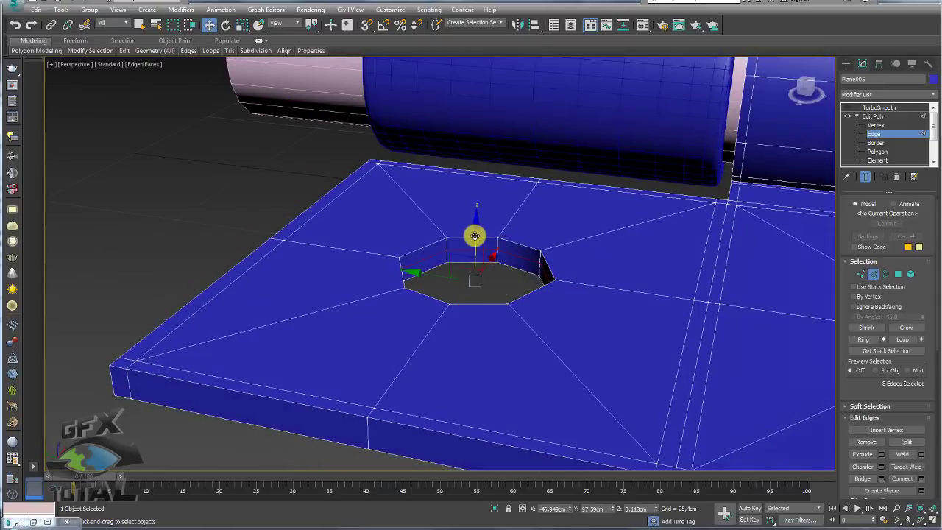
{"action": "left_click_drag", "start_coordinate": [473, 231], "coordinate": [475, 245]}
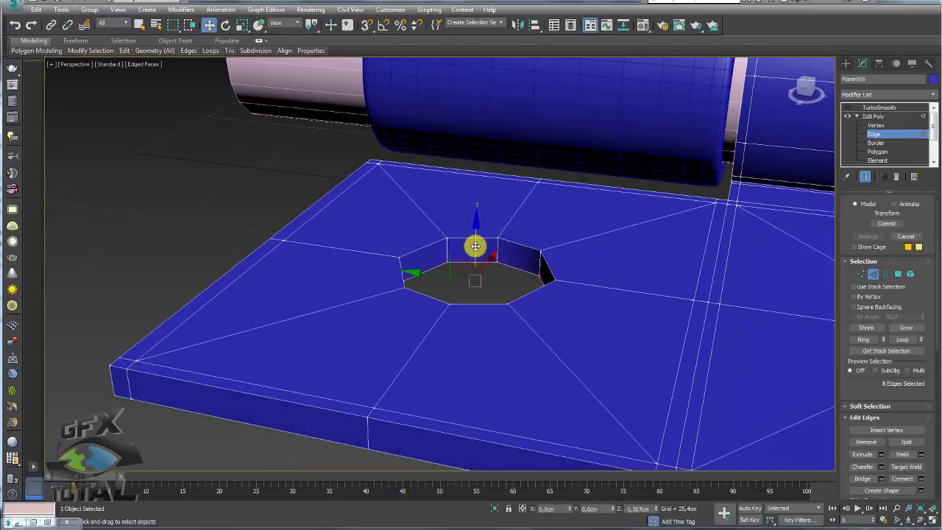
Reselect the wall edge ring and move the new loop up near the hole's rim.
{"action": "left_click", "coordinate": [500, 237]}
{"action": "scroll", "coordinate": [503, 254], "scroll_direction": "up", "scroll_amount": 2}
{"action": "scroll", "coordinate": [500, 236], "scroll_direction": "up", "scroll_amount": 2}
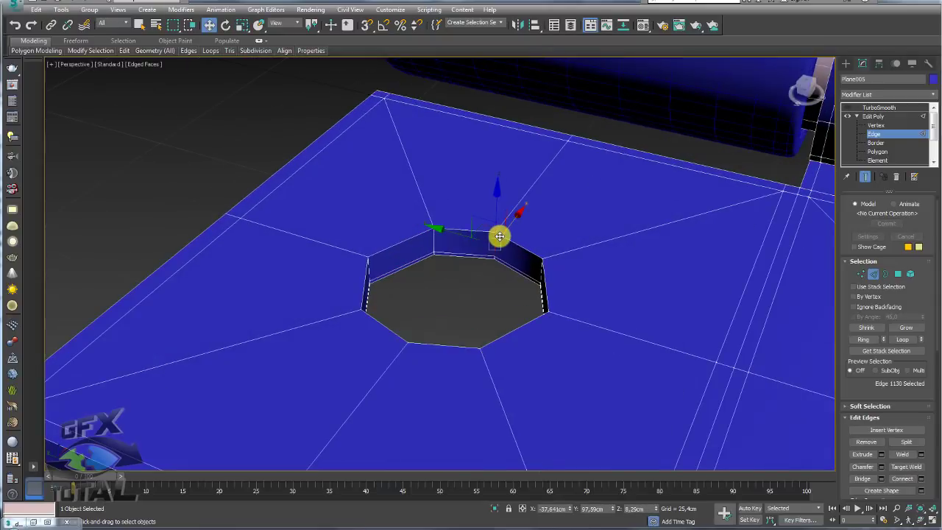
{"action": "scroll", "coordinate": [500, 235], "scroll_direction": "up", "scroll_amount": 2}
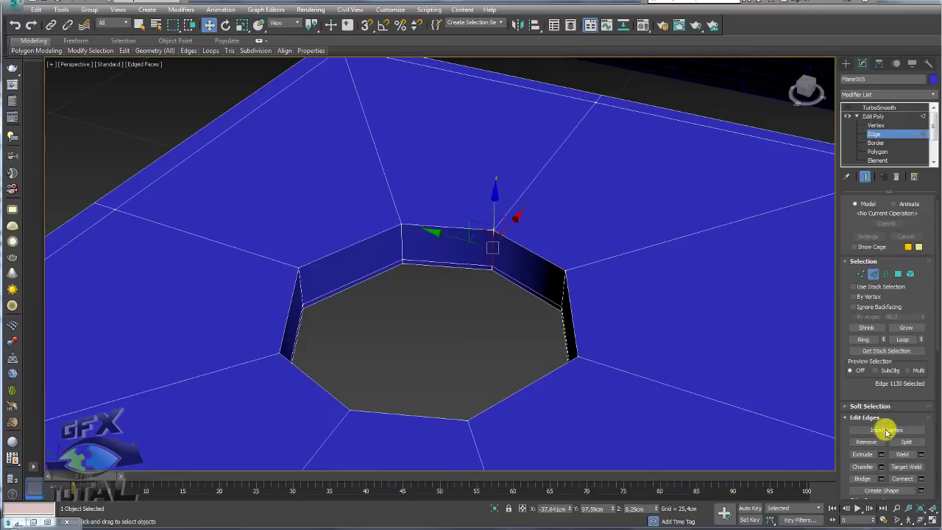
{"action": "left_click", "coordinate": [862, 339]}
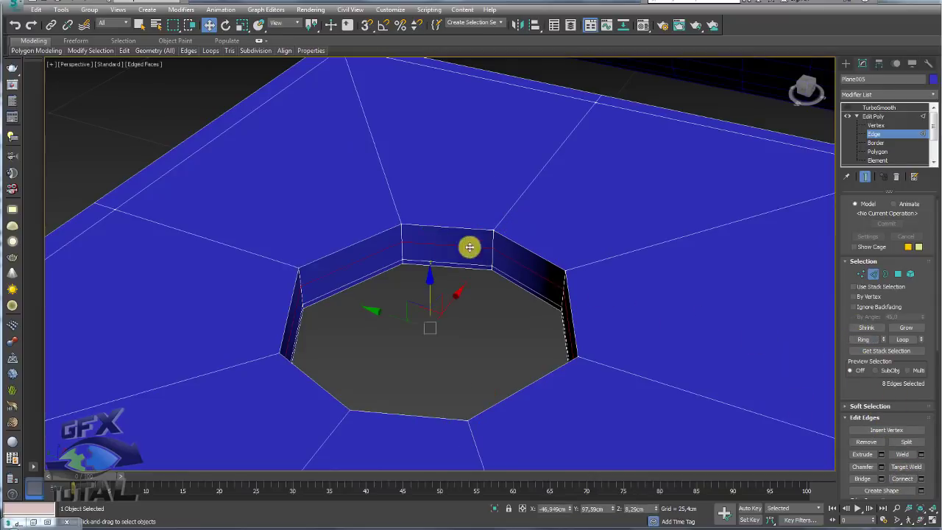
{"action": "left_click_drag", "start_coordinate": [432, 280], "coordinate": [428, 261]}
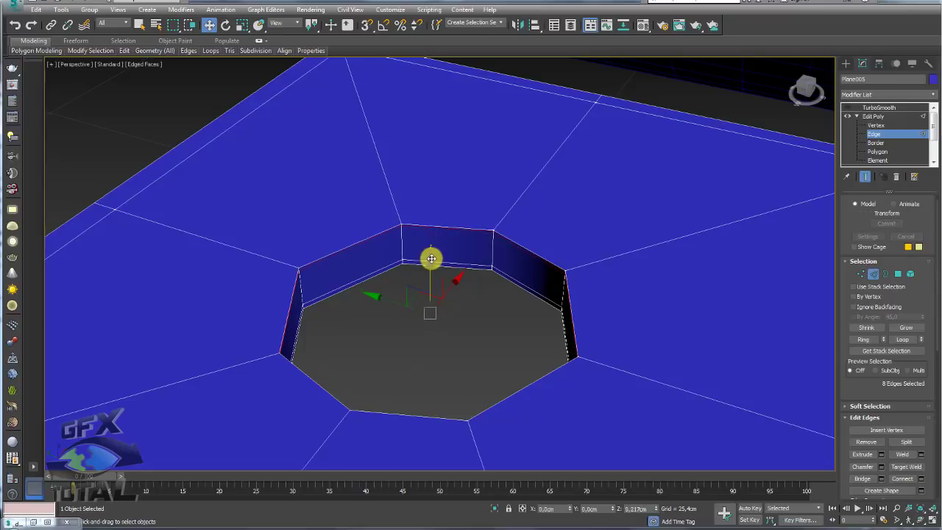
{"action": "left_click", "coordinate": [431, 258]}
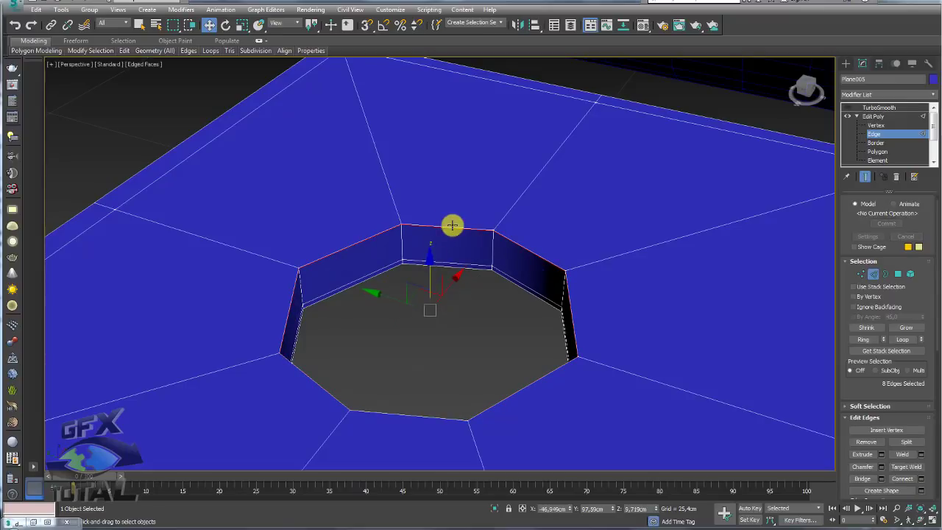
{"action": "scroll", "coordinate": [452, 228], "scroll_direction": "up", "scroll_amount": 5}
{"action": "scroll", "coordinate": [454, 253], "scroll_direction": "down", "scroll_amount": 2}
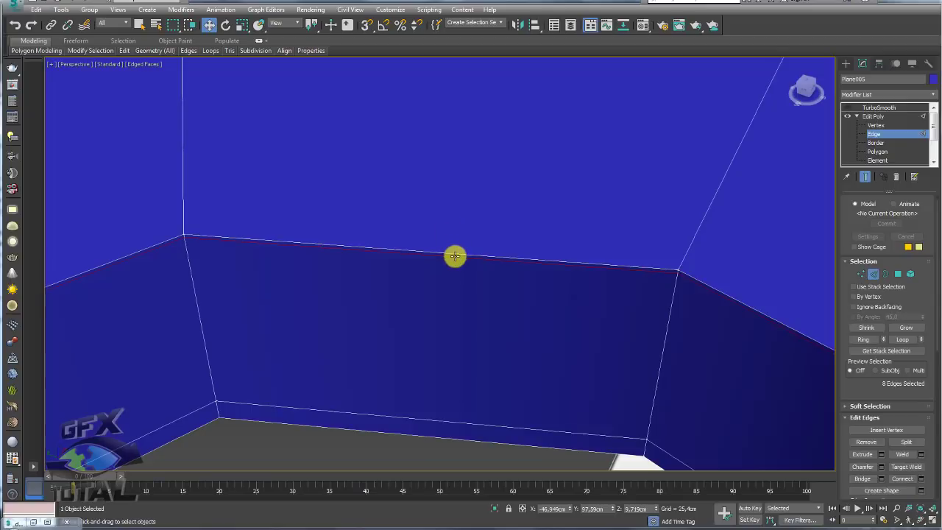
{"action": "scroll", "coordinate": [454, 256], "scroll_direction": "down", "scroll_amount": 3}
{"action": "scroll", "coordinate": [459, 246], "scroll_direction": "down", "scroll_amount": 3}
{"action": "scroll", "coordinate": [451, 304], "scroll_direction": "down", "scroll_amount": 3}
Scale the edge loop to 102% and widen the rim loop outward into a bevel.
{"action": "key", "text": "e"}
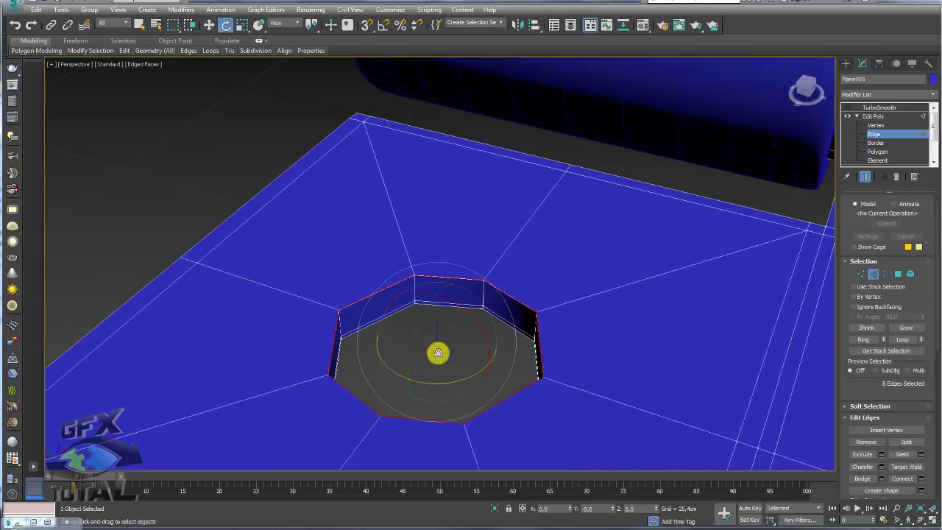
{"action": "key", "text": "r"}
{"action": "left_click_drag", "start_coordinate": [443, 371], "coordinate": [439, 371]}
{"action": "left_click", "coordinate": [414, 287]}
{"action": "mouse_move", "coordinate": [420, 273]}
{"action": "middle_mouse_down", "text": "alt"}
{"action": "mouse_move", "coordinate": [442, 299]}
{"action": "mouse_move", "coordinate": [463, 276]}
{"action": "mouse_move", "coordinate": [607, 315]}
{"action": "middle_mouse_up", "text": "alt"}
{"action": "left_click", "coordinate": [414, 279], "text": "ctrl"}
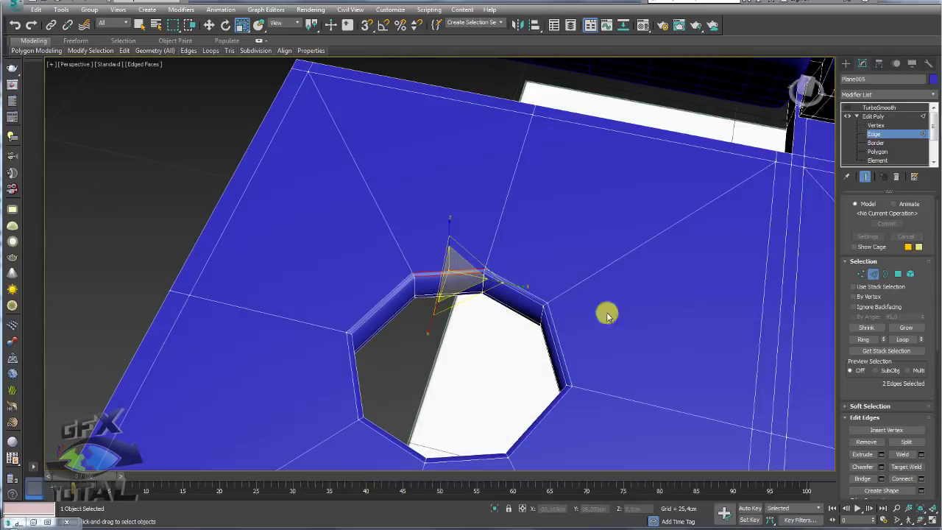
{"action": "left_click", "coordinate": [904, 338]}
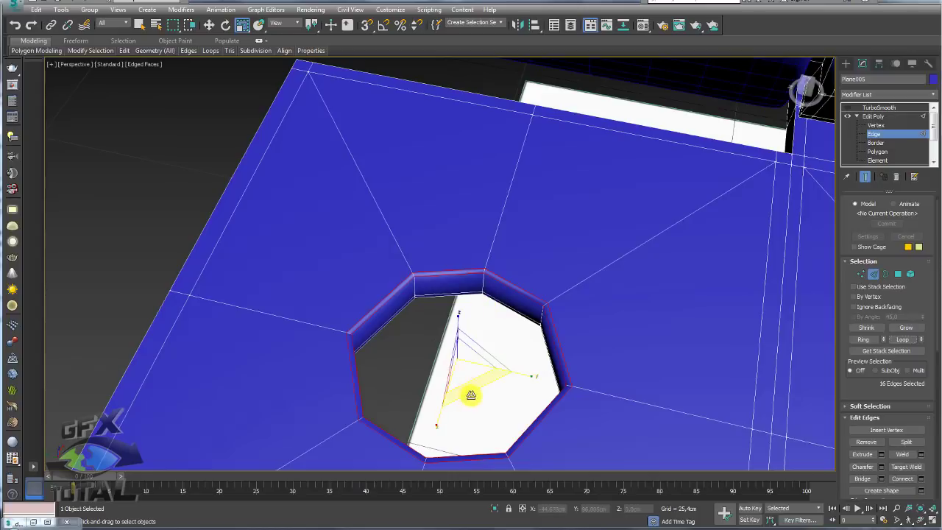
{"action": "mouse_move", "coordinate": [473, 393]}
{"action": "left_mouse_down"}
{"action": "mouse_move", "coordinate": [481, 399]}
{"action": "mouse_move", "coordinate": [540, 334]}
{"action": "left_mouse_up"}
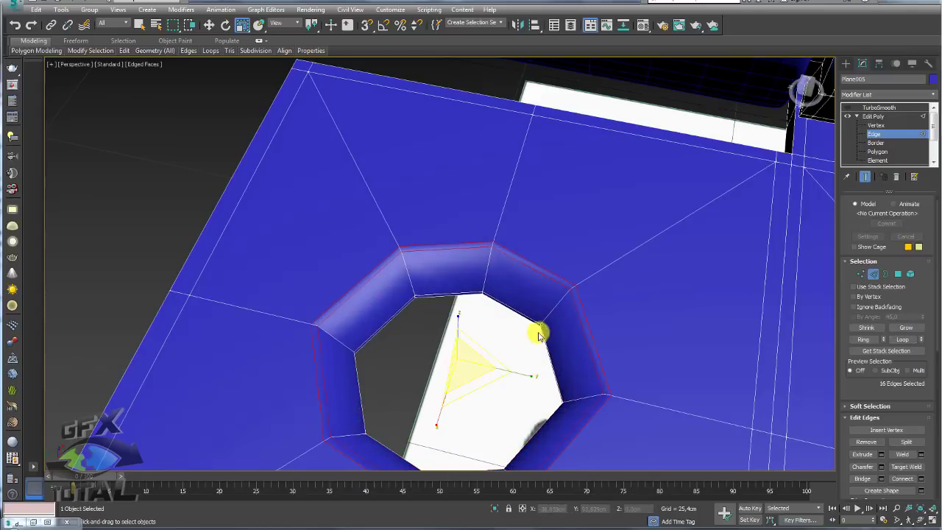
Connect the bevel's edge ring with 2 segments and Pinch -78.
{"action": "left_click", "coordinate": [863, 339]}
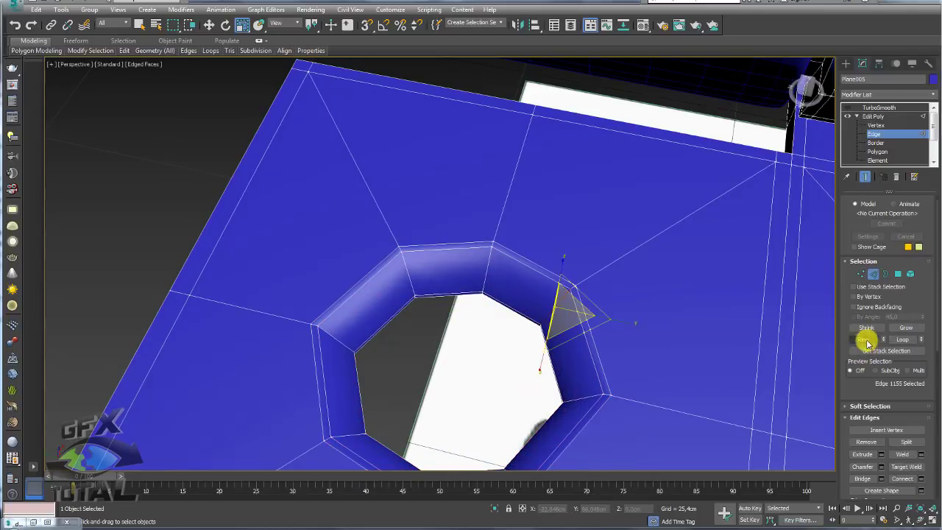
{"action": "left_click", "coordinate": [919, 477]}
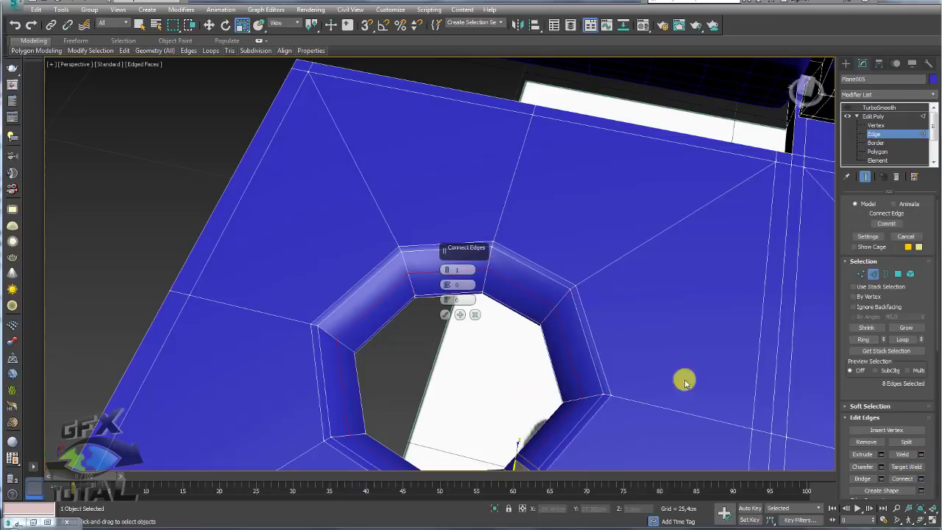
{"action": "left_click", "coordinate": [451, 270]}
{"action": "left_click_drag", "start_coordinate": [446, 284], "coordinate": [434, 122]}
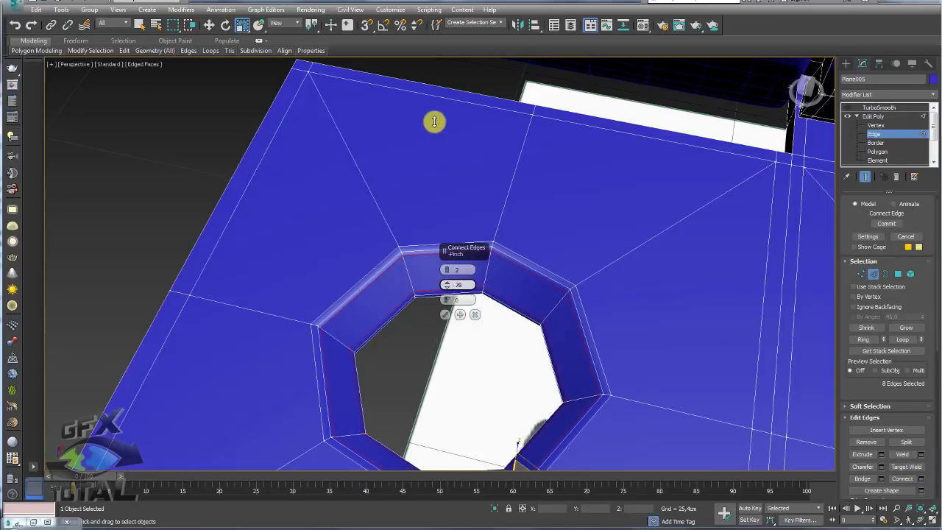
{"action": "left_click", "coordinate": [445, 314]}
{"action": "scroll", "coordinate": [463, 294], "scroll_direction": "down", "scroll_amount": 5}
{"action": "mouse_move", "coordinate": [456, 265]}
{"action": "middle_mouse_down", "text": "alt"}
{"action": "mouse_move", "coordinate": [494, 256]}
{"action": "mouse_move", "coordinate": [473, 263]}
{"action": "middle_mouse_up", "text": "alt"}
At vertex level, scale the left screw hole's vertex rings to 76% in X/Y.
{"action": "left_click", "coordinate": [863, 274]}
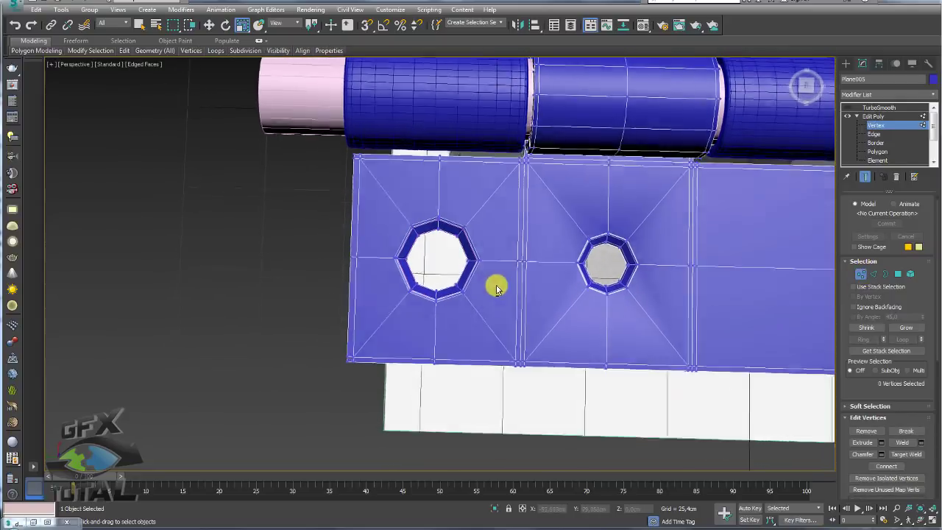
{"action": "key", "text": "e"}
{"action": "key", "text": "r"}
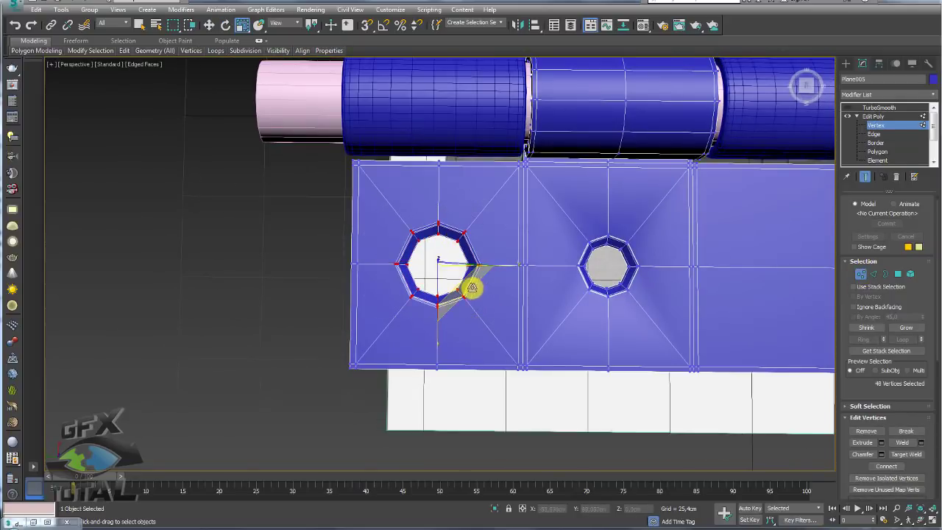
{"action": "left_click_drag", "start_coordinate": [466, 288], "coordinate": [456, 281]}
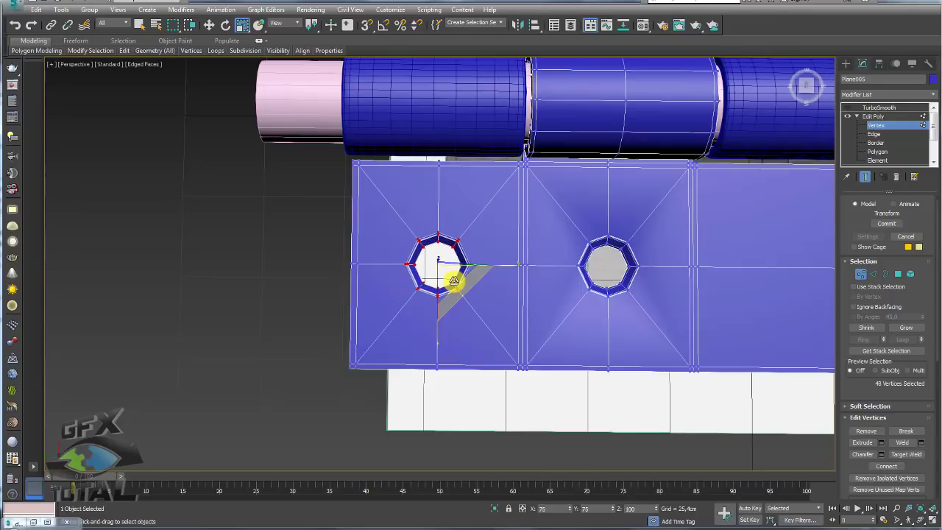
Select the vertices around the right hole and convert the selection to polygons.
{"action": "middle_click_drag", "start_coordinate": [447, 280], "coordinate": [521, 280], "text": "alt"}
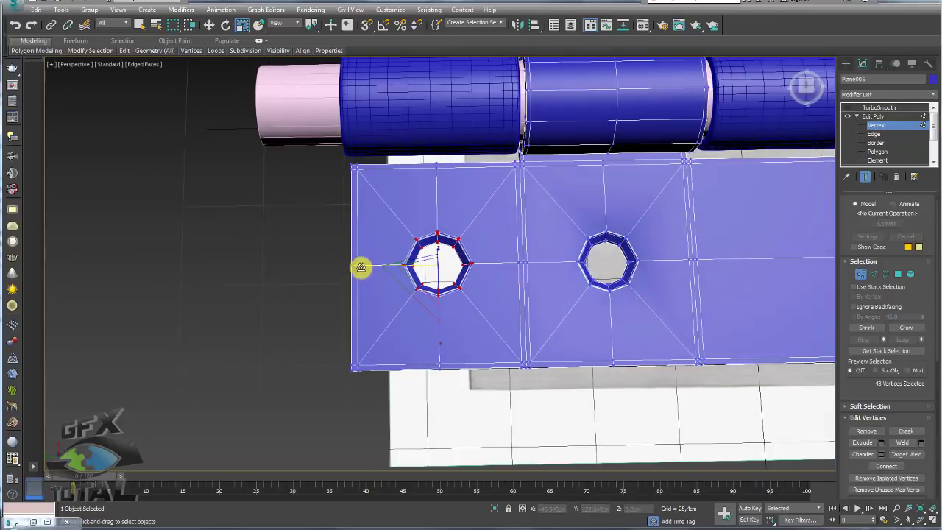
{"action": "middle_click_drag", "start_coordinate": [358, 268], "coordinate": [588, 260], "text": "alt"}
{"action": "scroll", "coordinate": [535, 263], "scroll_direction": "up", "scroll_amount": 3}
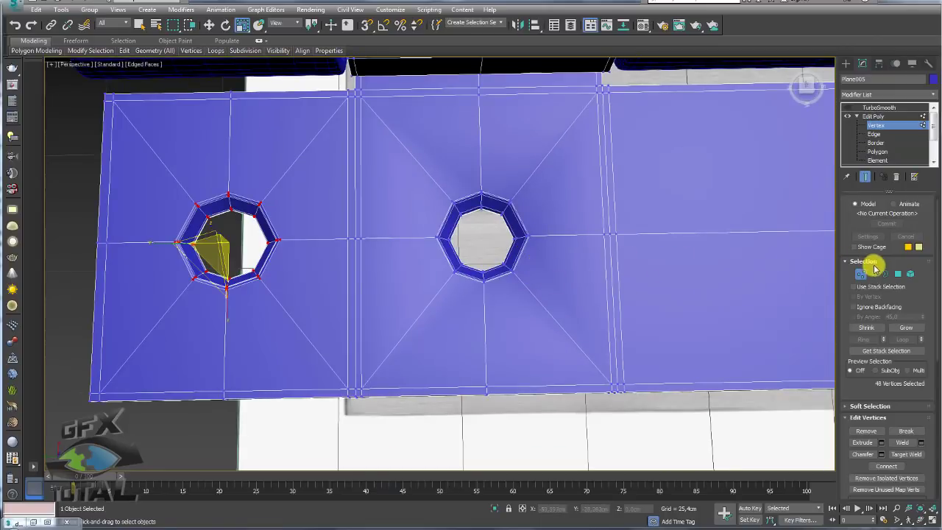
{"action": "left_click", "coordinate": [505, 209]}
{"action": "middle_click_drag", "start_coordinate": [503, 206], "coordinate": [507, 213], "text": "alt"}
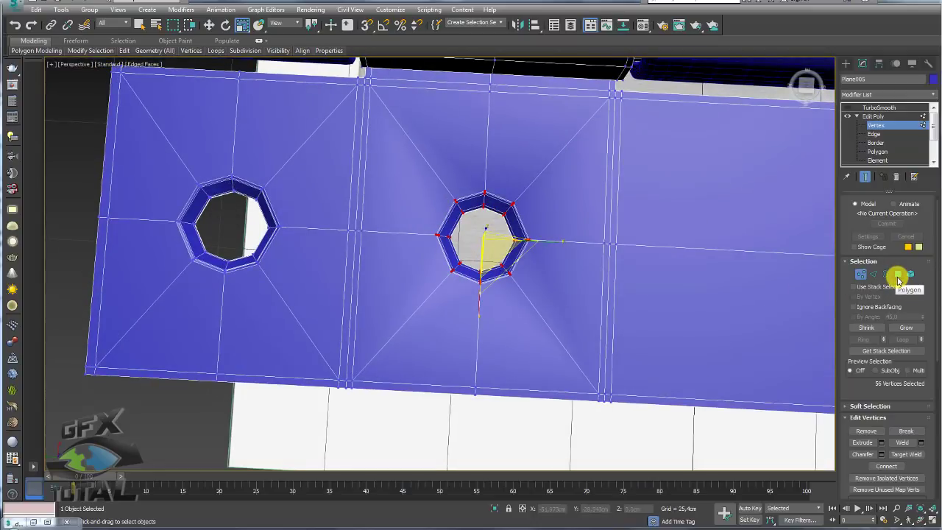
{"action": "left_click", "coordinate": [897, 278], "text": "ctrl"}
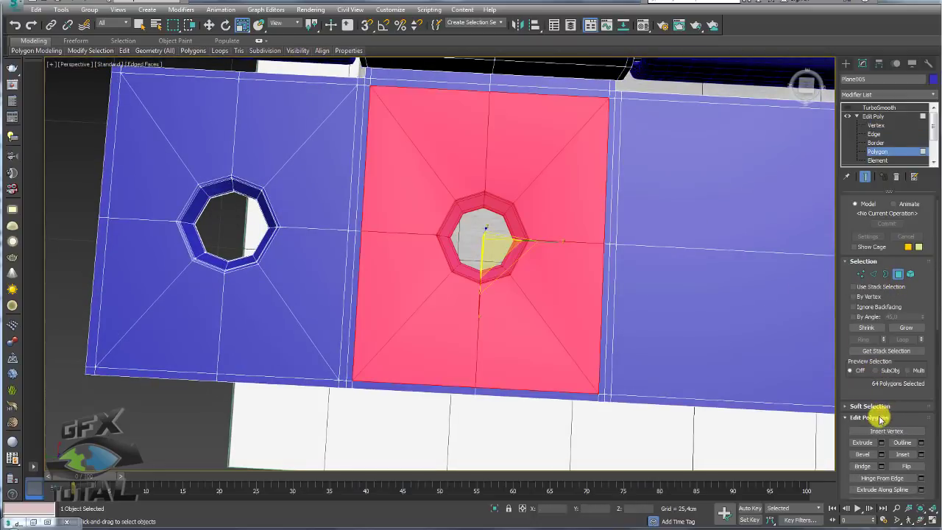
Delete the ring polygons around the right hole and cap its open border.
{"action": "left_click", "coordinate": [867, 328]}
{"action": "key", "text": "Delete"}
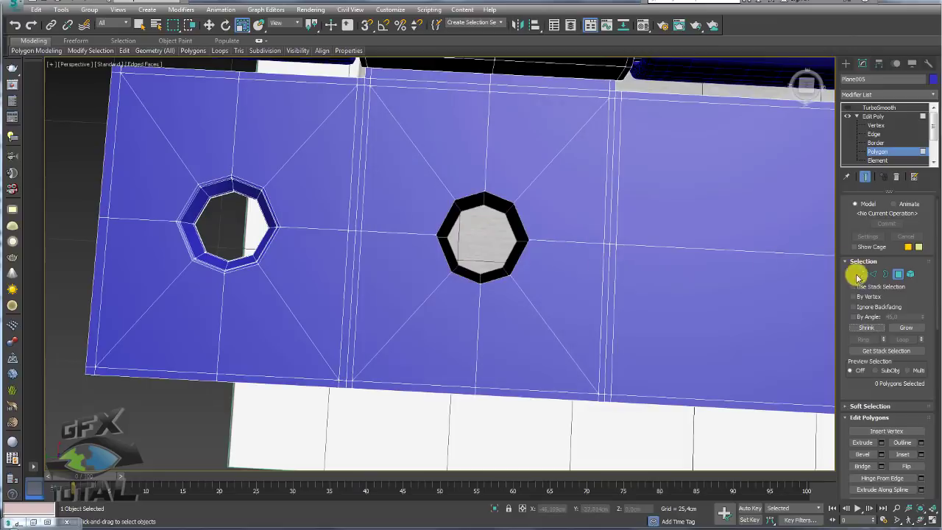
{"action": "left_click", "coordinate": [884, 274]}
{"action": "left_click", "coordinate": [505, 198]}
{"action": "mouse_move", "coordinate": [530, 204]}
{"action": "middle_mouse_down", "text": "alt"}
{"action": "mouse_move", "coordinate": [552, 189]}
{"action": "mouse_move", "coordinate": [558, 196]}
{"action": "middle_mouse_up", "text": "alt"}
{"action": "left_click", "coordinate": [916, 443]}
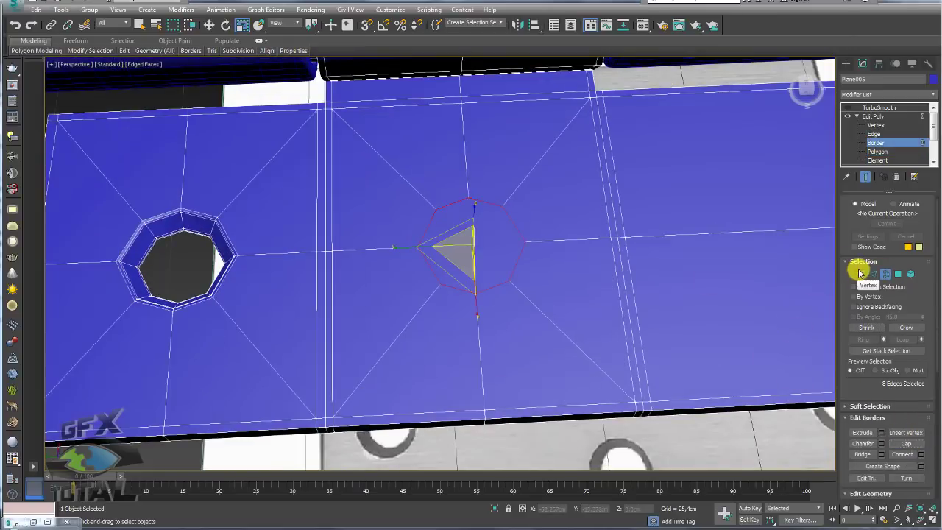
Collapse the top and bottom ring vertices into a single point.
{"action": "left_click", "coordinate": [860, 273]}
{"action": "scroll", "coordinate": [498, 267], "scroll_direction": "up", "scroll_amount": 3}
{"action": "scroll", "coordinate": [446, 248], "scroll_direction": "down", "scroll_amount": 5}
{"action": "scroll", "coordinate": [437, 237], "scroll_direction": "up", "scroll_amount": 2}
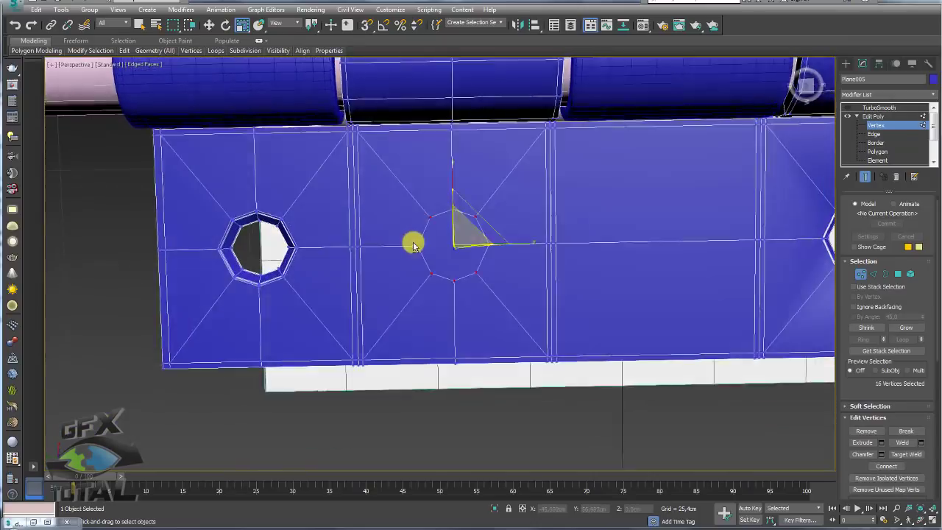
{"action": "scroll", "coordinate": [412, 225], "scroll_direction": "up", "scroll_amount": 3}
{"action": "left_click", "coordinate": [468, 190]}
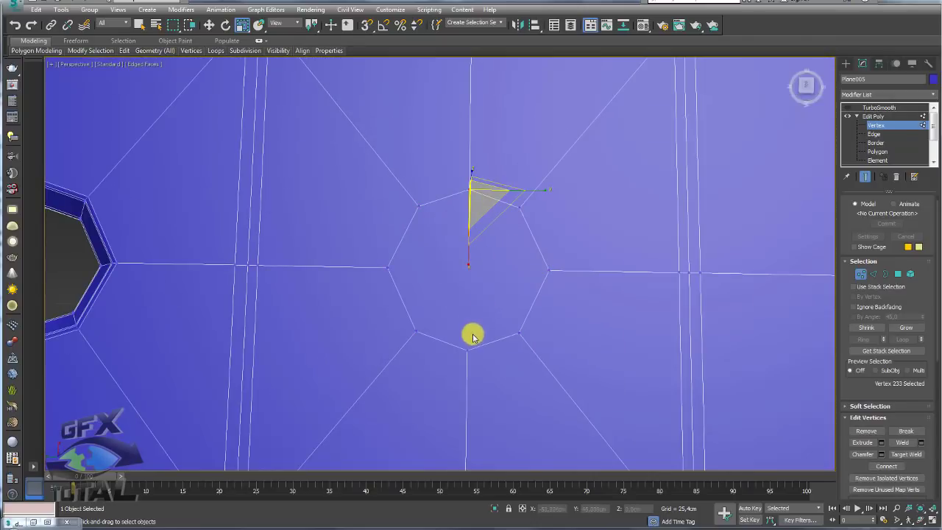
{"action": "left_click", "coordinate": [467, 349], "text": "ctrl"}
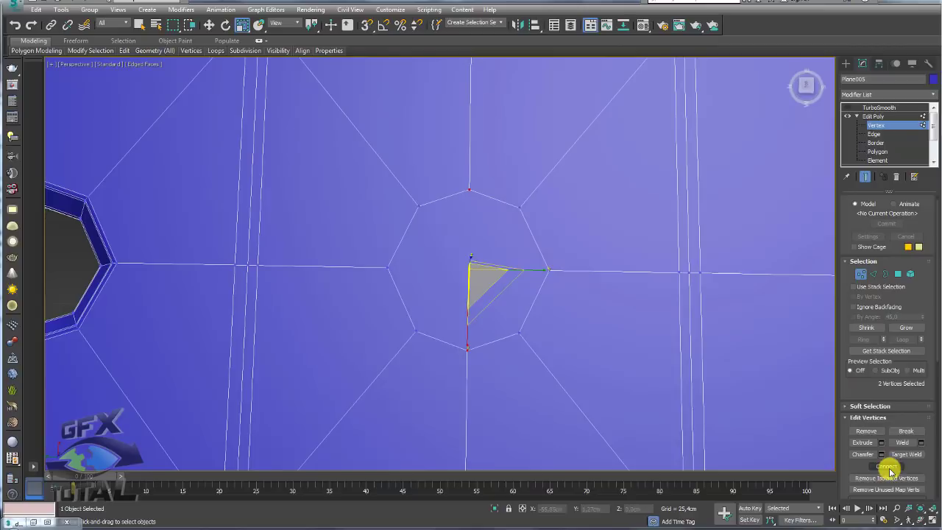
{"action": "scroll", "coordinate": [853, 243], "scroll_direction": "down", "scroll_amount": 5}
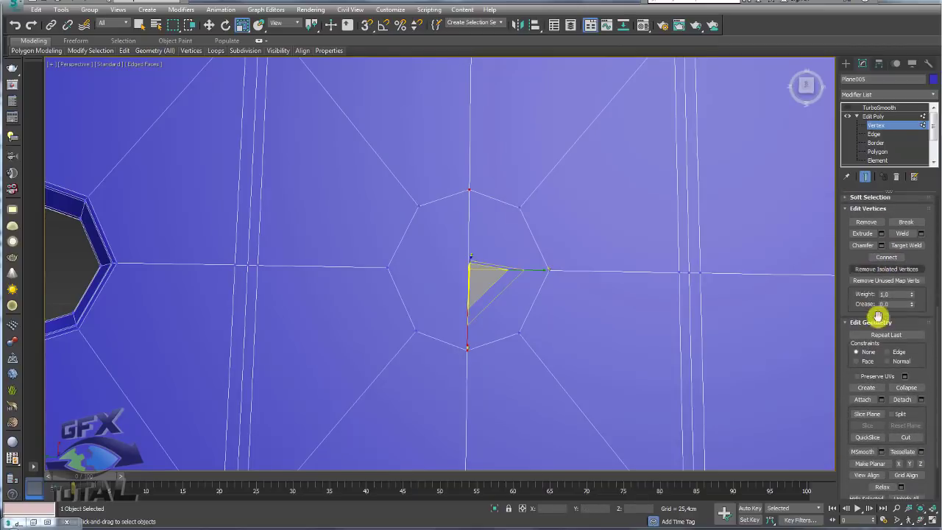
{"action": "left_click", "coordinate": [910, 390]}
Collapse another pair of selected ring vertices into one point.
{"action": "left_click", "coordinate": [545, 272]}
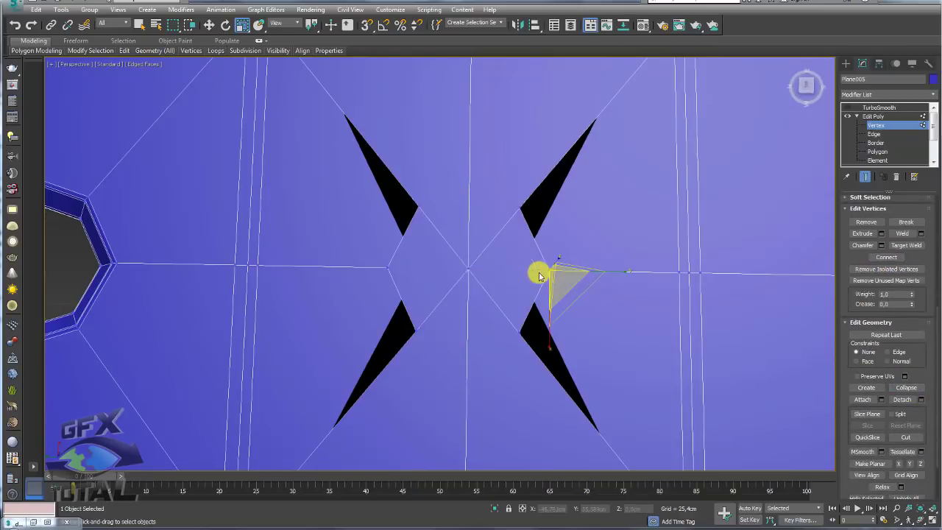
{"action": "left_click", "coordinate": [390, 268], "text": "ctrl"}
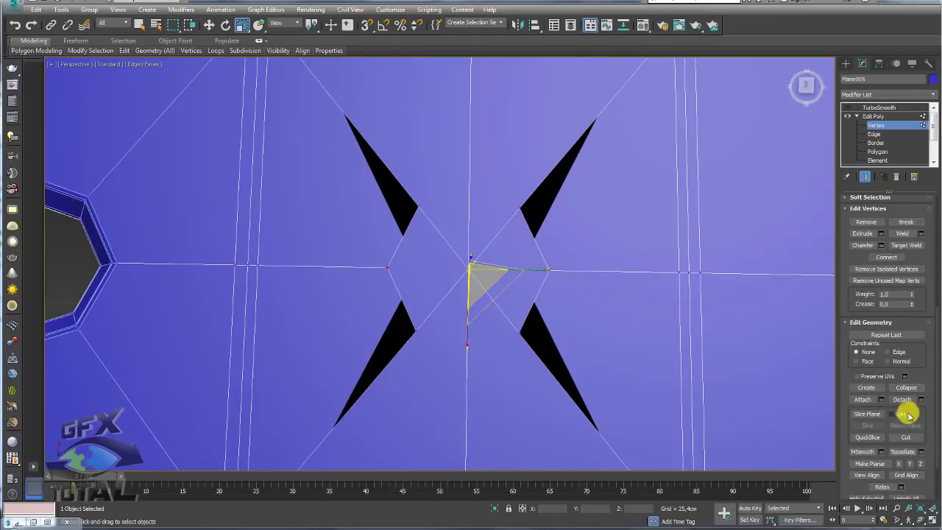
{"action": "middle_click_drag", "start_coordinate": [559, 320], "coordinate": [519, 249]}
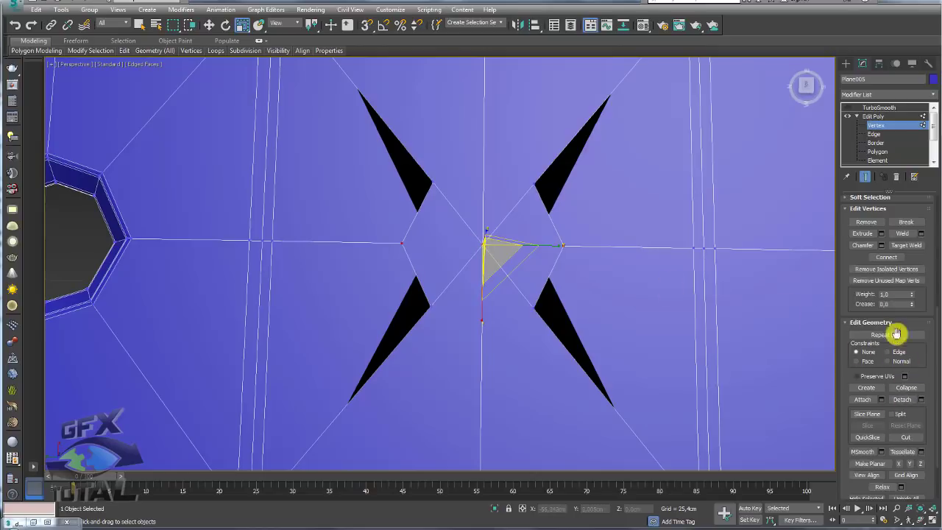
{"action": "left_click", "coordinate": [907, 388]}
Remove the four stray vertices left around the hole.
{"action": "scroll", "coordinate": [559, 250], "scroll_direction": "down", "scroll_amount": 3}
{"action": "left_click", "coordinate": [543, 213]}
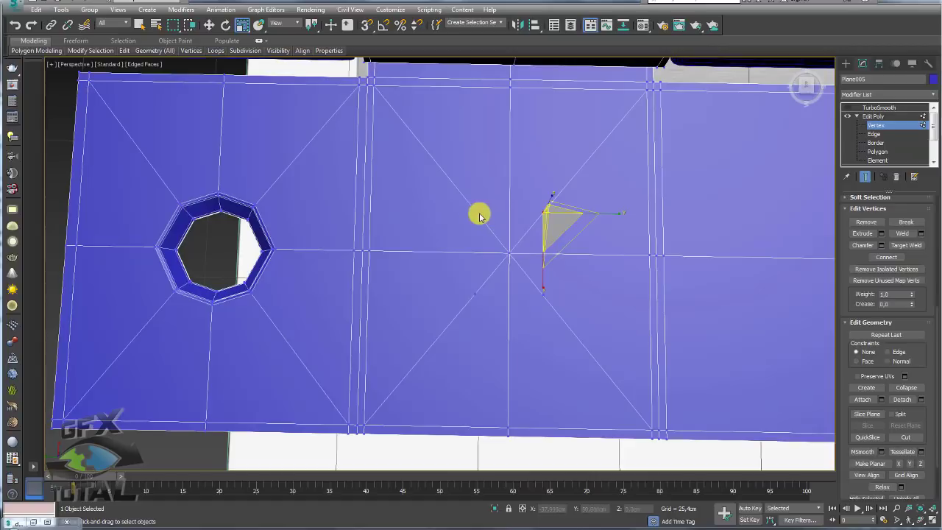
{"action": "left_click", "coordinate": [475, 212], "text": "ctrl"}
{"action": "left_click", "coordinate": [474, 292], "text": "ctrl"}
{"action": "left_click", "coordinate": [542, 294], "text": "ctrl"}
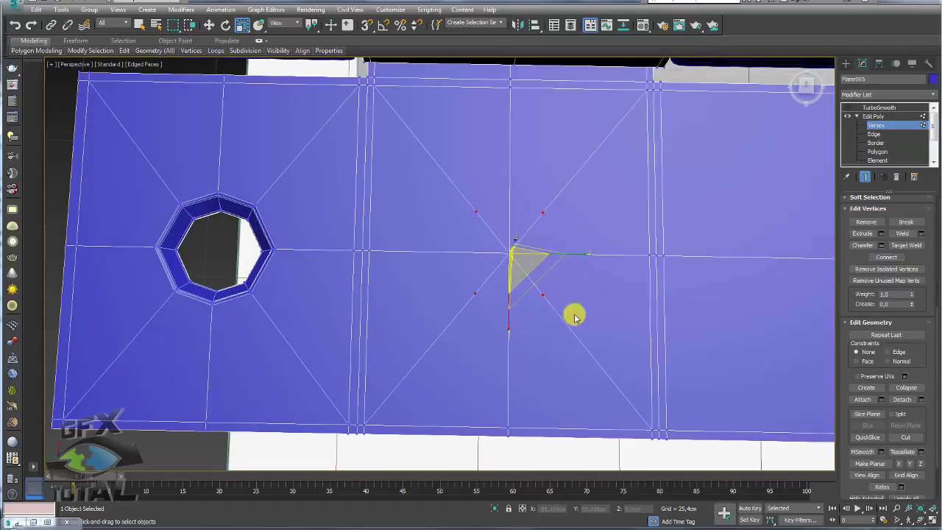
{"action": "middle_click_drag", "start_coordinate": [572, 316], "coordinate": [593, 284], "text": "alt"}
{"action": "left_click", "coordinate": [869, 224]}
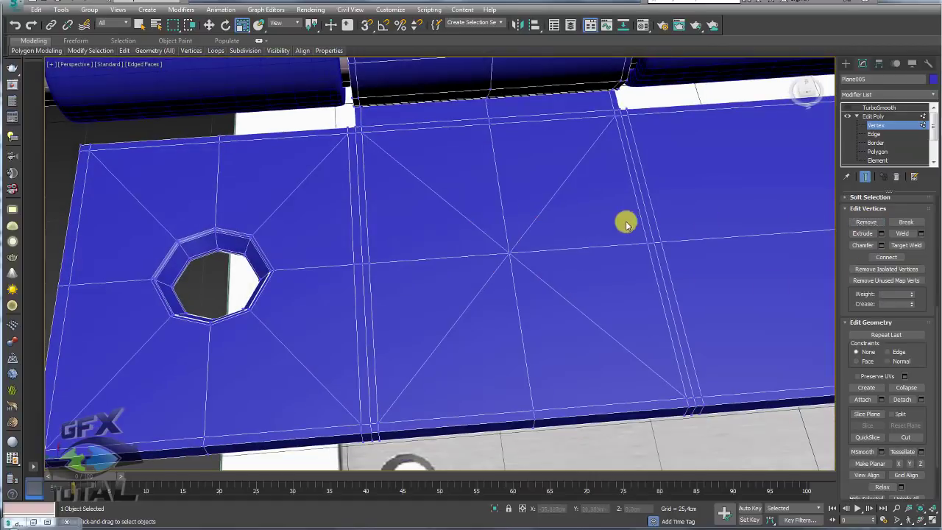
Remove the three diagonal edges in the hole's cell.
{"action": "middle_click_drag", "start_coordinate": [625, 218], "coordinate": [621, 246], "text": "alt"}
{"action": "scroll", "coordinate": [589, 234], "scroll_direction": "down", "scroll_amount": 2}
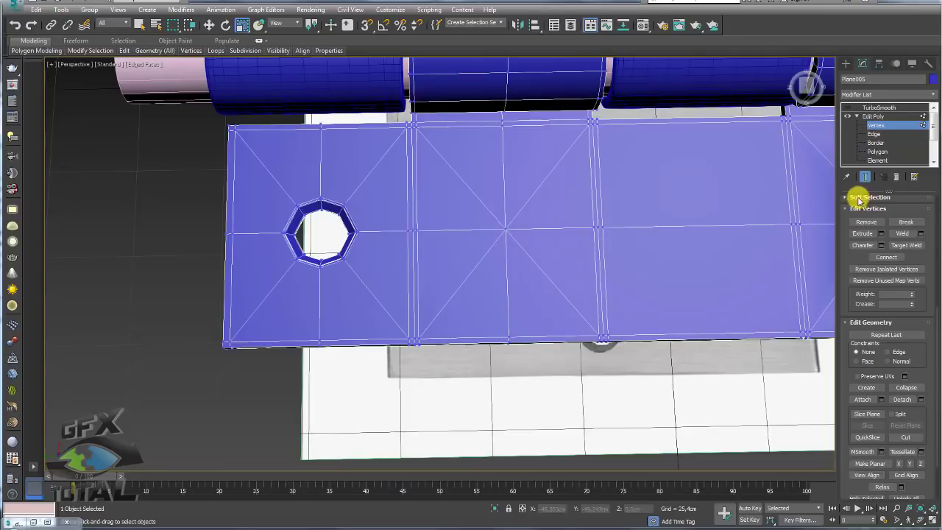
{"action": "scroll", "coordinate": [849, 353], "scroll_direction": "up", "scroll_amount": 5}
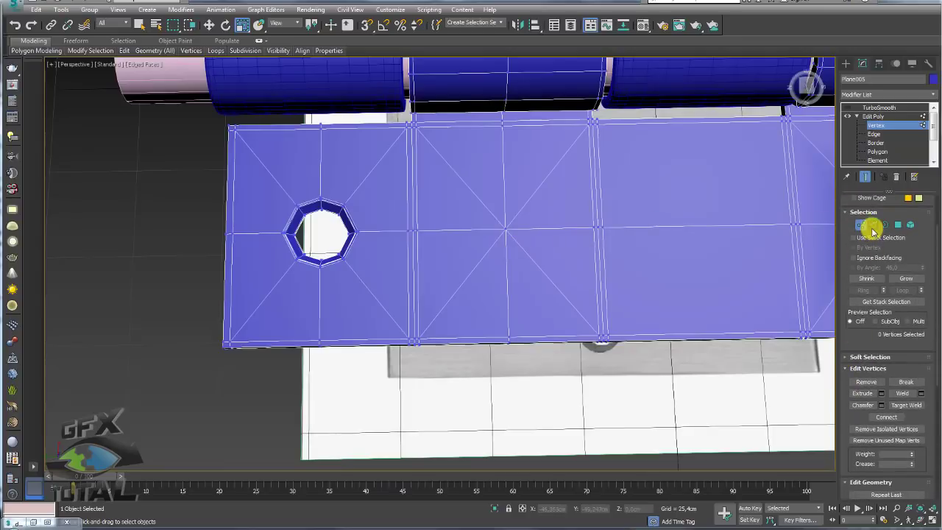
{"action": "left_click", "coordinate": [873, 224]}
{"action": "left_click", "coordinate": [539, 184]}
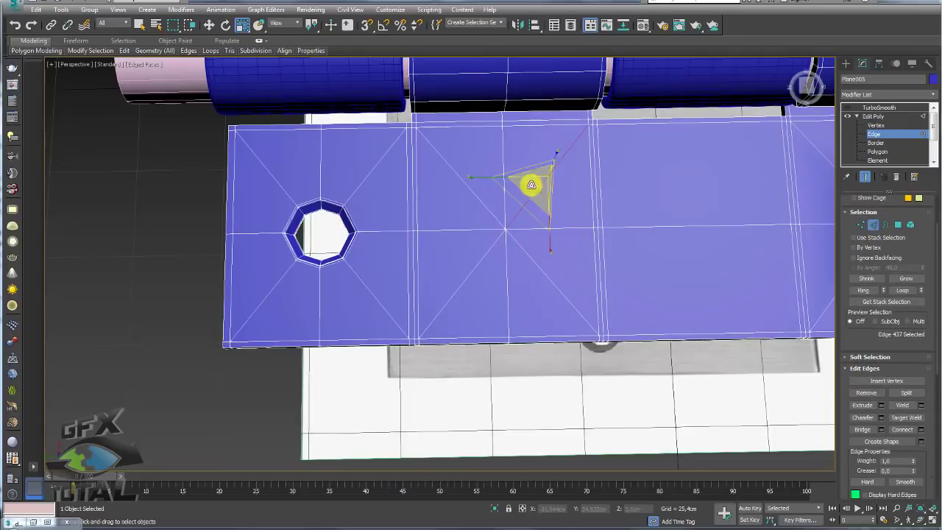
{"action": "left_click", "coordinate": [474, 195], "text": "ctrl"}
{"action": "left_click", "coordinate": [482, 261], "text": "ctrl"}
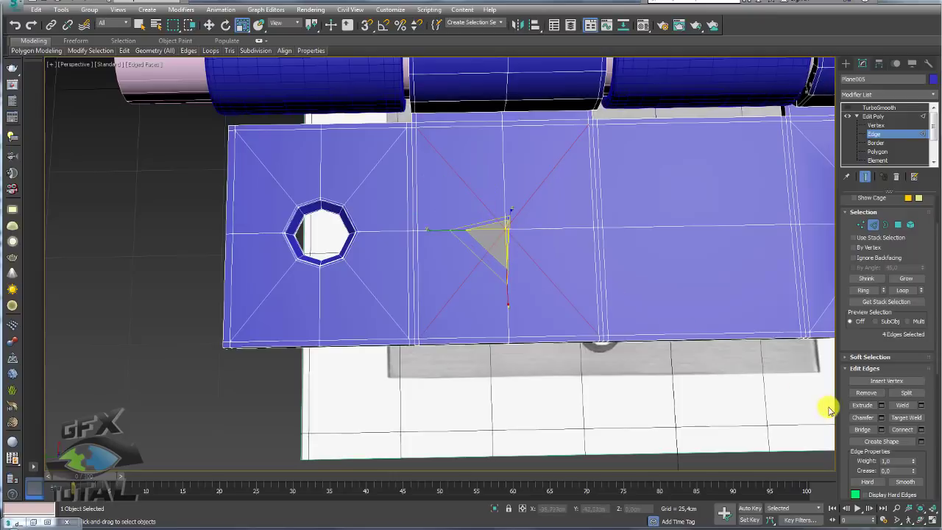
{"action": "left_click", "coordinate": [866, 393]}
Select the middle hole's border loop and collapse it into a single vertex.
{"action": "mouse_move", "coordinate": [572, 316]}
{"action": "middle_mouse_down", "text": "alt"}
{"action": "mouse_move", "coordinate": [559, 302]}
{"action": "mouse_move", "coordinate": [561, 275]}
{"action": "mouse_move", "coordinate": [557, 294]}
{"action": "mouse_move", "coordinate": [559, 242]}
{"action": "mouse_move", "coordinate": [544, 212]}
{"action": "mouse_move", "coordinate": [542, 227]}
{"action": "middle_mouse_up", "text": "alt"}
{"action": "scroll", "coordinate": [542, 227], "scroll_direction": "up", "scroll_amount": 3}
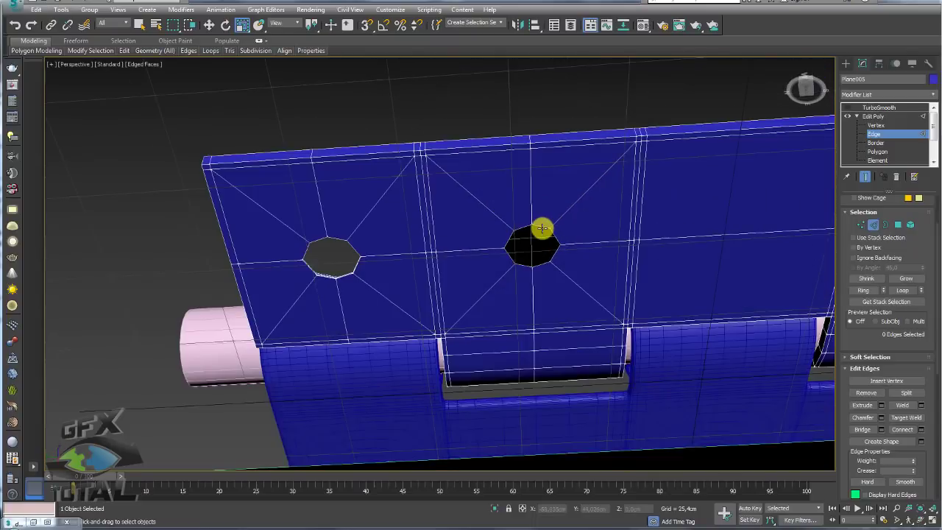
{"action": "scroll", "coordinate": [543, 227], "scroll_direction": "up", "scroll_amount": 3}
{"action": "scroll", "coordinate": [546, 229], "scroll_direction": "down", "scroll_amount": 2}
{"action": "left_click", "coordinate": [542, 226]}
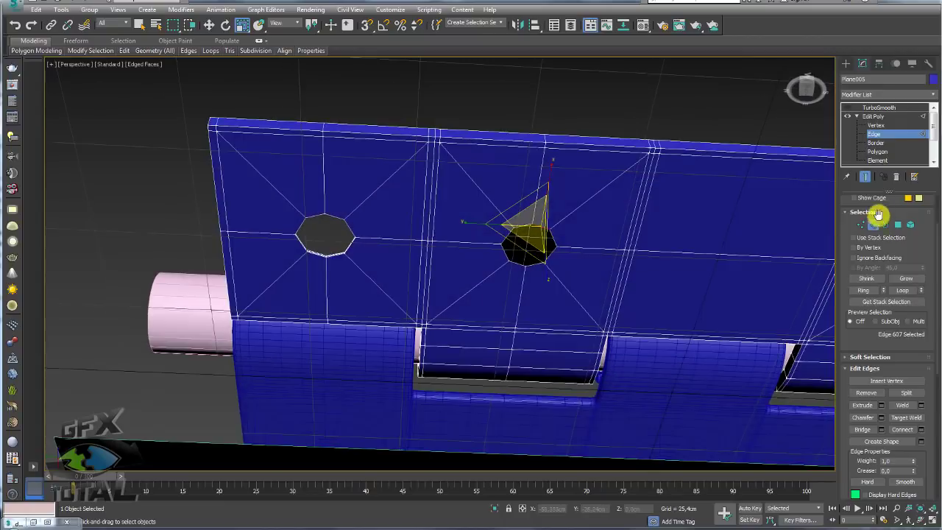
{"action": "left_click", "coordinate": [885, 224]}
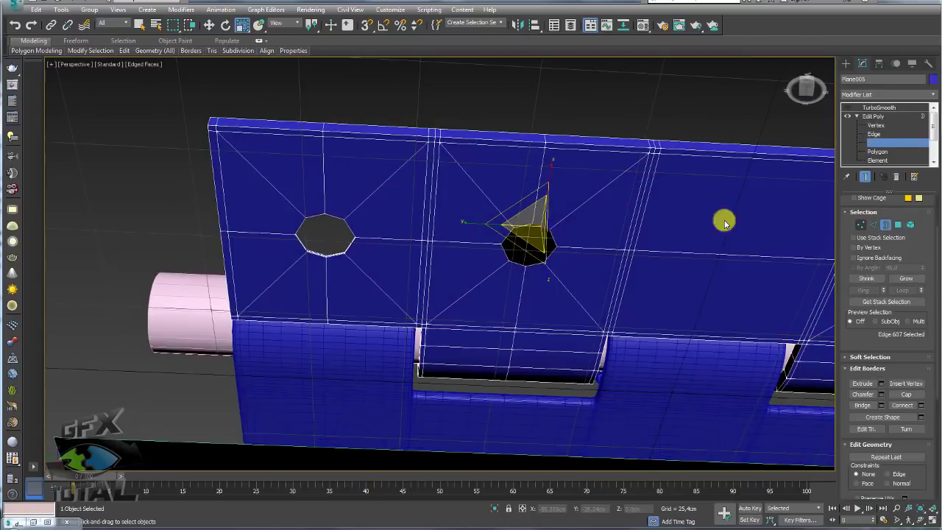
{"action": "left_click", "coordinate": [552, 237]}
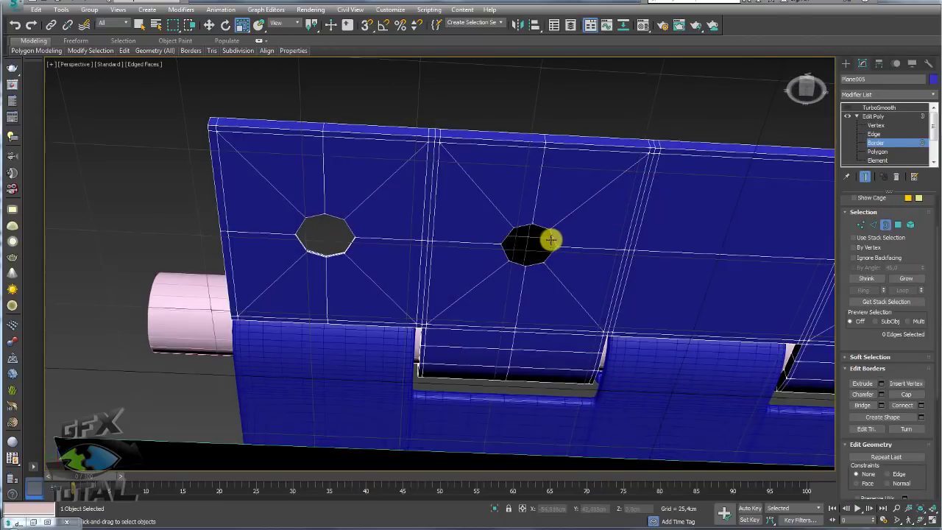
{"action": "scroll", "coordinate": [868, 335], "scroll_direction": "down", "scroll_amount": 5}
{"action": "left_click", "coordinate": [906, 359]}
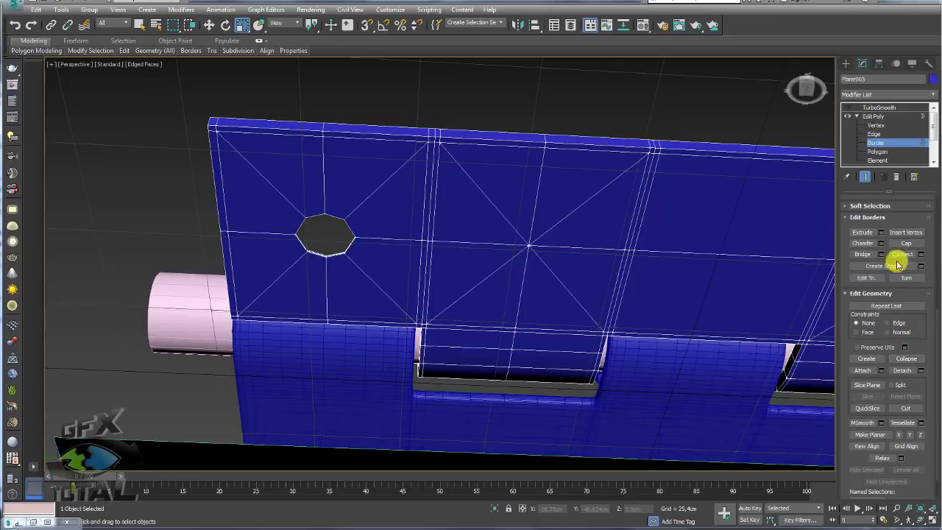
Remove the leftover diagonal edge in the middle hole's cell.
{"action": "left_click", "coordinate": [876, 134]}
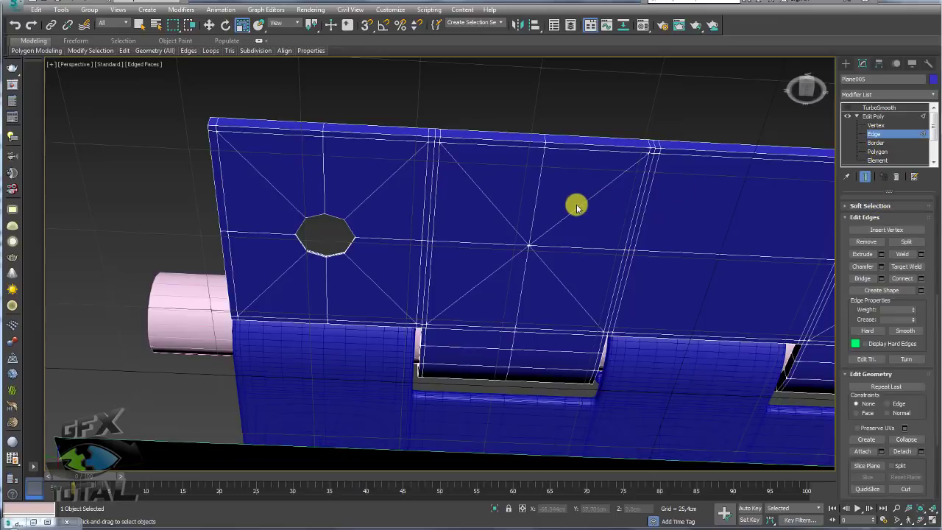
{"action": "left_click", "coordinate": [576, 207]}
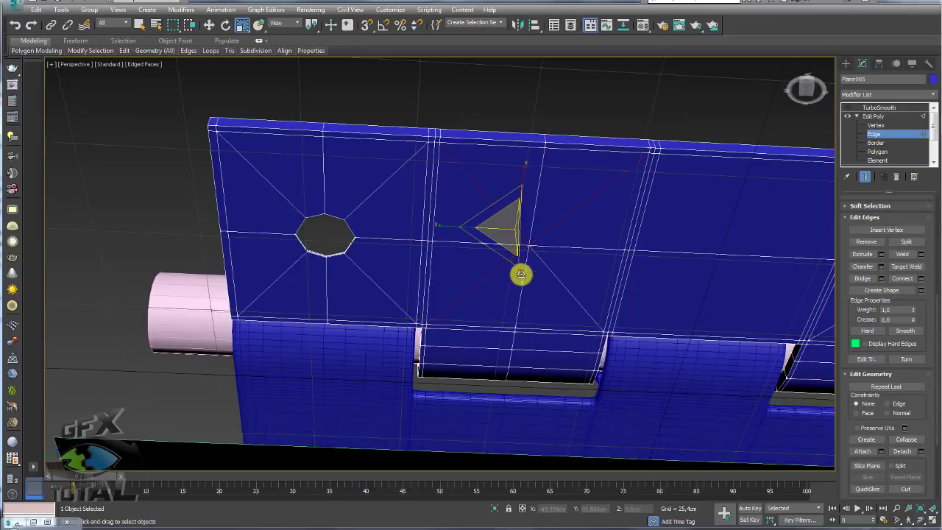
{"action": "left_click", "coordinate": [866, 241]}
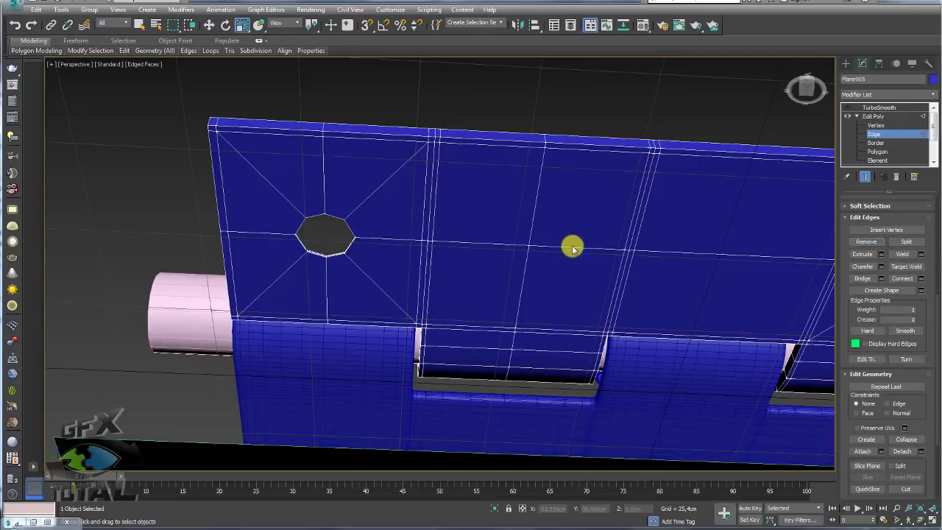
{"action": "scroll", "coordinate": [573, 247], "scroll_direction": "down", "scroll_amount": 3}
{"action": "middle_click_drag", "start_coordinate": [522, 243], "coordinate": [382, 287], "text": "alt"}
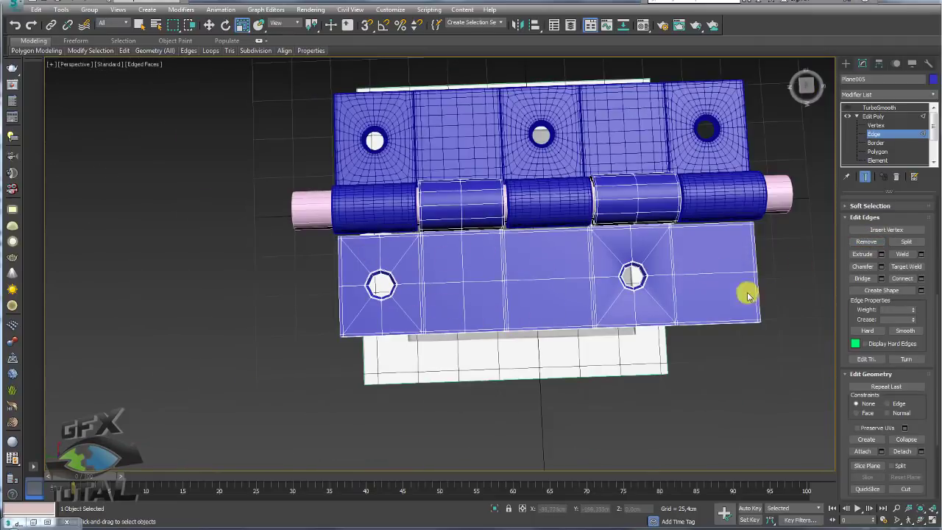
At polygon level, select and delete the middle strip of the lower leaf.
{"action": "mouse_move", "coordinate": [748, 295]}
{"action": "middle_mouse_down", "text": "alt"}
{"action": "mouse_move", "coordinate": [431, 270]}
{"action": "mouse_move", "coordinate": [538, 237]}
{"action": "middle_mouse_up", "text": "alt"}
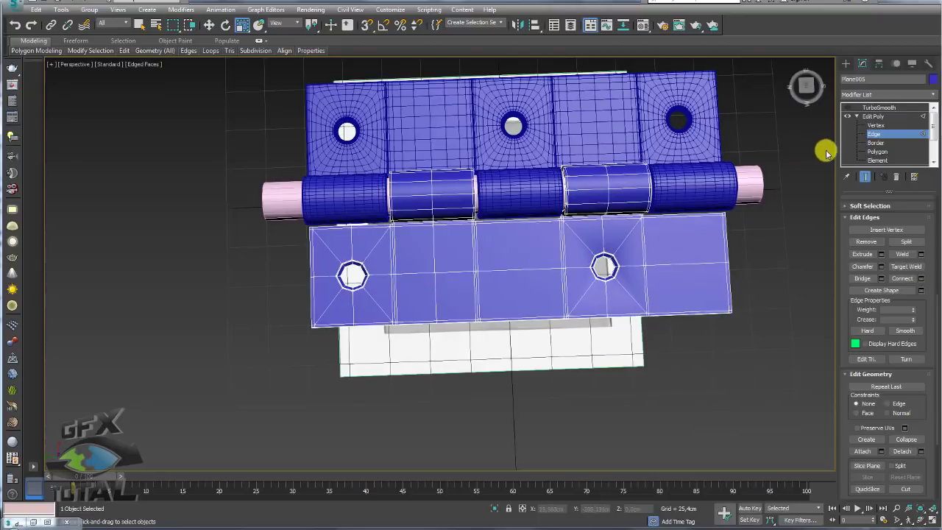
{"action": "left_click", "coordinate": [876, 151]}
{"action": "middle_click_drag", "start_coordinate": [434, 227], "coordinate": [408, 267], "text": "alt"}
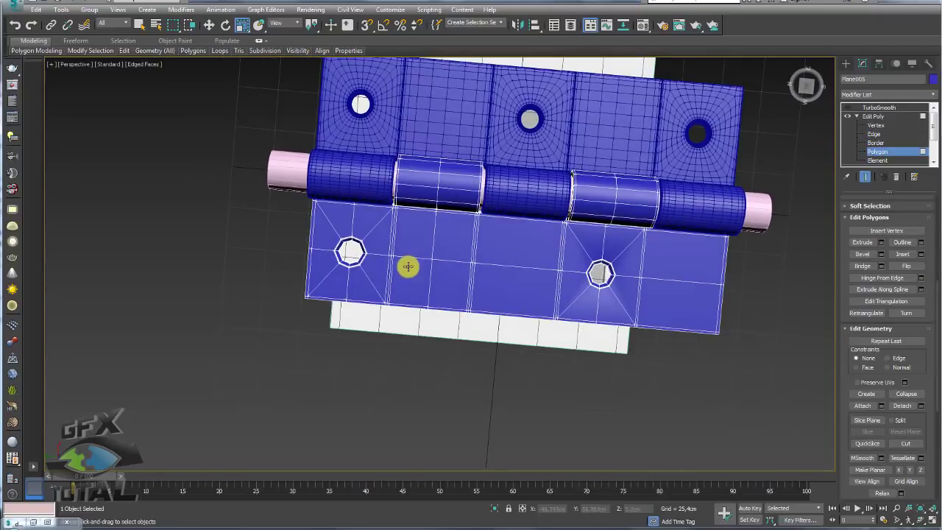
{"action": "scroll", "coordinate": [419, 302], "scroll_direction": "up", "scroll_amount": 1}
{"action": "middle_click_drag", "start_coordinate": [418, 301], "coordinate": [421, 303]}
{"action": "left_click_drag", "start_coordinate": [359, 245], "coordinate": [350, 224]}
{"action": "mouse_move", "coordinate": [350, 224]}
{"action": "middle_mouse_down", "text": "alt"}
{"action": "mouse_move", "coordinate": [429, 242]}
{"action": "mouse_move", "coordinate": [413, 265]}
{"action": "middle_mouse_up", "text": "alt"}
{"action": "scroll", "coordinate": [413, 265], "scroll_direction": "up", "scroll_amount": 4}
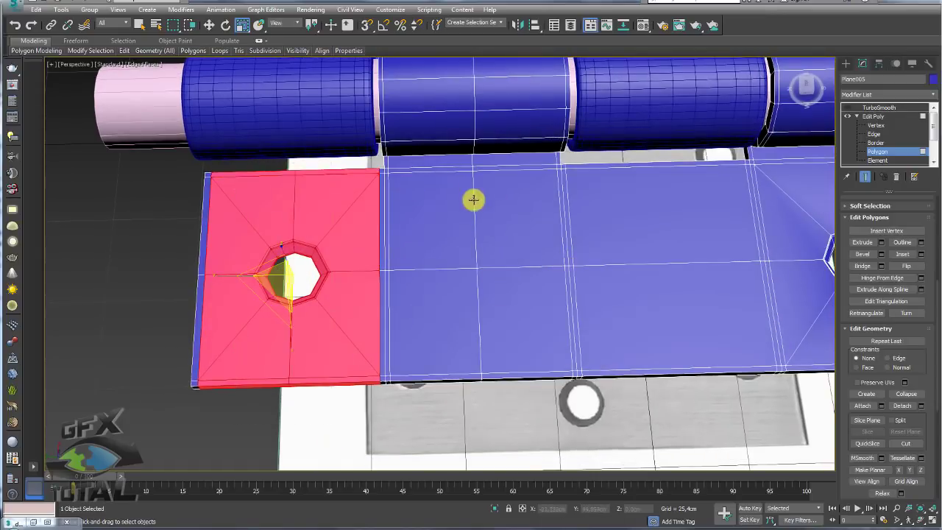
{"action": "scroll", "coordinate": [473, 199], "scroll_direction": "down", "scroll_amount": 2}
{"action": "mouse_move", "coordinate": [588, 217]}
{"action": "middle_mouse_down", "text": "alt"}
{"action": "mouse_move", "coordinate": [568, 243]}
{"action": "mouse_move", "coordinate": [580, 311]}
{"action": "middle_mouse_up", "text": "alt"}
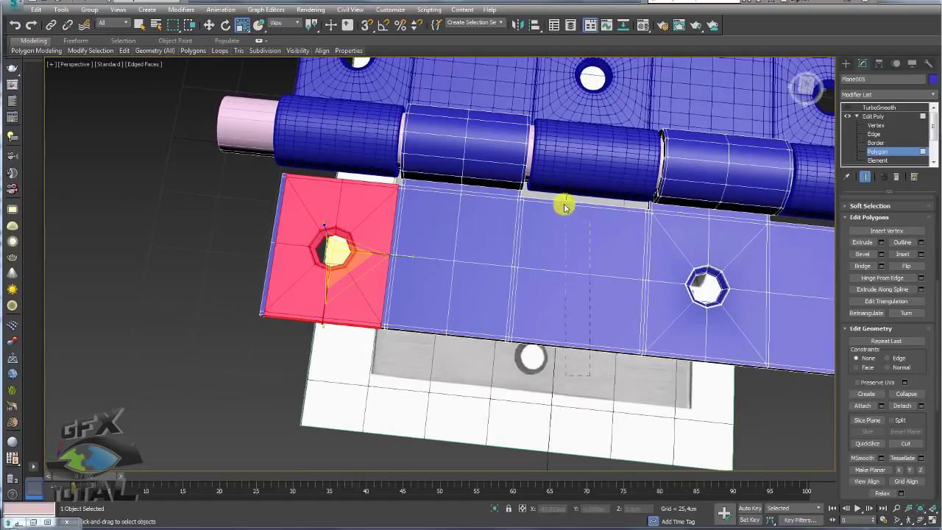
{"action": "left_click_drag", "start_coordinate": [562, 194], "coordinate": [562, 194]}
{"action": "key", "text": "Delete"}
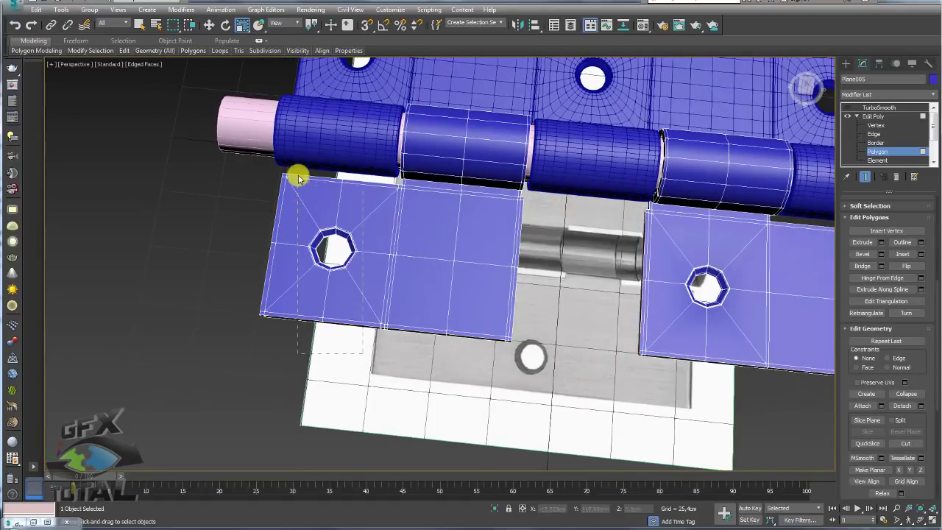
Shift-move a copy of the holed left panel into the gap as Clone To Element.
{"action": "left_click_drag", "start_coordinate": [298, 165], "coordinate": [385, 265]}
{"action": "key", "text": "w"}
{"action": "left_click_drag", "start_coordinate": [287, 245], "coordinate": [533, 279]}
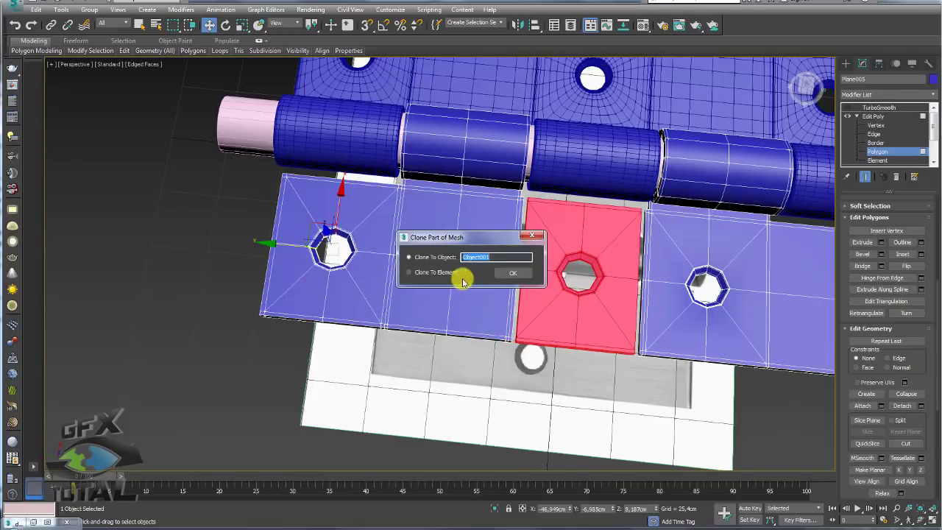
{"action": "left_click", "coordinate": [440, 272]}
Confirm the panel copy and check the open borders on both sides of it.
{"action": "left_click", "coordinate": [520, 277]}
{"action": "middle_click_drag", "start_coordinate": [520, 278], "coordinate": [525, 267], "text": "alt"}
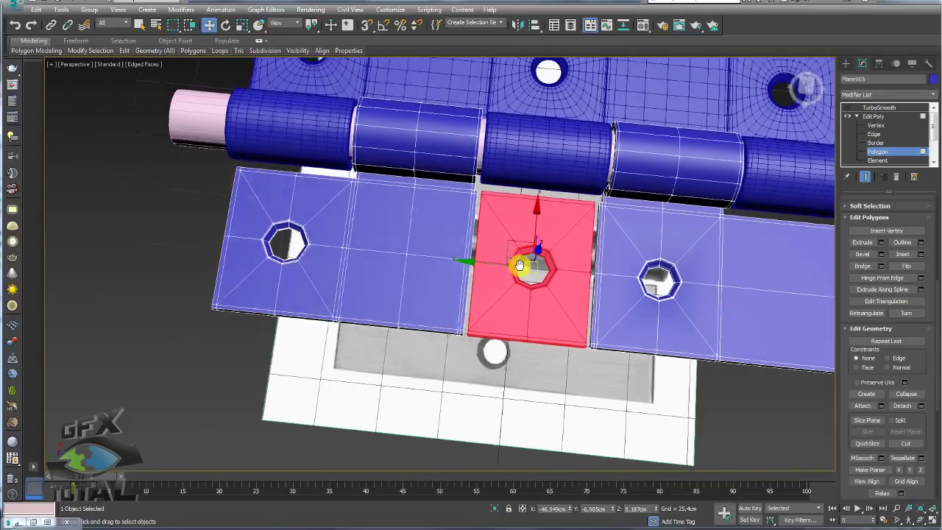
{"action": "left_click", "coordinate": [875, 143]}
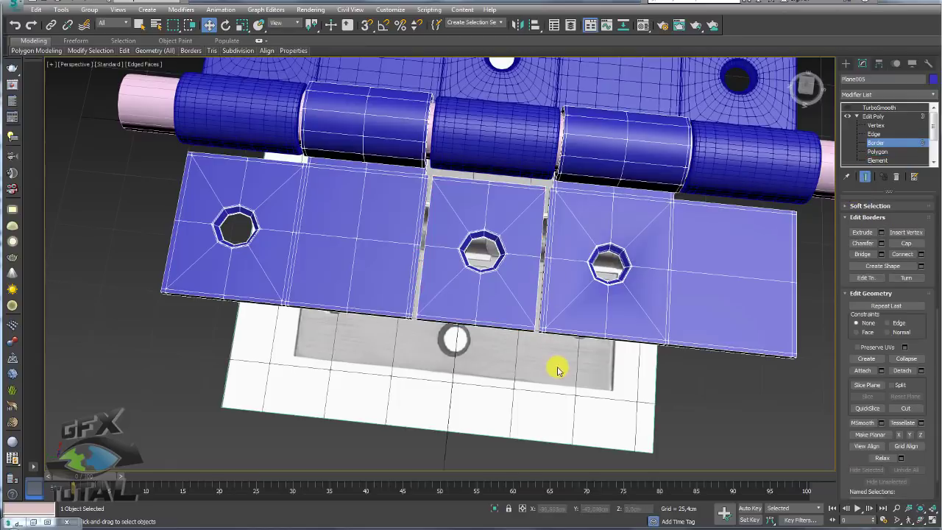
{"action": "left_click", "coordinate": [544, 305]}
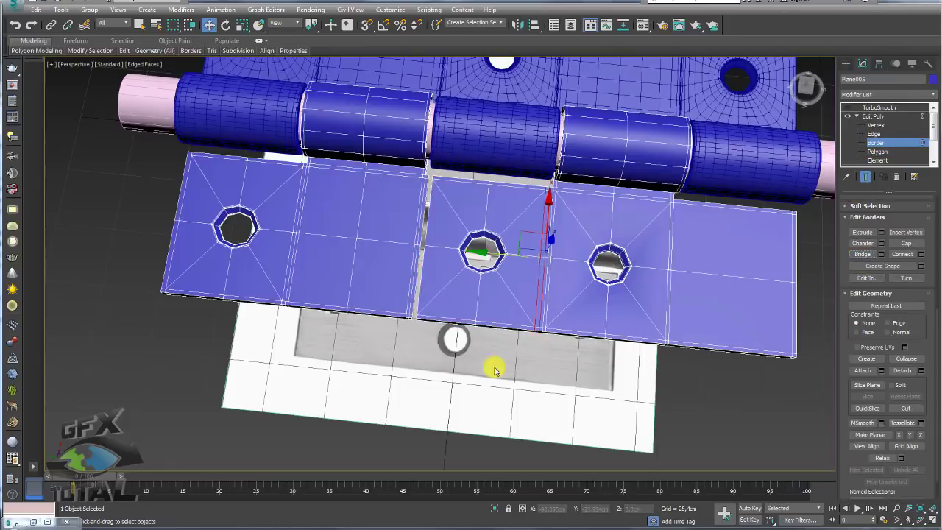
{"action": "left_click", "coordinate": [405, 310]}
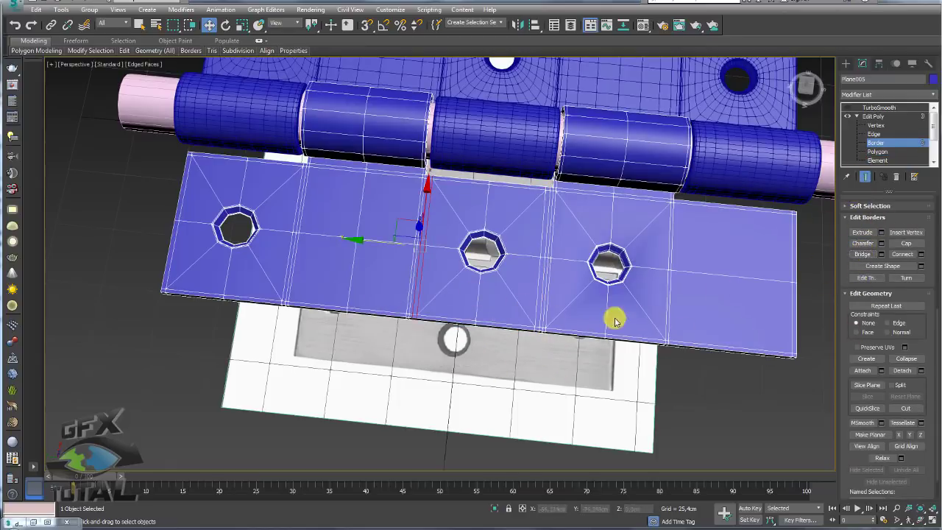
{"action": "middle_click_drag", "start_coordinate": [765, 298], "coordinate": [643, 295]}
Select the third hole's border ring and collapse it into a single point.
{"action": "left_click", "coordinate": [878, 152]}
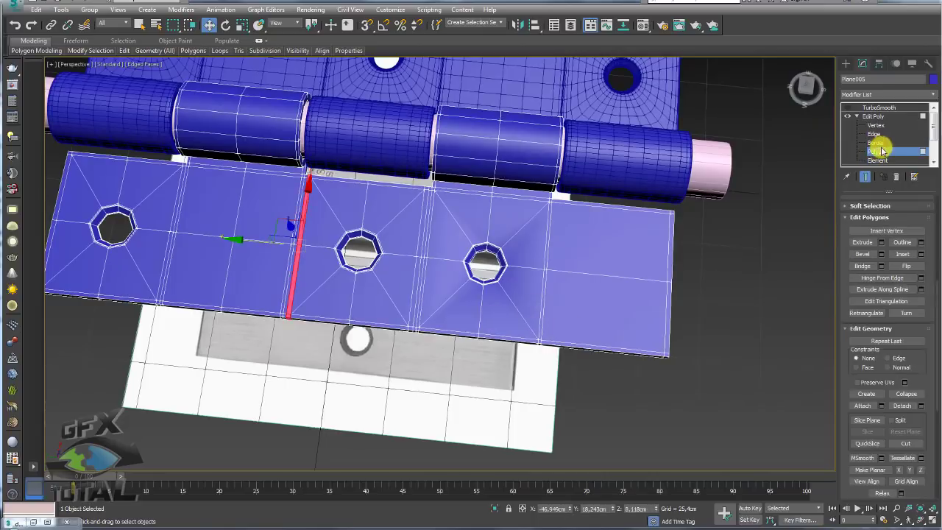
{"action": "middle_click_drag", "start_coordinate": [512, 246], "coordinate": [518, 283], "text": "alt"}
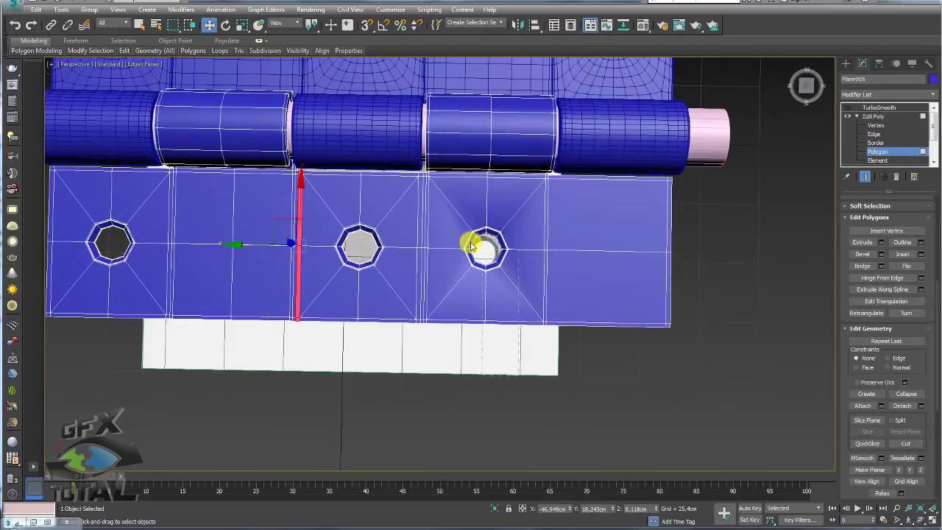
{"action": "left_click", "coordinate": [458, 236]}
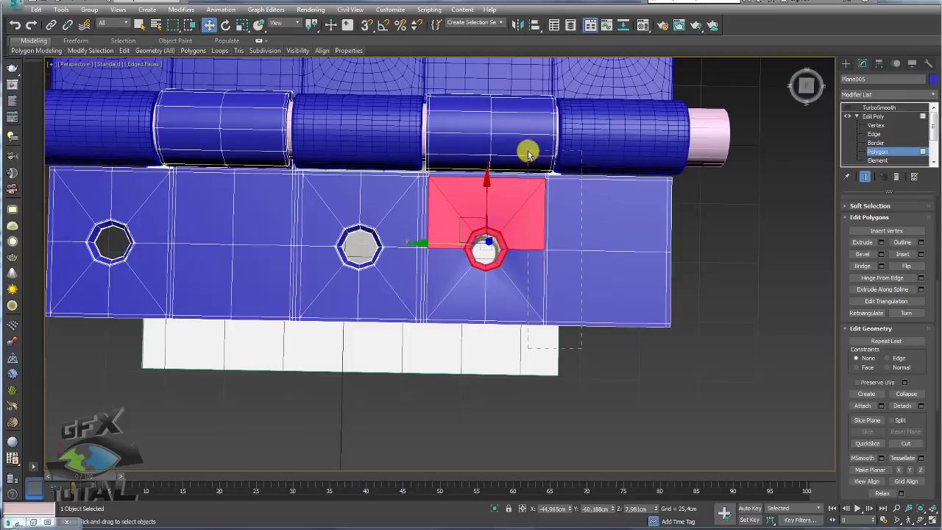
{"action": "left_click", "coordinate": [456, 184], "text": "alt"}
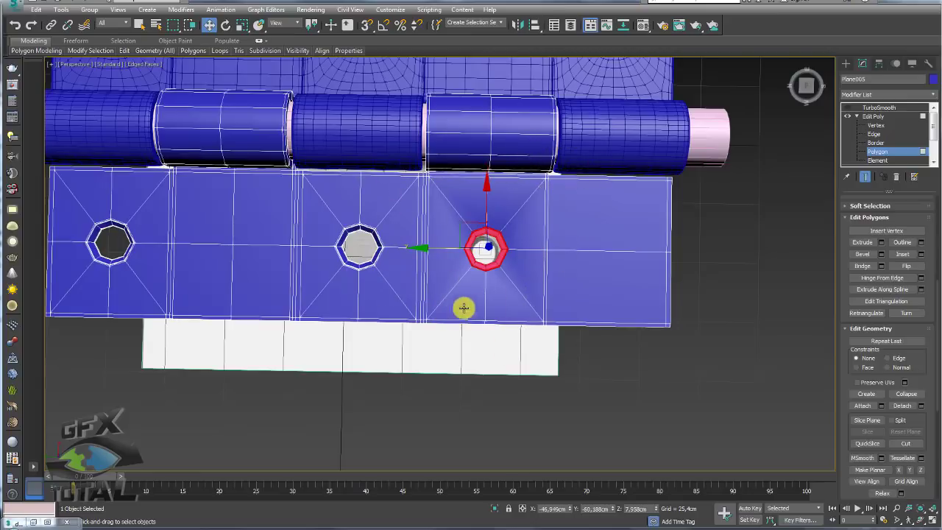
{"action": "left_click", "coordinate": [875, 142]}
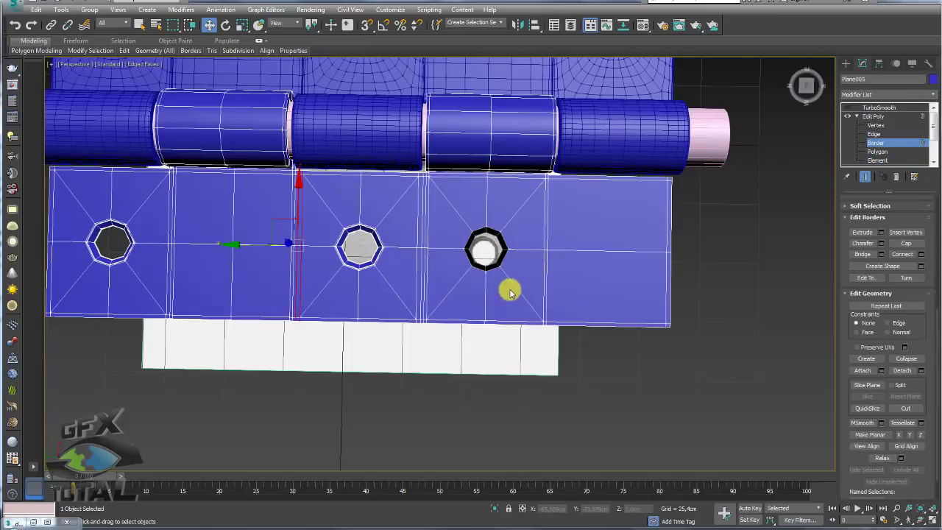
{"action": "left_click", "coordinate": [487, 268]}
{"action": "scroll", "coordinate": [486, 271], "scroll_direction": "up", "scroll_amount": 5}
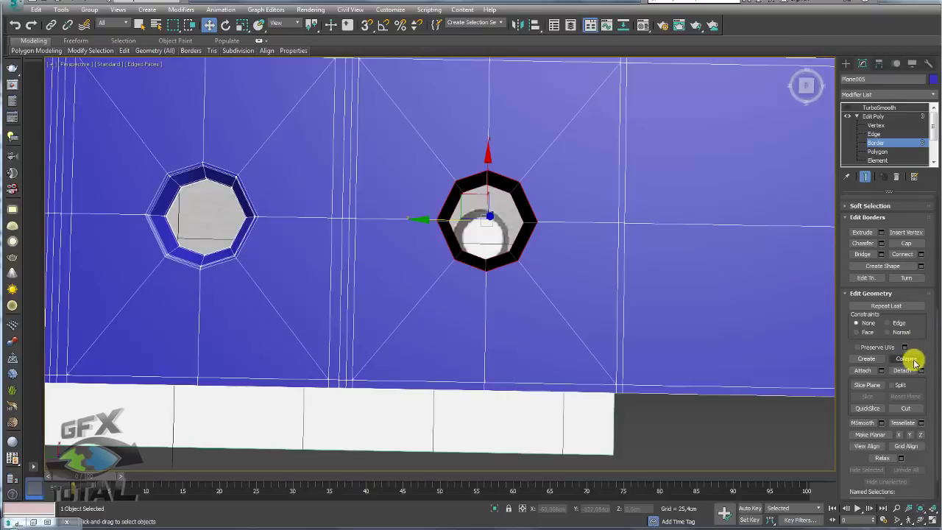
{"action": "left_click", "coordinate": [915, 362]}
Remove the four diagonal edges around the collapsed centre point.
{"action": "mouse_move", "coordinate": [567, 267]}
{"action": "middle_mouse_down", "text": "alt"}
{"action": "mouse_move", "coordinate": [569, 278]}
{"action": "mouse_move", "coordinate": [600, 291]}
{"action": "middle_mouse_up", "text": "alt"}
{"action": "left_click", "coordinate": [873, 134]}
{"action": "left_click_drag", "start_coordinate": [517, 342], "coordinate": [515, 342]}
{"action": "left_click", "coordinate": [416, 315], "text": "ctrl"}
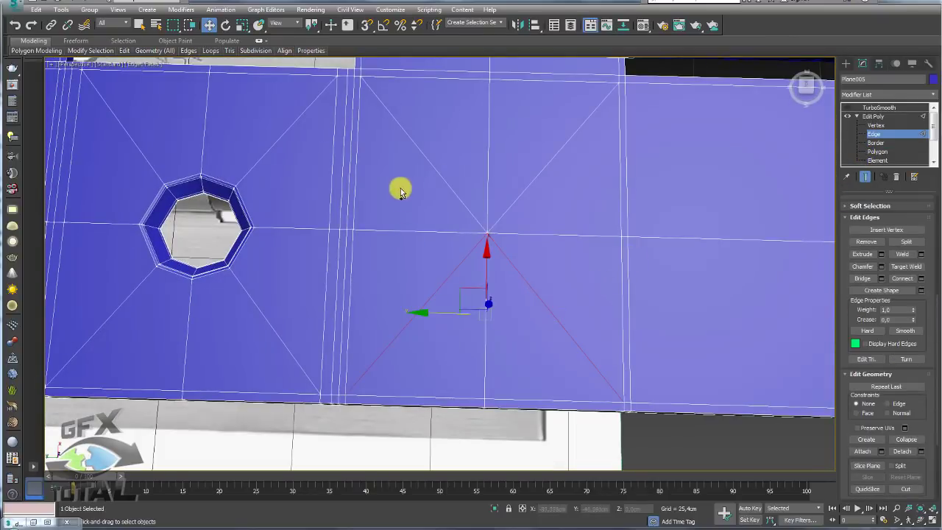
{"action": "left_click", "coordinate": [441, 176], "text": "ctrl"}
{"action": "left_click", "coordinate": [548, 161], "text": "ctrl"}
{"action": "mouse_move", "coordinate": [551, 253]}
{"action": "middle_mouse_down", "text": "alt"}
{"action": "mouse_move", "coordinate": [576, 178]}
{"action": "mouse_move", "coordinate": [590, 267]}
{"action": "mouse_move", "coordinate": [713, 261]}
{"action": "middle_mouse_up", "text": "alt"}
{"action": "left_click", "coordinate": [864, 242]}
Delete the plain rightmost polygon section of the lower leaf.
{"action": "left_click", "coordinate": [877, 151]}
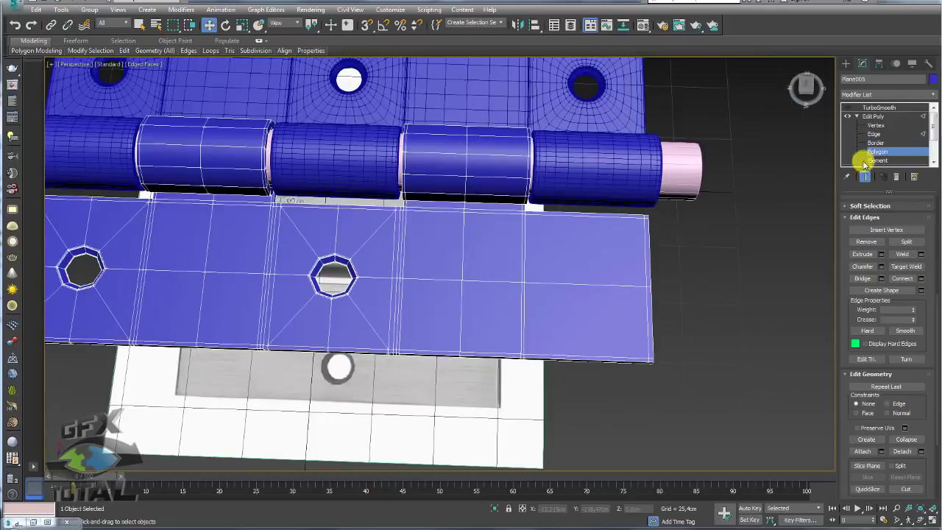
{"action": "mouse_move", "coordinate": [585, 420]}
{"action": "left_mouse_down"}
{"action": "mouse_move", "coordinate": [559, 206]}
{"action": "mouse_move", "coordinate": [557, 221]}
{"action": "left_mouse_up"}
{"action": "key", "text": "Delete"}
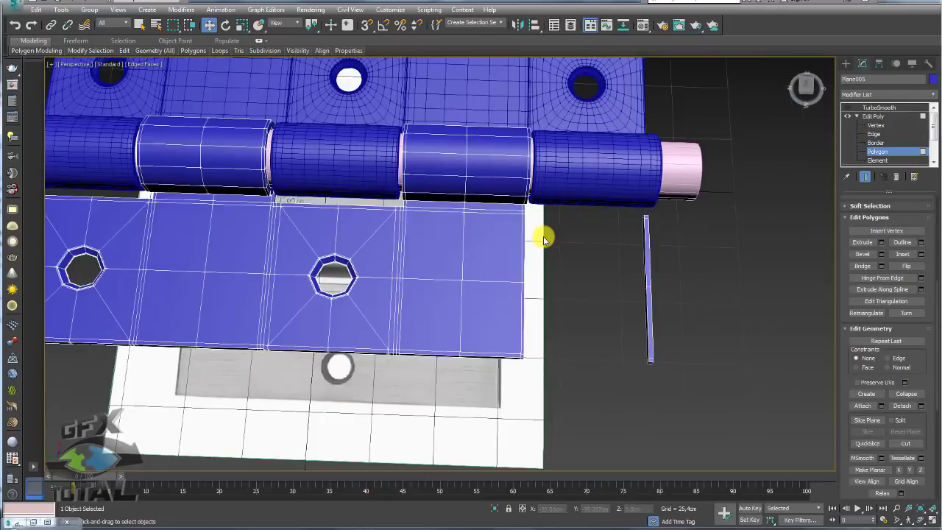
{"action": "scroll", "coordinate": [543, 236], "scroll_direction": "down", "scroll_amount": 5}
{"action": "middle_click_drag", "start_coordinate": [395, 336], "coordinate": [402, 377], "text": "alt"}
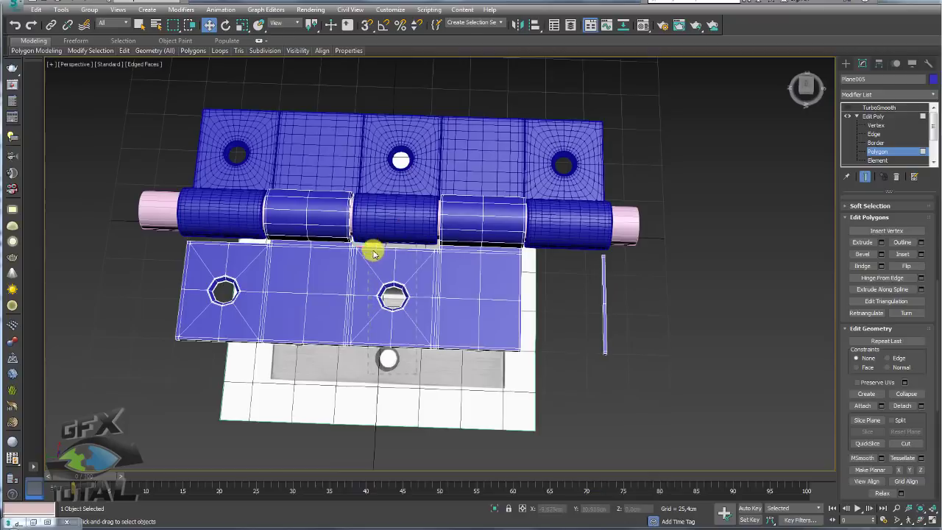
Clone the holed middle section into the empty right slot as an element and check its seams.
{"action": "left_click", "coordinate": [361, 296]}
{"action": "left_click_drag", "start_coordinate": [358, 297], "coordinate": [509, 303], "text": "shift"}
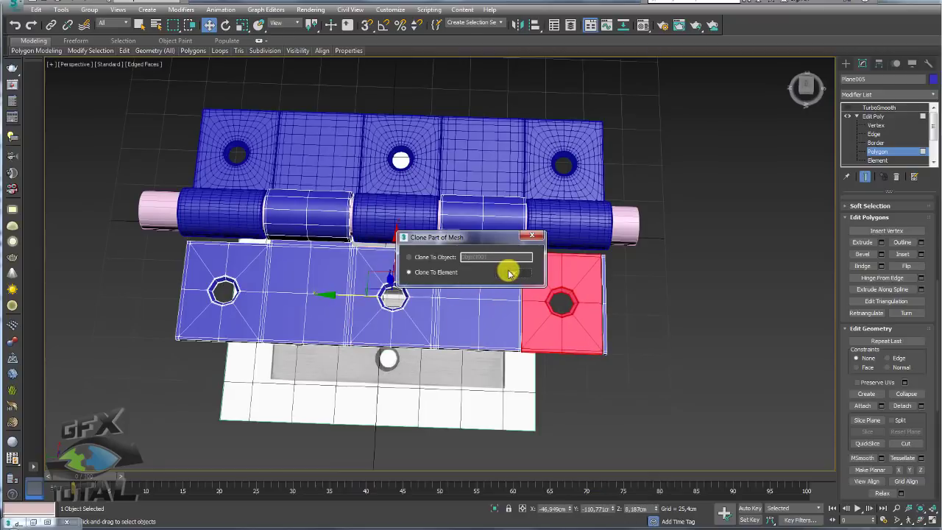
{"action": "left_click", "coordinate": [511, 273]}
{"action": "left_click", "coordinate": [881, 143]}
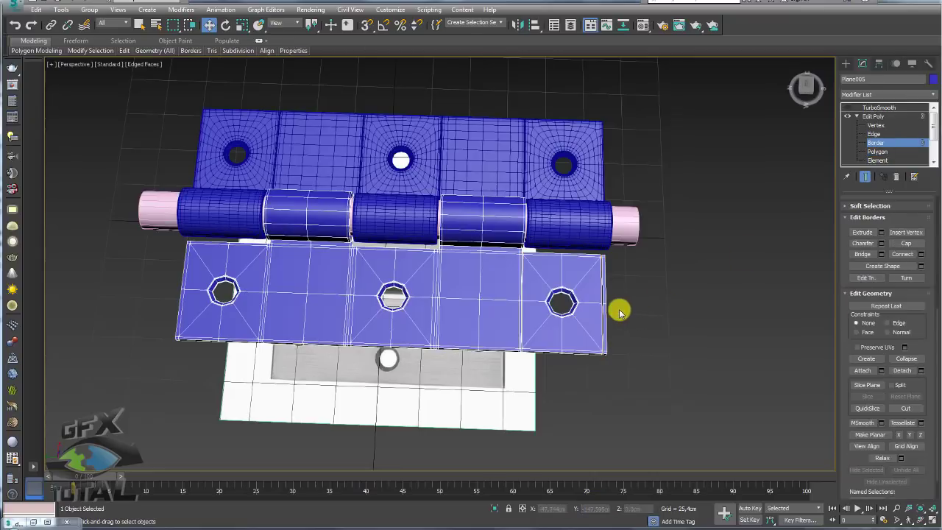
{"action": "scroll", "coordinate": [620, 312], "scroll_direction": "up", "scroll_amount": 3}
{"action": "left_click", "coordinate": [602, 380]}
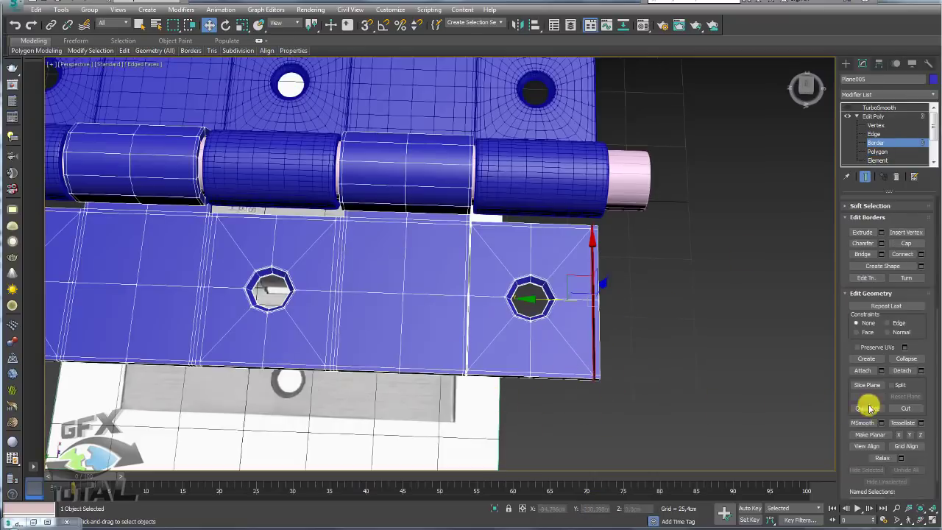
{"action": "left_click", "coordinate": [466, 345]}
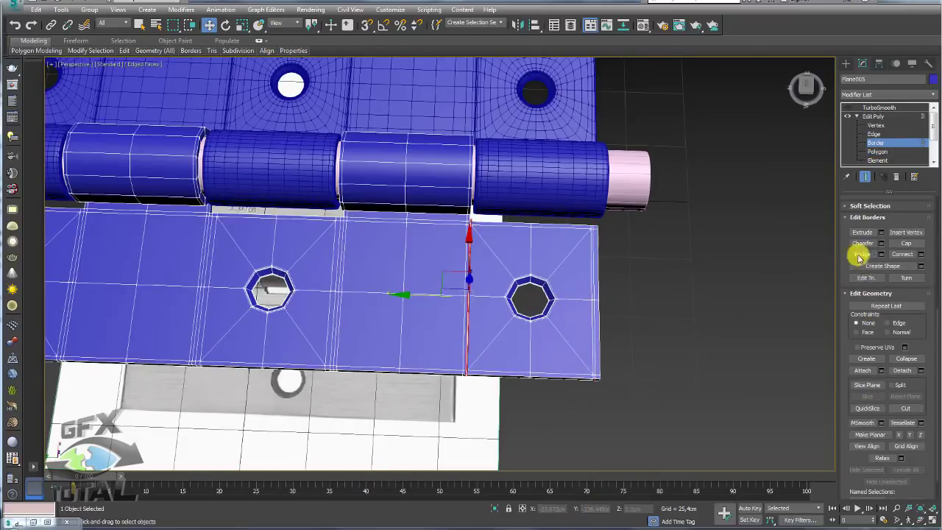
{"action": "scroll", "coordinate": [459, 307], "scroll_direction": "up", "scroll_amount": 2}
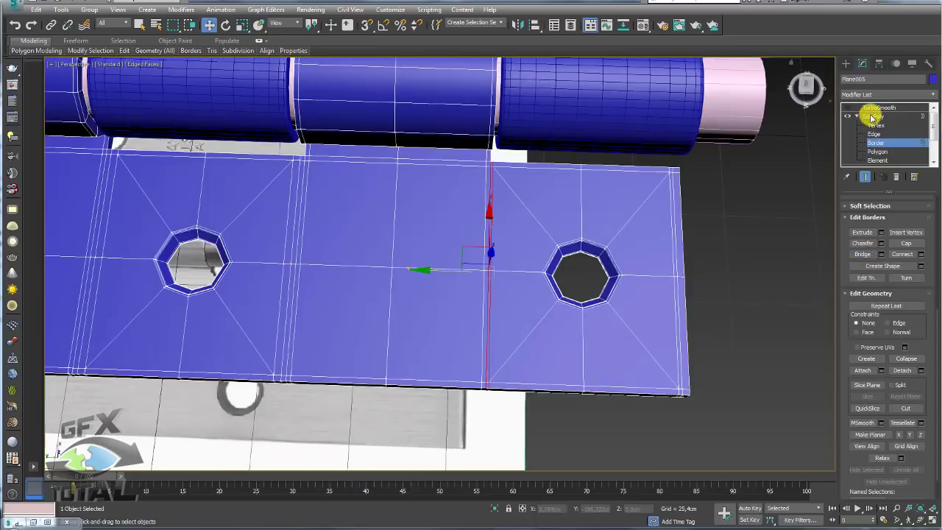
Re-enable TurboSmooth to show the three rounded screw holes.
{"action": "left_click", "coordinate": [872, 118]}
{"action": "left_click", "coordinate": [880, 107]}
{"action": "left_click", "coordinate": [847, 108]}
Select the left leaf Plane005 and delete its TurboSmooth modifier from the stack.
{"action": "scroll", "coordinate": [715, 228], "scroll_direction": "down", "scroll_amount": 5}
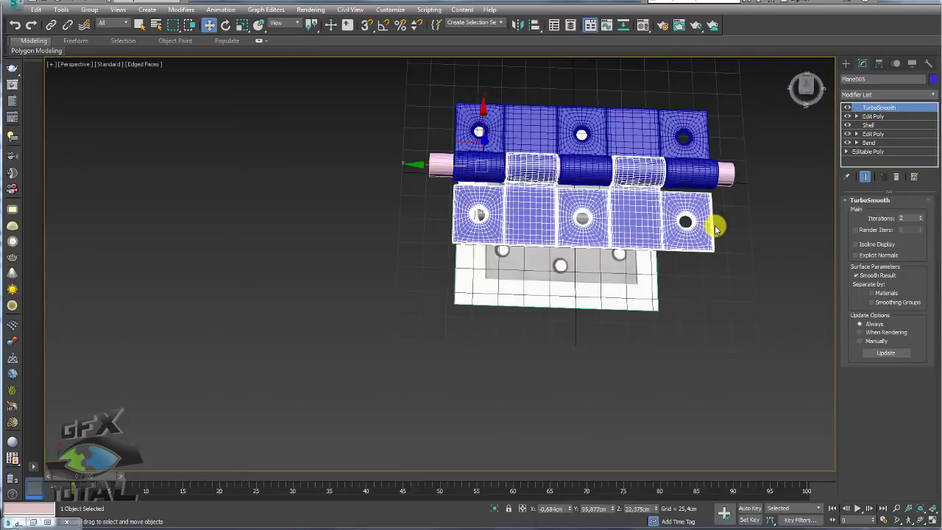
{"action": "mouse_move", "coordinate": [715, 228]}
{"action": "middle_mouse_down", "text": "alt"}
{"action": "mouse_move", "coordinate": [647, 196]}
{"action": "mouse_move", "coordinate": [767, 166]}
{"action": "middle_mouse_up", "text": "alt"}
{"action": "left_click", "coordinate": [768, 166]}
{"action": "scroll", "coordinate": [633, 223], "scroll_direction": "up", "scroll_amount": 3}
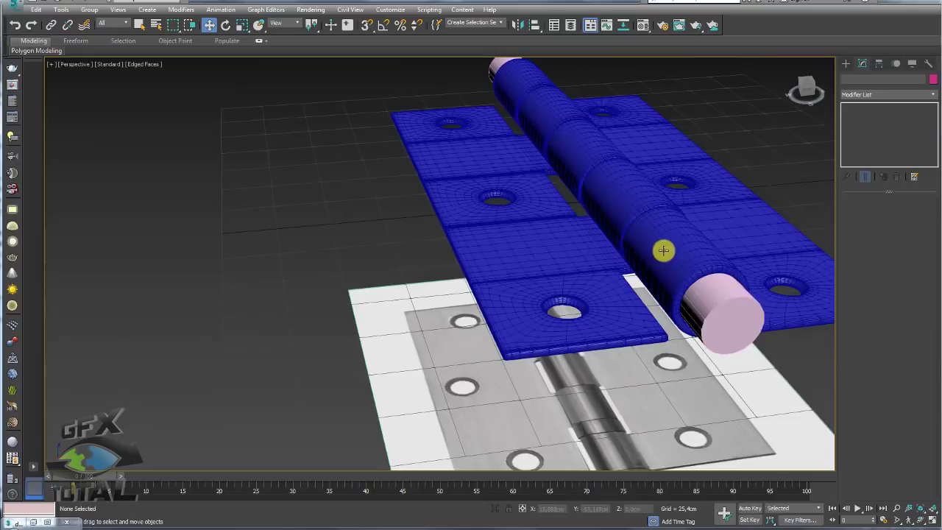
{"action": "left_click", "coordinate": [663, 250]}
{"action": "middle_click_drag", "start_coordinate": [692, 271], "coordinate": [598, 232]}
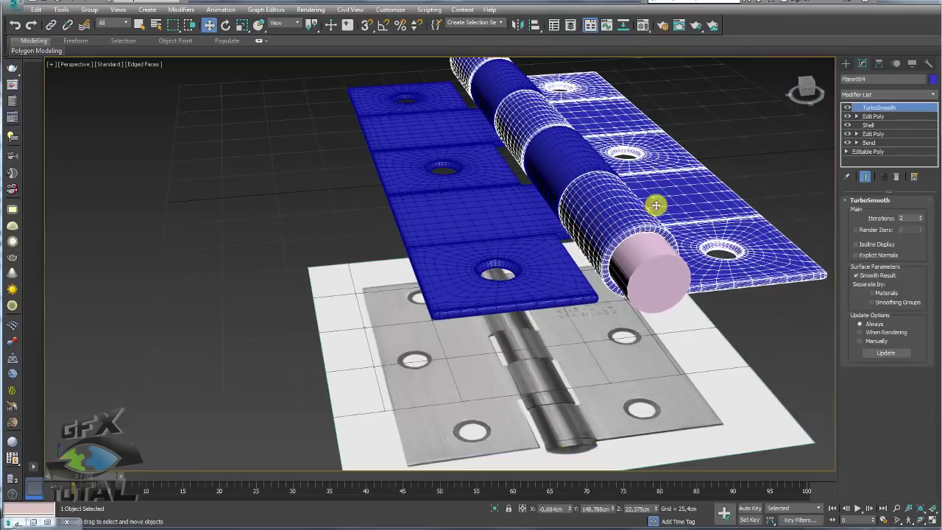
{"action": "left_click", "coordinate": [871, 116]}
{"action": "scroll", "coordinate": [640, 227], "scroll_direction": "up", "scroll_amount": 3}
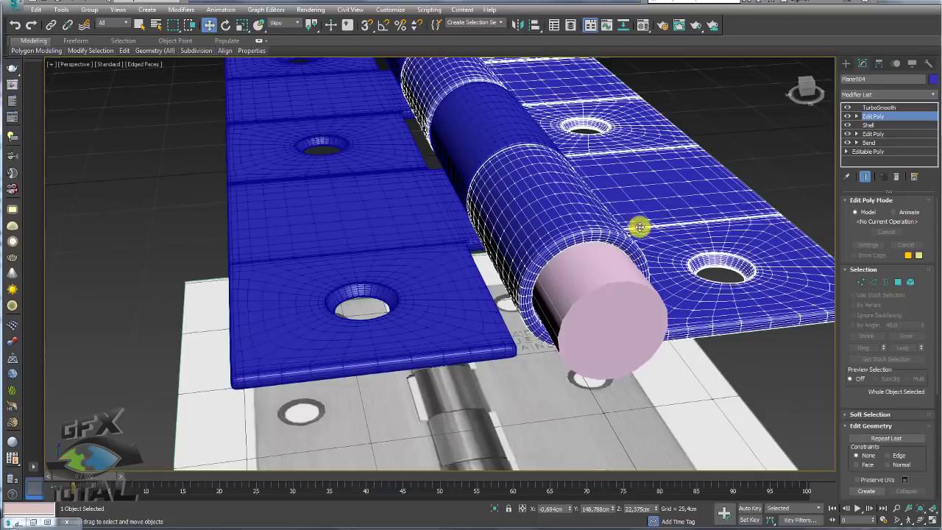
{"action": "left_click", "coordinate": [870, 109]}
{"action": "left_click", "coordinate": [450, 276]}
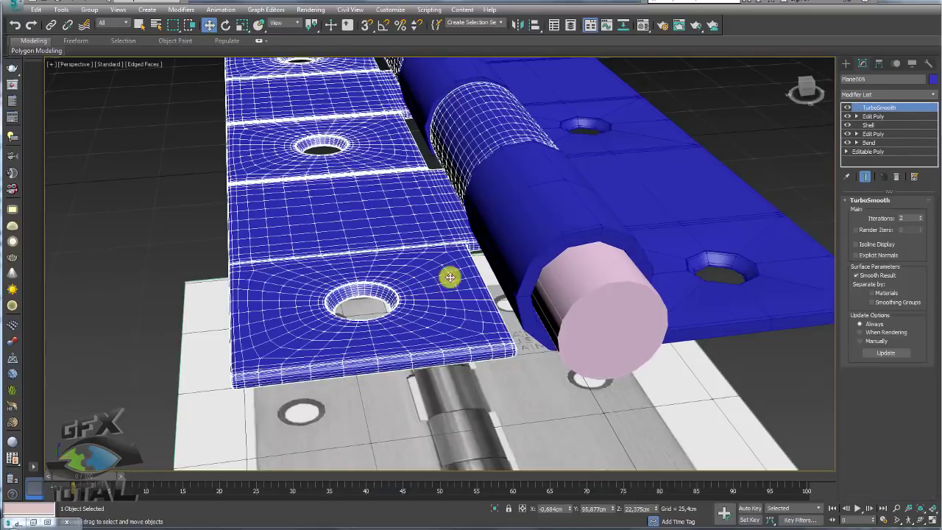
{"action": "left_click", "coordinate": [898, 176]}
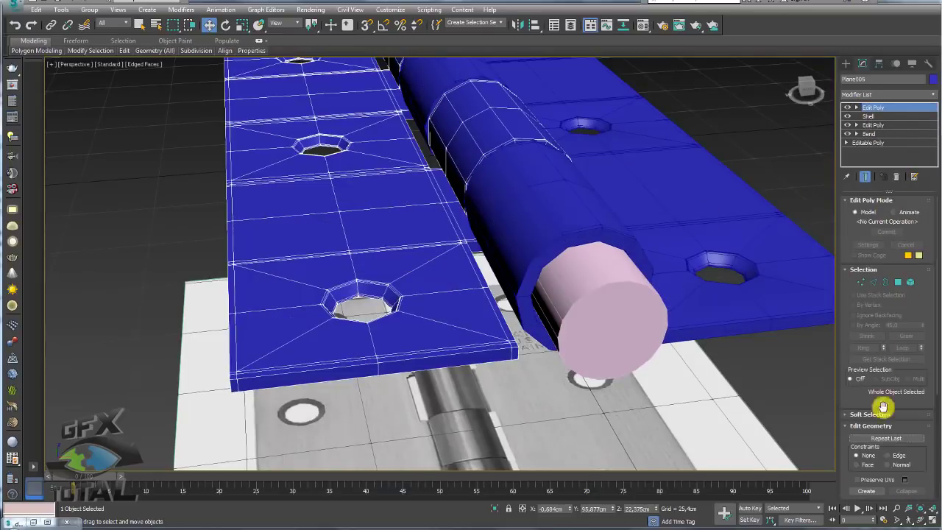
{"action": "left_click_drag", "start_coordinate": [844, 467], "coordinate": [851, 237]}
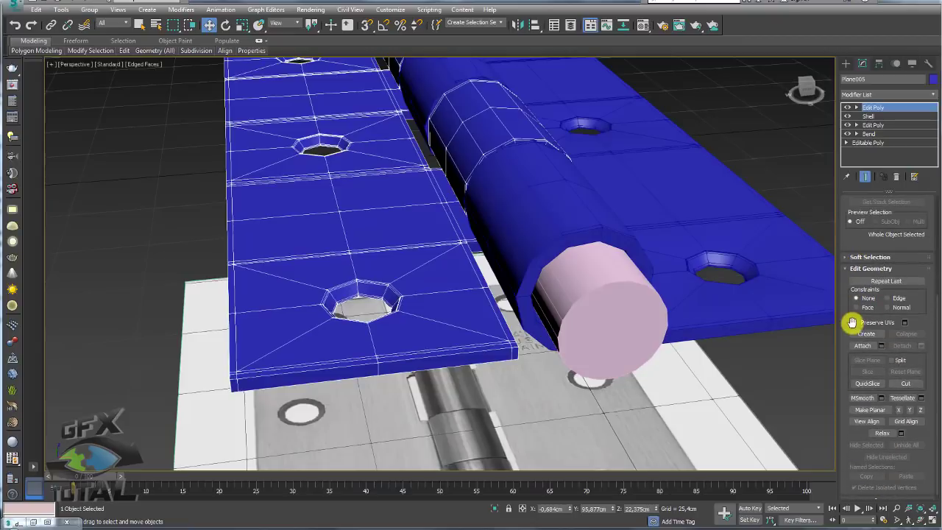
Attach the right hinge leaf to the left one and select the edge ring around the leaf thickness.
{"action": "left_click", "coordinate": [862, 345]}
{"action": "left_click", "coordinate": [661, 266]}
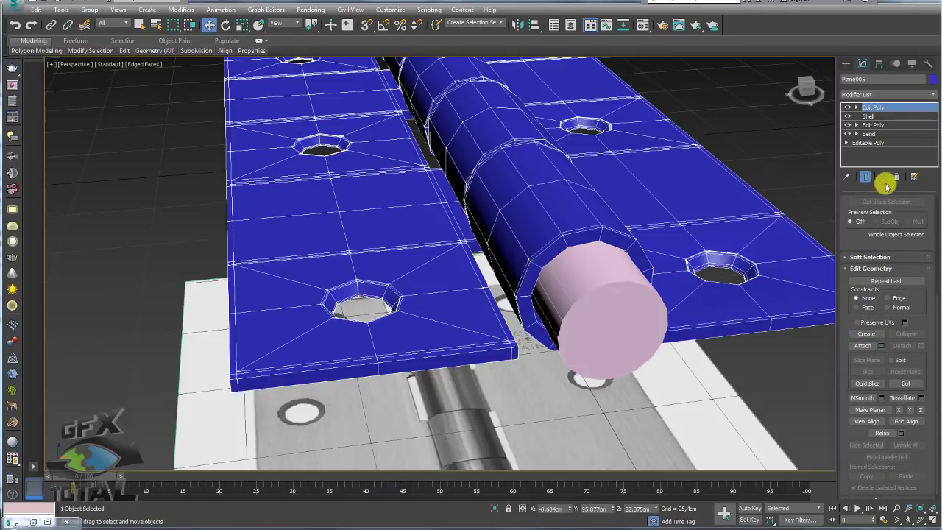
{"action": "left_click", "coordinate": [856, 107]}
{"action": "left_click", "coordinate": [874, 125]}
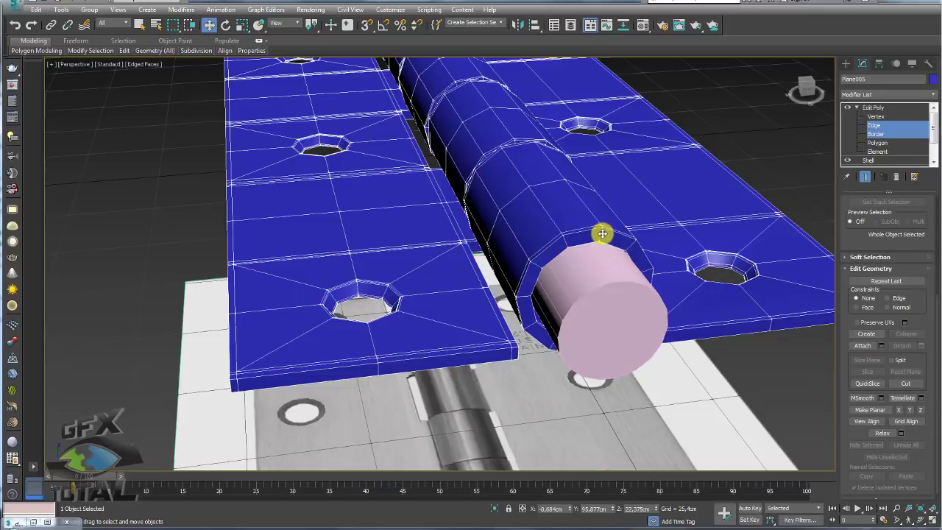
{"action": "left_click", "coordinate": [604, 227]}
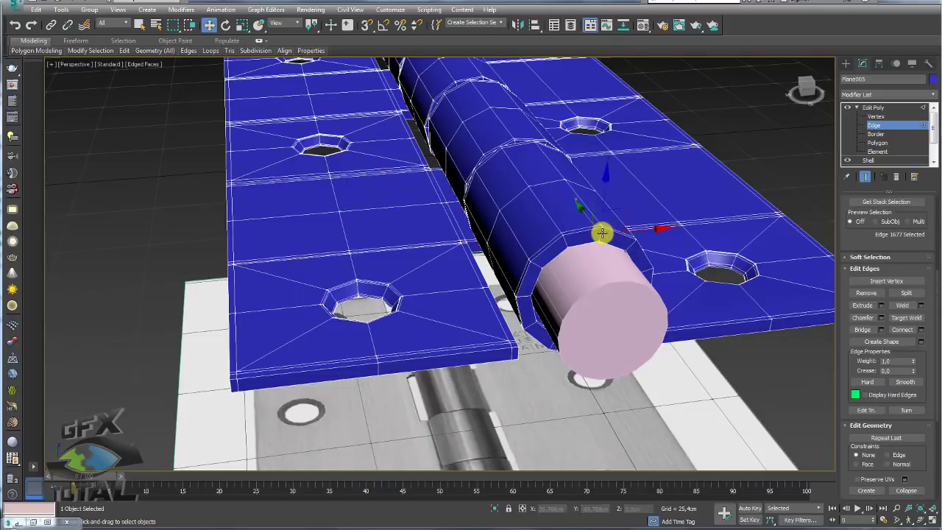
{"action": "left_click", "coordinate": [509, 358]}
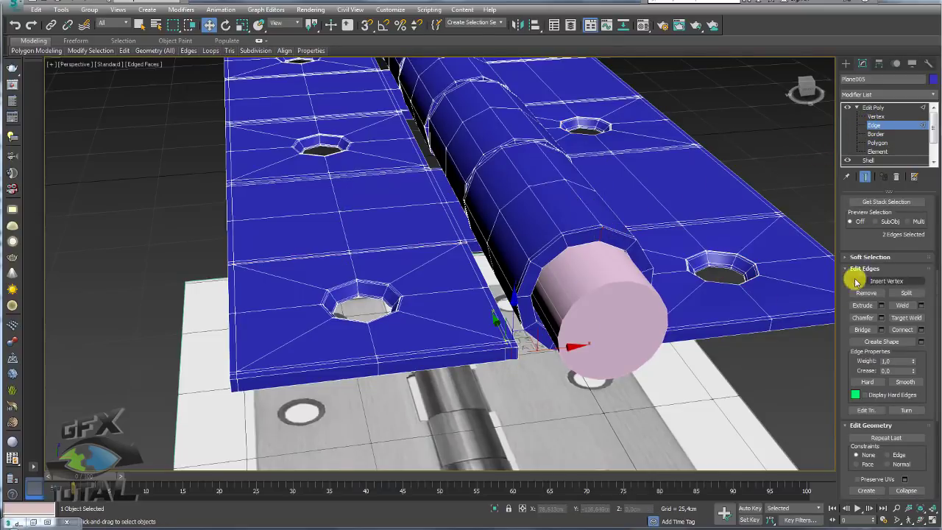
{"action": "left_click_drag", "start_coordinate": [851, 237], "coordinate": [858, 324]}
{"action": "left_click", "coordinate": [863, 330]}
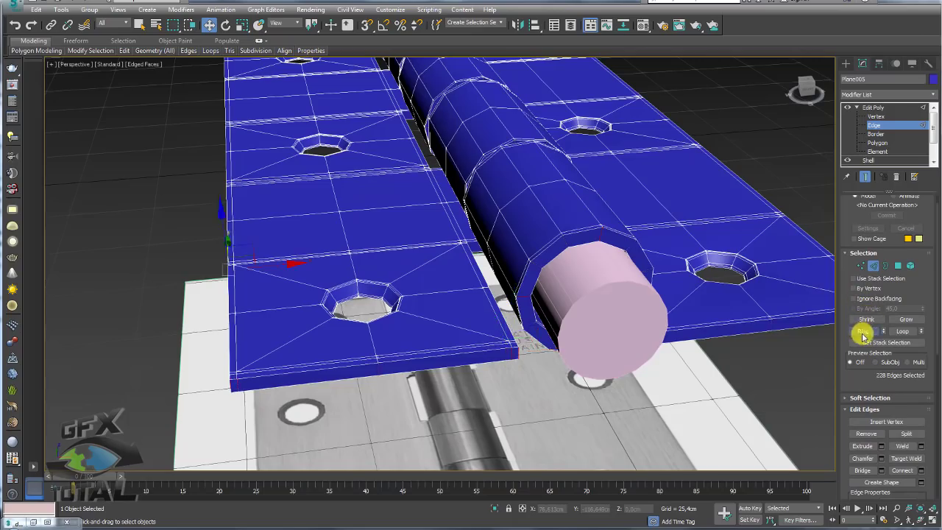
Connect the ring with 2 segments, adding two support loops pinched toward the plate borders.
{"action": "scroll", "coordinate": [564, 248], "scroll_direction": "down", "scroll_amount": 2}
{"action": "left_click", "coordinate": [898, 266], "text": "ctrl"}
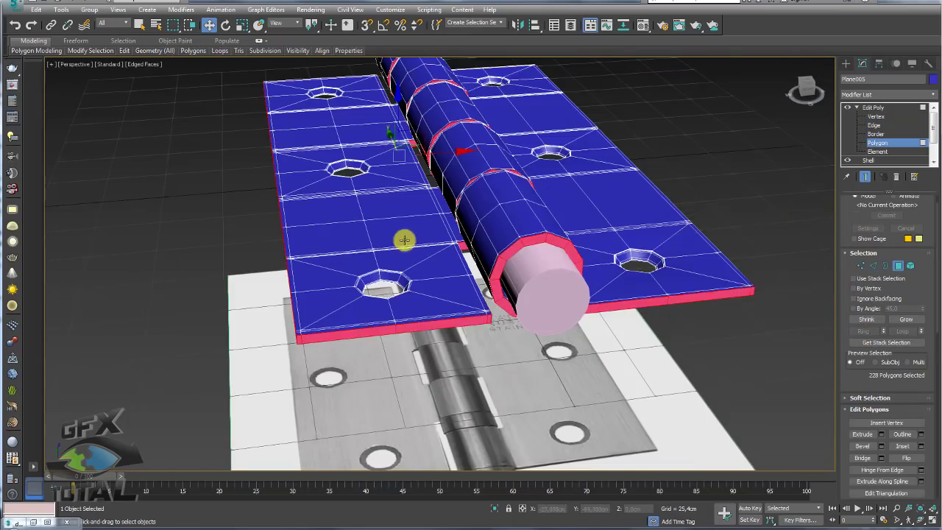
{"action": "mouse_move", "coordinate": [404, 238]}
{"action": "middle_mouse_down", "text": "alt"}
{"action": "mouse_move", "coordinate": [456, 265]}
{"action": "mouse_move", "coordinate": [631, 229]}
{"action": "mouse_move", "coordinate": [606, 233]}
{"action": "middle_mouse_up", "text": "alt"}
{"action": "scroll", "coordinate": [588, 279], "scroll_direction": "up", "scroll_amount": 5}
{"action": "middle_click_drag", "start_coordinate": [589, 280], "coordinate": [643, 276], "text": "alt"}
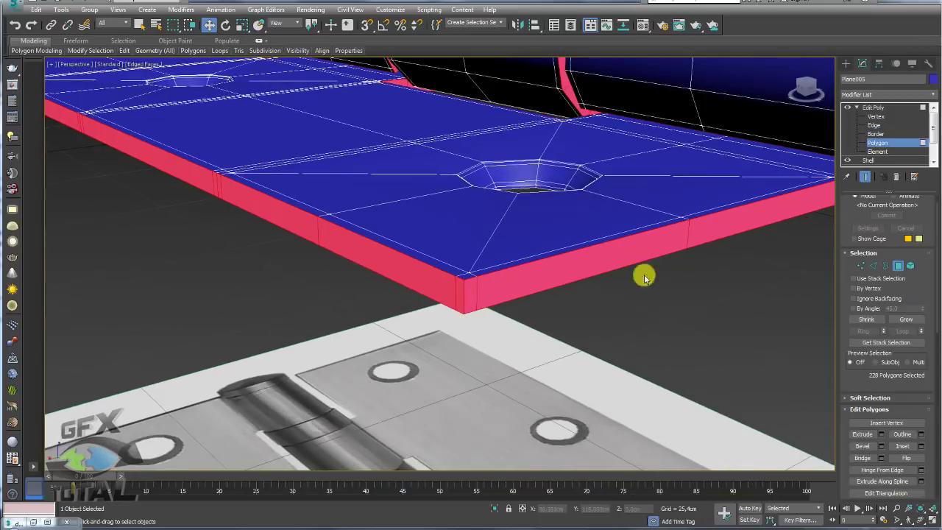
{"action": "left_click", "coordinate": [873, 265]}
{"action": "left_click", "coordinate": [920, 470]}
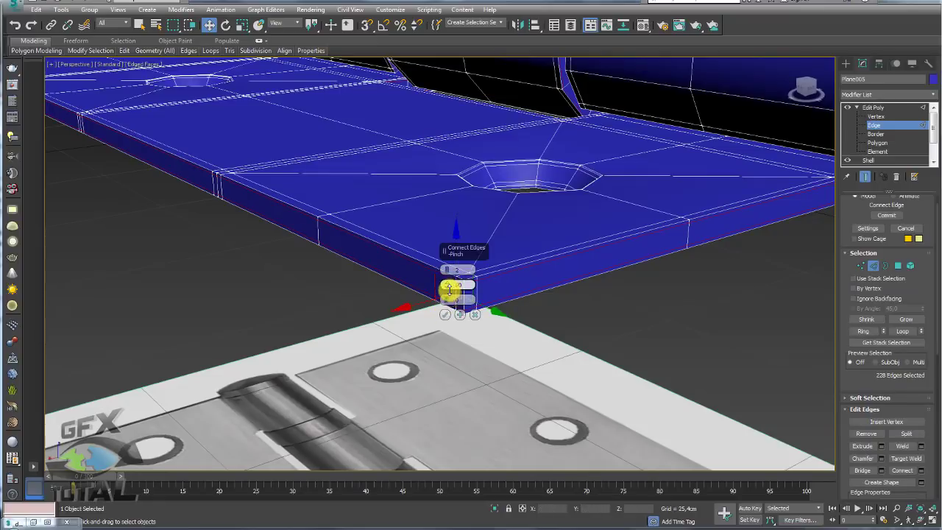
{"action": "left_click", "coordinate": [444, 314]}
{"action": "left_click", "coordinate": [858, 107]}
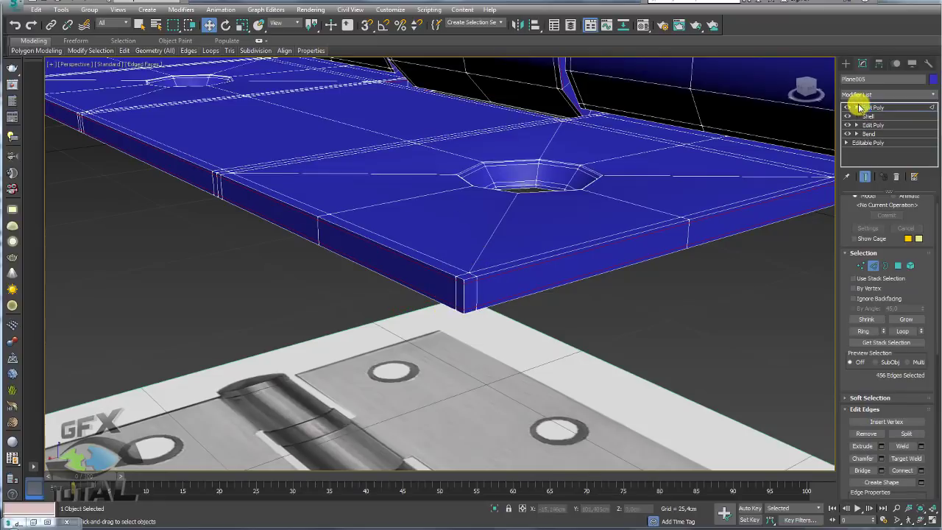
{"action": "scroll", "coordinate": [557, 204], "scroll_direction": "down", "scroll_amount": 1}
Leave edge editing and slide the pin cylinder into the hinge barrel.
{"action": "scroll", "coordinate": [557, 204], "scroll_direction": "down", "scroll_amount": 3}
{"action": "middle_click_drag", "start_coordinate": [610, 206], "coordinate": [648, 199], "text": "alt"}
{"action": "left_click", "coordinate": [872, 108]}
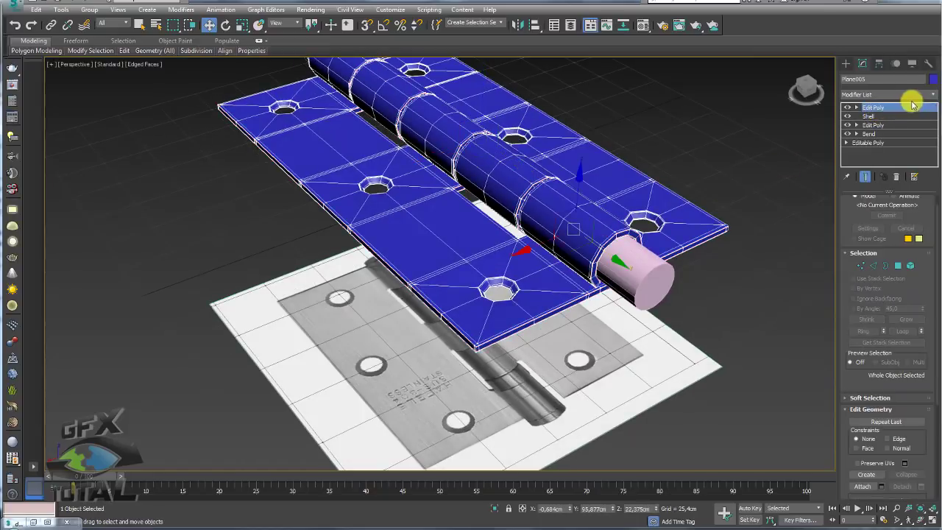
{"action": "mouse_move", "coordinate": [589, 191]}
{"action": "middle_mouse_down", "text": "alt"}
{"action": "mouse_move", "coordinate": [574, 190]}
{"action": "mouse_move", "coordinate": [581, 158]}
{"action": "mouse_move", "coordinate": [559, 223]}
{"action": "mouse_move", "coordinate": [635, 258]}
{"action": "mouse_move", "coordinate": [660, 213]}
{"action": "middle_mouse_up", "text": "alt"}
{"action": "scroll", "coordinate": [560, 223], "scroll_direction": "down", "scroll_amount": 2}
{"action": "left_click", "coordinate": [560, 251]}
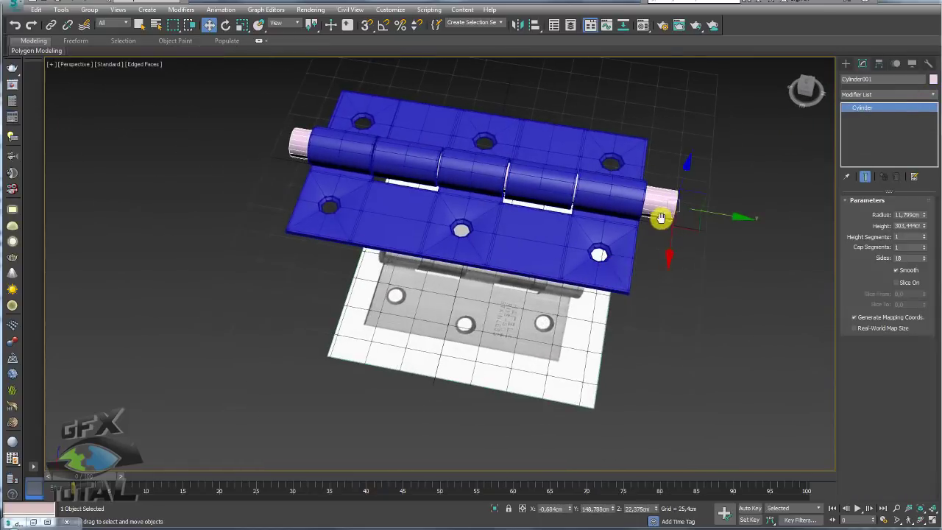
{"action": "scroll", "coordinate": [619, 218], "scroll_direction": "up", "scroll_amount": 5}
{"action": "left_click_drag", "start_coordinate": [684, 248], "coordinate": [644, 247]}
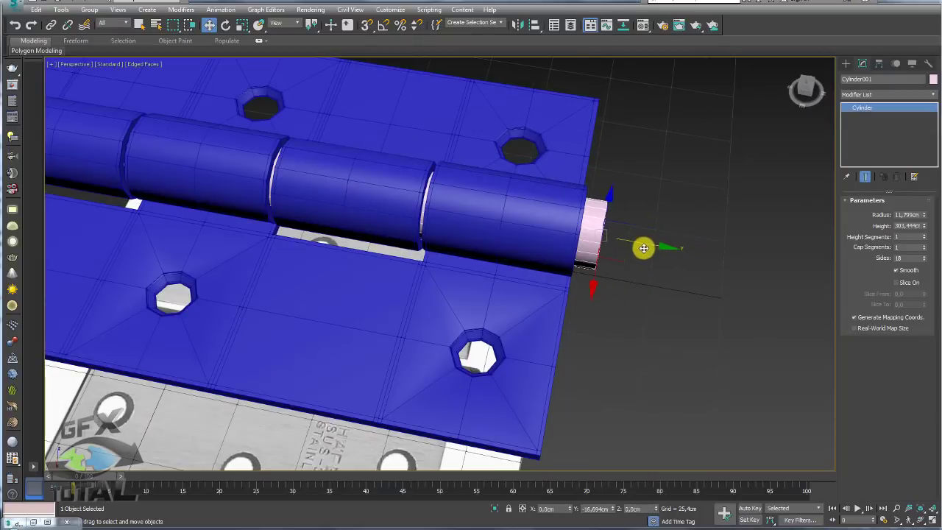
Draw Sphere001 of radius 15.619 cm in the Front view, beside the hinge.
{"action": "left_click", "coordinate": [846, 63]}
{"action": "mouse_move", "coordinate": [812, 123]}
{"action": "middle_mouse_down", "text": "alt"}
{"action": "mouse_move", "coordinate": [698, 184]}
{"action": "mouse_move", "coordinate": [794, 169]}
{"action": "middle_mouse_up", "text": "alt"}
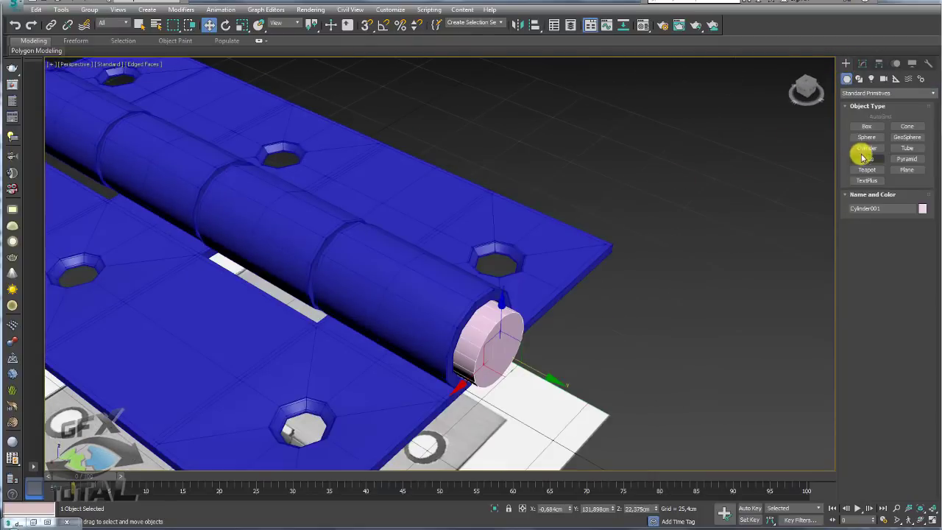
{"action": "left_click", "coordinate": [866, 137]}
{"action": "scroll", "coordinate": [626, 185], "scroll_direction": "down", "scroll_amount": 5}
{"action": "scroll", "coordinate": [626, 218], "scroll_direction": "down", "scroll_amount": 2}
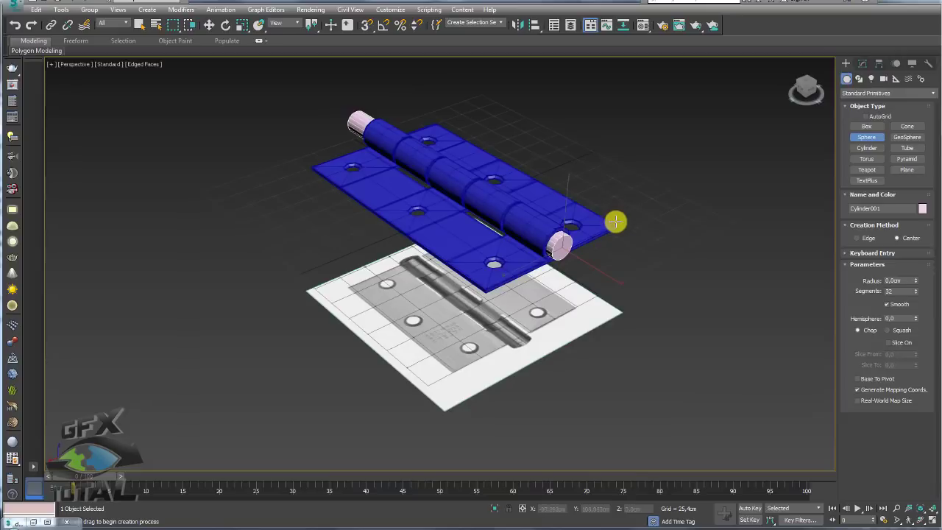
{"action": "key", "text": "f"}
{"action": "scroll", "coordinate": [528, 253], "scroll_direction": "down", "scroll_amount": 2}
{"action": "left_click_drag", "start_coordinate": [515, 229], "coordinate": [495, 268]}
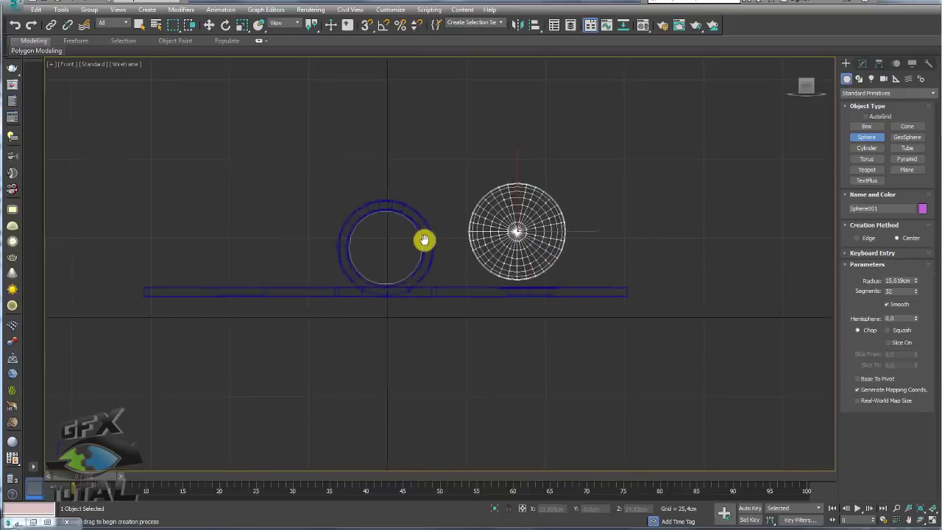
{"action": "key", "text": "p"}
{"action": "mouse_move", "coordinate": [444, 233]}
{"action": "middle_mouse_down", "text": "alt"}
{"action": "mouse_move", "coordinate": [490, 254]}
{"action": "mouse_move", "coordinate": [563, 258]}
{"action": "middle_mouse_up", "text": "alt"}
{"action": "key", "text": "alt+a"}
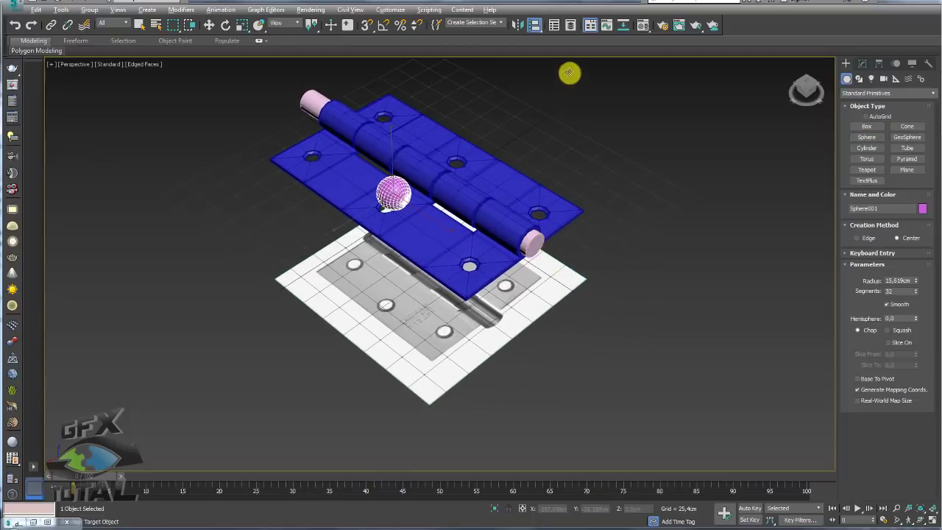
Align the sphere to the end of Cylinder001, then move it out along X.
{"action": "left_click", "coordinate": [542, 254]}
{"action": "left_click", "coordinate": [630, 292]}
{"action": "middle_click_drag", "start_coordinate": [505, 267], "coordinate": [572, 278], "text": "alt"}
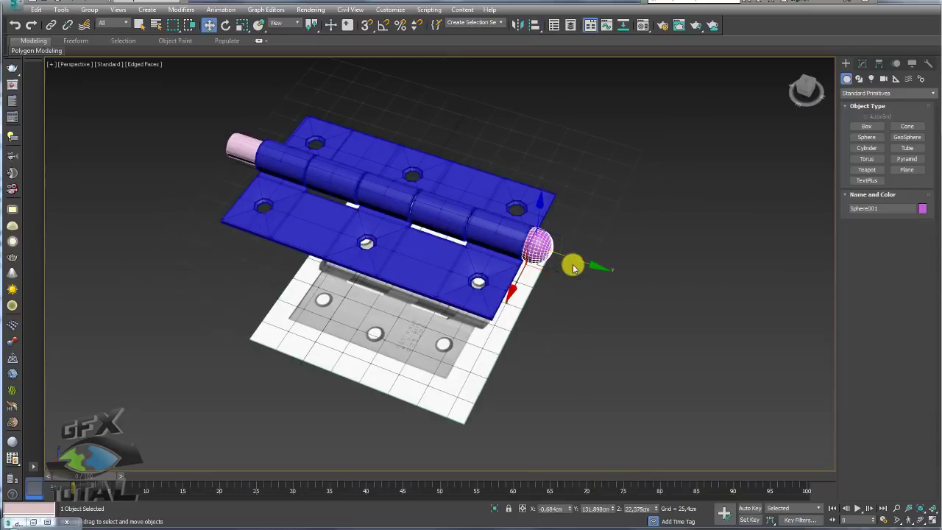
{"action": "left_click_drag", "start_coordinate": [572, 277], "coordinate": [652, 284]}
{"action": "scroll", "coordinate": [653, 279], "scroll_direction": "up", "scroll_amount": 5}
{"action": "scroll", "coordinate": [653, 278], "scroll_direction": "up", "scroll_amount": 5}
Rotate the sphere, try squashing it along Y, then undo back to round.
{"action": "key", "text": "e"}
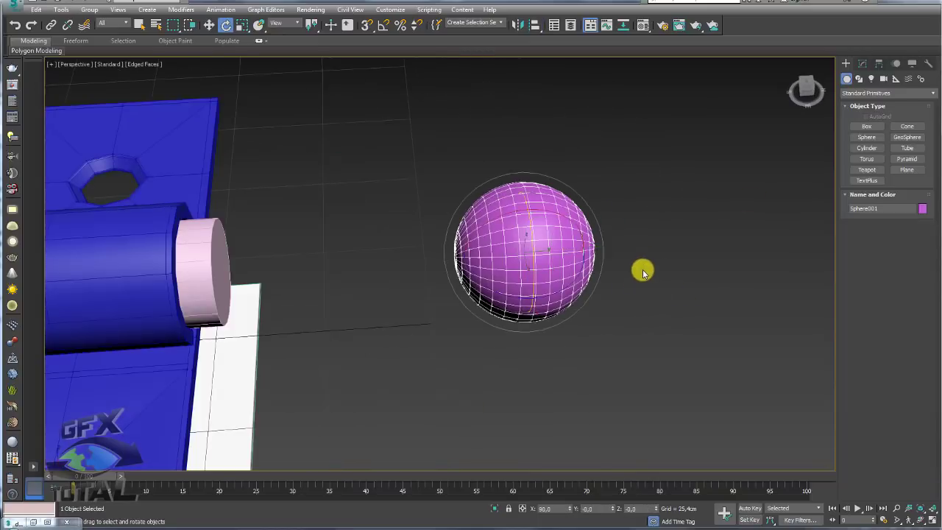
{"action": "left_click", "coordinate": [863, 63]}
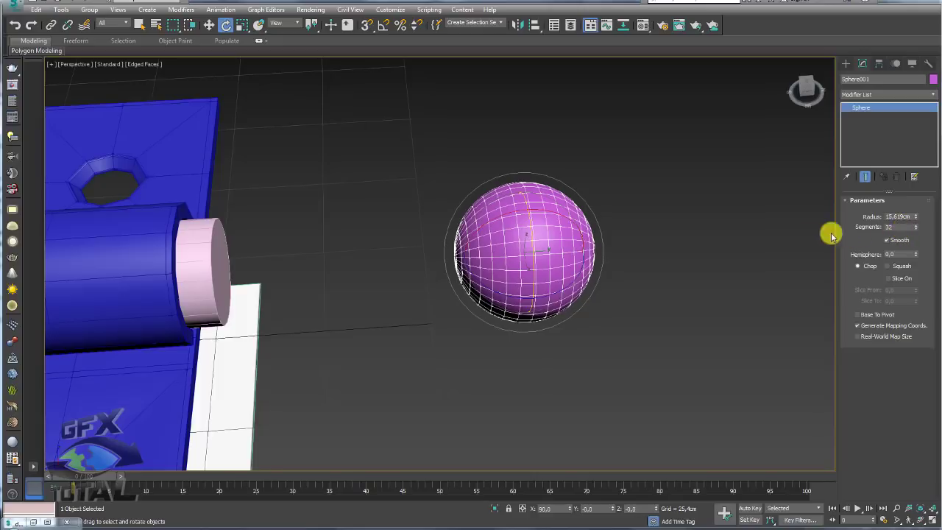
{"action": "middle_click_drag", "start_coordinate": [617, 234], "coordinate": [603, 238], "text": "alt"}
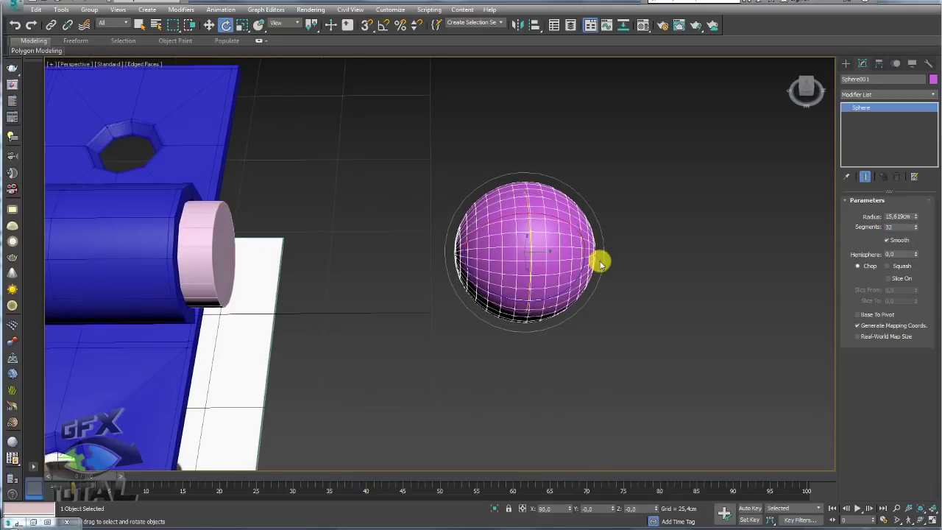
{"action": "key", "text": "r"}
{"action": "left_click_drag", "start_coordinate": [459, 255], "coordinate": [500, 255]}
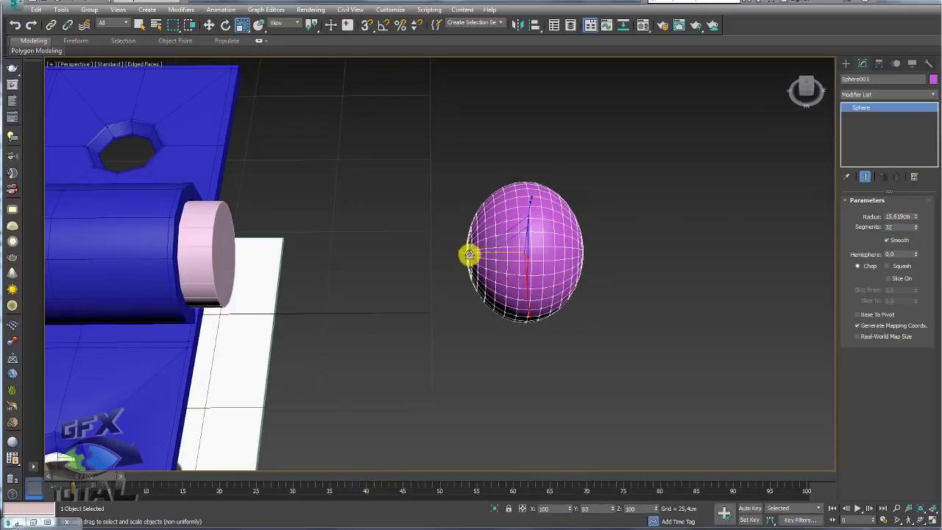
{"action": "key", "text": "ctrl+z"}
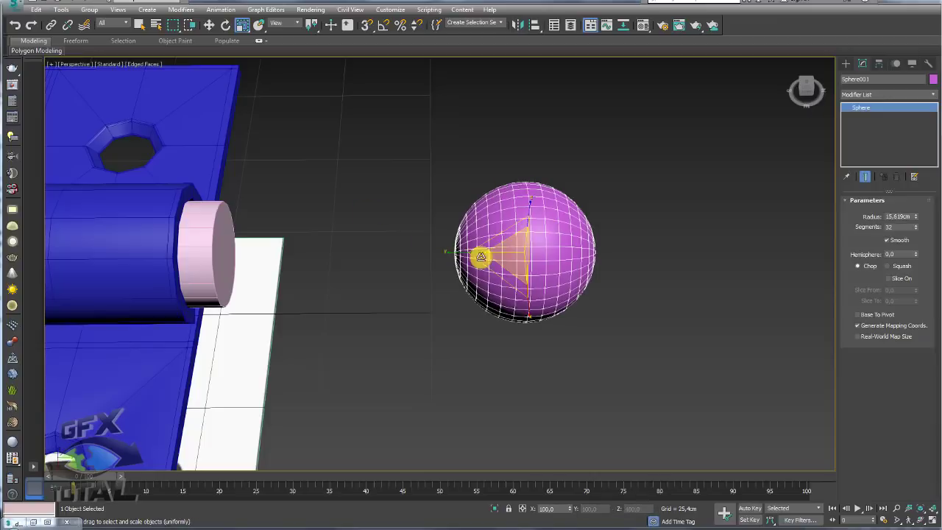
{"action": "middle_click_drag", "start_coordinate": [479, 255], "coordinate": [554, 253], "text": "alt"}
Add Edit Poly to the sphere and delete its left half of polygons, leaving a hemisphere.
{"action": "key", "text": "alt+e"}
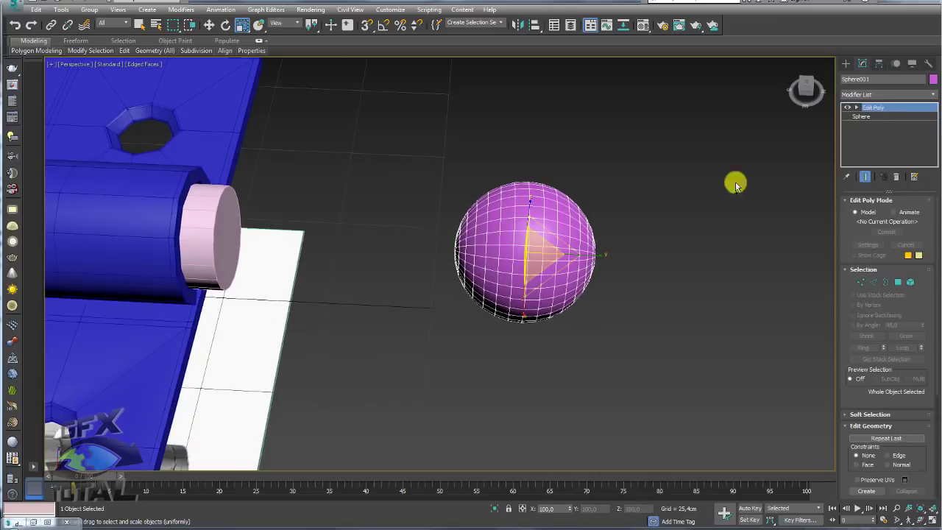
{"action": "left_click", "coordinate": [896, 281]}
{"action": "left_click_drag", "start_coordinate": [378, 143], "coordinate": [517, 366]}
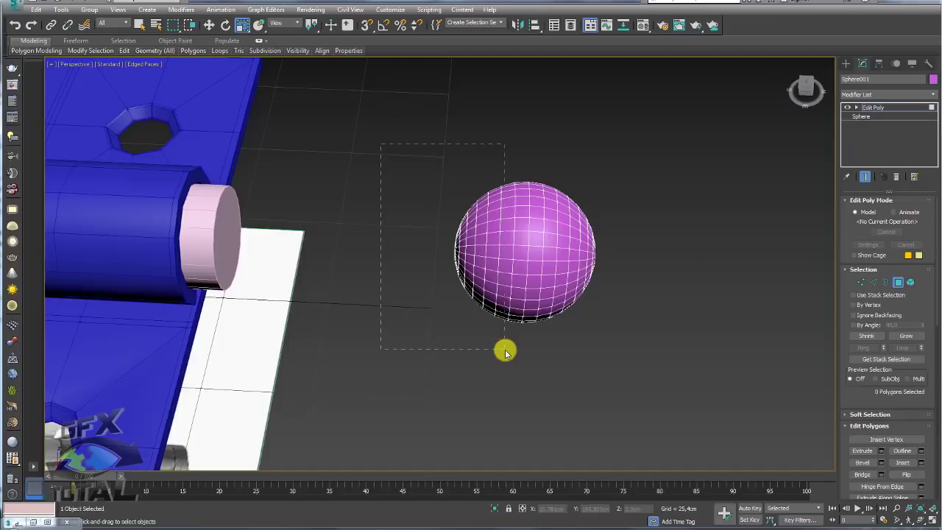
{"action": "key", "text": "Delete"}
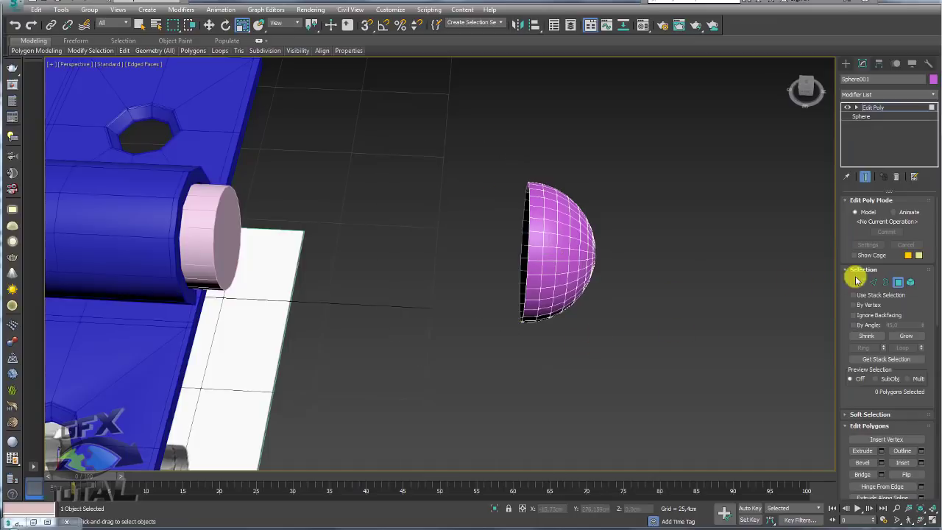
Flatten the hemisphere along X into a shallow dome and scale its open rim inward.
{"action": "left_click", "coordinate": [873, 107]}
{"action": "left_click_drag", "start_coordinate": [598, 254], "coordinate": [529, 254]}
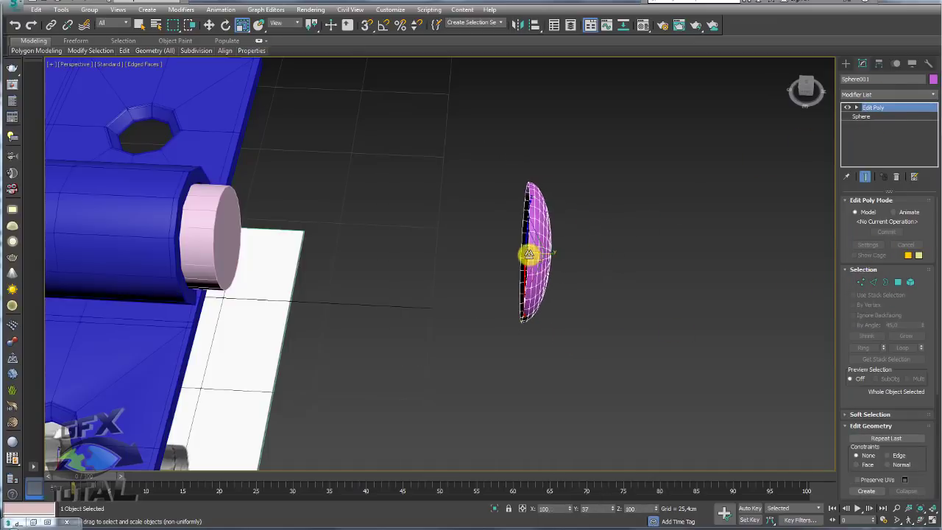
{"action": "middle_click_drag", "start_coordinate": [522, 255], "coordinate": [625, 250], "text": "alt"}
{"action": "left_click", "coordinate": [885, 282]}
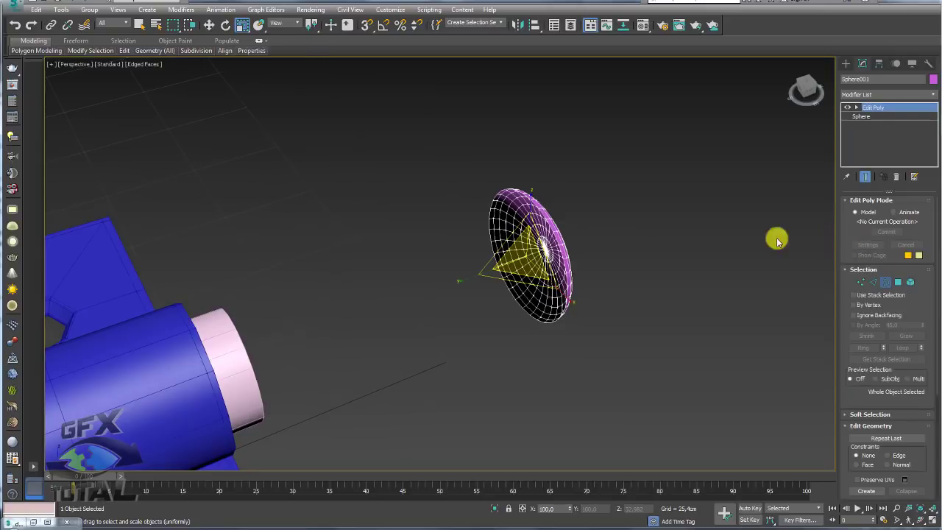
{"action": "middle_click_drag", "start_coordinate": [490, 311], "coordinate": [510, 297], "text": "alt"}
{"action": "left_click", "coordinate": [548, 261]}
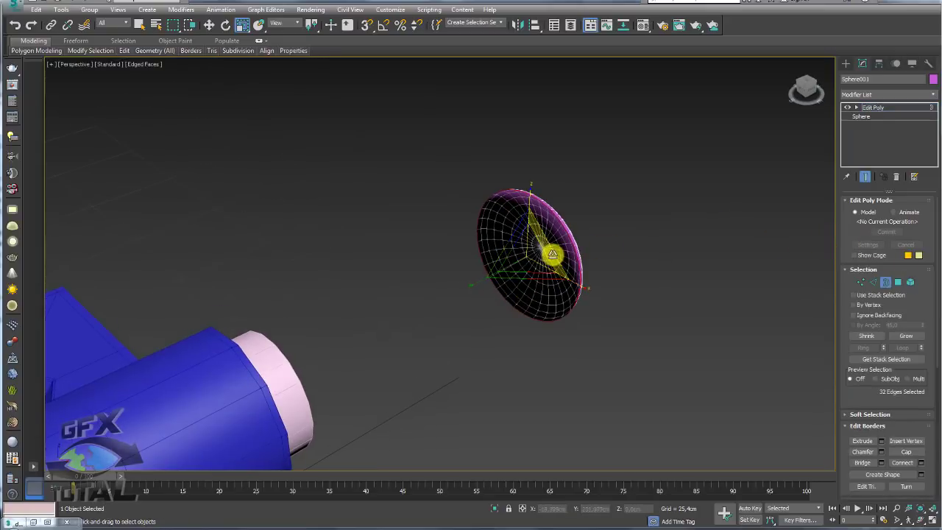
{"action": "left_click_drag", "start_coordinate": [552, 253], "coordinate": [545, 256], "text": "shift"}
Shift-move the dome's open rim to extrude a long pin shaft.
{"action": "key", "text": "w"}
{"action": "middle_click_drag", "start_coordinate": [537, 258], "coordinate": [553, 280], "text": "alt"}
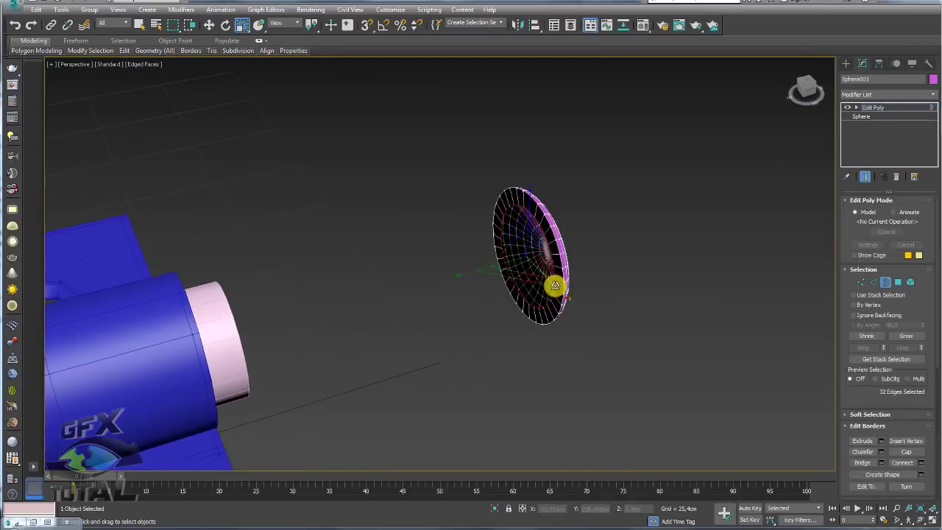
{"action": "left_click_drag", "start_coordinate": [568, 254], "coordinate": [412, 275], "text": "shift"}
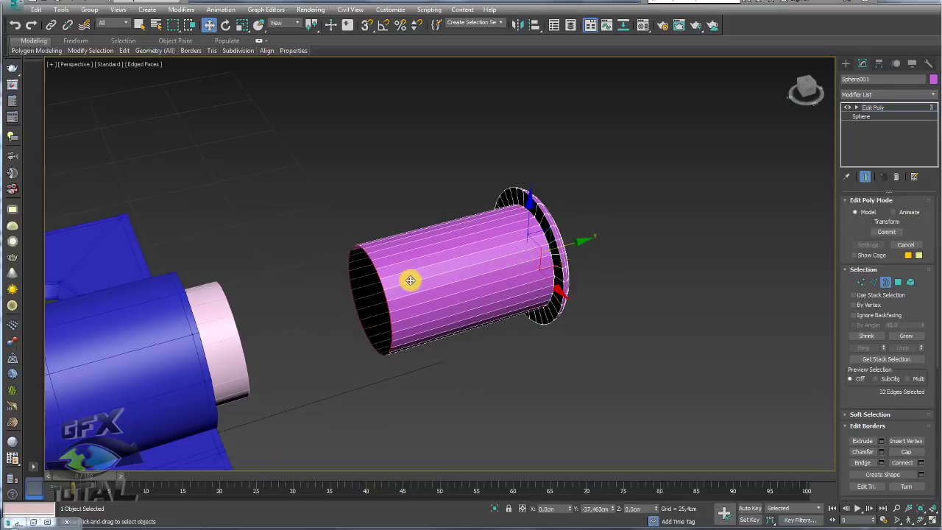
{"action": "middle_click_drag", "start_coordinate": [690, 224], "coordinate": [581, 262], "text": "alt"}
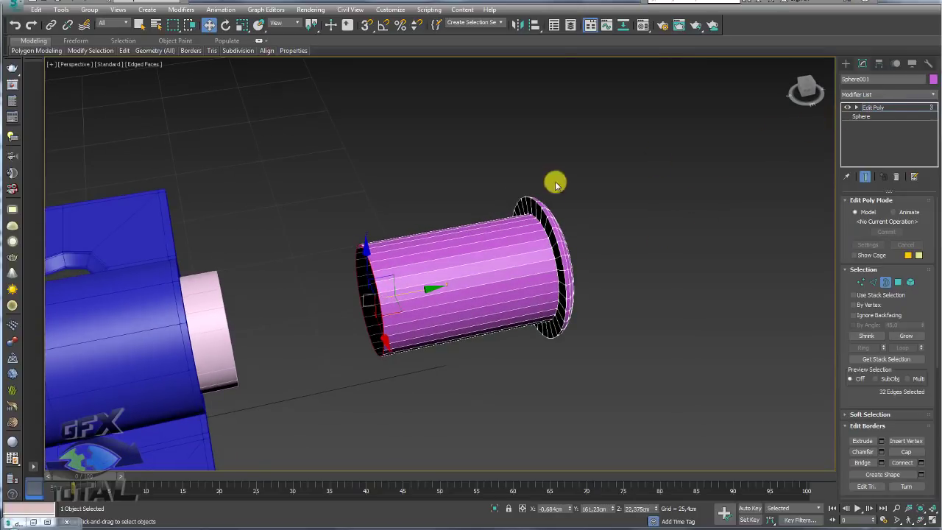
{"action": "mouse_move", "coordinate": [556, 184]}
{"action": "middle_mouse_down", "text": "alt"}
{"action": "mouse_move", "coordinate": [287, 219]}
{"action": "mouse_move", "coordinate": [437, 231]}
{"action": "middle_mouse_up", "text": "alt"}
{"action": "left_click", "coordinate": [501, 216]}
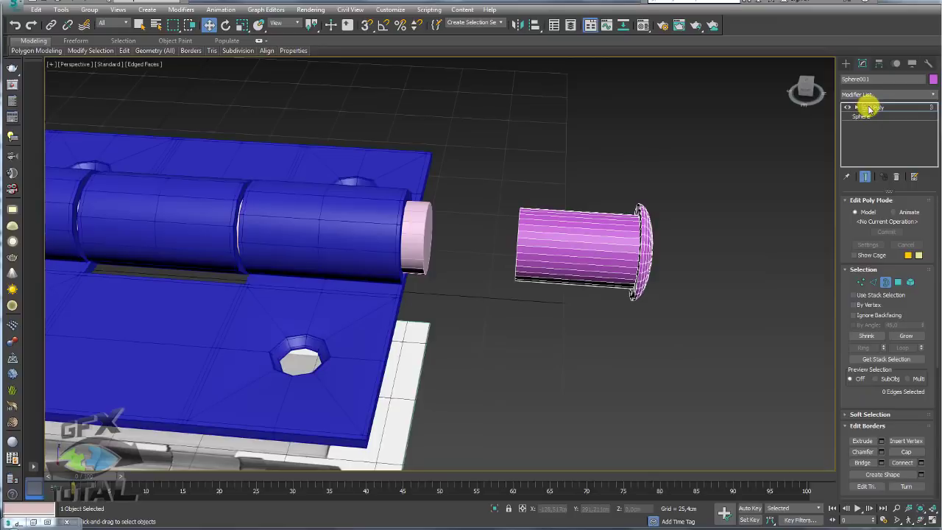
Delete the old pink pin and slide the new domed pin into the barrel end.
{"action": "left_click", "coordinate": [892, 111]}
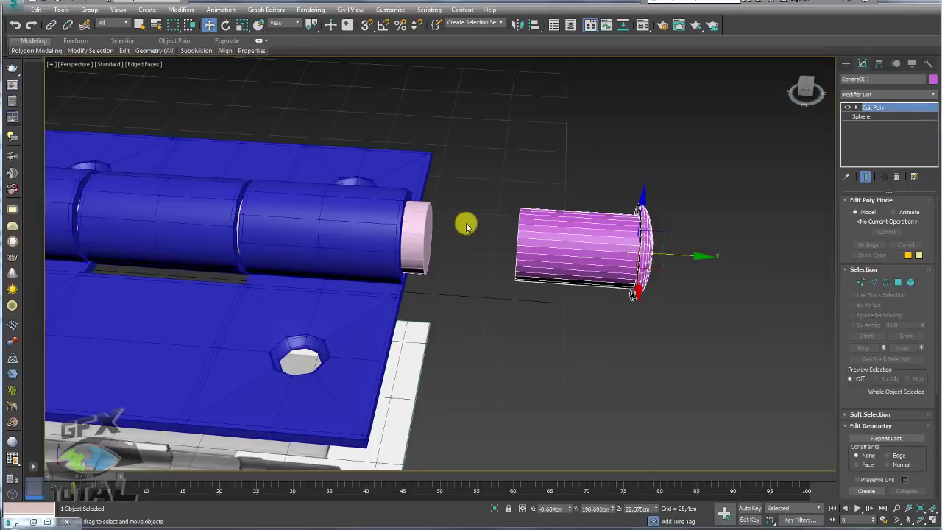
{"action": "left_click", "coordinate": [414, 231]}
{"action": "key", "text": "Delete"}
{"action": "left_click", "coordinate": [593, 279]}
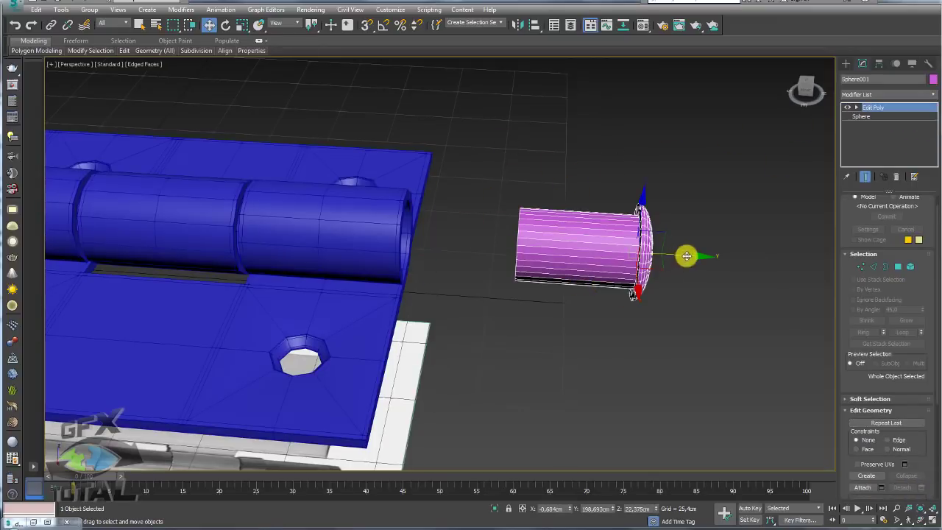
{"action": "left_click_drag", "start_coordinate": [685, 257], "coordinate": [462, 256]}
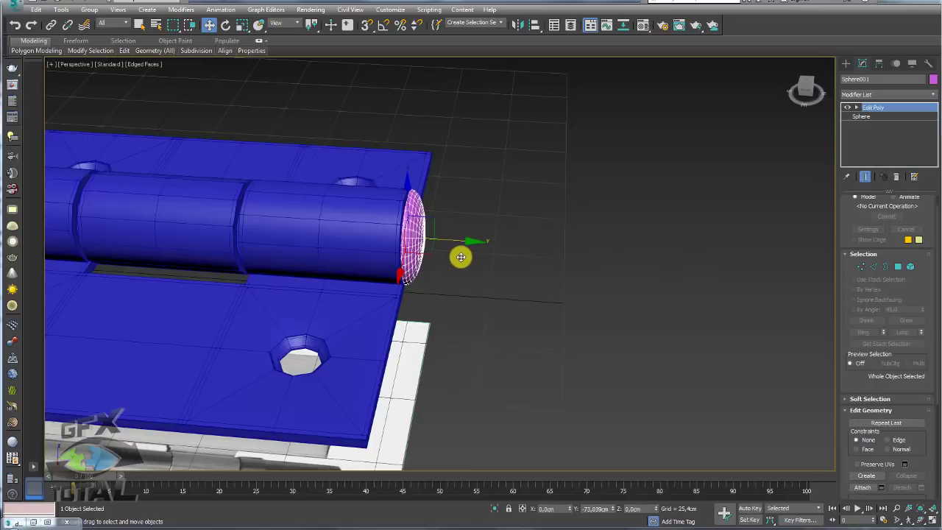
{"action": "middle_click_drag", "start_coordinate": [460, 254], "coordinate": [719, 244]}
{"action": "scroll", "coordinate": [719, 244], "scroll_direction": "down", "scroll_amount": 3}
Select an open border of the pin and switch the view to wireframe.
{"action": "left_click", "coordinate": [885, 267]}
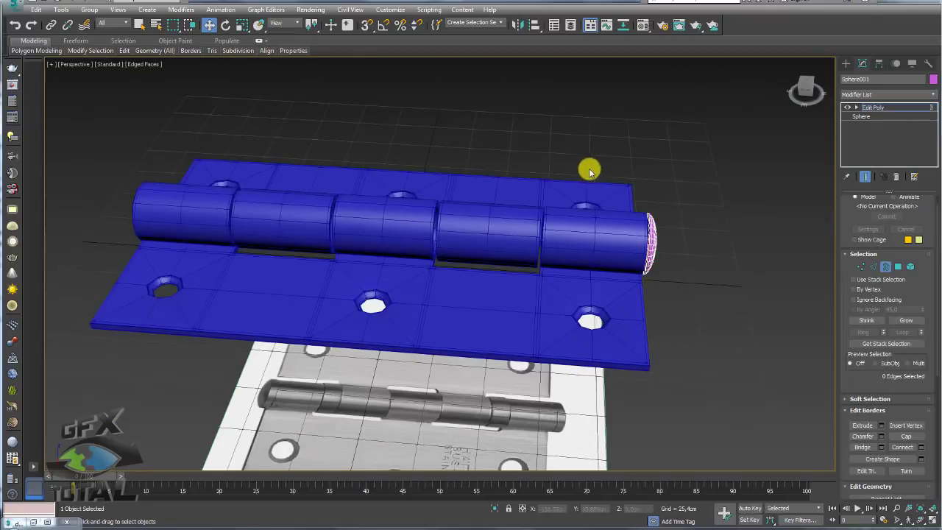
{"action": "left_click", "coordinate": [616, 243]}
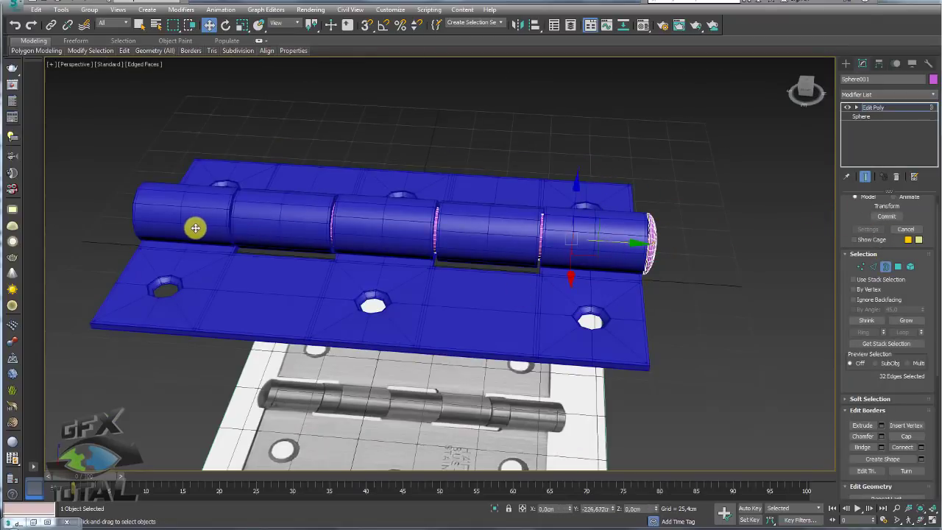
{"action": "left_click", "coordinate": [435, 234]}
{"action": "key", "text": "F3"}
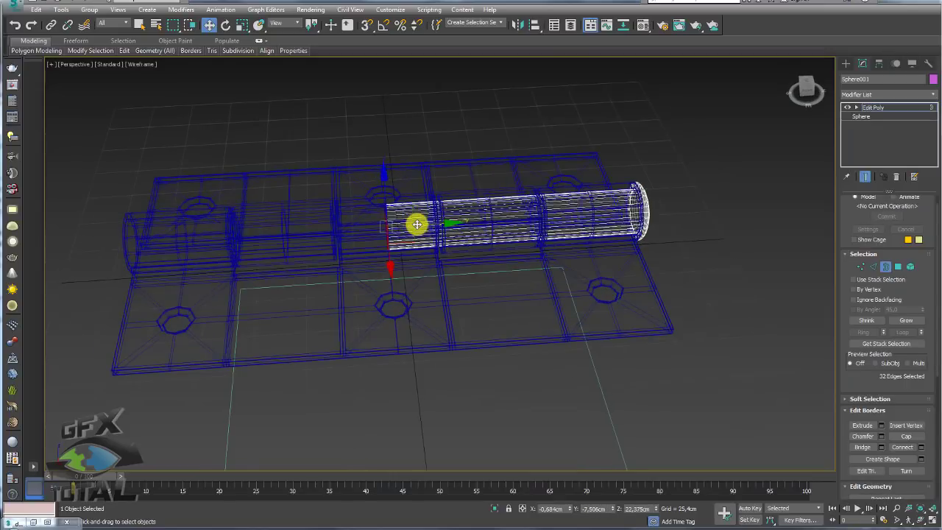
Add a Symmetry modifier mirroring on X, with Slice Along Mirror and Weld Seam, to the pin.
{"action": "left_click", "coordinate": [936, 98]}
{"action": "left_click_drag", "start_coordinate": [933, 116], "coordinate": [930, 405]}
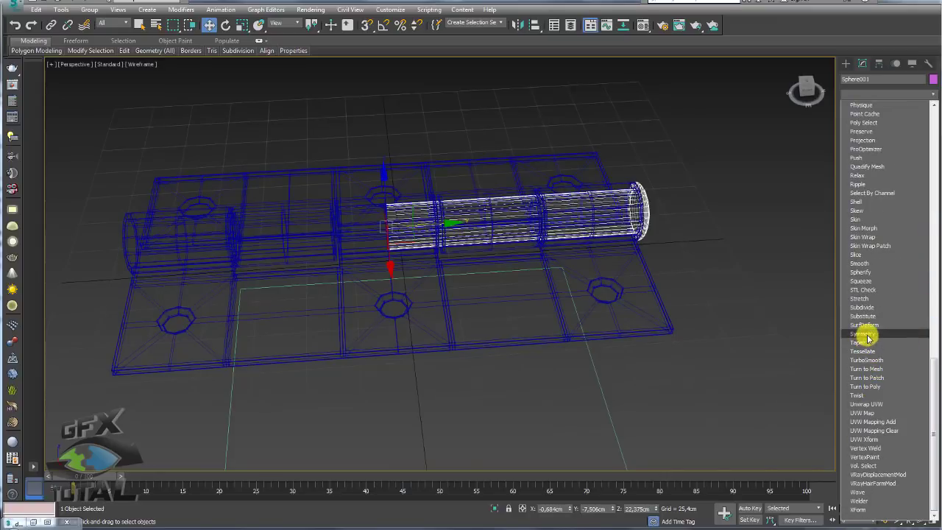
{"action": "left_click", "coordinate": [862, 333]}
{"action": "middle_click_drag", "start_coordinate": [378, 223], "coordinate": [376, 235], "text": "alt"}
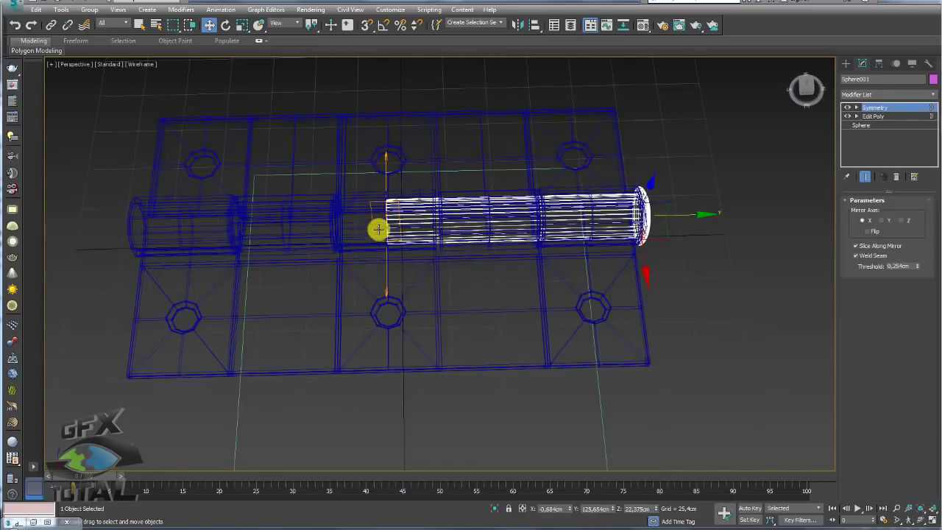
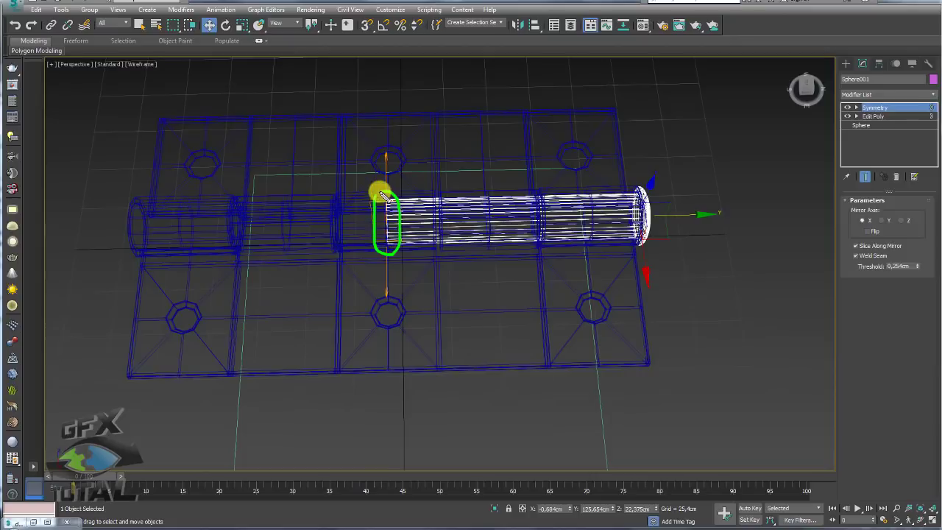
Mirror the pin cylinder along Z with Flip and view it in Edged Faces shading.
{"action": "left_click", "coordinate": [902, 221]}
{"action": "left_click", "coordinate": [870, 233]}
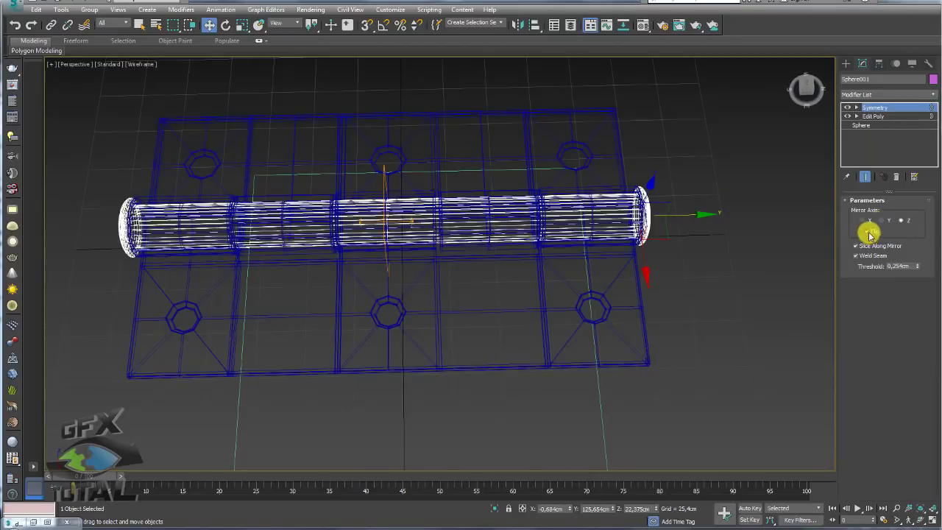
{"action": "mouse_move", "coordinate": [535, 258]}
{"action": "middle_mouse_down", "text": "alt"}
{"action": "mouse_move", "coordinate": [537, 228]}
{"action": "mouse_move", "coordinate": [622, 227]}
{"action": "middle_mouse_up", "text": "alt"}
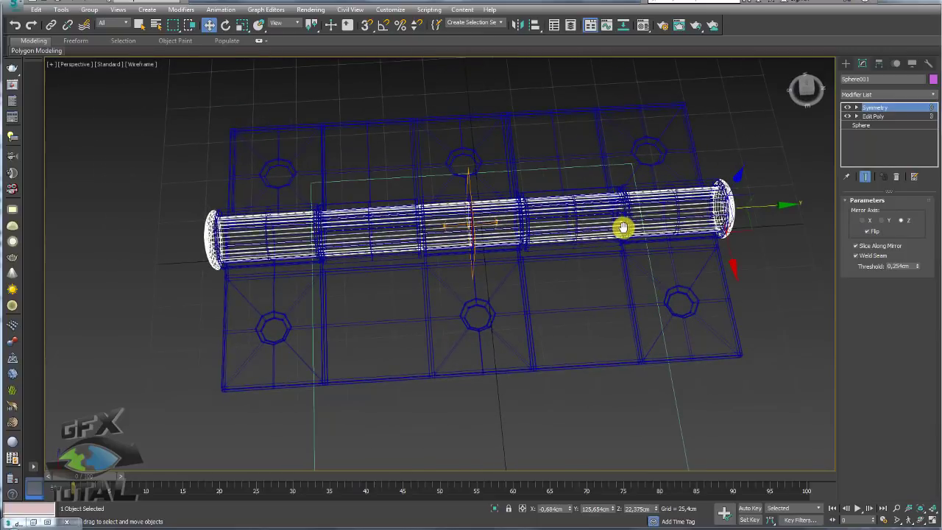
{"action": "key", "text": "F3"}
{"action": "mouse_move", "coordinate": [580, 249]}
{"action": "middle_mouse_down", "text": "alt"}
{"action": "mouse_move", "coordinate": [647, 196]}
{"action": "mouse_move", "coordinate": [608, 221]}
{"action": "mouse_move", "coordinate": [634, 243]}
{"action": "mouse_move", "coordinate": [625, 252]}
{"action": "mouse_move", "coordinate": [597, 238]}
{"action": "middle_mouse_up", "text": "alt"}
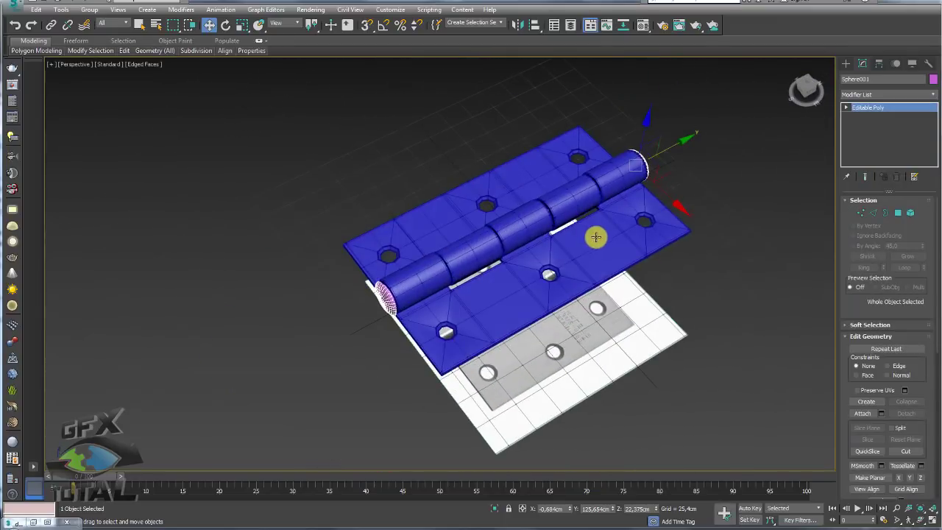
Detach the right leaf and its knuckles from Plane005 as Object001.
{"action": "left_click", "coordinate": [596, 238]}
{"action": "middle_click_drag", "start_coordinate": [770, 172], "coordinate": [802, 173], "text": "alt"}
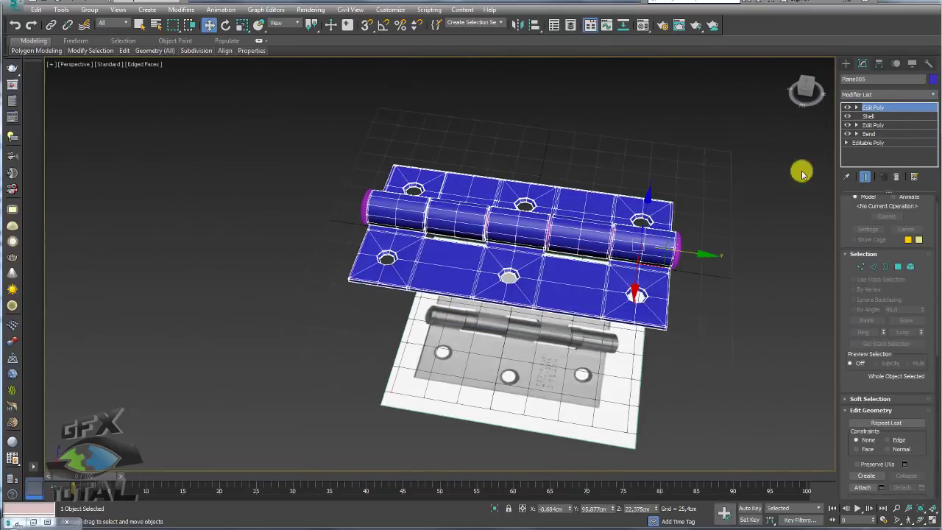
{"action": "middle_click_drag", "start_coordinate": [646, 187], "coordinate": [574, 204], "text": "alt"}
{"action": "scroll", "coordinate": [536, 221], "scroll_direction": "up", "scroll_amount": 3}
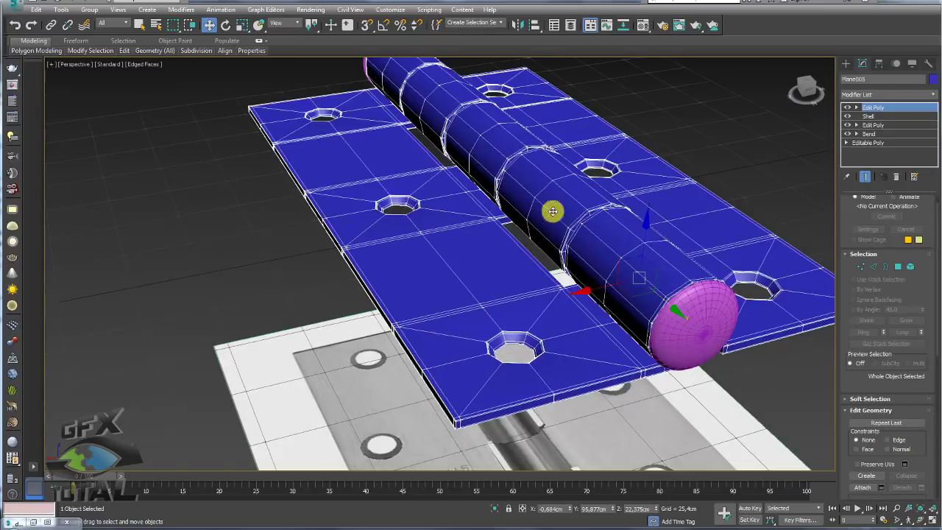
{"action": "scroll", "coordinate": [541, 258], "scroll_direction": "up", "scroll_amount": 3}
{"action": "scroll", "coordinate": [373, 245], "scroll_direction": "down", "scroll_amount": 4}
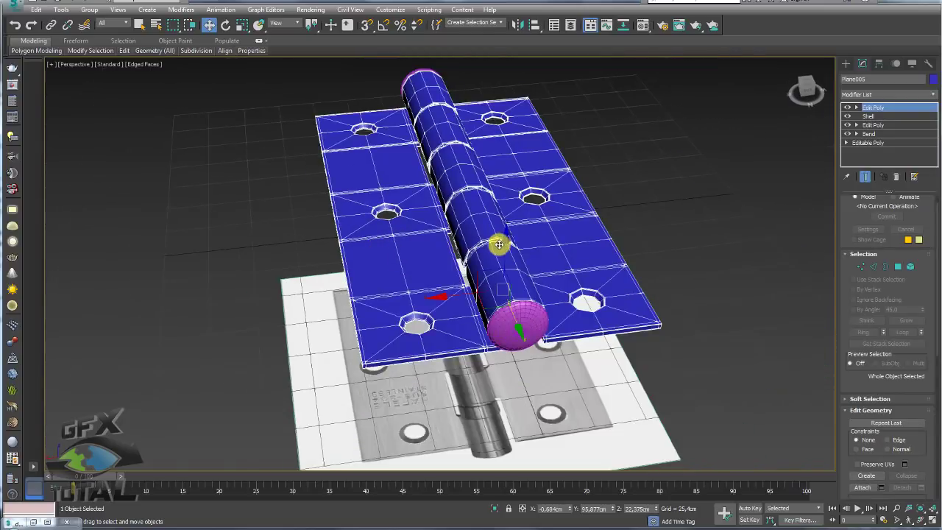
{"action": "mouse_move", "coordinate": [498, 243]}
{"action": "middle_mouse_down", "text": "alt"}
{"action": "mouse_move", "coordinate": [567, 269]}
{"action": "mouse_move", "coordinate": [518, 249]}
{"action": "mouse_move", "coordinate": [560, 248]}
{"action": "middle_mouse_up", "text": "alt"}
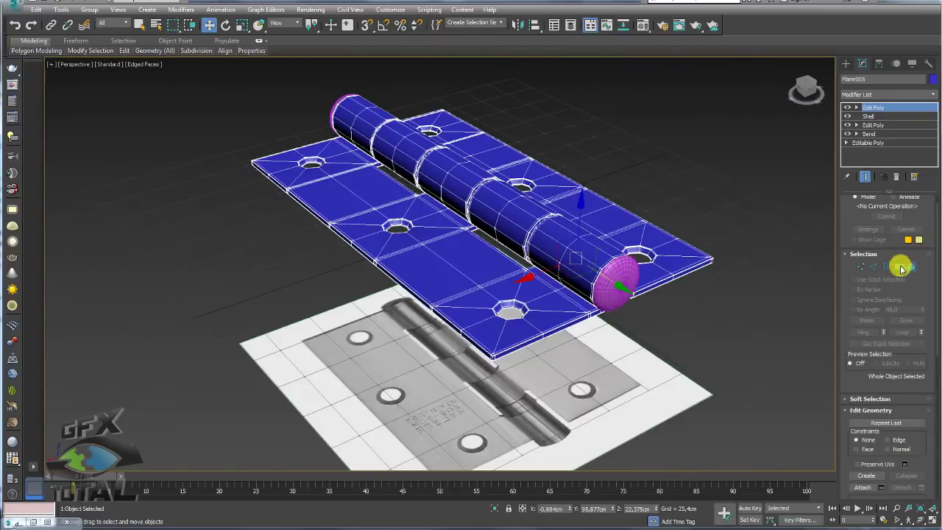
{"action": "left_click", "coordinate": [903, 266]}
{"action": "left_click", "coordinate": [635, 238]}
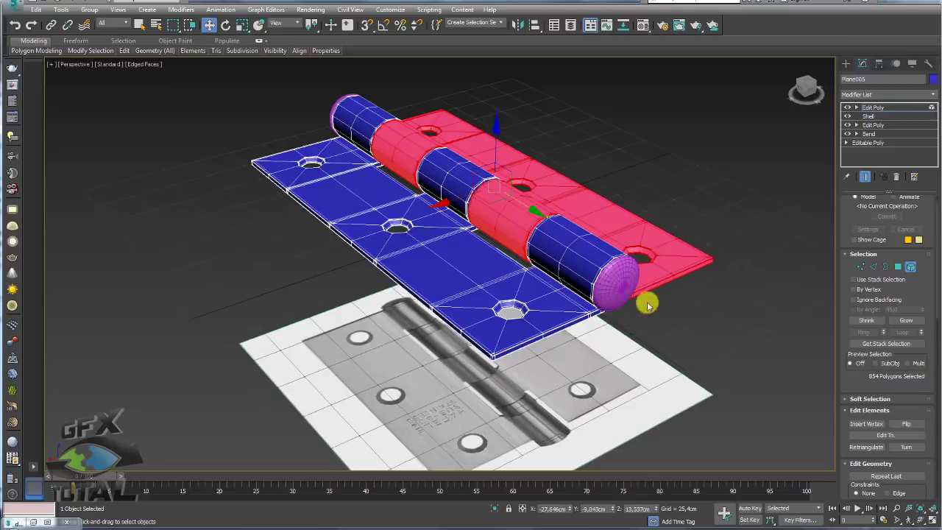
{"action": "left_click_drag", "start_coordinate": [846, 382], "coordinate": [841, 154]}
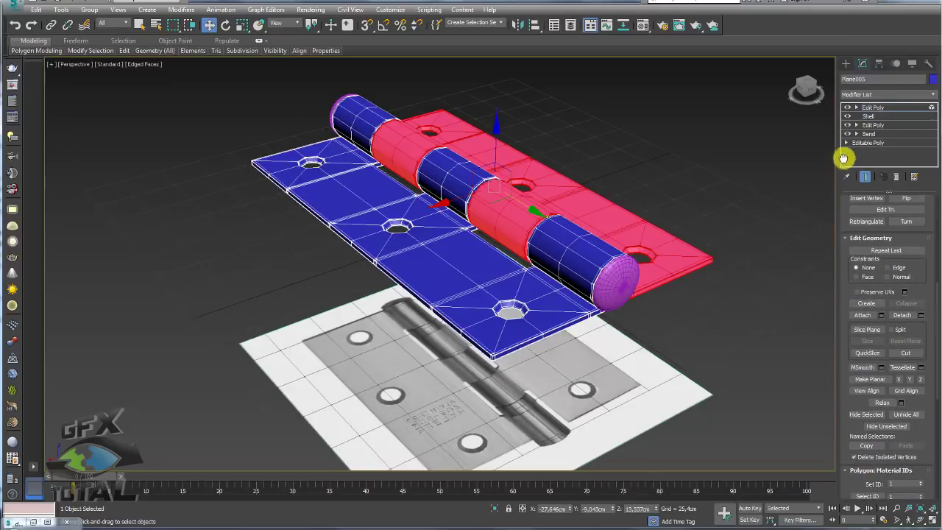
{"action": "left_click", "coordinate": [903, 318]}
{"action": "left_click", "coordinate": [496, 276]}
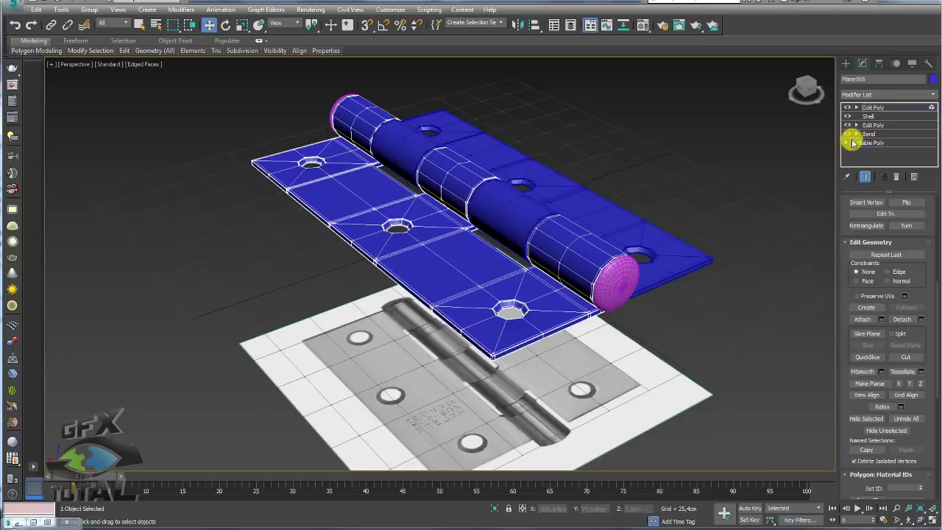
Select the ring of edges running across the hinge leaf in Edge mode.
{"action": "left_click", "coordinate": [855, 110]}
{"action": "key", "text": "e"}
{"action": "left_click_drag", "start_coordinate": [565, 223], "coordinate": [681, 147]}
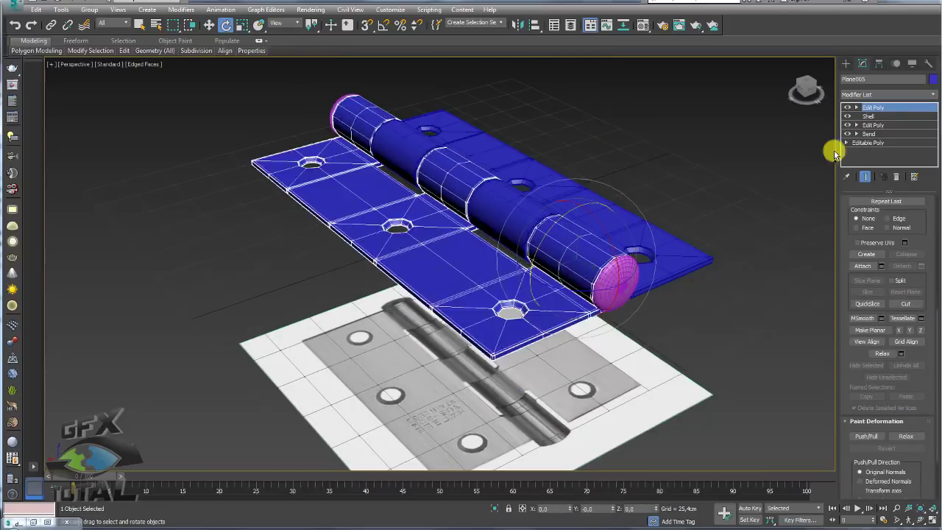
{"action": "left_click", "coordinate": [857, 108]}
{"action": "left_click", "coordinate": [873, 125]}
{"action": "middle_click_drag", "start_coordinate": [553, 219], "coordinate": [524, 316], "text": "alt"}
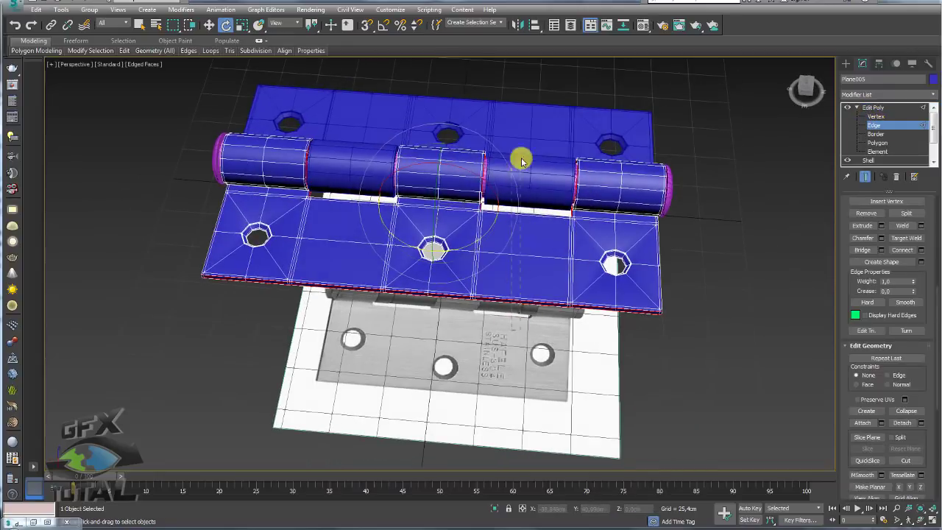
{"action": "left_click", "coordinate": [523, 209]}
{"action": "middle_click_drag", "start_coordinate": [368, 311], "coordinate": [345, 354], "text": "alt"}
{"action": "left_click", "coordinate": [332, 202], "text": "ctrl"}
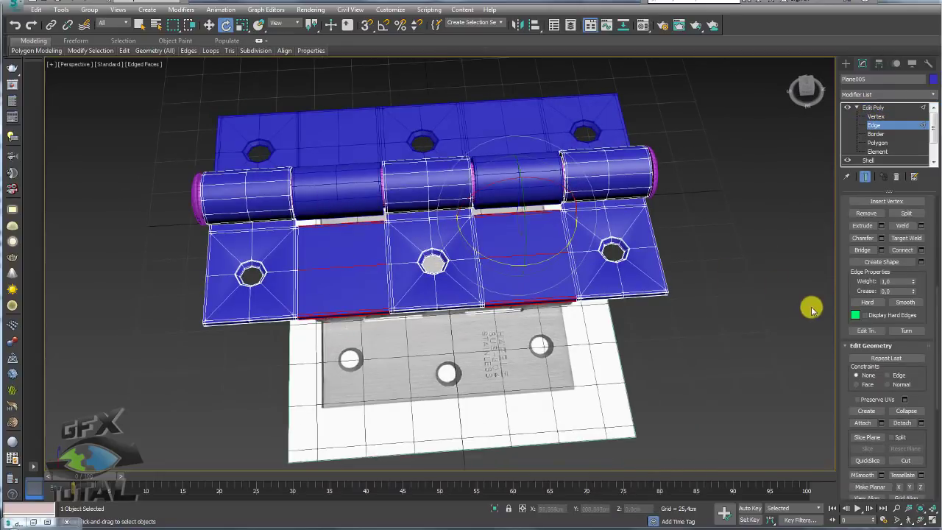
{"action": "left_click_drag", "start_coordinate": [927, 255], "coordinate": [926, 438]}
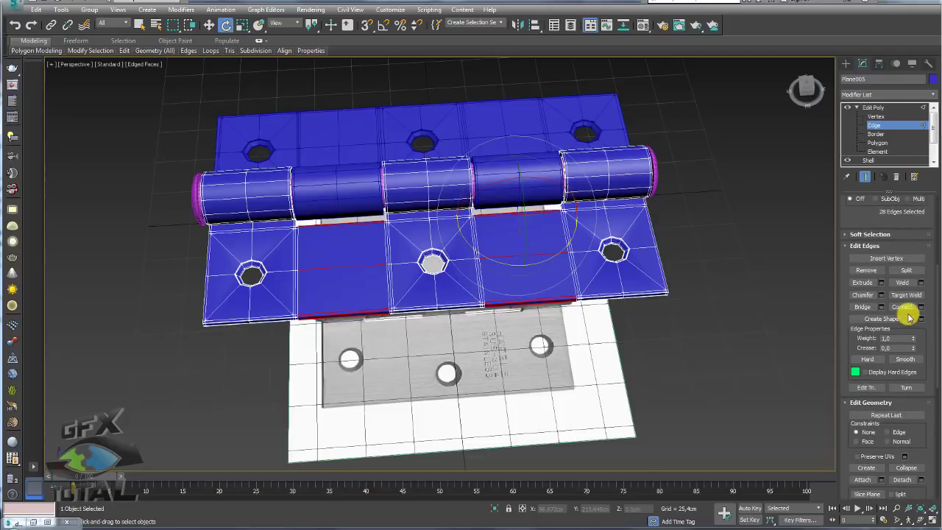
{"action": "mouse_move", "coordinate": [714, 246]}
{"action": "middle_mouse_down", "text": "alt"}
{"action": "mouse_move", "coordinate": [708, 260]}
{"action": "mouse_move", "coordinate": [705, 254]}
{"action": "middle_mouse_up", "text": "alt"}
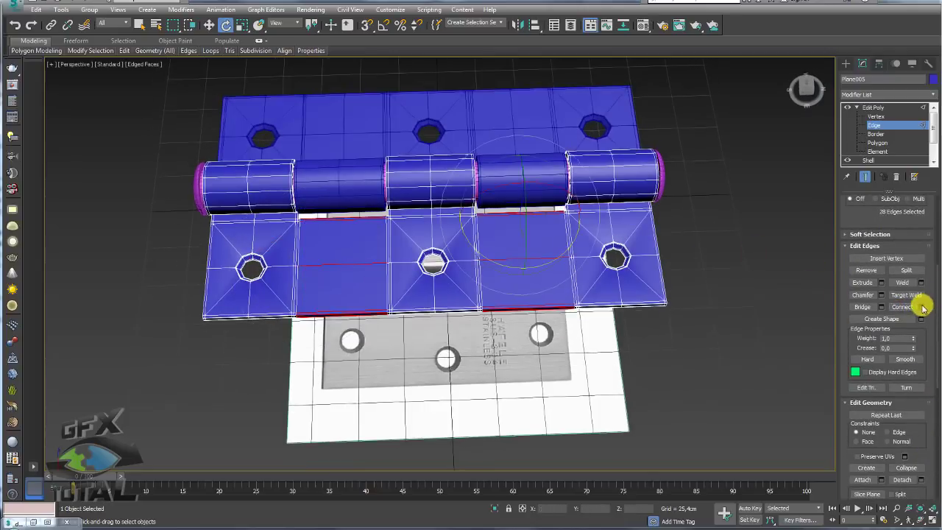
Connect the selected edges with 1 segment to add an edge loop across the leaf.
{"action": "left_click", "coordinate": [921, 307]}
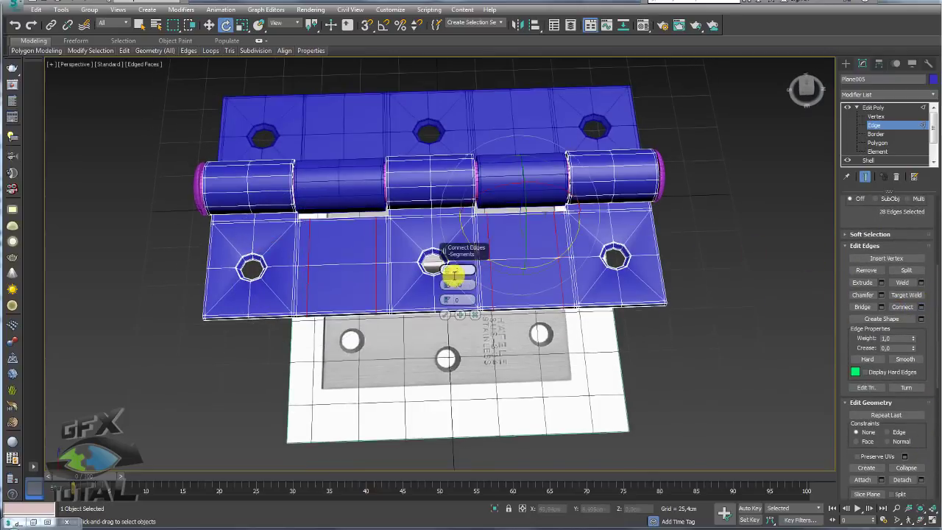
{"action": "left_click", "coordinate": [444, 315]}
{"action": "middle_click_drag", "start_coordinate": [604, 311], "coordinate": [741, 234], "text": "alt"}
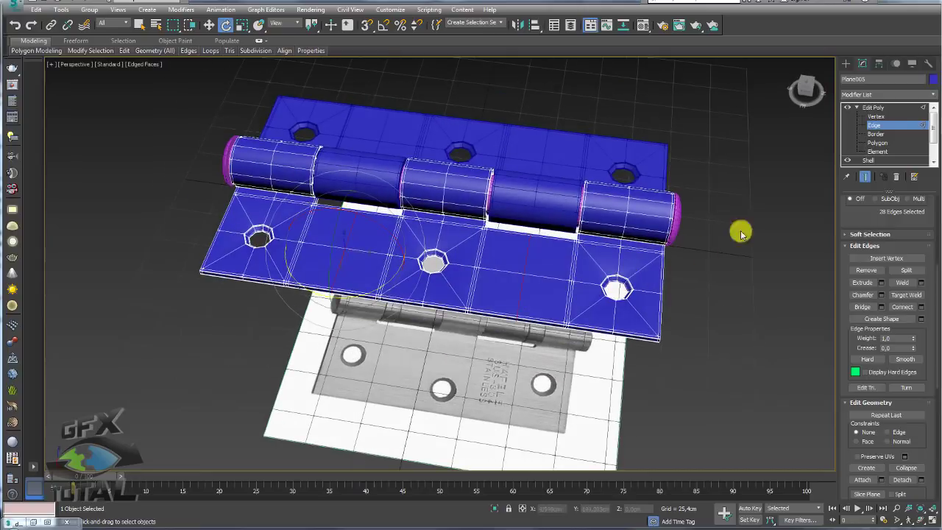
{"action": "left_click", "coordinate": [856, 107]}
{"action": "mouse_move", "coordinate": [749, 190]}
{"action": "middle_mouse_down", "text": "alt"}
{"action": "mouse_move", "coordinate": [688, 179]}
{"action": "mouse_move", "coordinate": [471, 254]}
{"action": "middle_mouse_up", "text": "alt"}
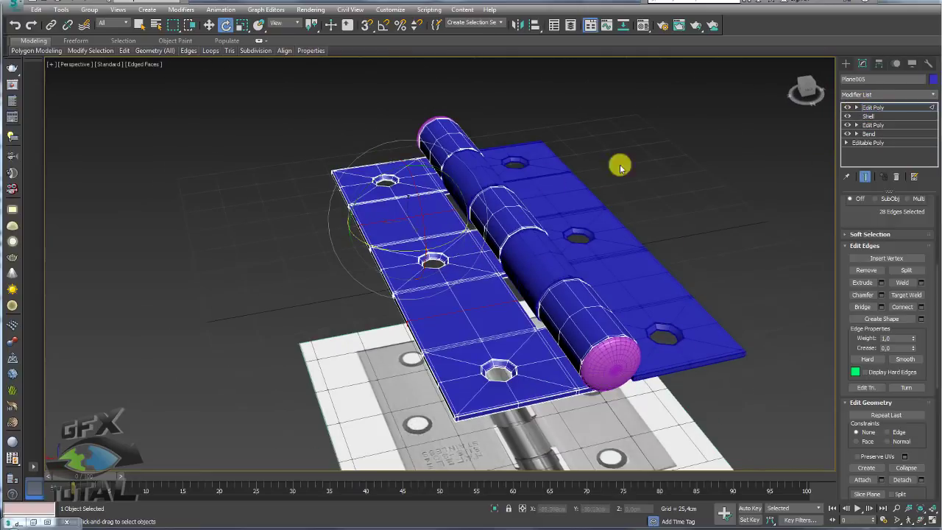
{"action": "left_click", "coordinate": [873, 108]}
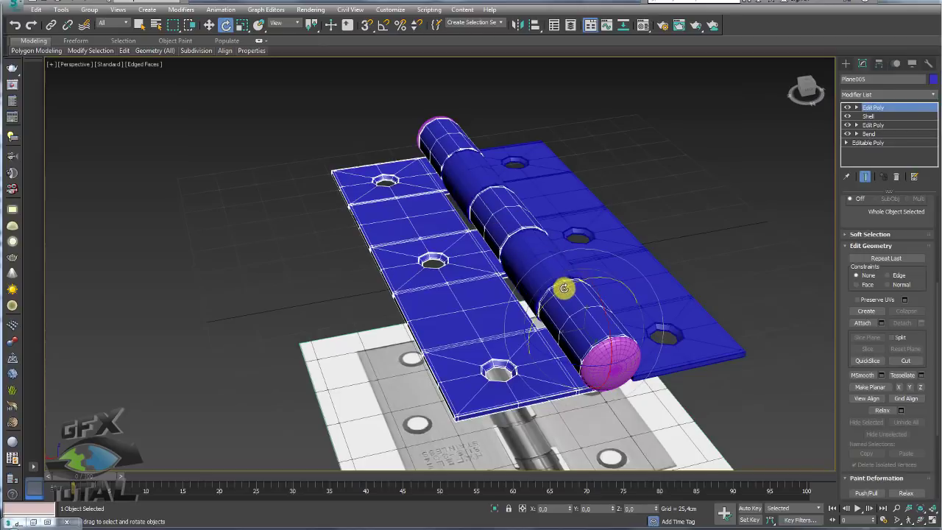
Swing the hinge leaf up around the pin.
{"action": "mouse_move", "coordinate": [564, 288]}
{"action": "left_mouse_down"}
{"action": "mouse_move", "coordinate": [672, 293]}
{"action": "mouse_move", "coordinate": [578, 317]}
{"action": "mouse_move", "coordinate": [761, 297]}
{"action": "mouse_move", "coordinate": [560, 326]}
{"action": "left_mouse_up"}
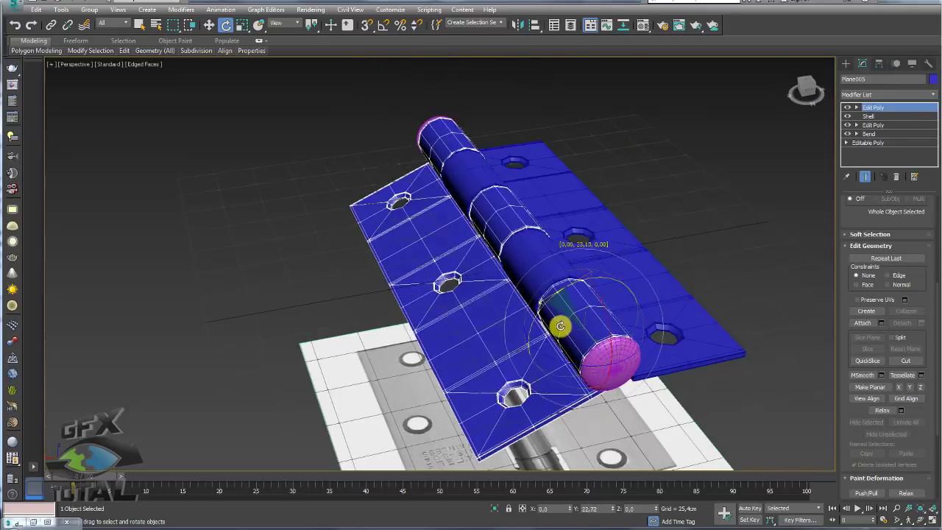
{"action": "mouse_move", "coordinate": [560, 326]}
{"action": "middle_mouse_down", "text": "alt"}
{"action": "mouse_move", "coordinate": [631, 253]}
{"action": "mouse_move", "coordinate": [726, 235]}
{"action": "mouse_move", "coordinate": [881, 97]}
{"action": "middle_mouse_up", "text": "alt"}
{"action": "scroll", "coordinate": [684, 248], "scroll_direction": "down", "scroll_amount": 3}
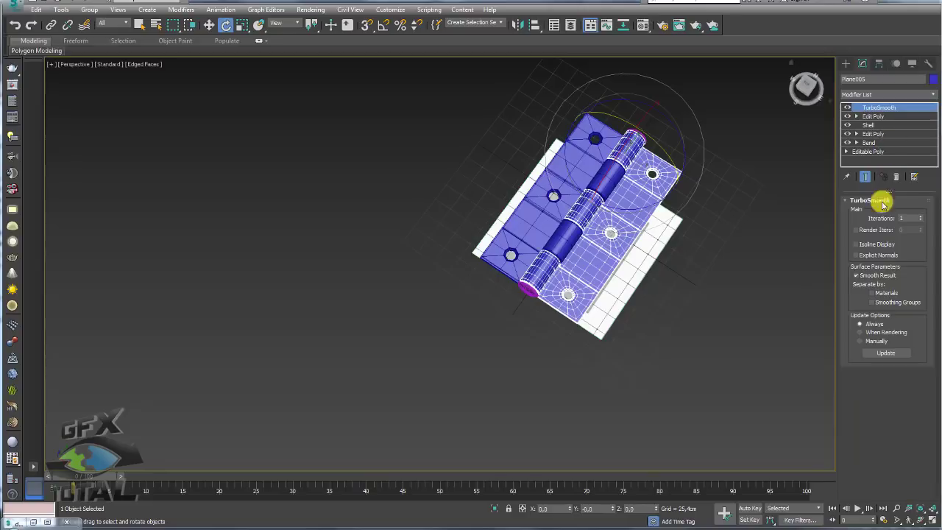
Add TurboSmooth (1 iteration, Isoline Display) to Object001 and Plane005.
{"action": "left_click", "coordinate": [584, 150]}
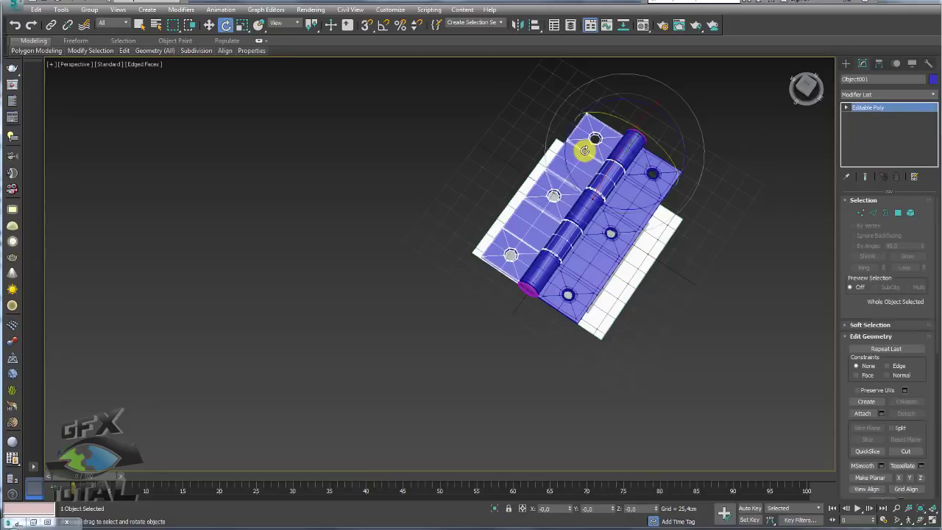
{"action": "key", "text": "ctrl+t"}
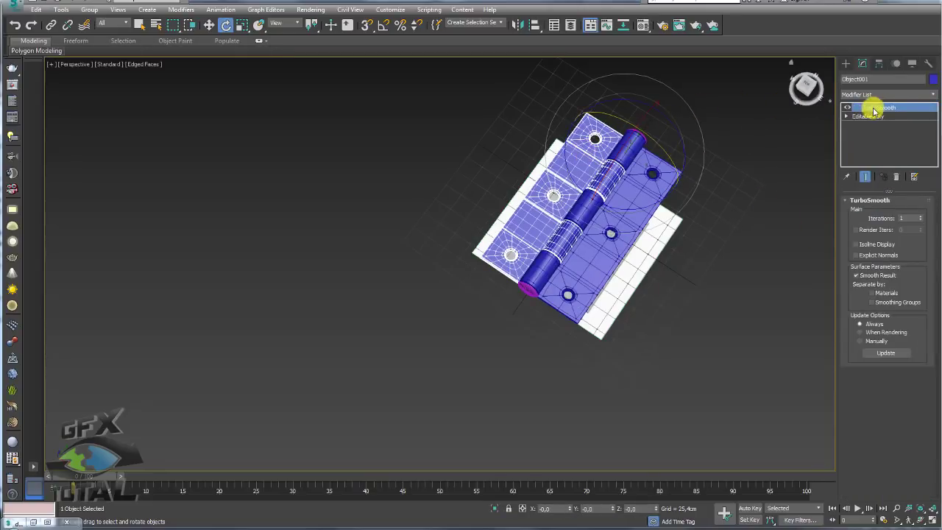
{"action": "left_click", "coordinate": [743, 177]}
{"action": "left_click", "coordinate": [568, 169]}
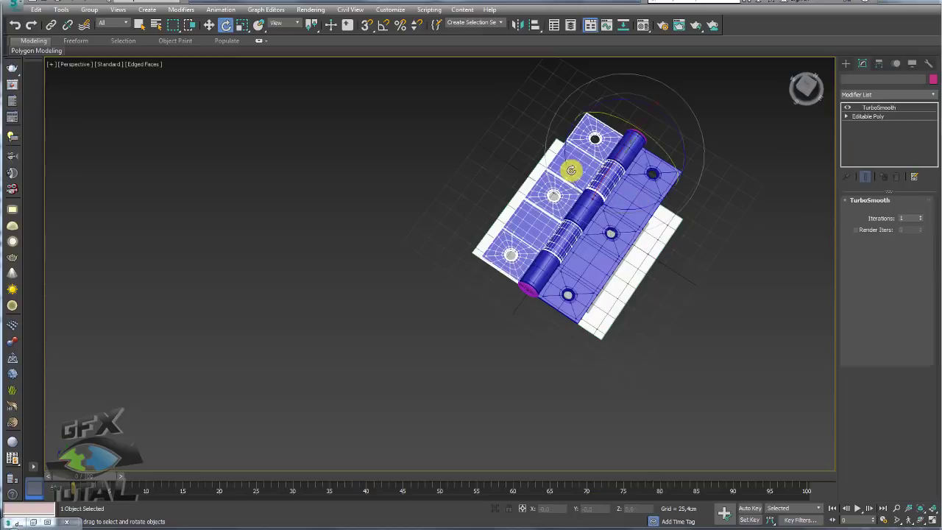
{"action": "mouse_move", "coordinate": [858, 248]}
{"action": "middle_mouse_down", "text": "alt"}
{"action": "mouse_move", "coordinate": [755, 227]}
{"action": "mouse_move", "coordinate": [753, 216]}
{"action": "middle_mouse_up", "text": "alt"}
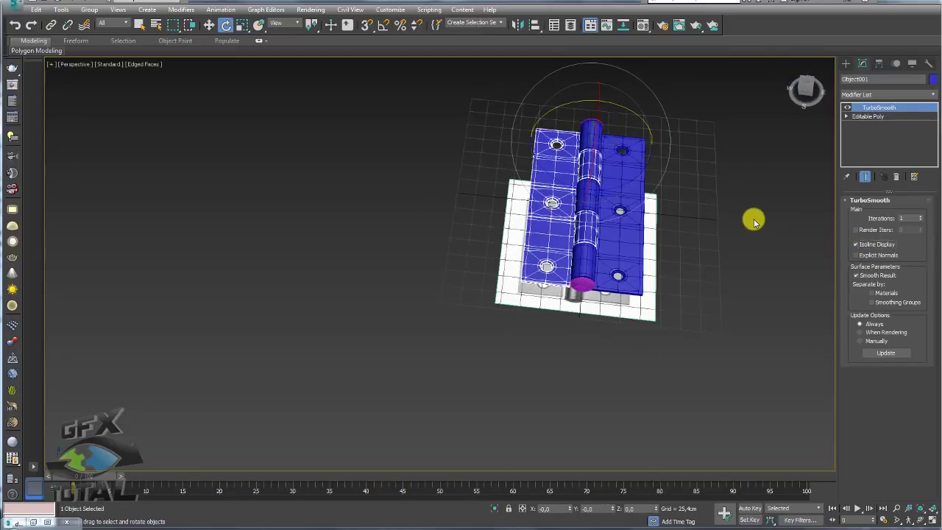
{"action": "left_click", "coordinate": [752, 217]}
{"action": "scroll", "coordinate": [600, 193], "scroll_direction": "up", "scroll_amount": 3}
{"action": "scroll", "coordinate": [601, 192], "scroll_direction": "up", "scroll_amount": 4}
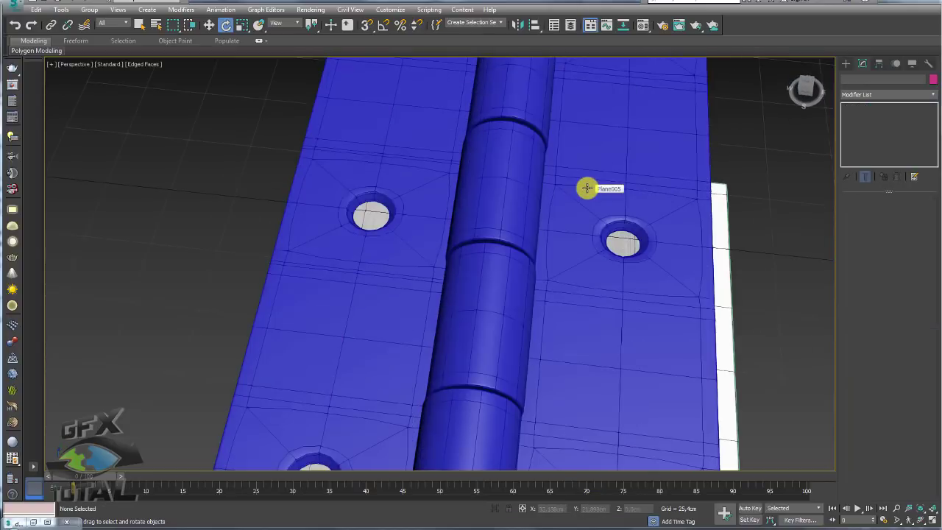
{"action": "left_click", "coordinate": [587, 187]}
{"action": "scroll", "coordinate": [593, 185], "scroll_direction": "down", "scroll_amount": 3}
{"action": "mouse_move", "coordinate": [593, 184]}
{"action": "middle_mouse_down", "text": "alt"}
{"action": "mouse_move", "coordinate": [622, 212]}
{"action": "mouse_move", "coordinate": [624, 276]}
{"action": "mouse_move", "coordinate": [581, 185]}
{"action": "middle_mouse_up", "text": "alt"}
{"action": "scroll", "coordinate": [569, 227], "scroll_direction": "up", "scroll_amount": 3}
{"action": "scroll", "coordinate": [587, 255], "scroll_direction": "up", "scroll_amount": 3}
Nudge the right hinge part slightly along X with the Move tool.
{"action": "key", "text": "w"}
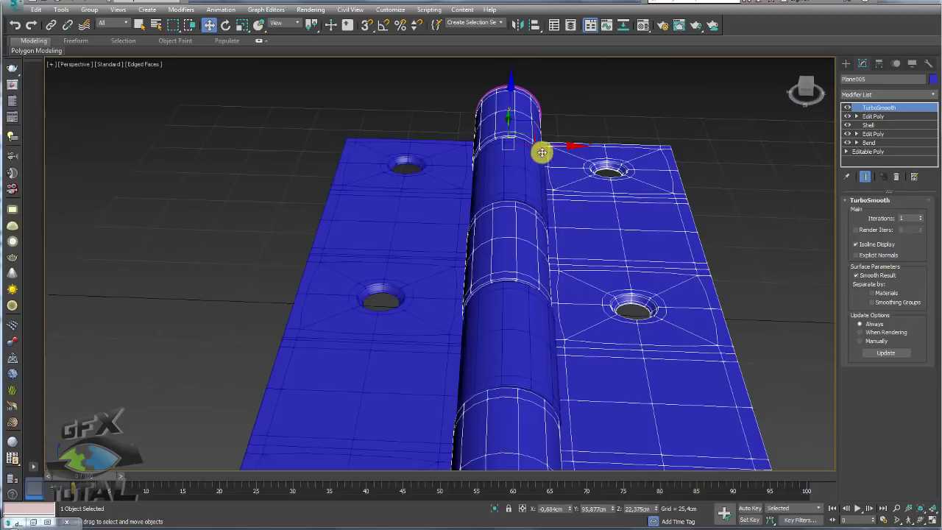
{"action": "left_click_drag", "start_coordinate": [554, 146], "coordinate": [552, 147]}
{"action": "left_click_drag", "start_coordinate": [555, 146], "coordinate": [555, 147]}
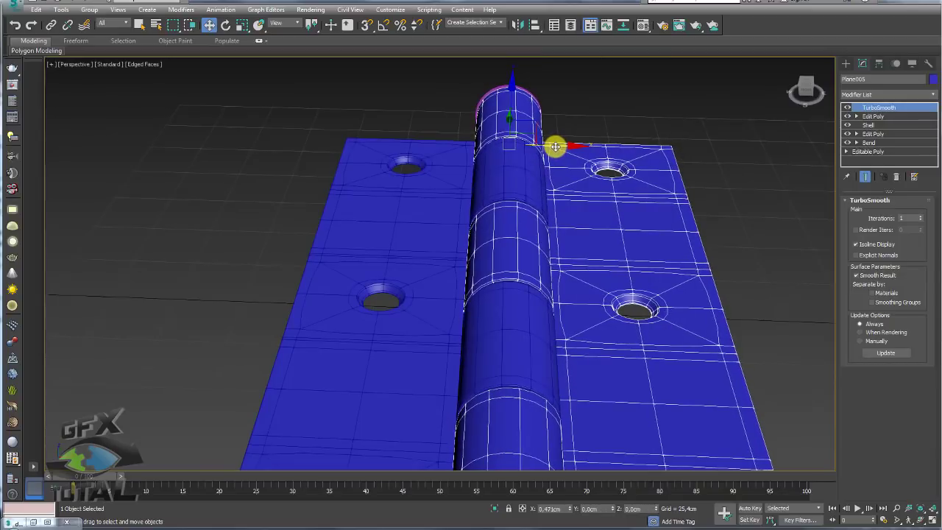
{"action": "mouse_move", "coordinate": [555, 147]}
{"action": "middle_mouse_down", "text": "alt"}
{"action": "mouse_move", "coordinate": [567, 213]}
{"action": "mouse_move", "coordinate": [513, 331]}
{"action": "middle_mouse_up", "text": "alt"}
Nudge the pink end cap sphere along X onto the end of the pin.
{"action": "left_click", "coordinate": [513, 330]}
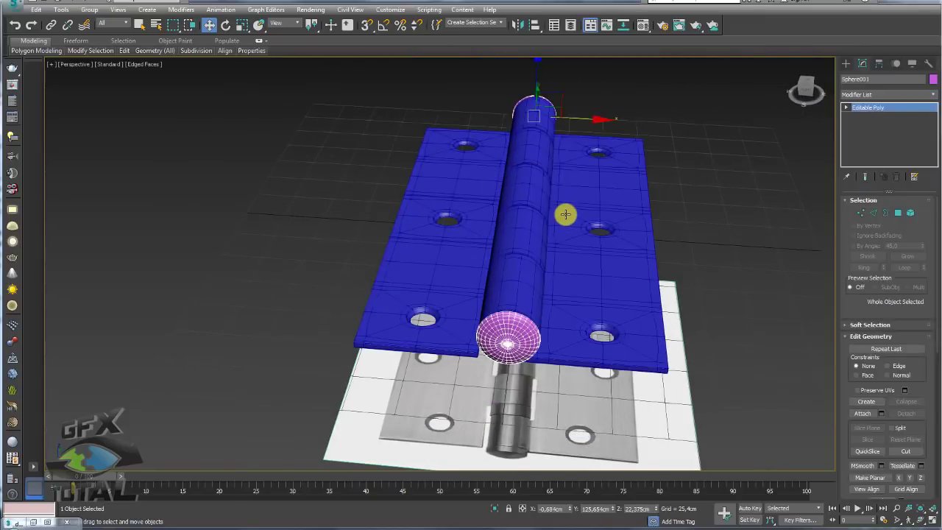
{"action": "left_click_drag", "start_coordinate": [574, 117], "coordinate": [574, 118]}
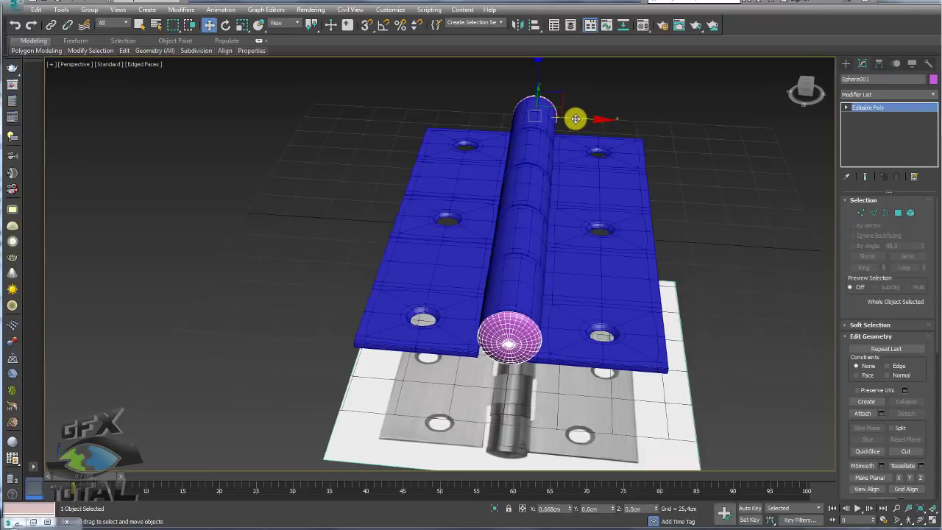
{"action": "middle_click_drag", "start_coordinate": [560, 158], "coordinate": [557, 150], "text": "alt"}
{"action": "key", "text": "e"}
{"action": "key", "text": "r"}
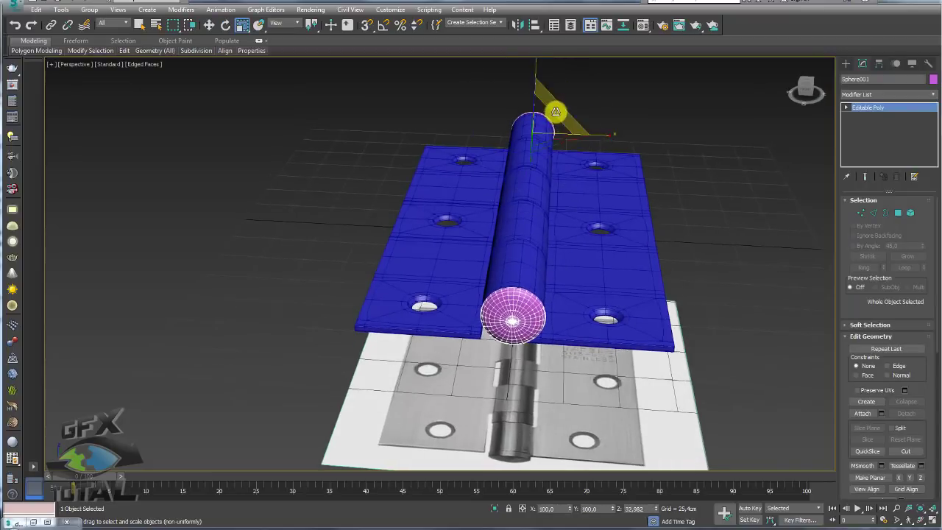
{"action": "key", "text": "w"}
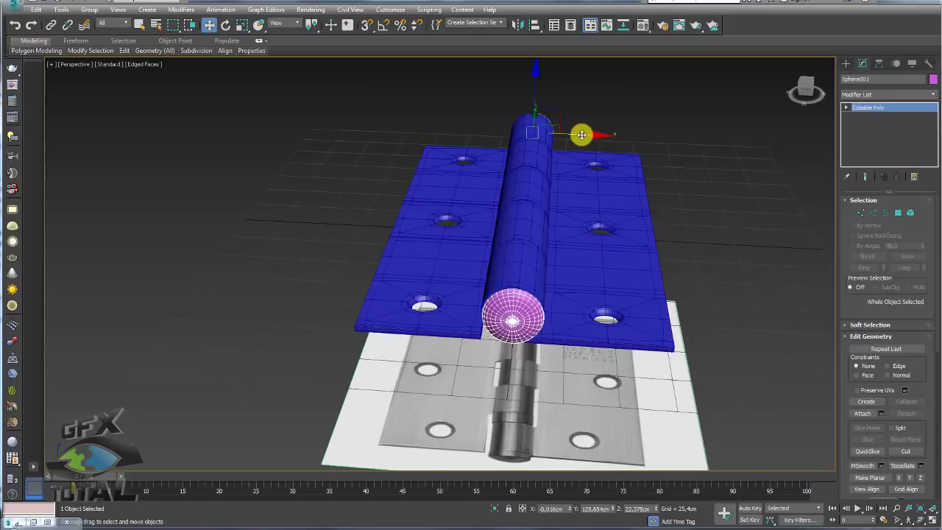
{"action": "left_click_drag", "start_coordinate": [580, 135], "coordinate": [582, 134]}
Check the sphere's alignment from top and side views, then select the reference image plane.
{"action": "mouse_move", "coordinate": [605, 169]}
{"action": "middle_mouse_down", "text": "alt"}
{"action": "mouse_move", "coordinate": [617, 251]}
{"action": "mouse_move", "coordinate": [610, 326]}
{"action": "mouse_move", "coordinate": [551, 235]}
{"action": "mouse_move", "coordinate": [603, 238]}
{"action": "middle_mouse_up", "text": "alt"}
{"action": "scroll", "coordinate": [579, 246], "scroll_direction": "up", "scroll_amount": 3}
{"action": "scroll", "coordinate": [584, 244], "scroll_direction": "down", "scroll_amount": 5}
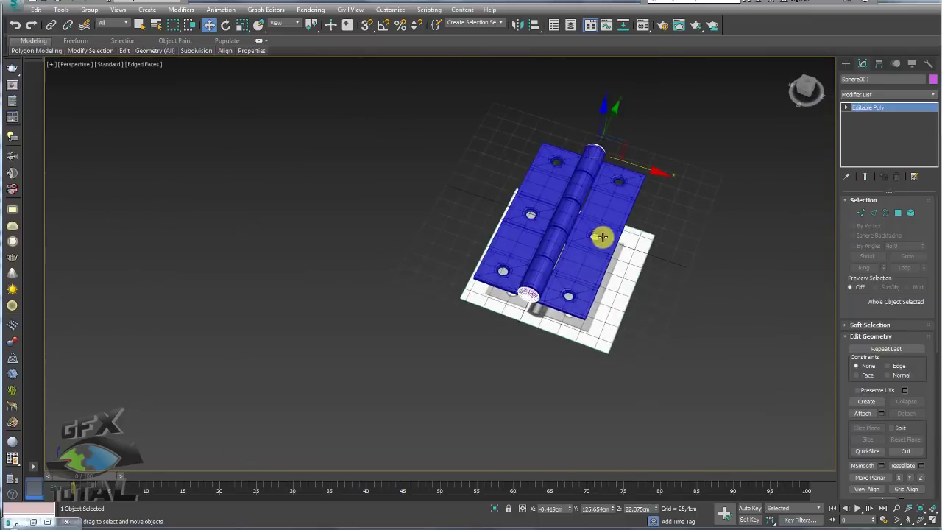
{"action": "scroll", "coordinate": [557, 231], "scroll_direction": "up", "scroll_amount": 3}
{"action": "scroll", "coordinate": [557, 222], "scroll_direction": "up", "scroll_amount": 3}
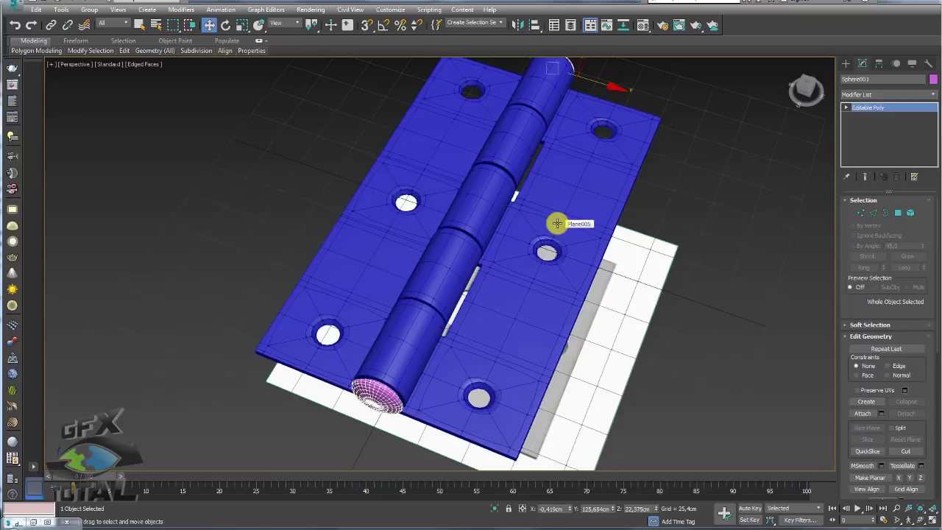
{"action": "scroll", "coordinate": [558, 224], "scroll_direction": "down", "scroll_amount": 2}
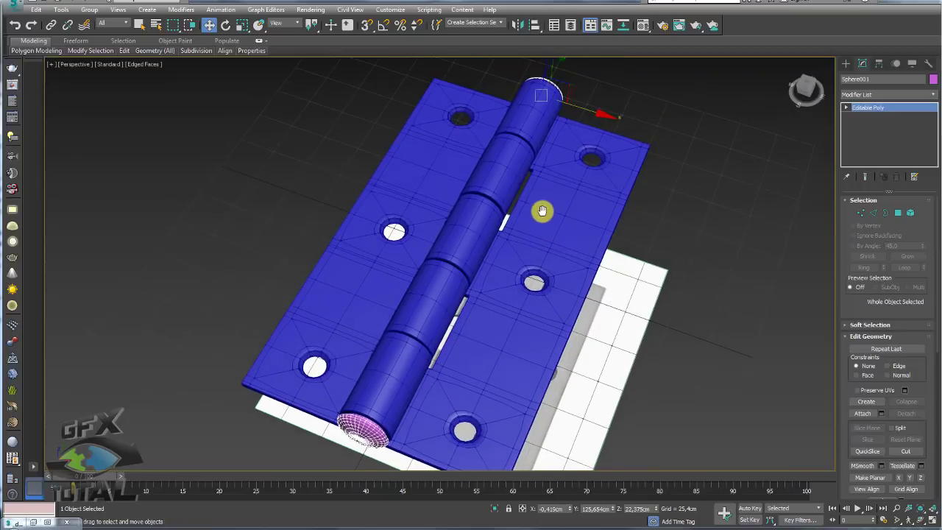
{"action": "scroll", "coordinate": [540, 210], "scroll_direction": "down", "scroll_amount": 3}
{"action": "mouse_move", "coordinate": [582, 238]}
{"action": "middle_mouse_down", "text": "alt"}
{"action": "mouse_move", "coordinate": [576, 217]}
{"action": "mouse_move", "coordinate": [558, 243]}
{"action": "mouse_move", "coordinate": [373, 159]}
{"action": "middle_mouse_up", "text": "alt"}
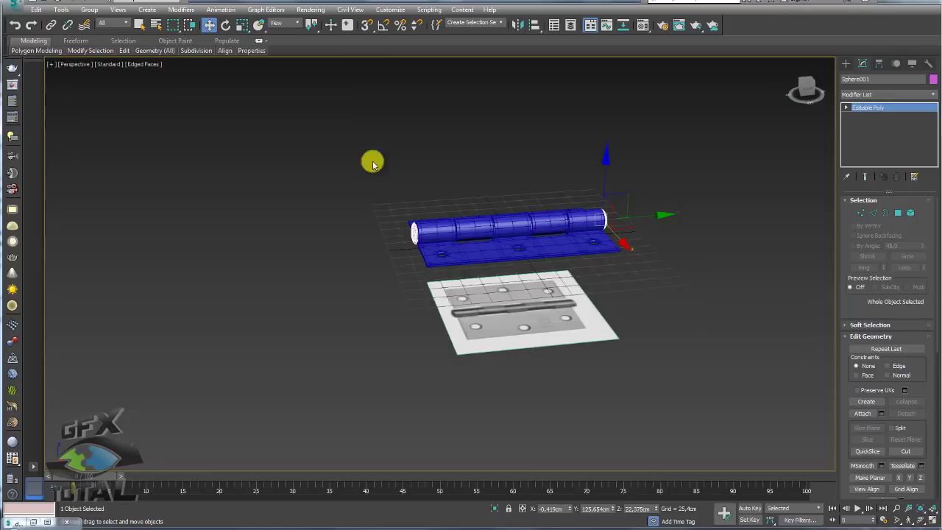
{"action": "left_click_drag", "start_coordinate": [368, 156], "coordinate": [677, 263]}
{"action": "left_click", "coordinate": [571, 316]}
Hide the reference image plane and select the three hinge parts.
{"action": "right_click", "coordinate": [576, 299]}
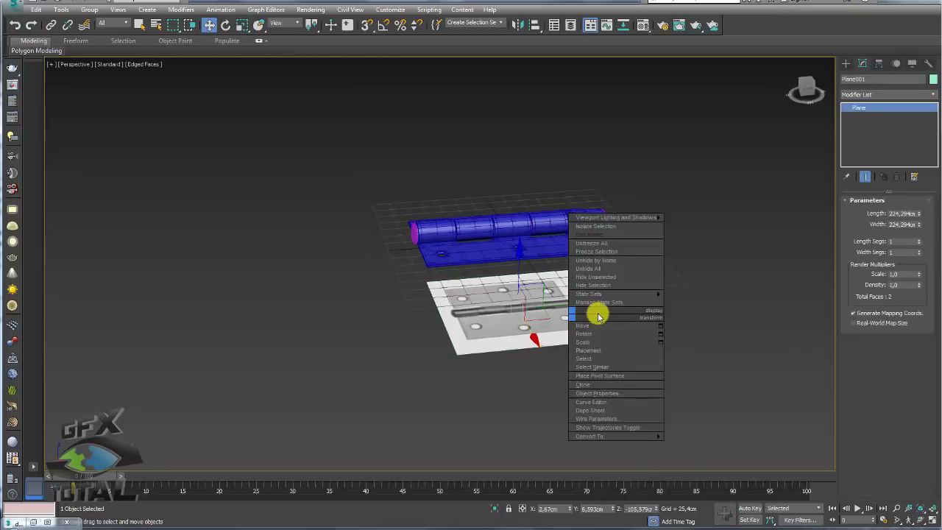
{"action": "left_click", "coordinate": [596, 291]}
{"action": "mouse_move", "coordinate": [597, 286]}
{"action": "middle_mouse_down", "text": "alt"}
{"action": "mouse_move", "coordinate": [568, 285]}
{"action": "mouse_move", "coordinate": [559, 323]}
{"action": "middle_mouse_up", "text": "alt"}
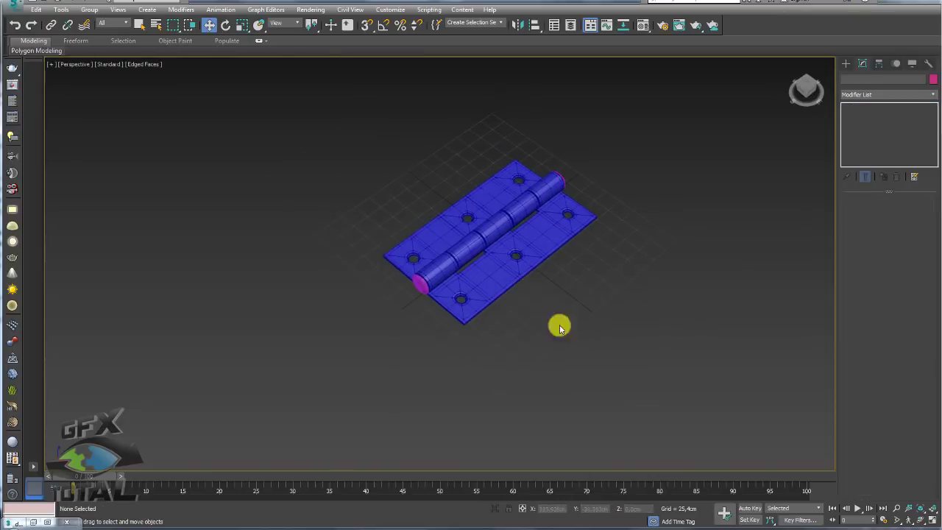
{"action": "left_click_drag", "start_coordinate": [614, 367], "coordinate": [257, 100]}
{"action": "scroll", "coordinate": [483, 154], "scroll_direction": "up", "scroll_amount": 3}
{"action": "middle_click_drag", "start_coordinate": [617, 209], "coordinate": [501, 190]}
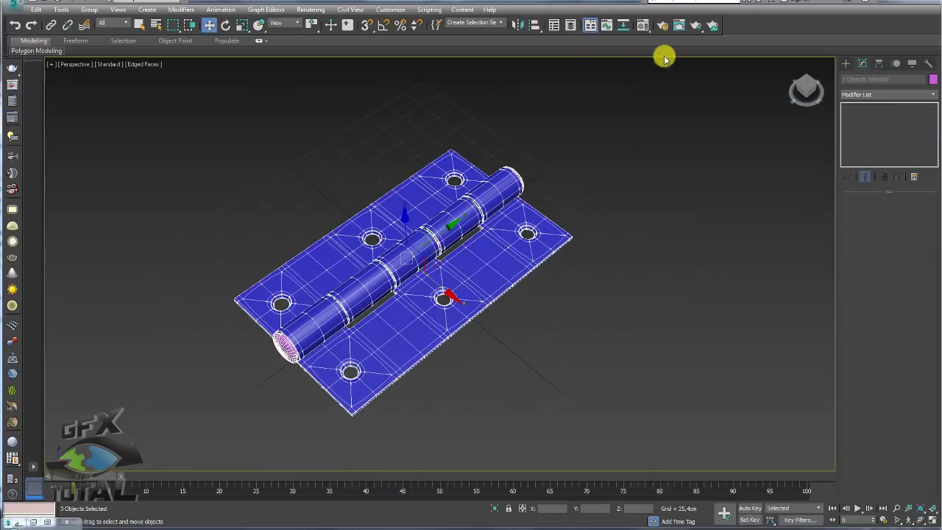
Set the production renderer to V-Ray Adv 3.40.01.
{"action": "left_click", "coordinate": [662, 25]}
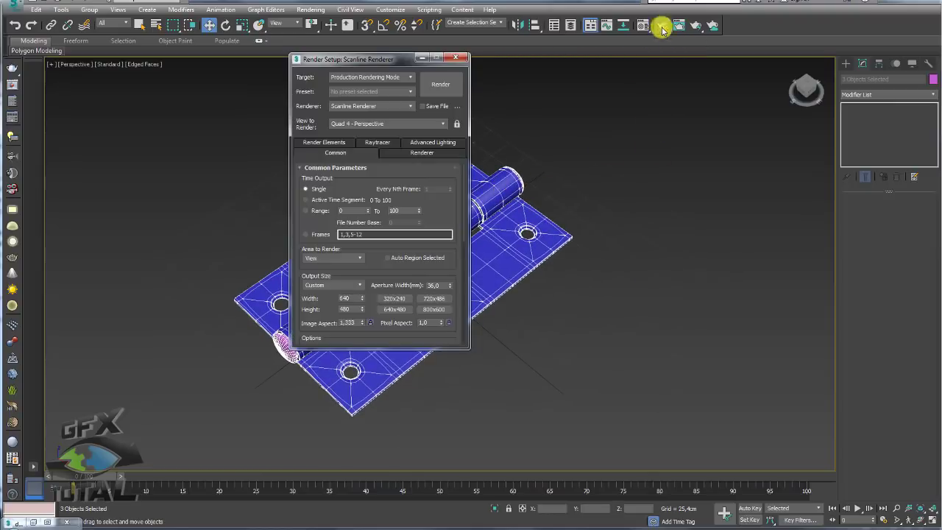
{"action": "left_click", "coordinate": [376, 107]}
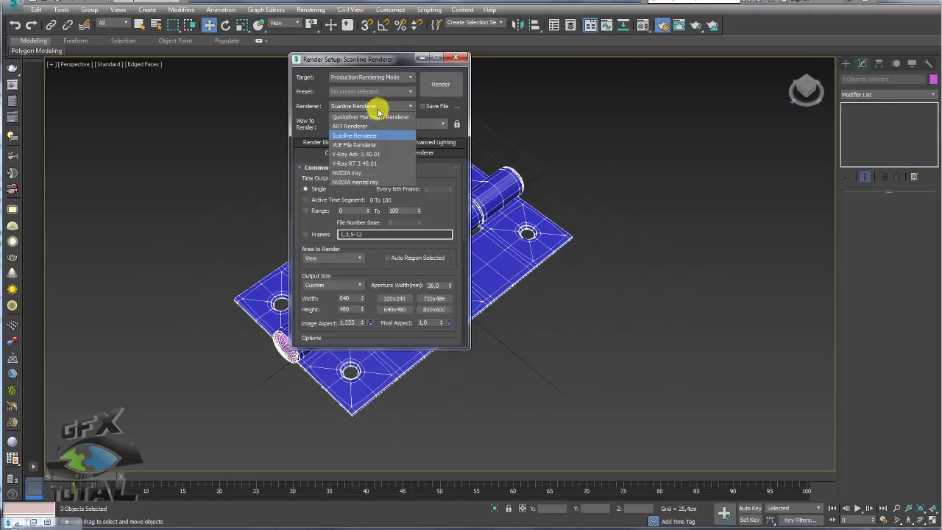
{"action": "left_click", "coordinate": [371, 155]}
{"action": "left_click_drag", "start_coordinate": [368, 59], "coordinate": [335, 47]}
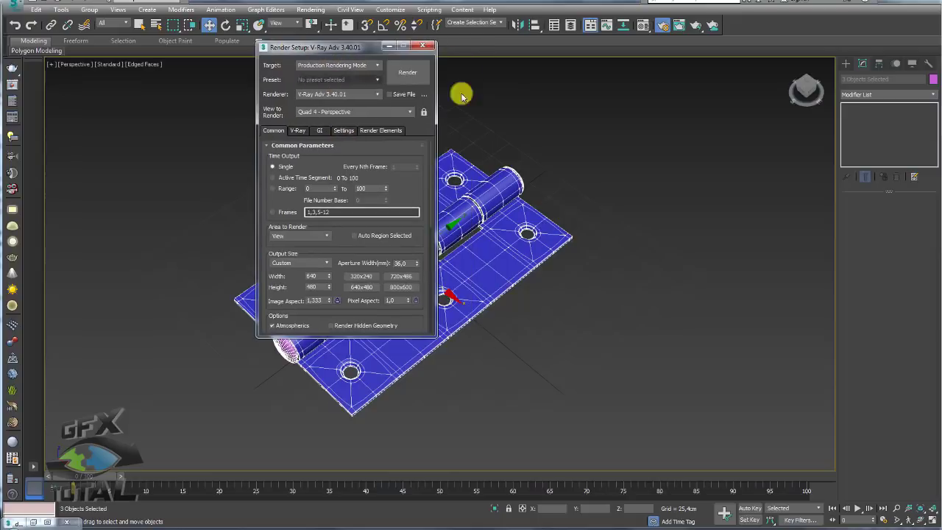
{"action": "scroll", "coordinate": [691, 162], "scroll_direction": "down", "scroll_amount": 5}
Draw a VRayLight plane light spanning the hinge.
{"action": "left_click", "coordinate": [846, 63]}
{"action": "scroll", "coordinate": [687, 191], "scroll_direction": "down", "scroll_amount": 2}
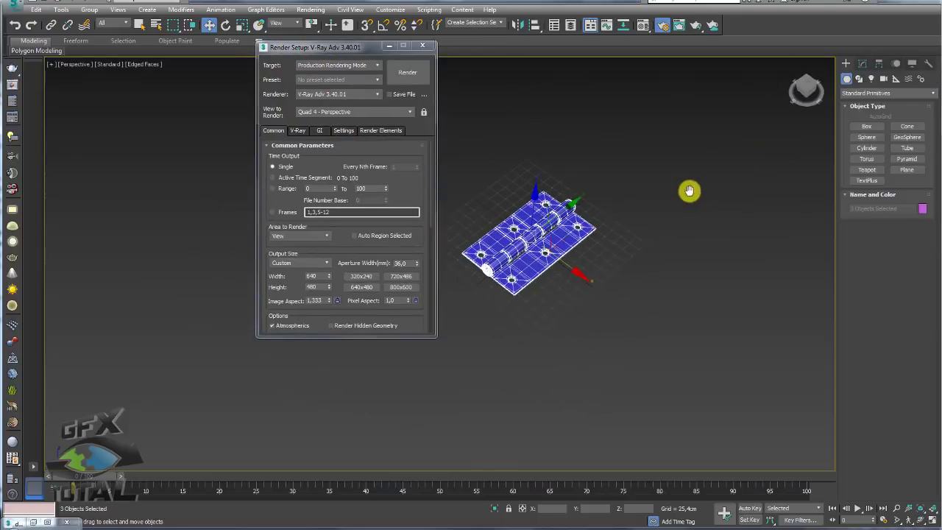
{"action": "left_click", "coordinate": [871, 78]}
{"action": "left_click", "coordinate": [883, 92]}
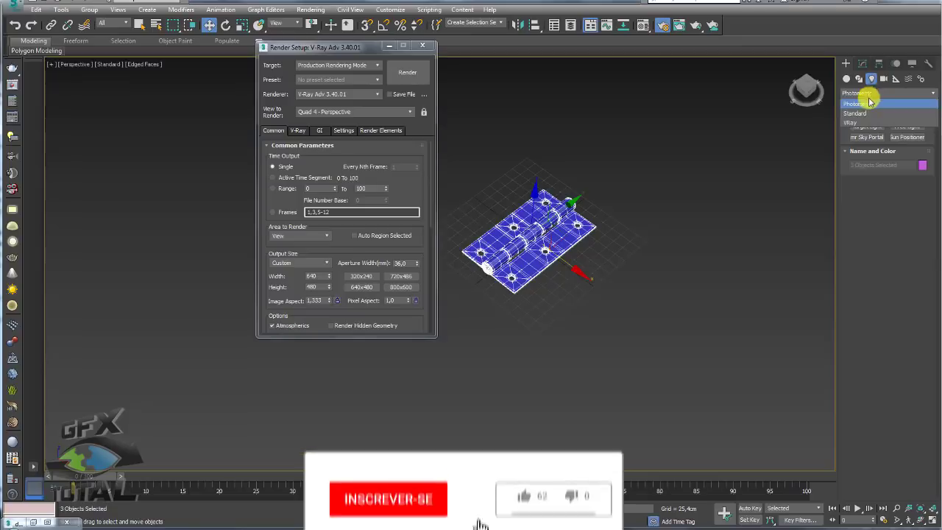
{"action": "left_click", "coordinate": [853, 122]}
{"action": "left_click", "coordinate": [867, 126]}
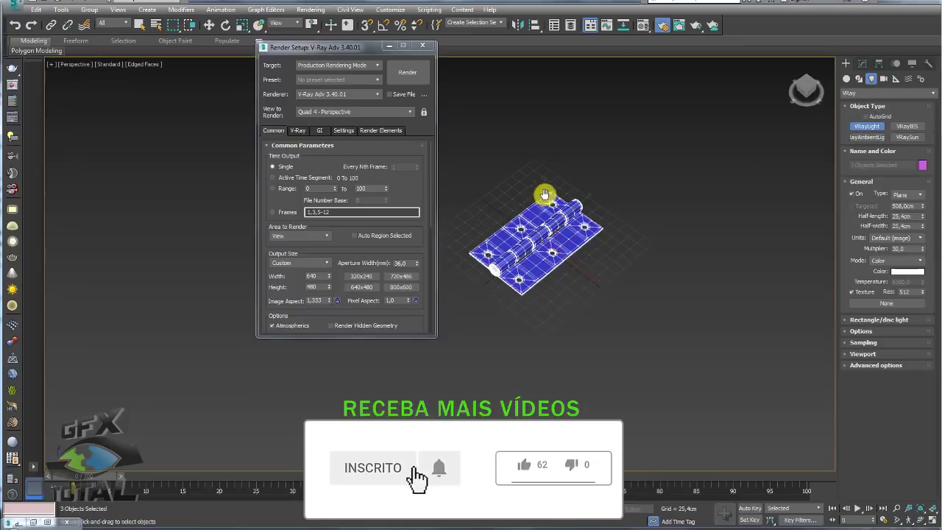
{"action": "mouse_move", "coordinate": [547, 194]}
{"action": "middle_mouse_down", "text": "alt"}
{"action": "mouse_move", "coordinate": [584, 215]}
{"action": "mouse_move", "coordinate": [515, 158]}
{"action": "middle_mouse_up", "text": "alt"}
{"action": "left_click_drag", "start_coordinate": [515, 157], "coordinate": [649, 307]}
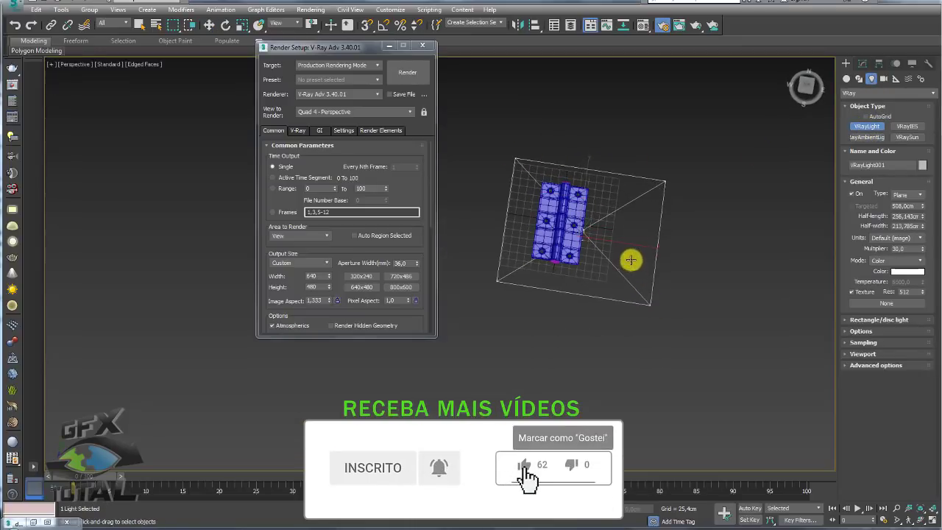
Tilt VRayLight001 upright and raise it above the hinge.
{"action": "key", "text": "e"}
{"action": "left_click_drag", "start_coordinate": [621, 224], "coordinate": [658, 238]}
{"action": "middle_click_drag", "start_coordinate": [658, 237], "coordinate": [626, 195], "text": "alt"}
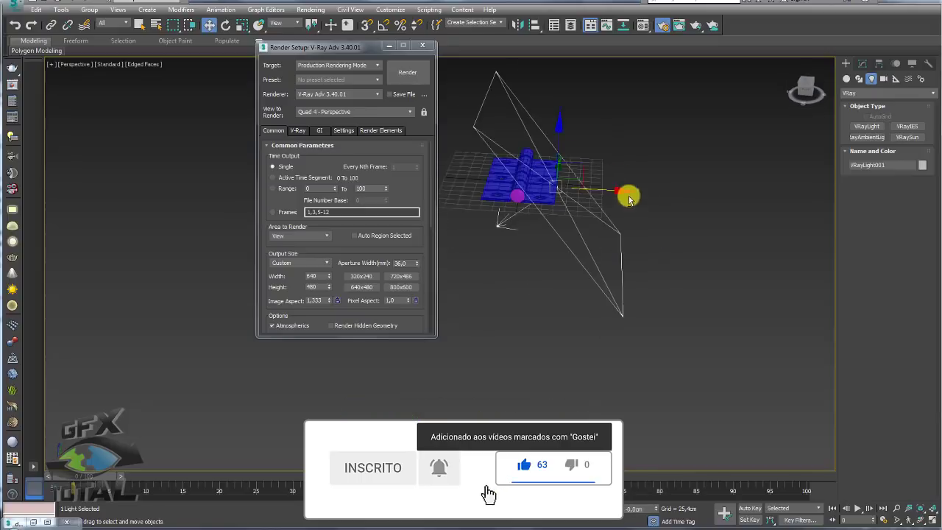
{"action": "key", "text": "w"}
{"action": "left_click_drag", "start_coordinate": [573, 163], "coordinate": [595, 99]}
{"action": "middle_click_drag", "start_coordinate": [594, 99], "coordinate": [645, 269], "text": "alt"}
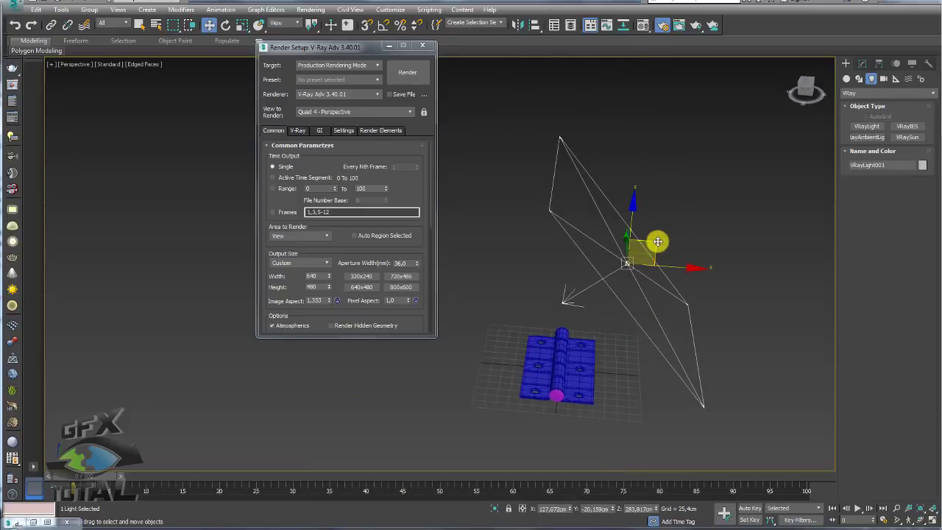
{"action": "left_click_drag", "start_coordinate": [651, 268], "coordinate": [704, 158]}
Lower the light's multiplier from 30 to 5.
{"action": "left_click", "coordinate": [862, 63]}
{"action": "middle_click_drag", "start_coordinate": [694, 225], "coordinate": [618, 250], "text": "alt"}
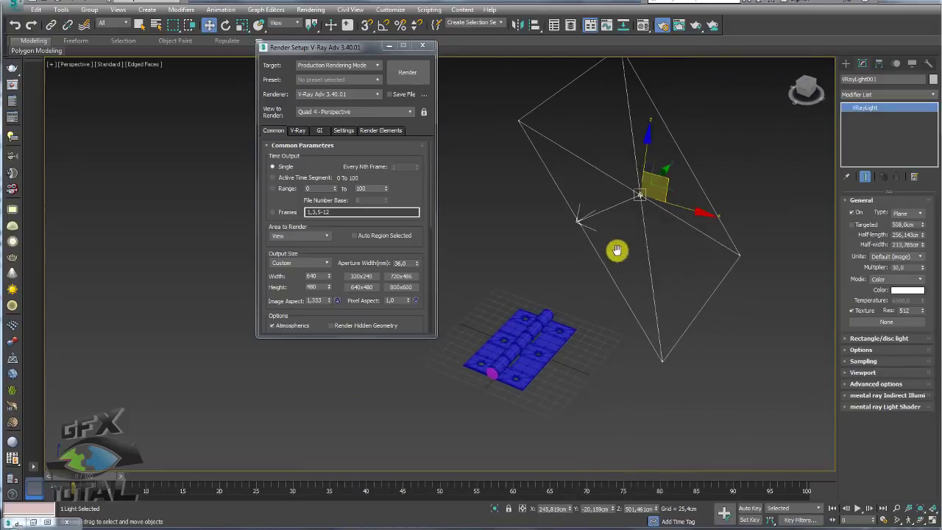
{"action": "double_click", "coordinate": [898, 267]}
{"action": "type", "text": "5"}
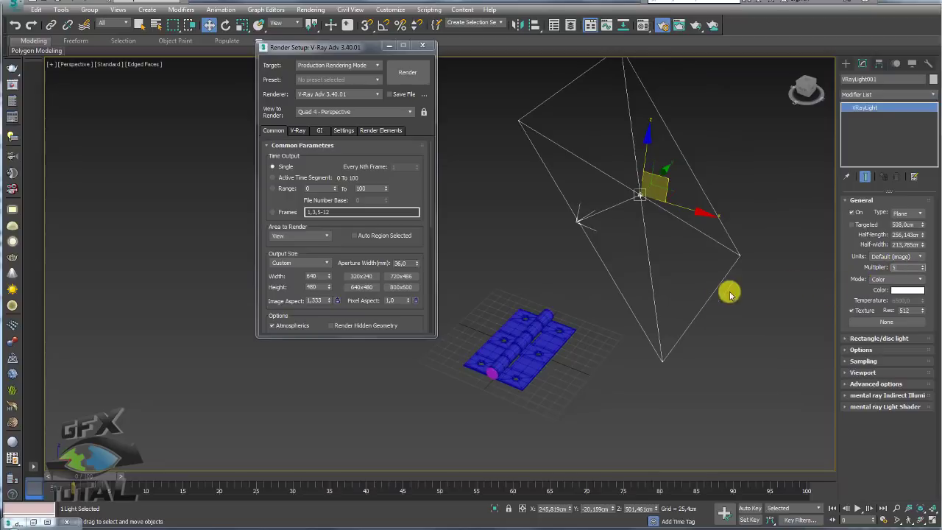
Rotate the light about -16.68° around Y, then select the three hinge parts.
{"action": "key", "text": "e"}
{"action": "middle_click_drag", "start_coordinate": [677, 185], "coordinate": [687, 177], "text": "alt"}
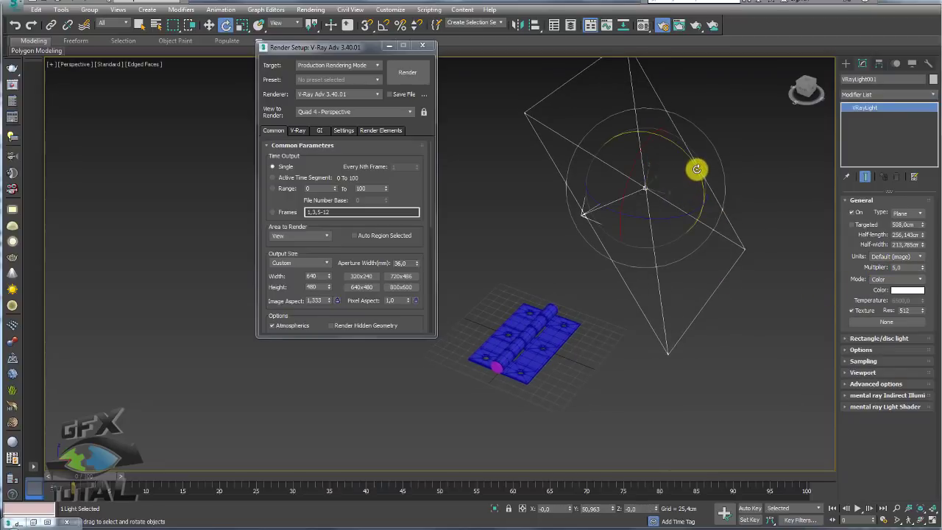
{"action": "left_click_drag", "start_coordinate": [696, 168], "coordinate": [679, 157]}
{"action": "middle_click_drag", "start_coordinate": [678, 157], "coordinate": [652, 231], "text": "alt"}
{"action": "scroll", "coordinate": [620, 259], "scroll_direction": "up", "scroll_amount": 3}
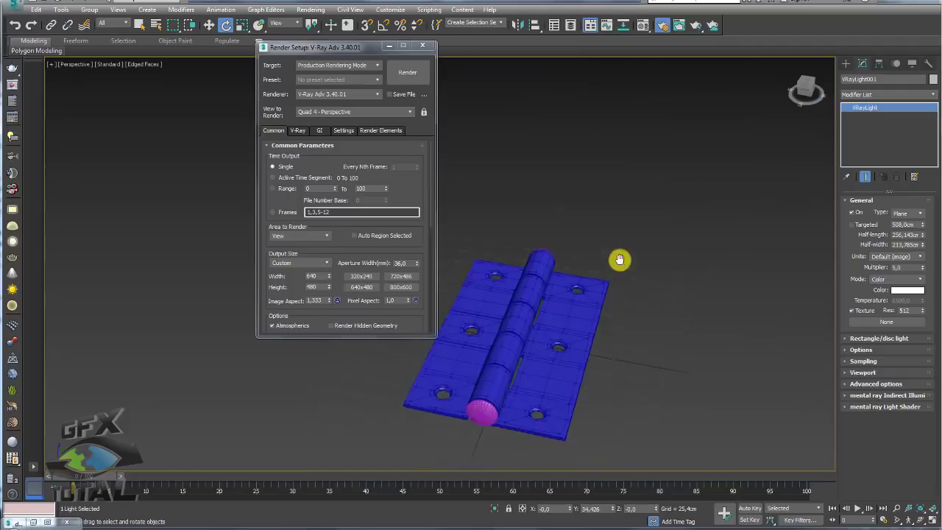
{"action": "scroll", "coordinate": [681, 138], "scroll_direction": "up", "scroll_amount": 2}
{"action": "left_click_drag", "start_coordinate": [440, 404], "coordinate": [603, 309]}
{"action": "middle_click_drag", "start_coordinate": [603, 309], "coordinate": [561, 319], "text": "alt"}
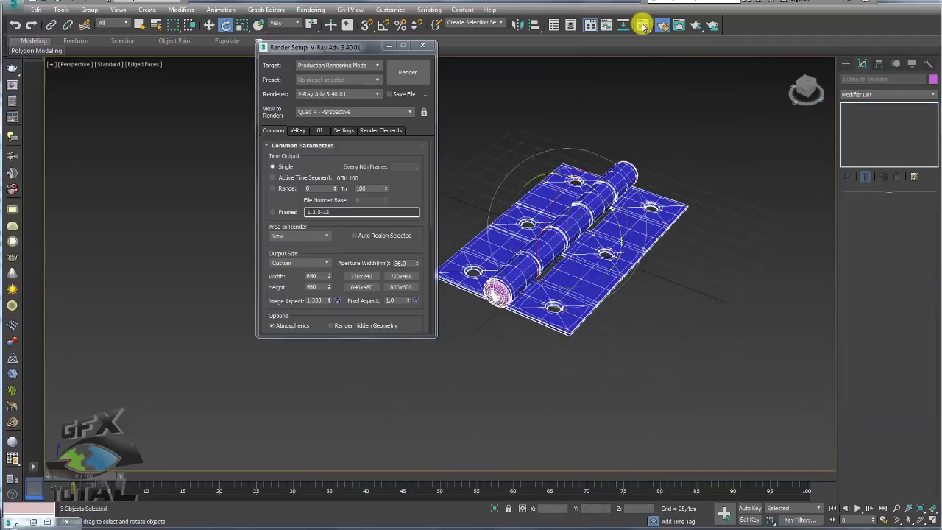
Change material 01 - Default to a VRayMtl in the Material Editor.
{"action": "left_click", "coordinate": [642, 27]}
{"action": "left_click_drag", "start_coordinate": [300, 52], "coordinate": [210, 51]}
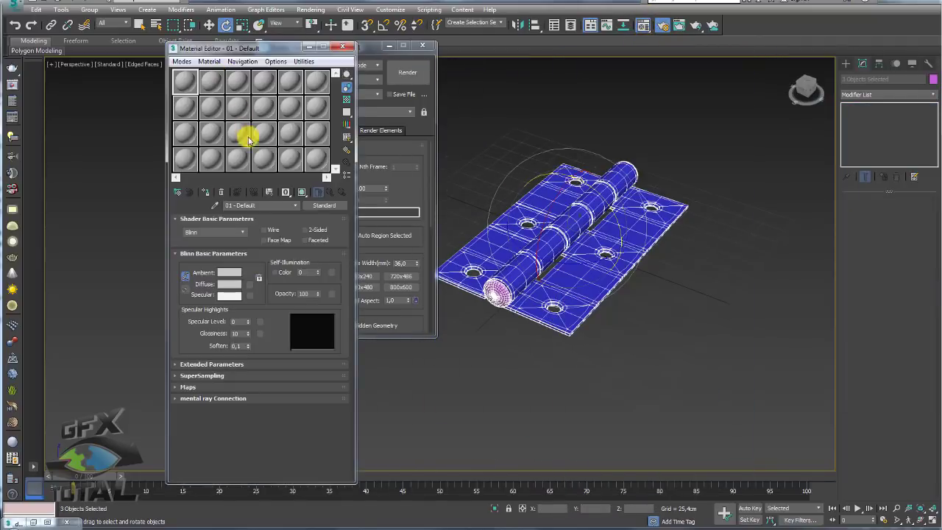
{"action": "left_click", "coordinate": [331, 206]}
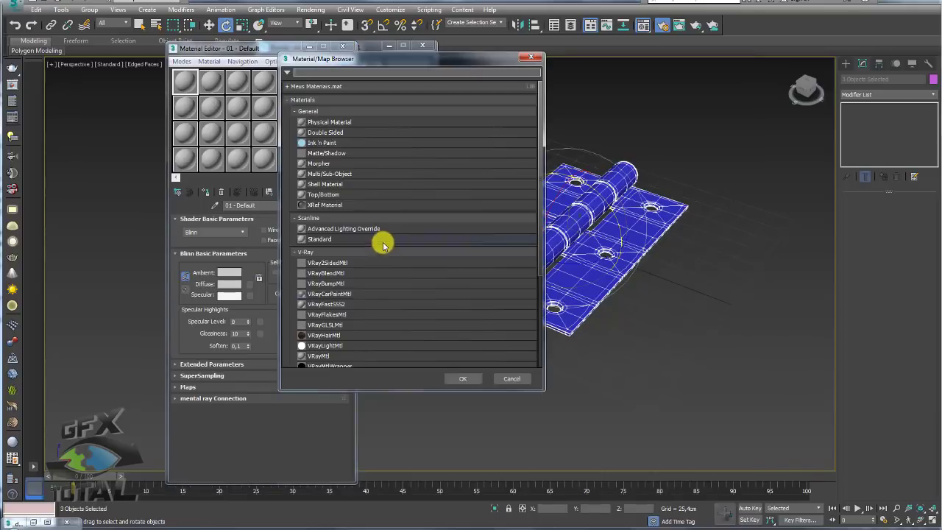
{"action": "scroll", "coordinate": [353, 250], "scroll_direction": "down", "scroll_amount": 2}
{"action": "scroll", "coordinate": [337, 264], "scroll_direction": "down", "scroll_amount": 2}
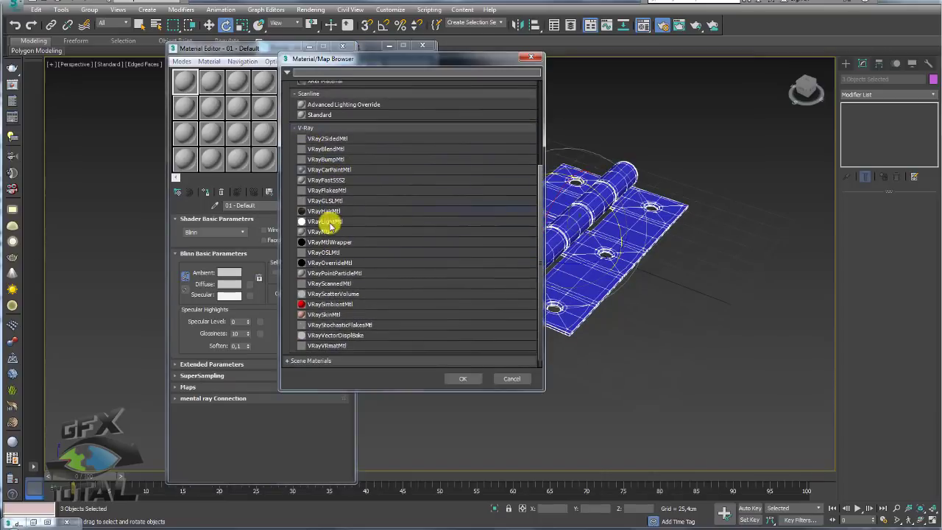
{"action": "left_click", "coordinate": [321, 231]}
{"action": "left_click", "coordinate": [463, 378]}
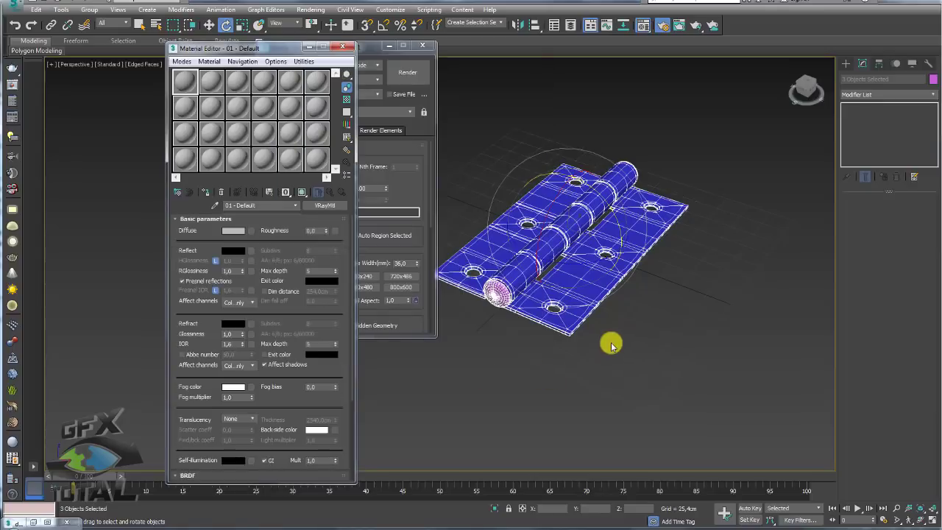
Assign the VRayMtl to the selected hinge parts.
{"action": "left_click_drag", "start_coordinate": [185, 83], "coordinate": [563, 225]}
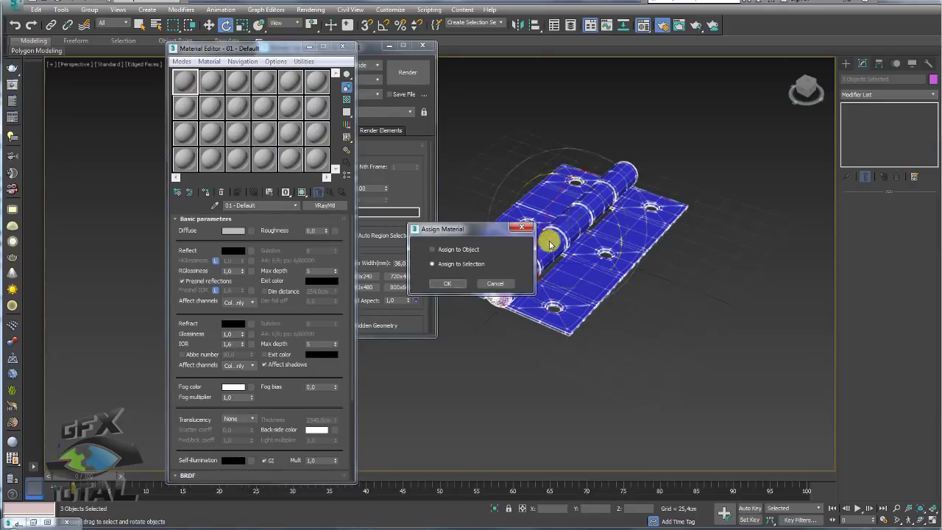
{"action": "left_click", "coordinate": [456, 284]}
{"action": "mouse_move", "coordinate": [460, 284]}
{"action": "middle_mouse_down", "text": "alt"}
{"action": "mouse_move", "coordinate": [637, 243]}
{"action": "mouse_move", "coordinate": [601, 295]}
{"action": "mouse_move", "coordinate": [669, 174]}
{"action": "middle_mouse_up", "text": "alt"}
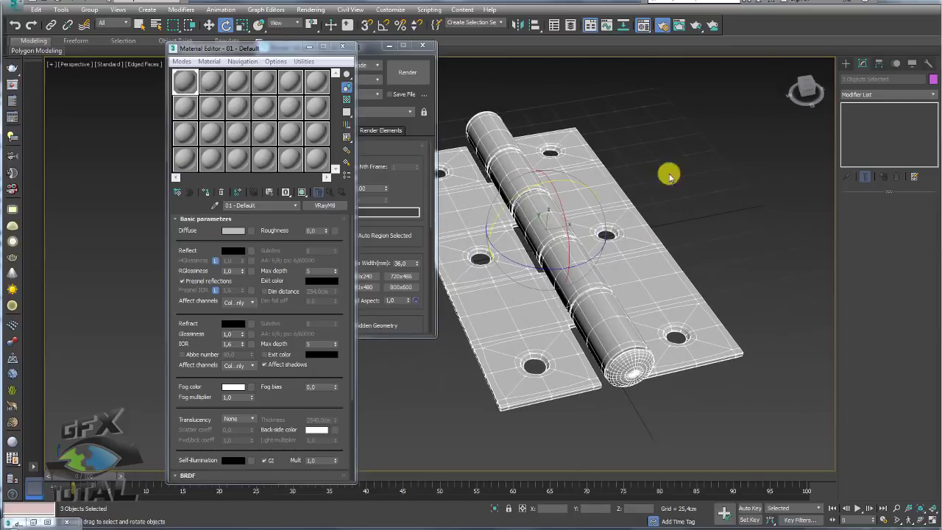
Run a quick test render of the hinge, then stop it and close the window.
{"action": "left_click", "coordinate": [696, 25]}
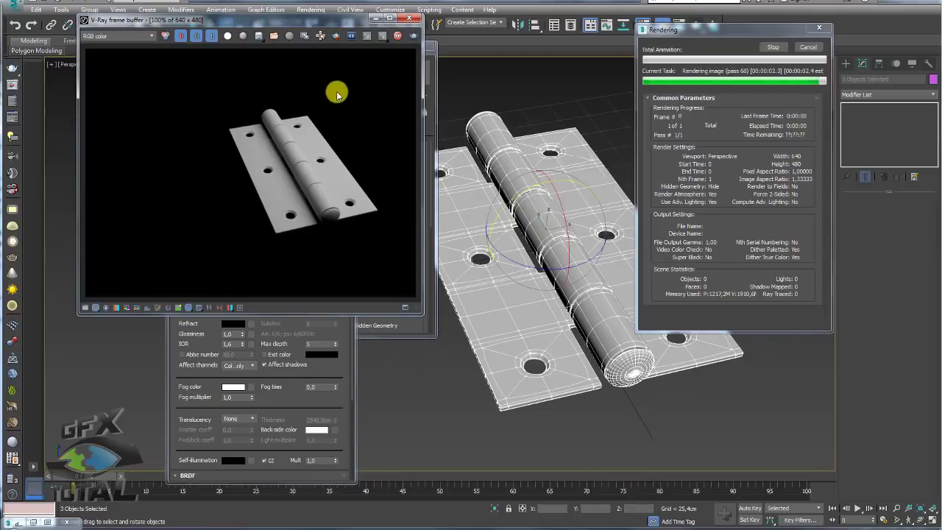
{"action": "left_click", "coordinate": [809, 47]}
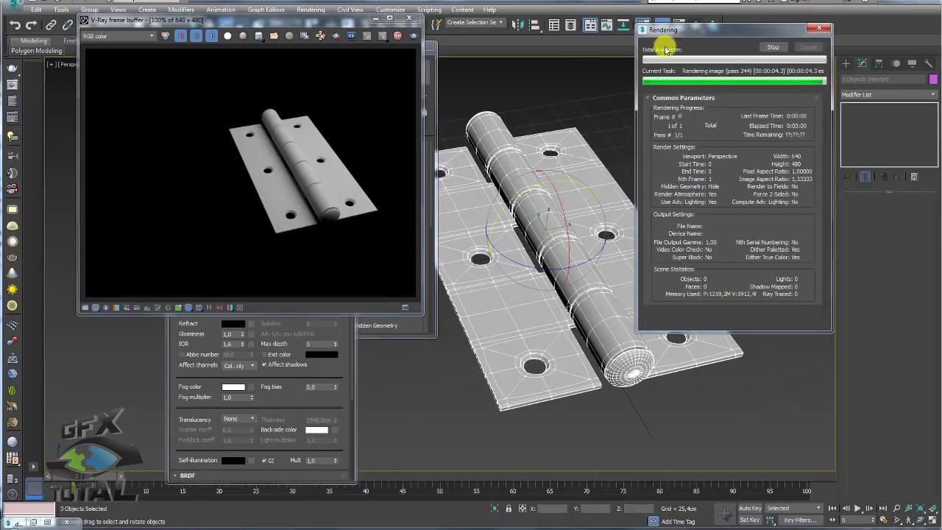
{"action": "left_click", "coordinate": [410, 17]}
{"action": "mouse_move", "coordinate": [566, 113]}
{"action": "middle_mouse_down", "text": "alt"}
{"action": "mouse_move", "coordinate": [559, 178]}
{"action": "mouse_move", "coordinate": [668, 204]}
{"action": "mouse_move", "coordinate": [677, 177]}
{"action": "middle_mouse_up", "text": "alt"}
Close Render Setup and set the material's diffuse colour to a dark shade.
{"action": "left_click", "coordinate": [376, 50]}
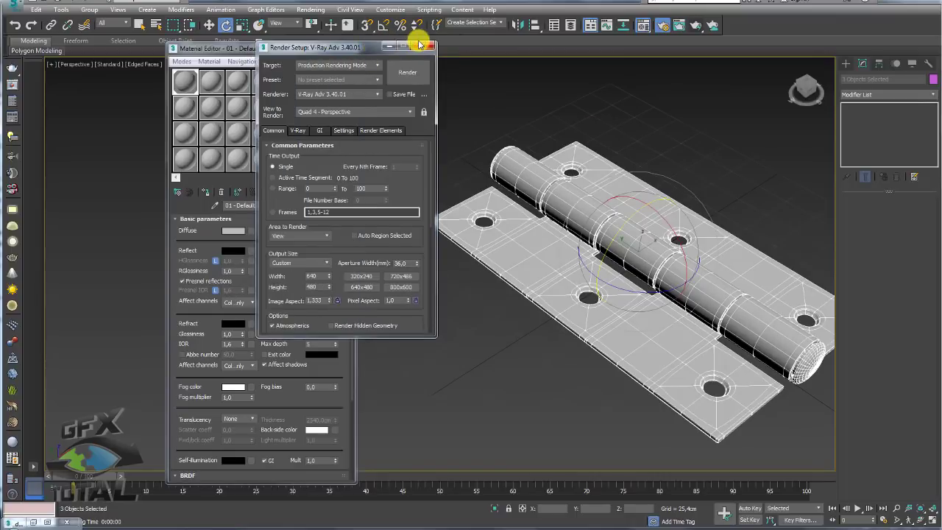
{"action": "left_click", "coordinate": [422, 34]}
{"action": "left_click_drag", "start_coordinate": [273, 49], "coordinate": [157, 45]}
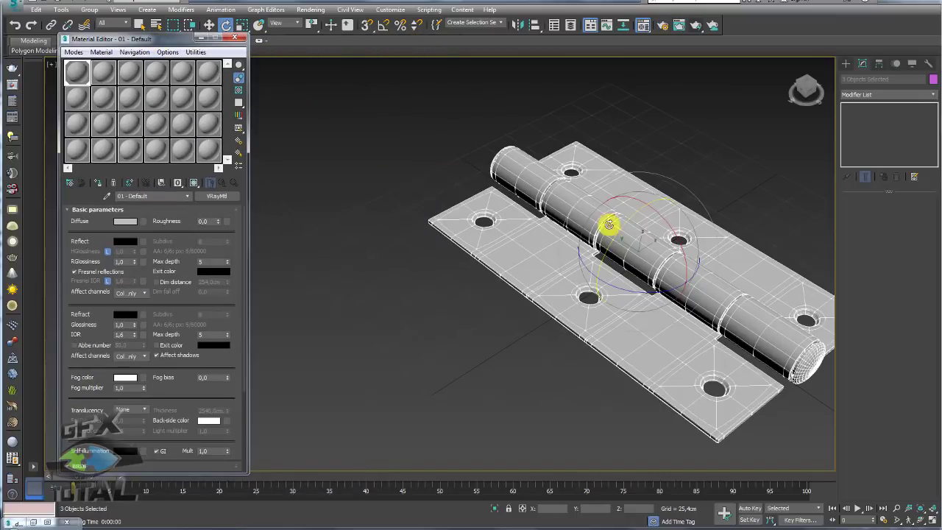
{"action": "middle_click_drag", "start_coordinate": [609, 234], "coordinate": [502, 226], "text": "alt"}
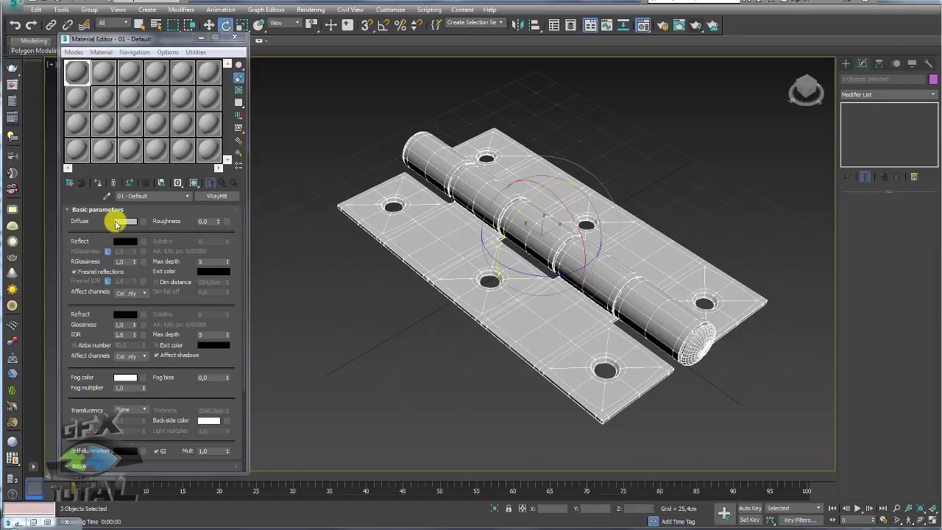
{"action": "left_click", "coordinate": [120, 221]}
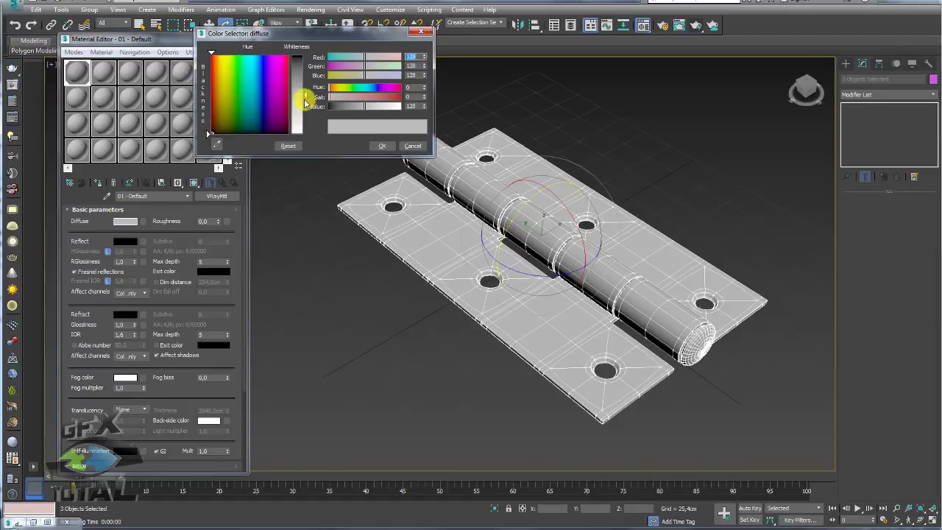
{"action": "left_click_drag", "start_coordinate": [305, 94], "coordinate": [309, 57]}
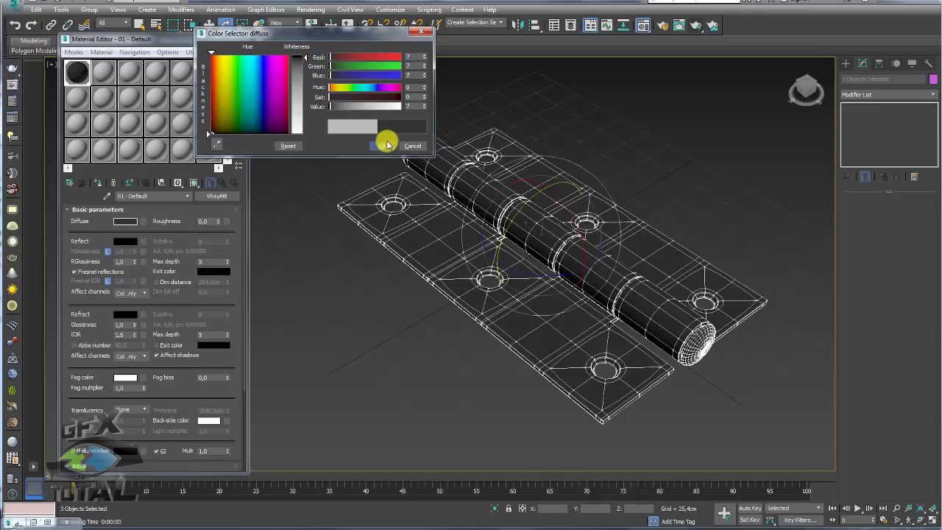
{"action": "left_click", "coordinate": [387, 144]}
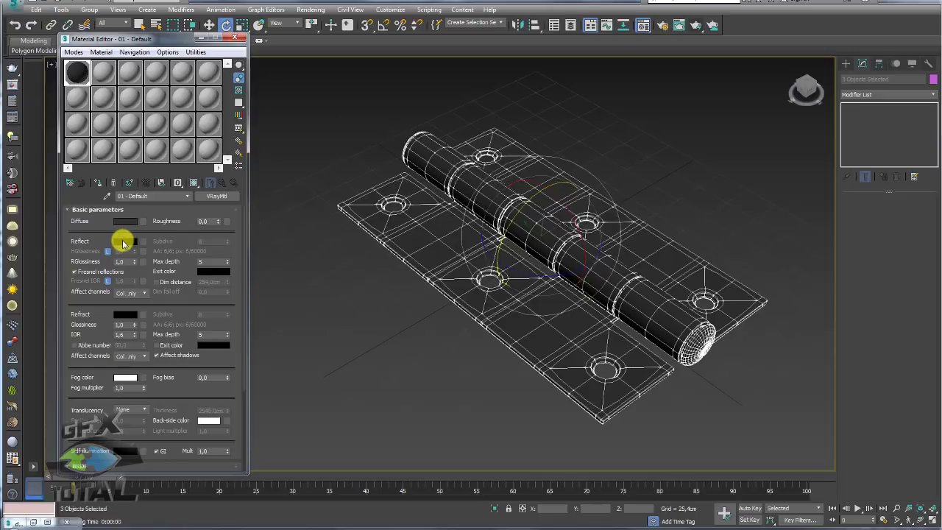
Set the reflect colour to light grey 144.
{"action": "left_click_drag", "start_coordinate": [134, 39], "coordinate": [157, 42]}
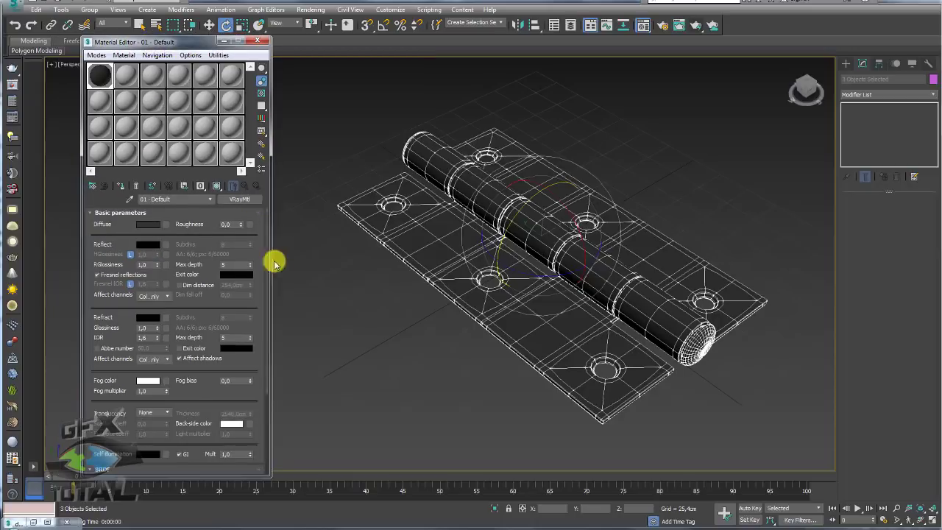
{"action": "left_click", "coordinate": [150, 248]}
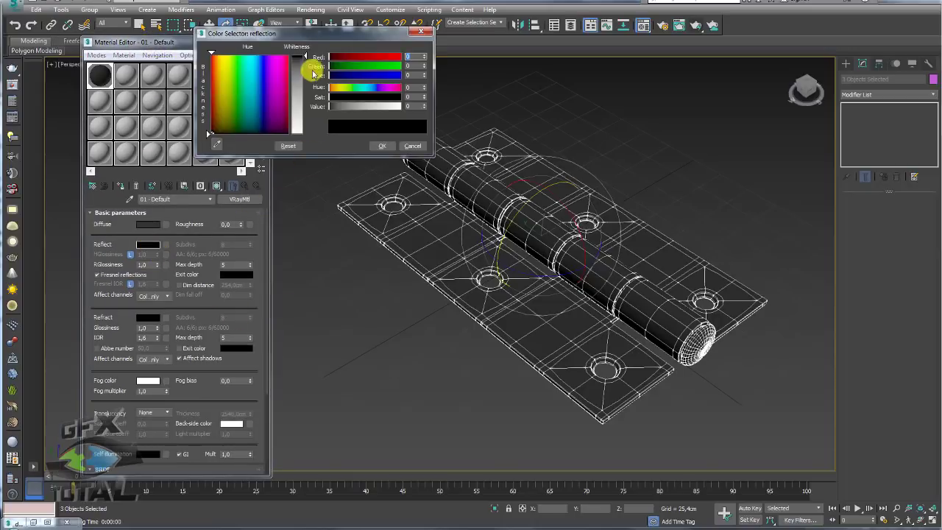
{"action": "mouse_move", "coordinate": [305, 58]}
{"action": "left_mouse_down"}
{"action": "mouse_move", "coordinate": [311, 84]}
{"action": "mouse_move", "coordinate": [301, 118]}
{"action": "left_mouse_up"}
{"action": "left_click", "coordinate": [376, 145]}
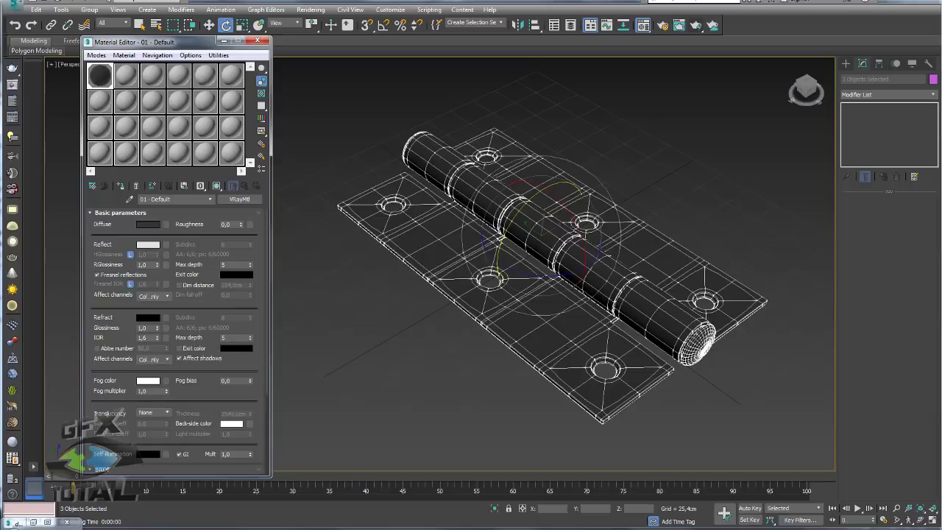
Show an enlarged material preview with a checker background.
{"action": "double_click", "coordinate": [108, 75]}
{"action": "mouse_move", "coordinate": [269, 52]}
{"action": "left_mouse_down"}
{"action": "mouse_move", "coordinate": [532, 64]}
{"action": "mouse_move", "coordinate": [402, 39]}
{"action": "left_mouse_up"}
{"action": "left_click", "coordinate": [261, 93]}
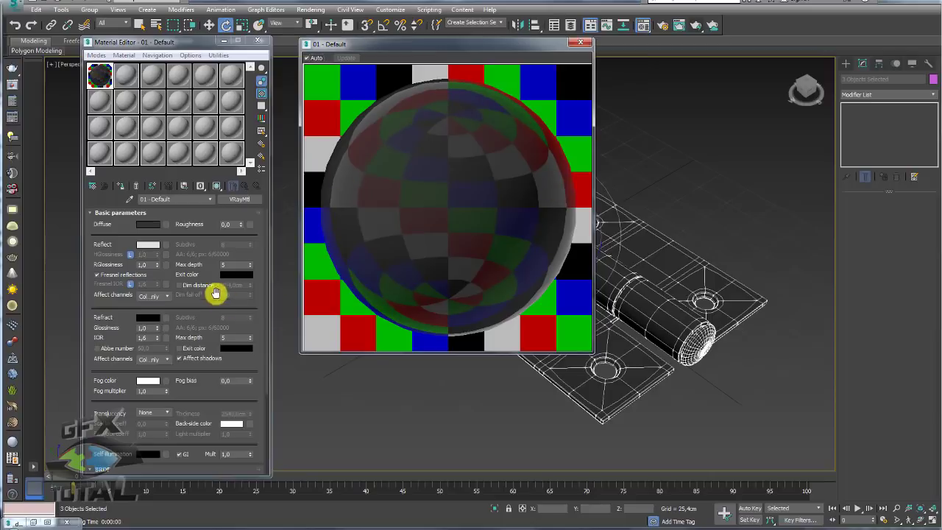
Set the hinge material's reflection glossiness to 0.65 and Fresnel IOR to 28.0.
{"action": "left_click", "coordinate": [146, 265]}
{"action": "type", "text": "0,5"}
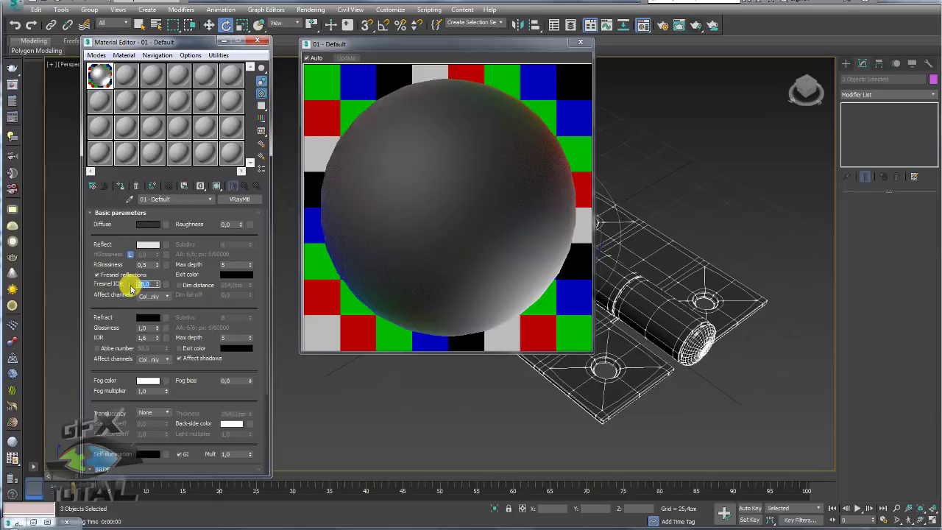
{"action": "type", "text": "0,65"}
{"action": "key", "text": "Return"}
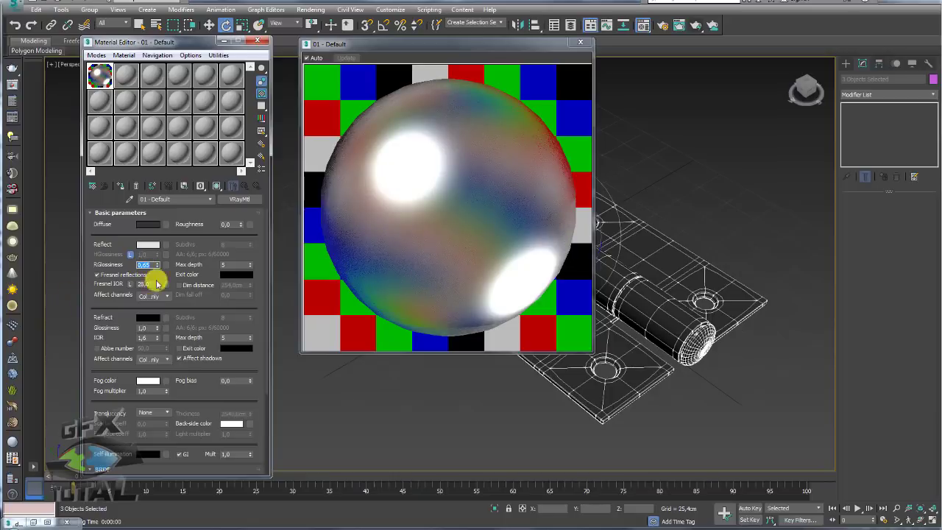
{"action": "left_click", "coordinate": [252, 286]}
Close the magnified material slot and test-render the hinge.
{"action": "scroll", "coordinate": [253, 286], "scroll_direction": "down", "scroll_amount": 1}
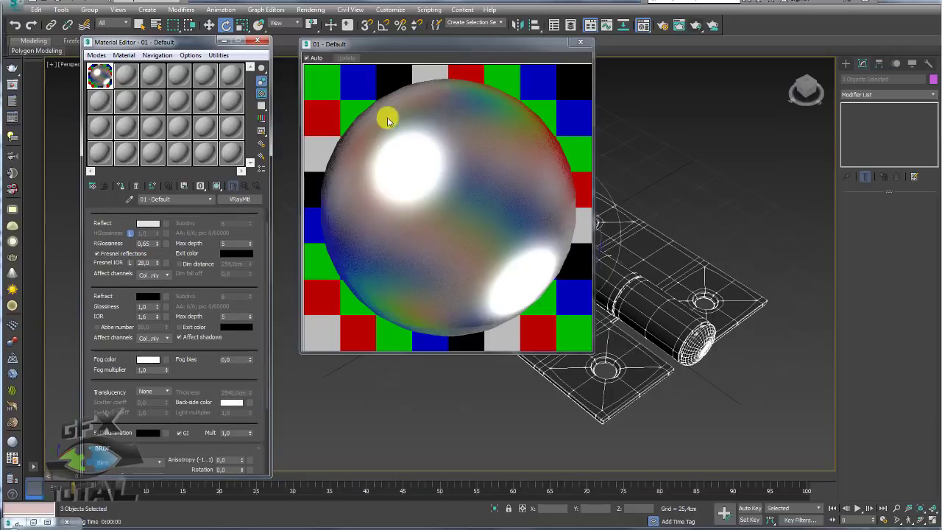
{"action": "left_click", "coordinate": [579, 42]}
{"action": "left_click", "coordinate": [695, 25]}
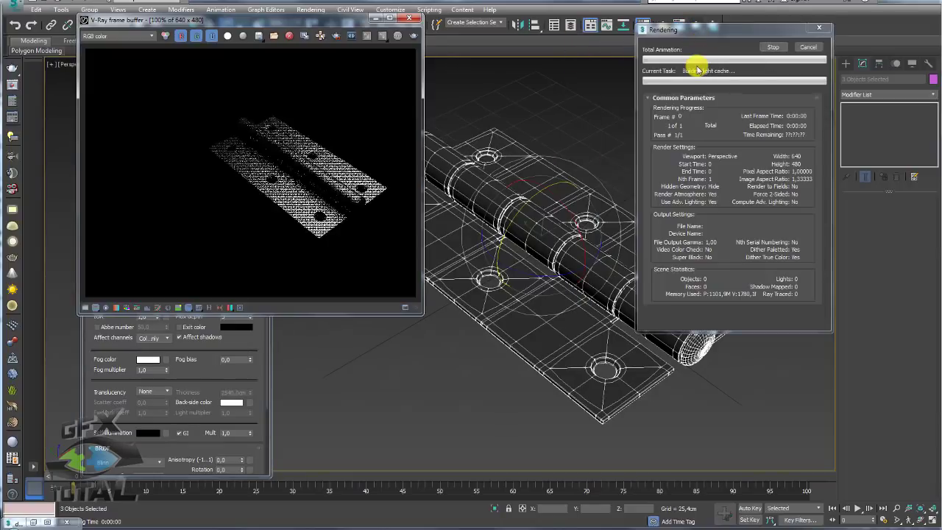
Stop the render, orbit closer to the hinge and turn on Safe Frame borders.
{"action": "left_click", "coordinate": [809, 49]}
{"action": "mouse_move", "coordinate": [614, 155]}
{"action": "middle_mouse_down", "text": "alt"}
{"action": "mouse_move", "coordinate": [620, 194]}
{"action": "mouse_move", "coordinate": [576, 225]}
{"action": "mouse_move", "coordinate": [538, 216]}
{"action": "mouse_move", "coordinate": [511, 233]}
{"action": "mouse_move", "coordinate": [506, 208]}
{"action": "middle_mouse_up", "text": "alt"}
{"action": "key", "text": "shift+f"}
Test-render the new framing, then stop it and close the frame buffer.
{"action": "left_click", "coordinate": [697, 25]}
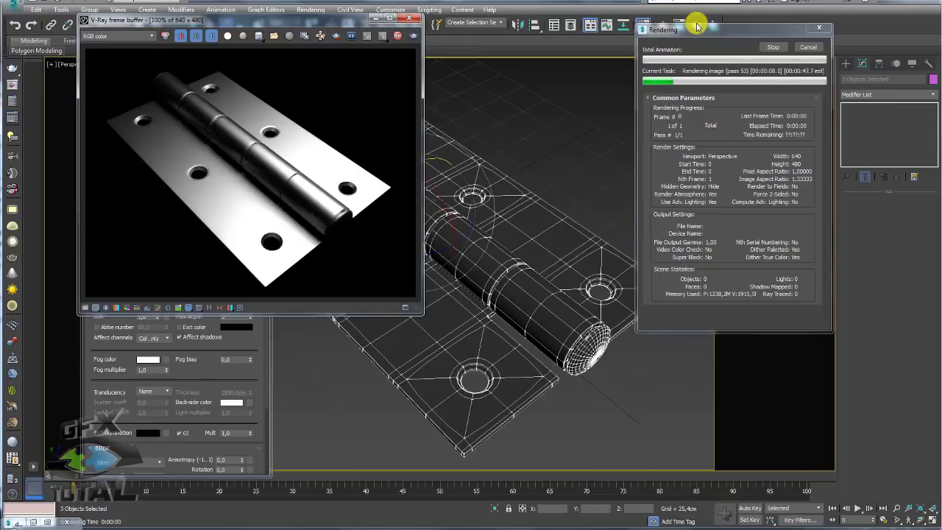
{"action": "left_click", "coordinate": [809, 47]}
{"action": "left_click", "coordinate": [416, 18]}
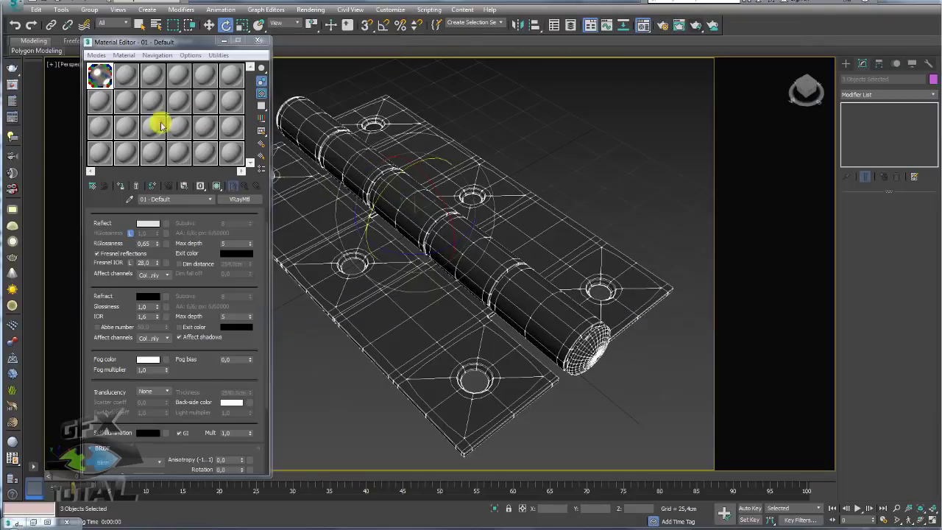
Reopen the magnified material preview and assign a Bitmap to the material's environment slot.
{"action": "double_click", "coordinate": [99, 73]}
{"action": "left_click_drag", "start_coordinate": [415, 46], "coordinate": [469, 45]}
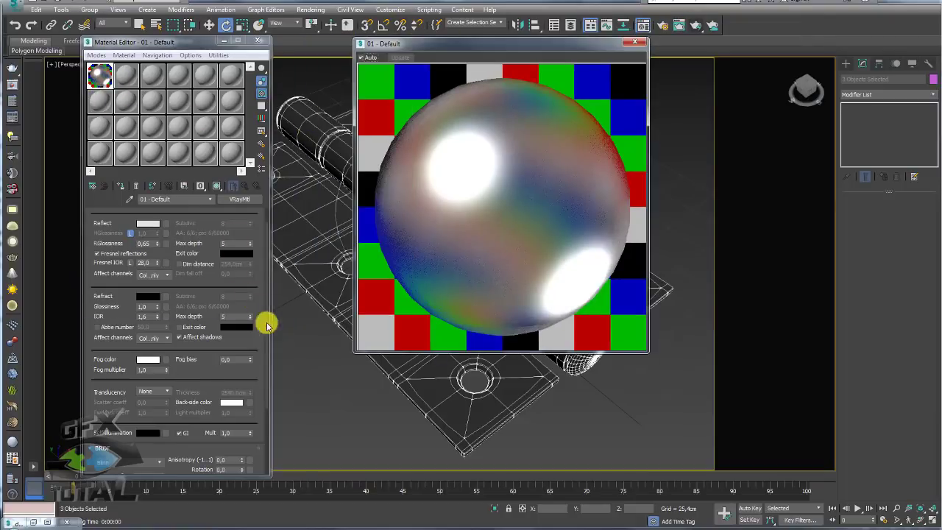
{"action": "left_click_drag", "start_coordinate": [259, 344], "coordinate": [255, 185]}
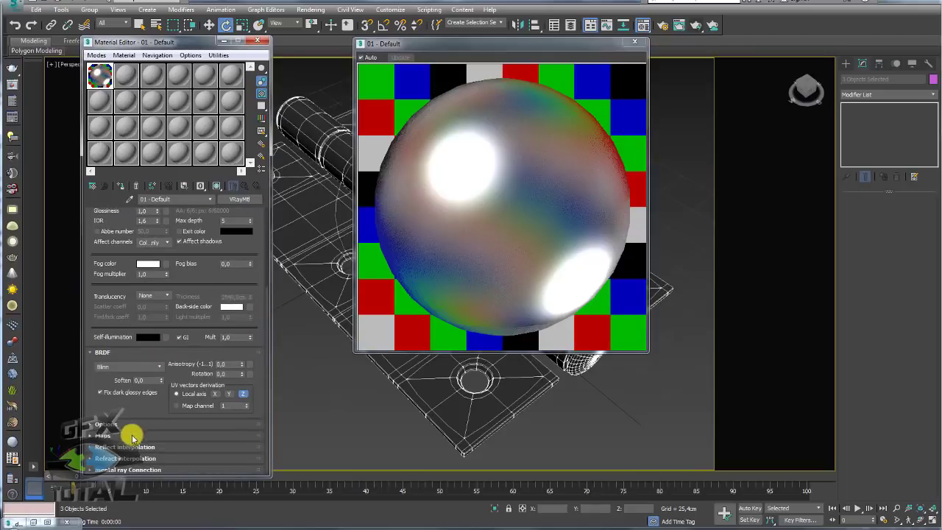
{"action": "left_click", "coordinate": [97, 436]}
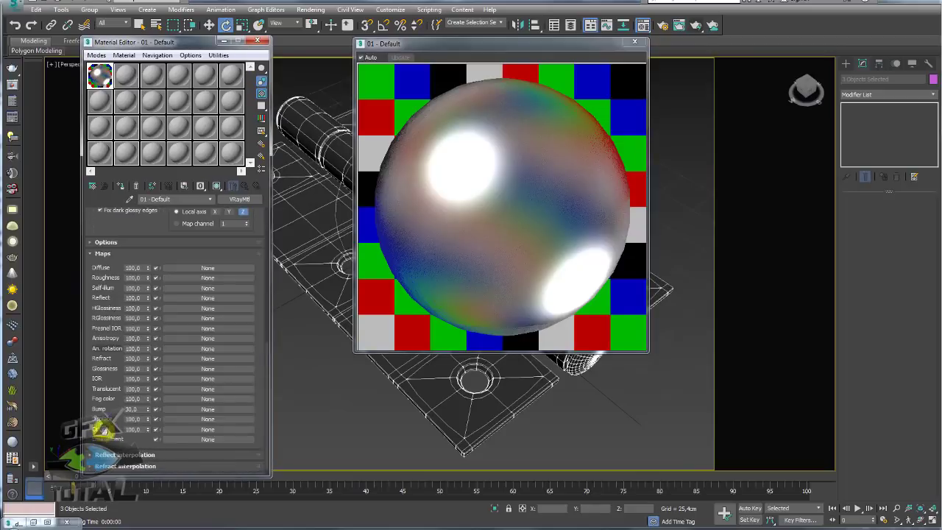
{"action": "scroll", "coordinate": [91, 420], "scroll_direction": "down", "scroll_amount": 1}
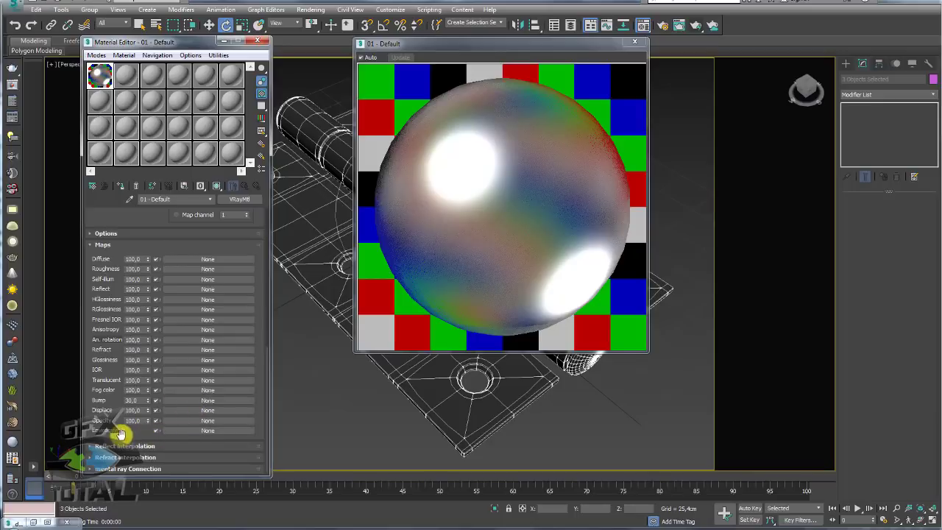
{"action": "left_click", "coordinate": [207, 430]}
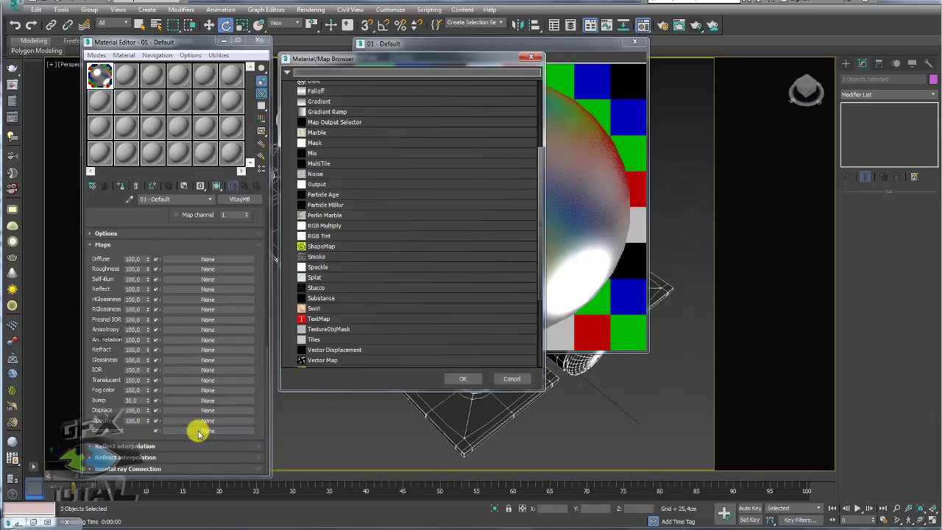
{"action": "scroll", "coordinate": [331, 309], "scroll_direction": "up", "scroll_amount": 5}
{"action": "scroll", "coordinate": [353, 199], "scroll_direction": "up", "scroll_amount": 5}
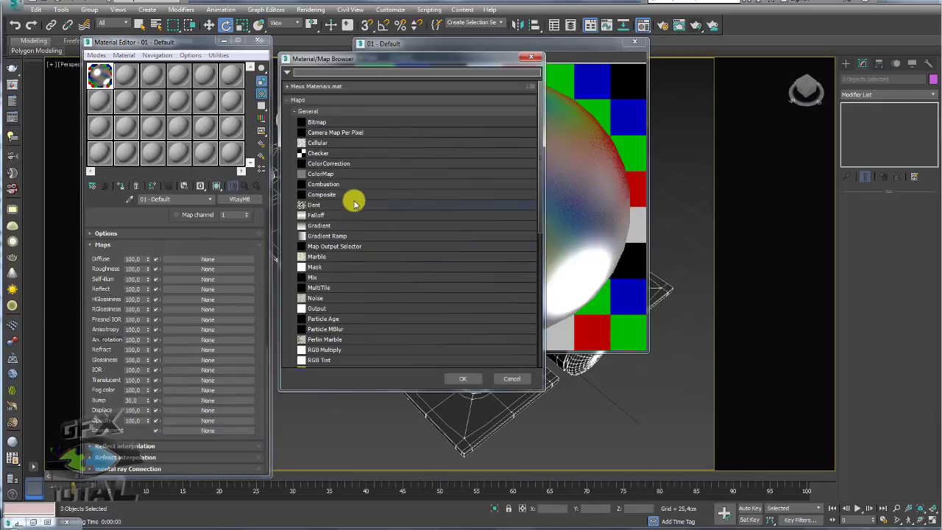
{"action": "double_click", "coordinate": [318, 122]}
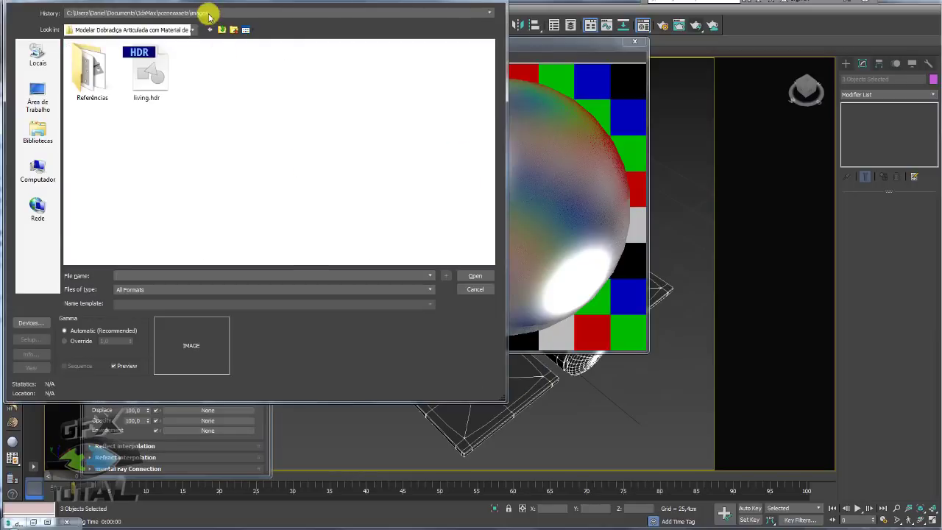
Load living.hdr into the bitmap, accepting the HDRI load settings.
{"action": "left_click_drag", "start_coordinate": [200, 1], "coordinate": [248, 102]}
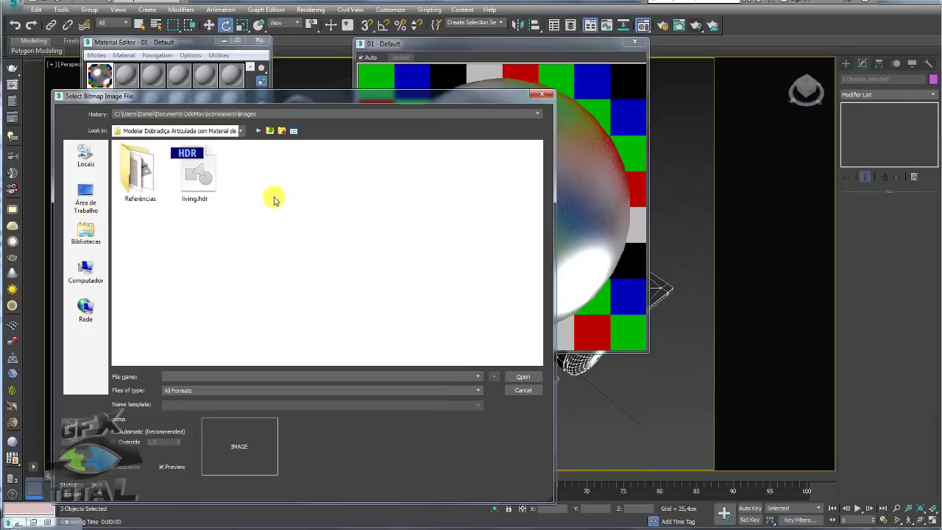
{"action": "left_click", "coordinate": [199, 174]}
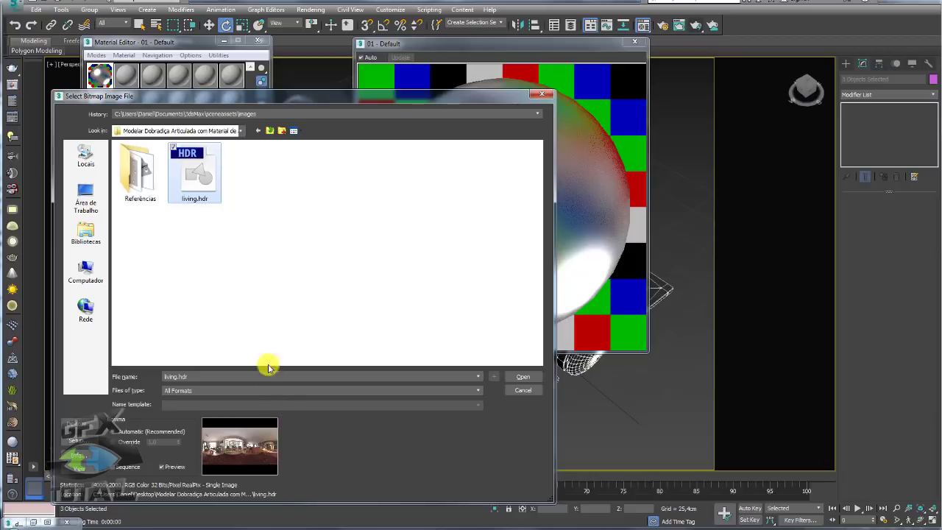
{"action": "left_click_drag", "start_coordinate": [304, 97], "coordinate": [319, 42]}
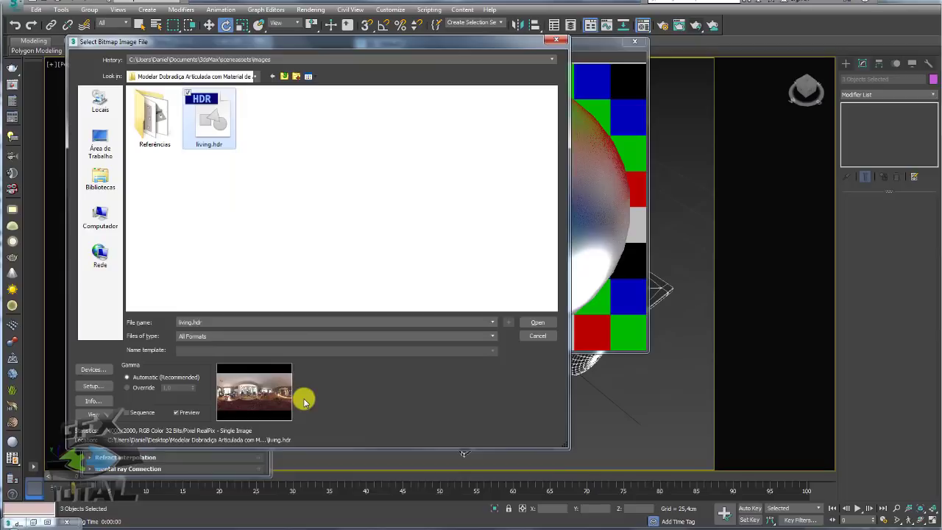
{"action": "left_click_drag", "start_coordinate": [298, 43], "coordinate": [280, 79]}
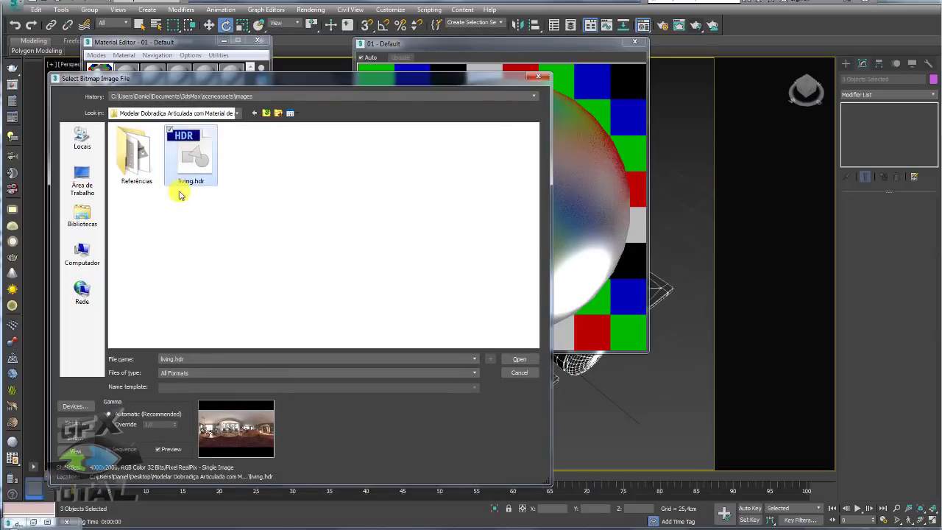
{"action": "left_click", "coordinate": [521, 359]}
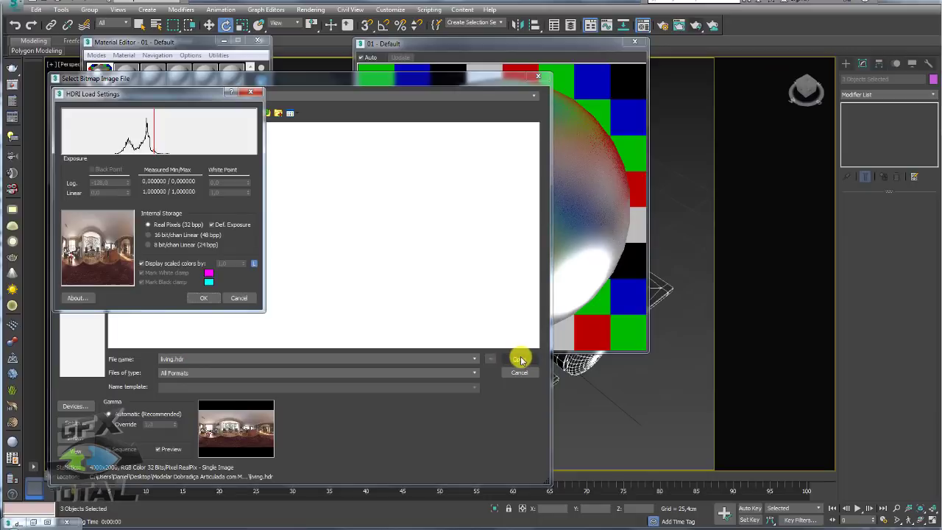
{"action": "left_click", "coordinate": [203, 298]}
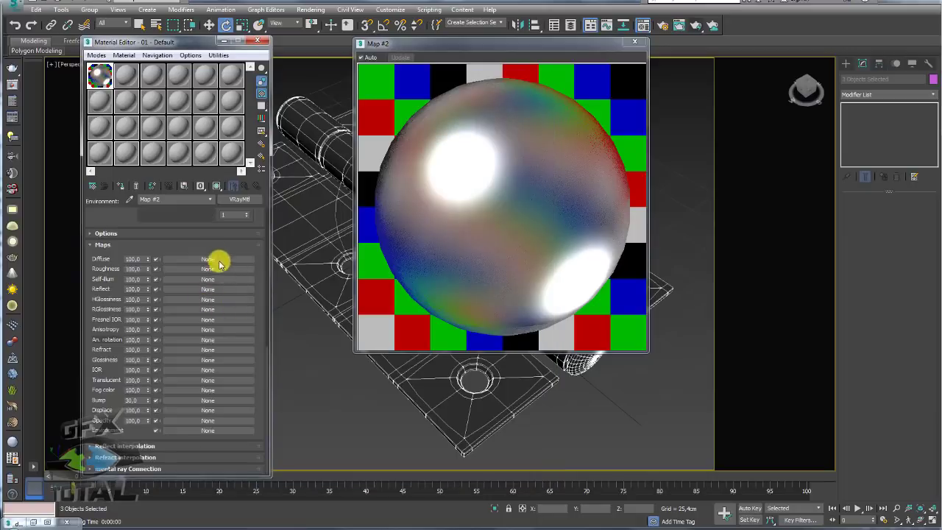
Set the map to Environ coordinates with Spherical Environment mapping and test-render the hinge.
{"action": "left_click_drag", "start_coordinate": [172, 213], "coordinate": [174, 261]}
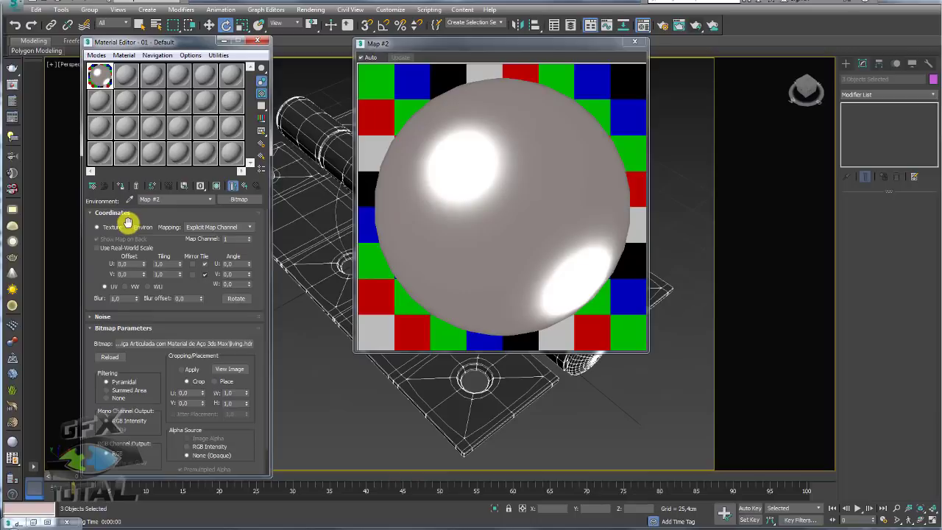
{"action": "left_click", "coordinate": [129, 227]}
{"action": "left_click", "coordinate": [220, 229]}
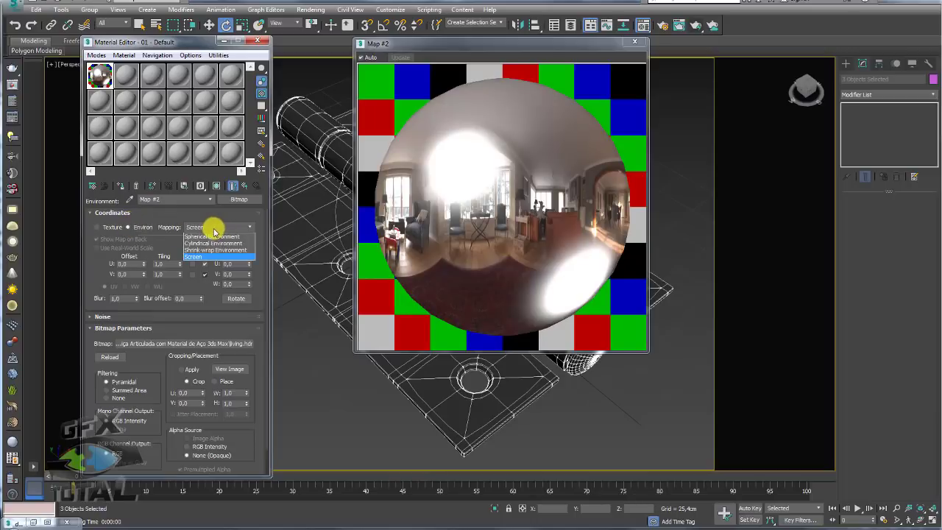
{"action": "left_click", "coordinate": [223, 237]}
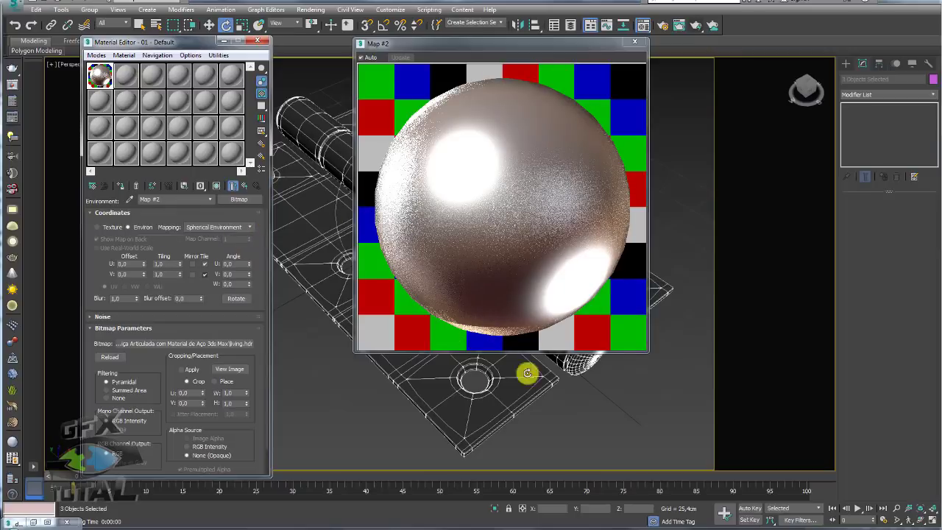
{"action": "left_click", "coordinate": [692, 29]}
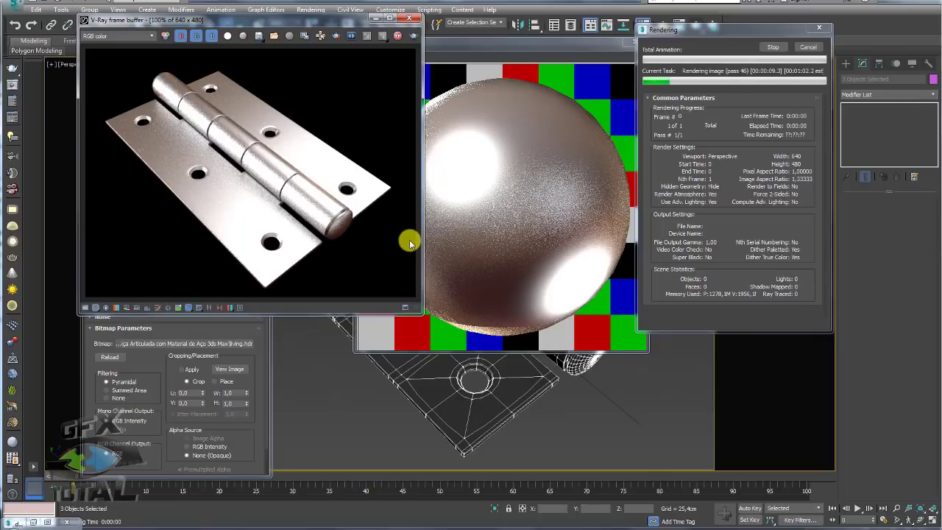
{"action": "left_click", "coordinate": [809, 46]}
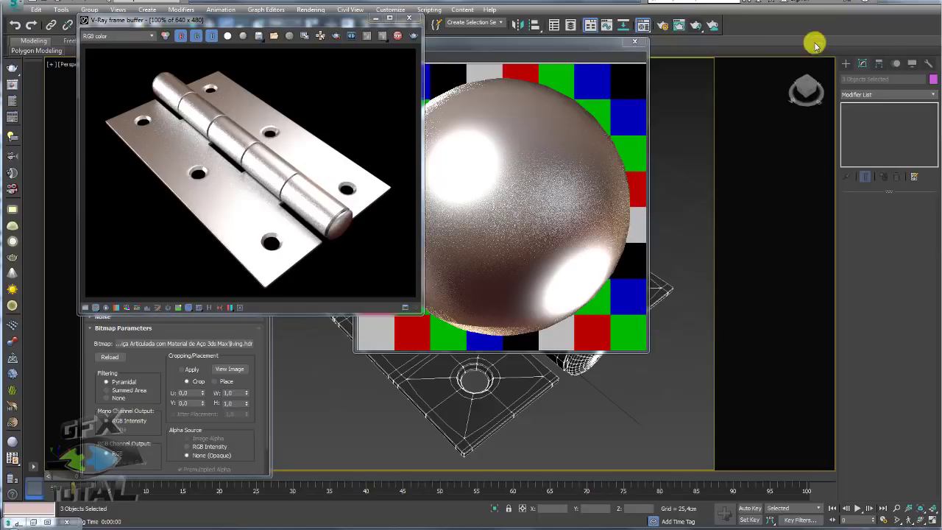
{"action": "left_click", "coordinate": [409, 17]}
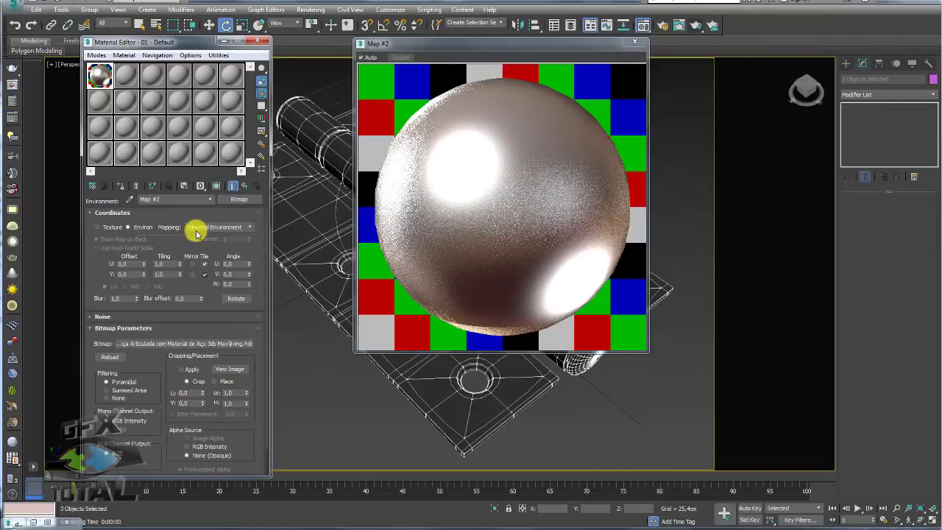
Wrap living.hdr in a Color Correction map, keeping it as sub-map, at -100 saturation.
{"action": "left_click", "coordinate": [243, 200]}
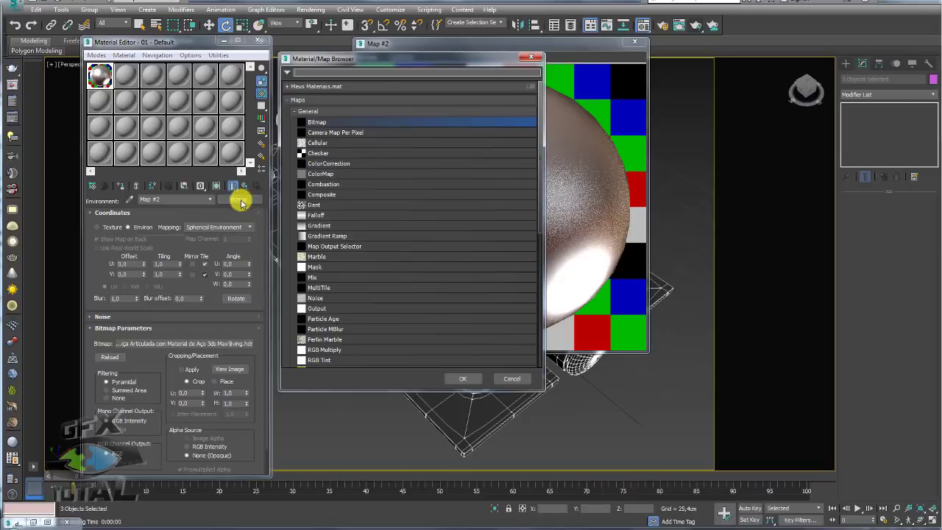
{"action": "double_click", "coordinate": [333, 163]}
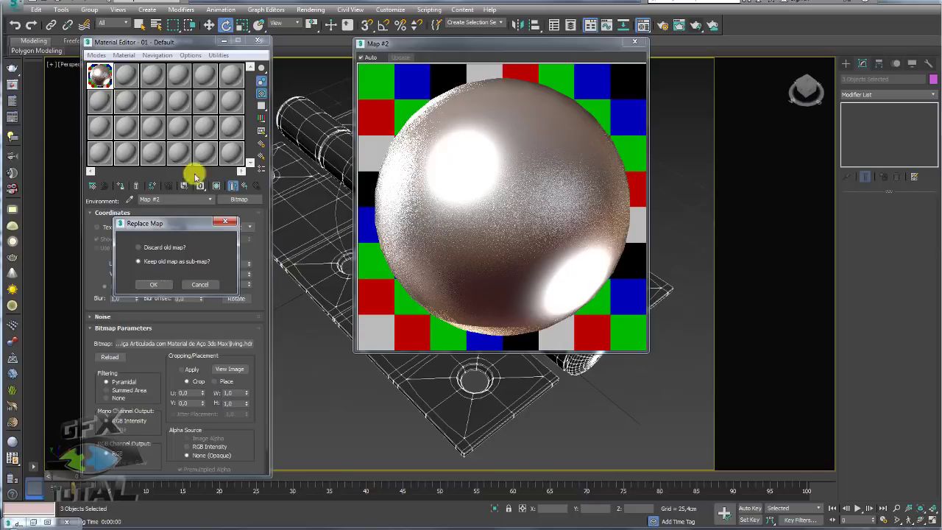
{"action": "left_click", "coordinate": [154, 284]}
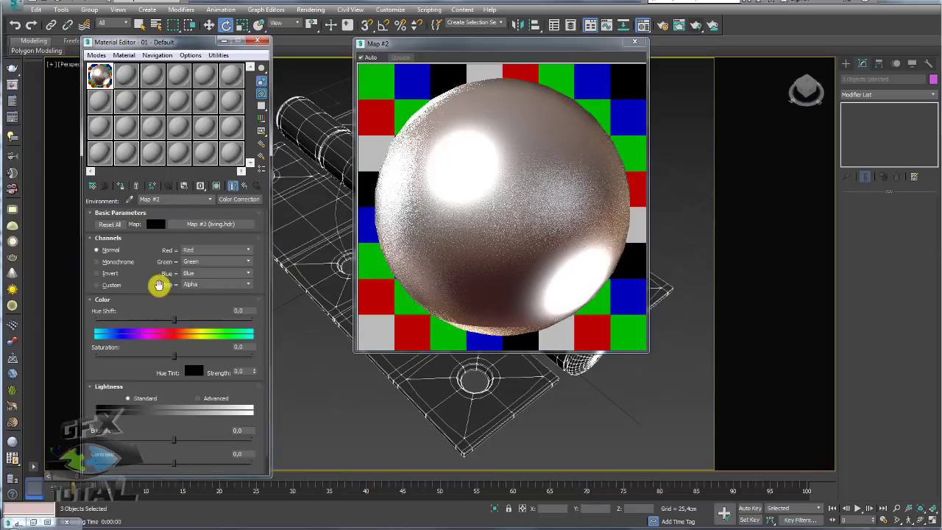
{"action": "left_click", "coordinate": [230, 186]}
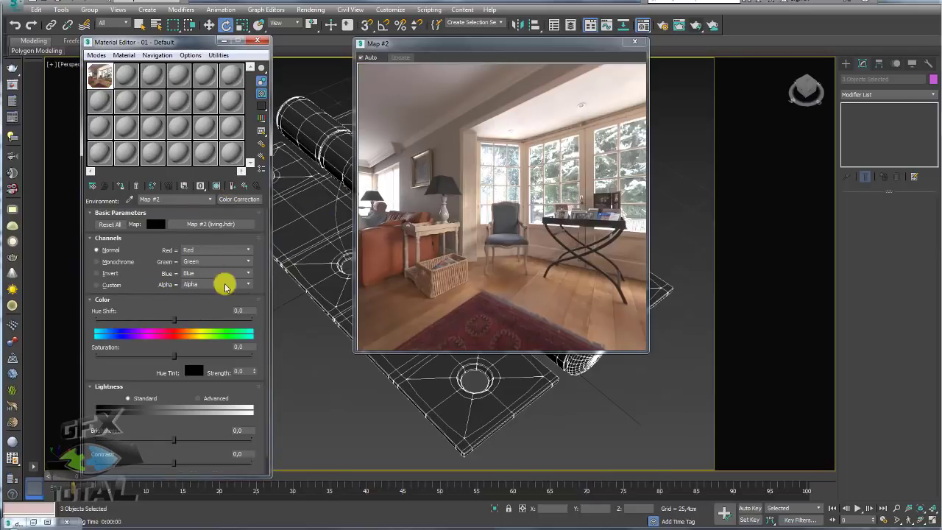
{"action": "left_click_drag", "start_coordinate": [174, 355], "coordinate": [96, 355]}
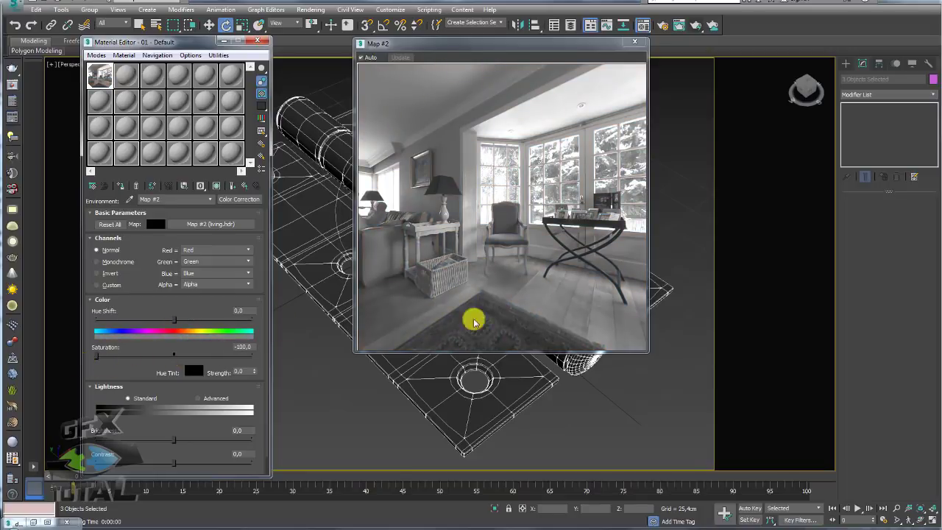
{"action": "left_click", "coordinate": [636, 43]}
Test-render the hinge with the greyscale environment, then stop and close the frame buffer.
{"action": "left_click", "coordinate": [692, 26]}
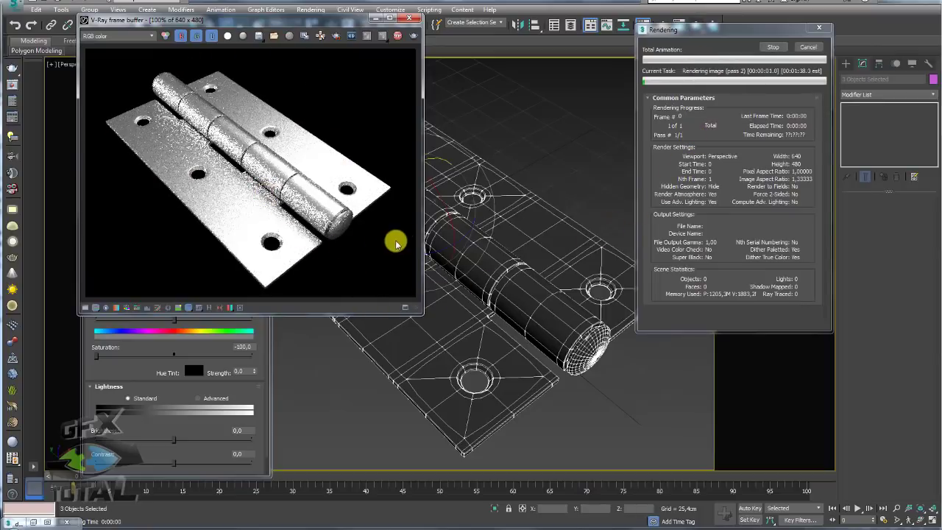
{"action": "left_click", "coordinate": [773, 46]}
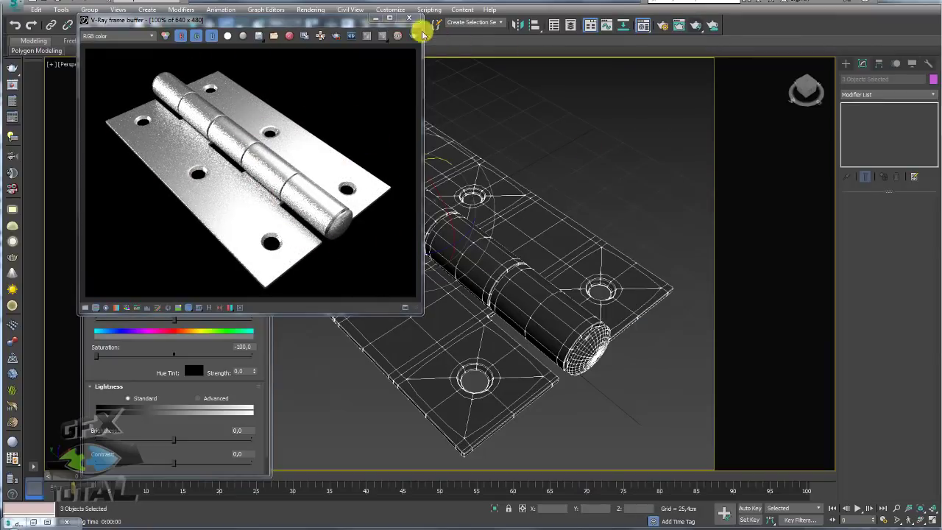
{"action": "left_click", "coordinate": [409, 18]}
Back in the parent VRayMtl with RGlossiness 0.8, test-render the hinge and orbit the view.
{"action": "left_click", "coordinate": [243, 186]}
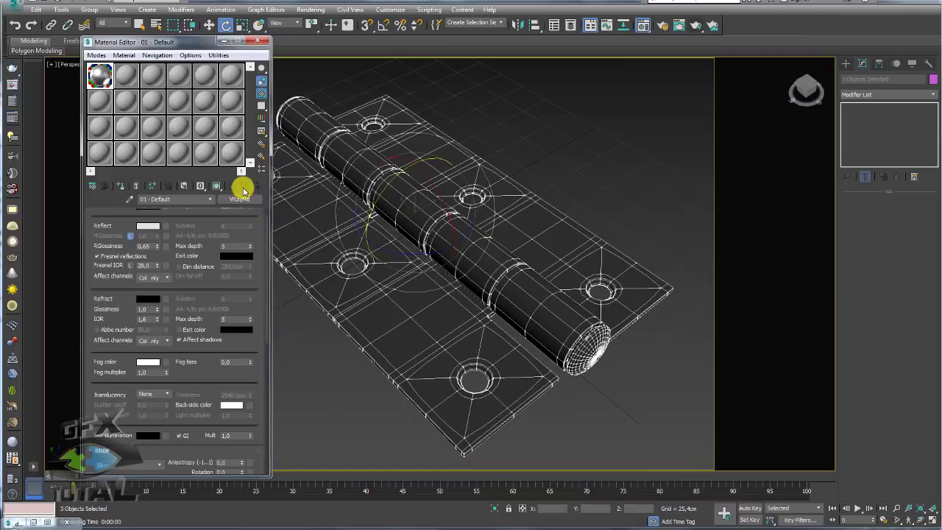
{"action": "scroll", "coordinate": [255, 220], "scroll_direction": "up", "scroll_amount": 1}
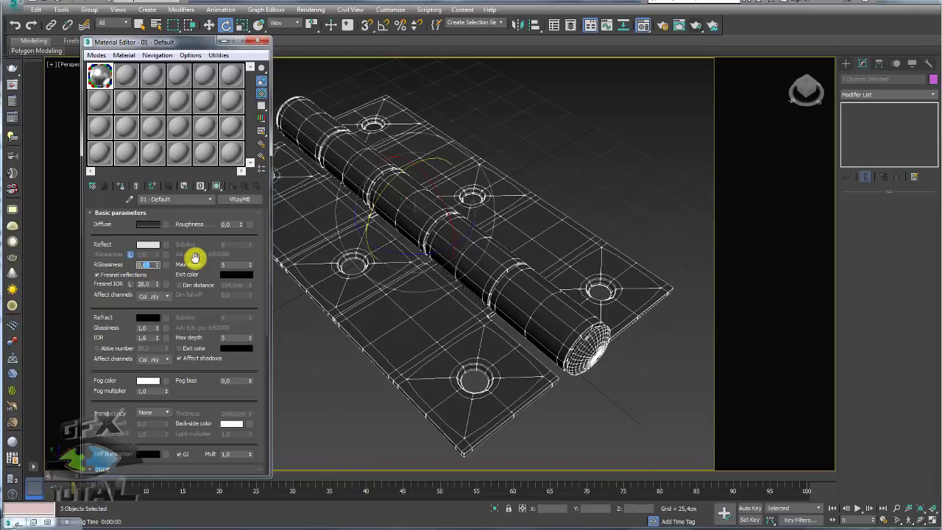
{"action": "left_click", "coordinate": [696, 25]}
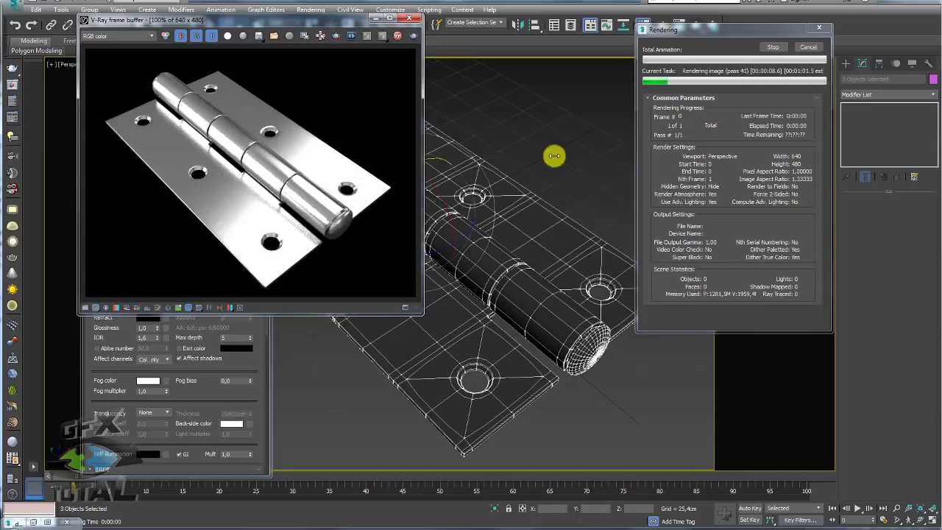
{"action": "left_click", "coordinate": [808, 47]}
{"action": "left_click", "coordinate": [410, 18]}
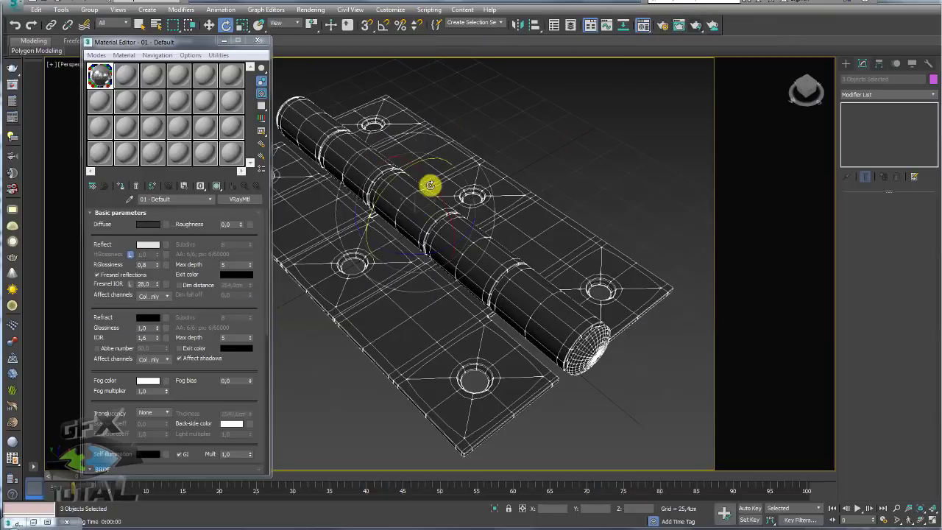
{"action": "mouse_move", "coordinate": [430, 184]}
{"action": "middle_mouse_down", "text": "alt"}
{"action": "mouse_move", "coordinate": [478, 189]}
{"action": "mouse_move", "coordinate": [414, 238]}
{"action": "mouse_move", "coordinate": [402, 272]}
{"action": "mouse_move", "coordinate": [394, 242]}
{"action": "middle_mouse_up", "text": "alt"}
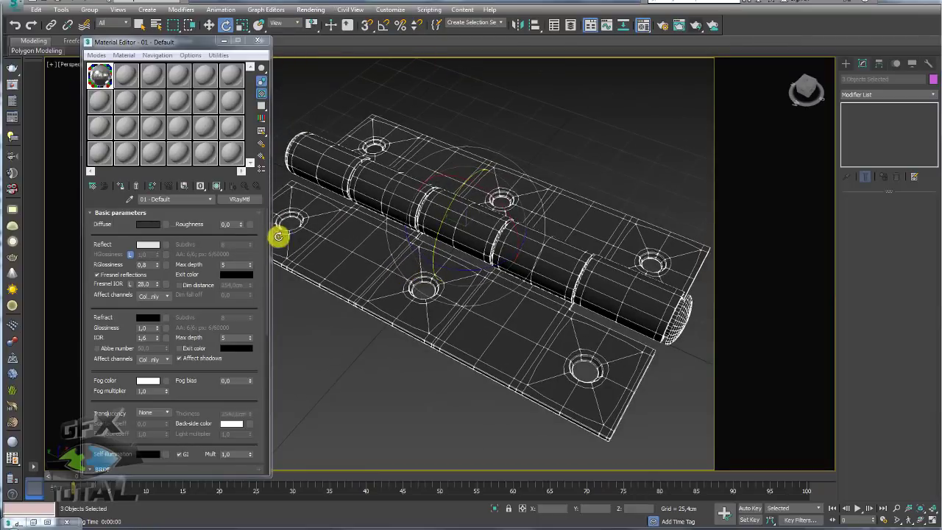
{"action": "scroll", "coordinate": [253, 351], "scroll_direction": "down", "scroll_amount": 5}
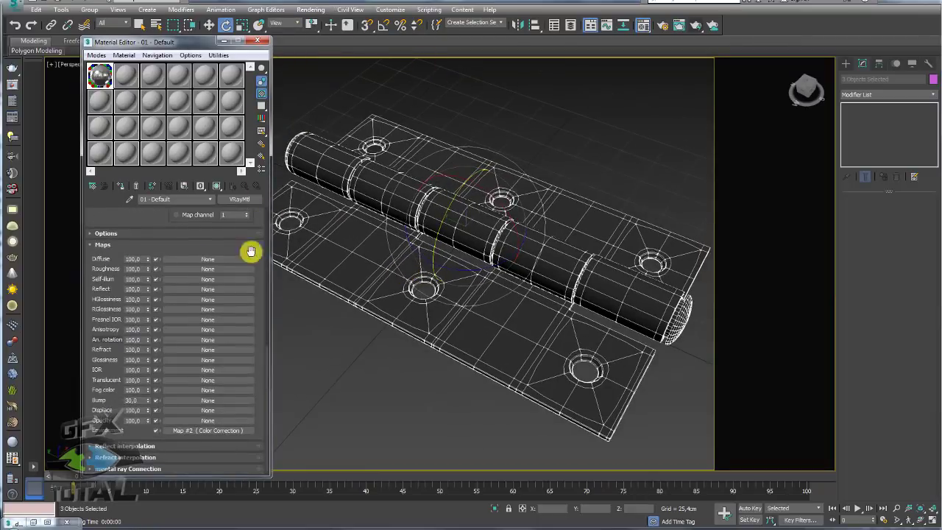
Copy the desaturated living.hdr map from the material's Environment slot.
{"action": "left_click", "coordinate": [206, 433]}
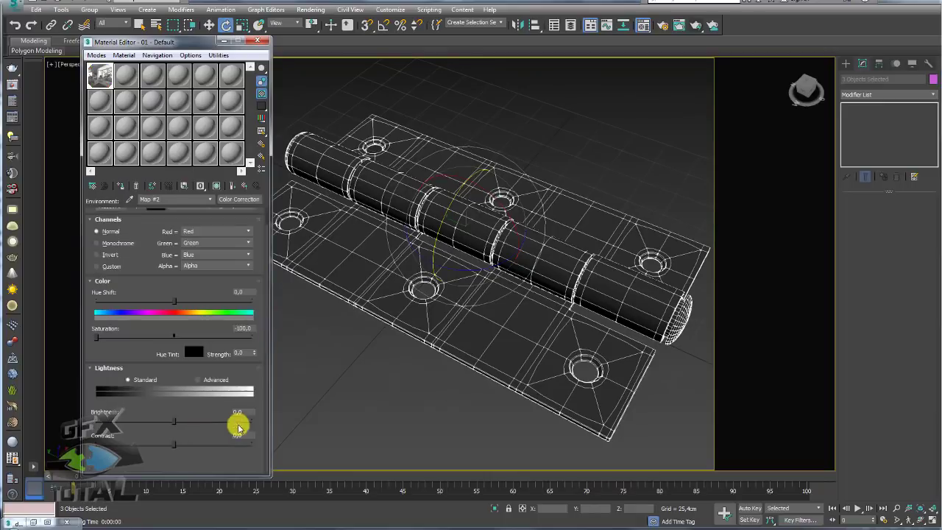
{"action": "scroll", "coordinate": [147, 252], "scroll_direction": "up", "scroll_amount": 3}
{"action": "scroll", "coordinate": [192, 254], "scroll_direction": "up", "scroll_amount": 1}
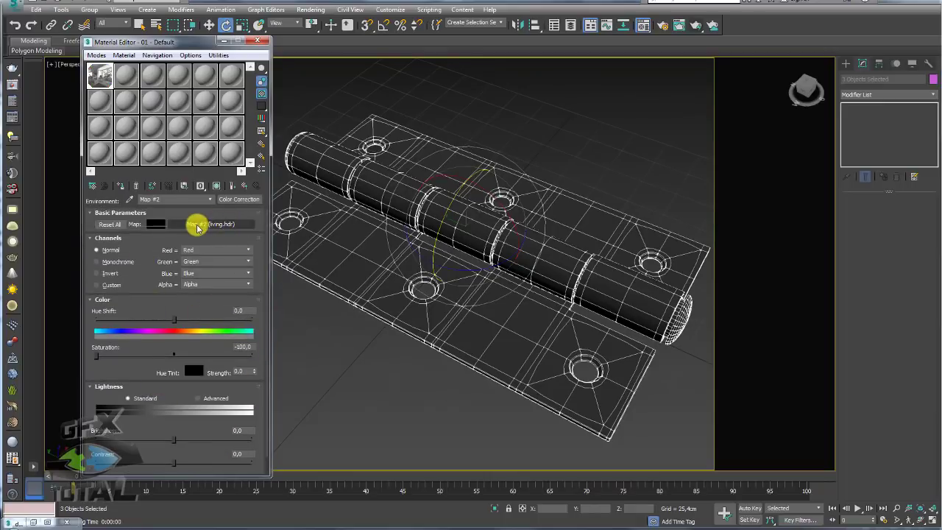
{"action": "right_click", "coordinate": [208, 226]}
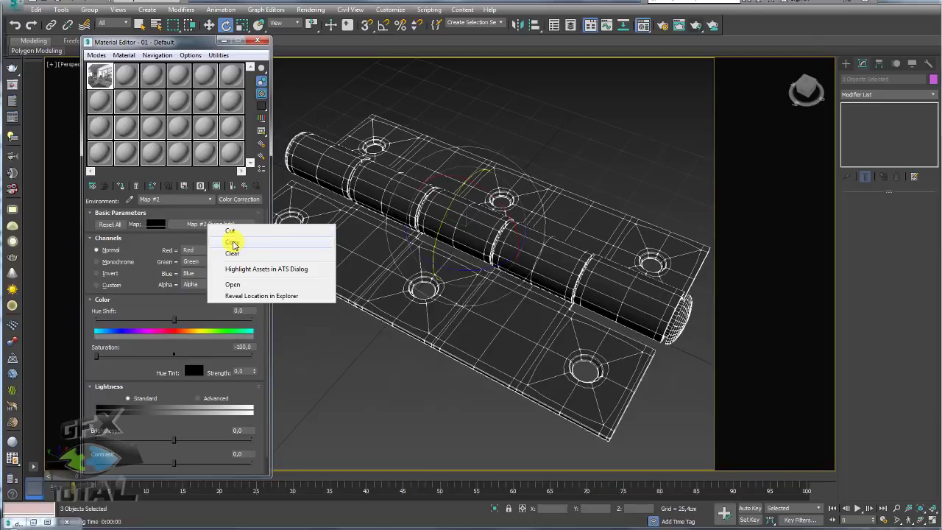
{"action": "left_click", "coordinate": [232, 243]}
Paste it as an instance into the scene Environment Map and start a render.
{"action": "left_click", "coordinate": [310, 9]}
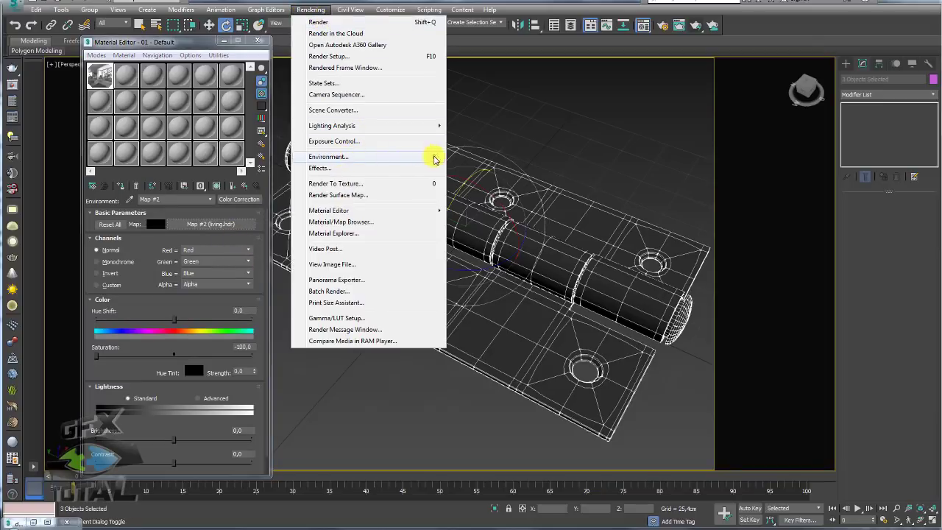
{"action": "left_click", "coordinate": [434, 157]}
{"action": "right_click", "coordinate": [413, 125]}
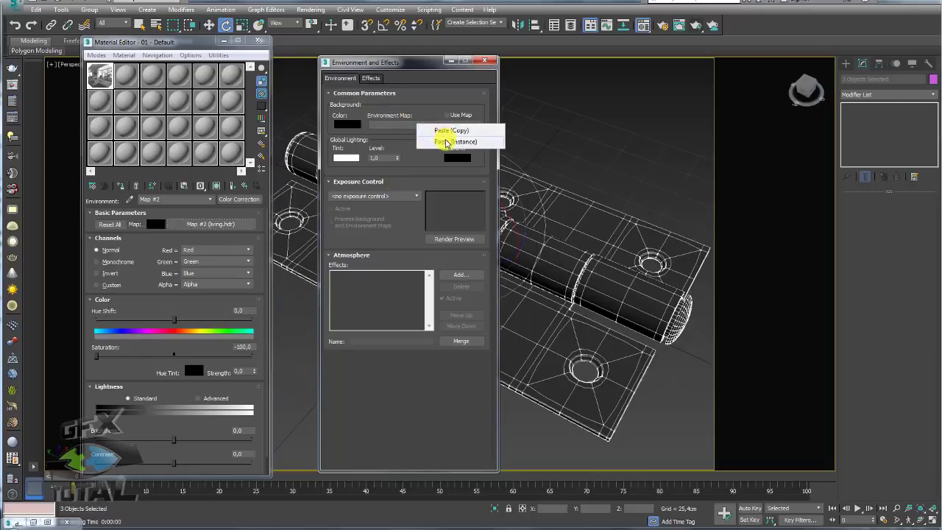
{"action": "left_click", "coordinate": [448, 131]}
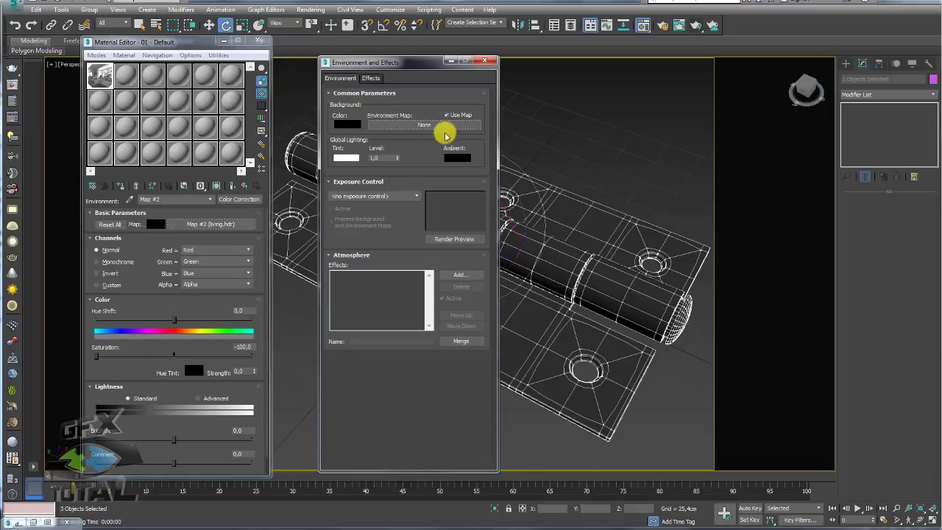
{"action": "left_click", "coordinate": [696, 25]}
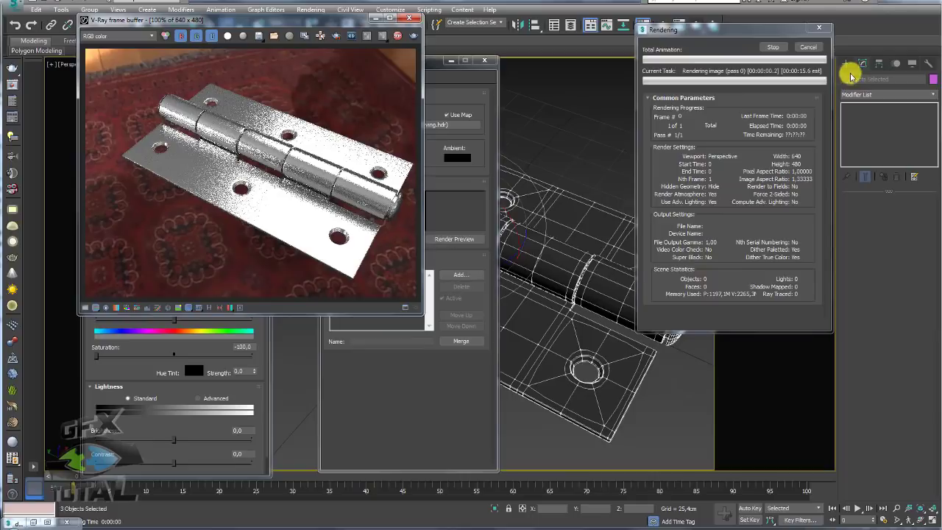
Render the hinge against the HDR room from two new orbited angles.
{"action": "left_click", "coordinate": [807, 48]}
{"action": "mouse_move", "coordinate": [572, 212]}
{"action": "middle_mouse_down", "text": "alt"}
{"action": "mouse_move", "coordinate": [547, 228]}
{"action": "mouse_move", "coordinate": [493, 65]}
{"action": "middle_mouse_up", "text": "alt"}
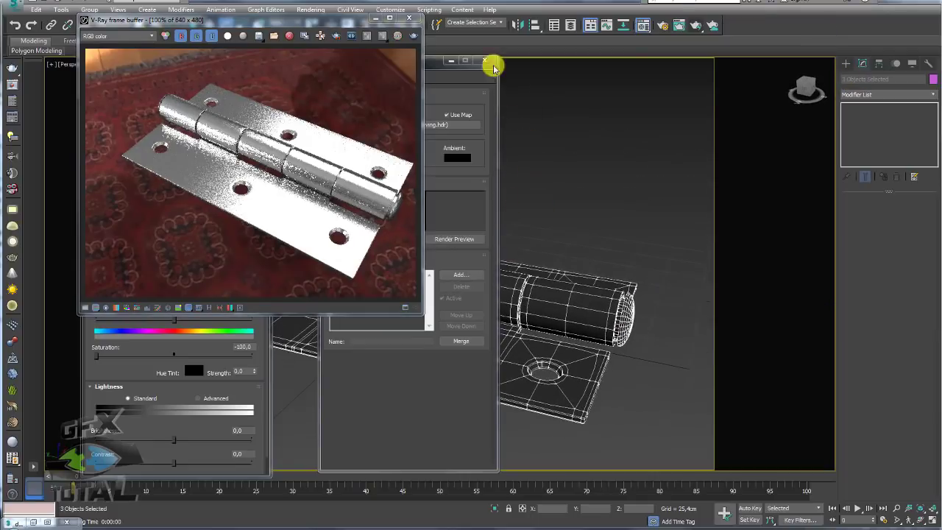
{"action": "left_click", "coordinate": [697, 26]}
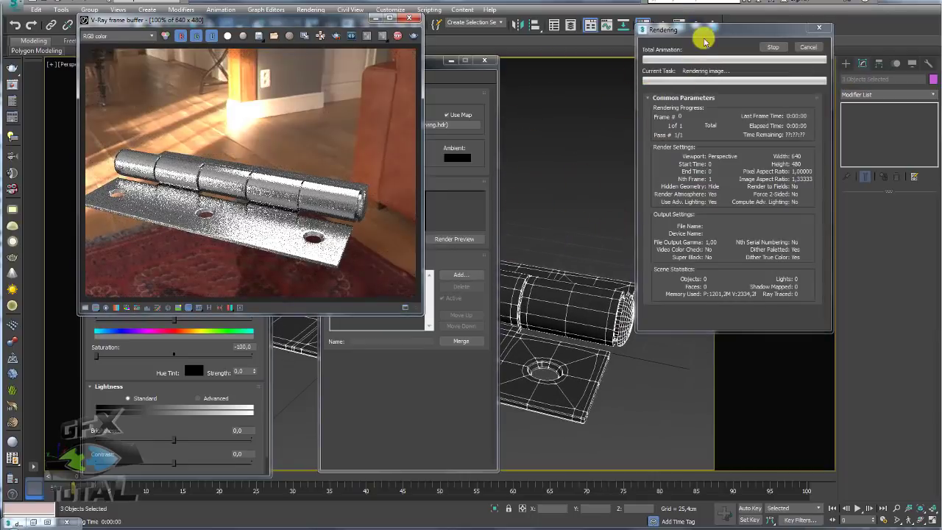
{"action": "left_click", "coordinate": [807, 47]}
{"action": "mouse_move", "coordinate": [522, 242]}
{"action": "middle_mouse_down", "text": "alt"}
{"action": "mouse_move", "coordinate": [591, 245]}
{"action": "mouse_move", "coordinate": [604, 236]}
{"action": "middle_mouse_up", "text": "alt"}
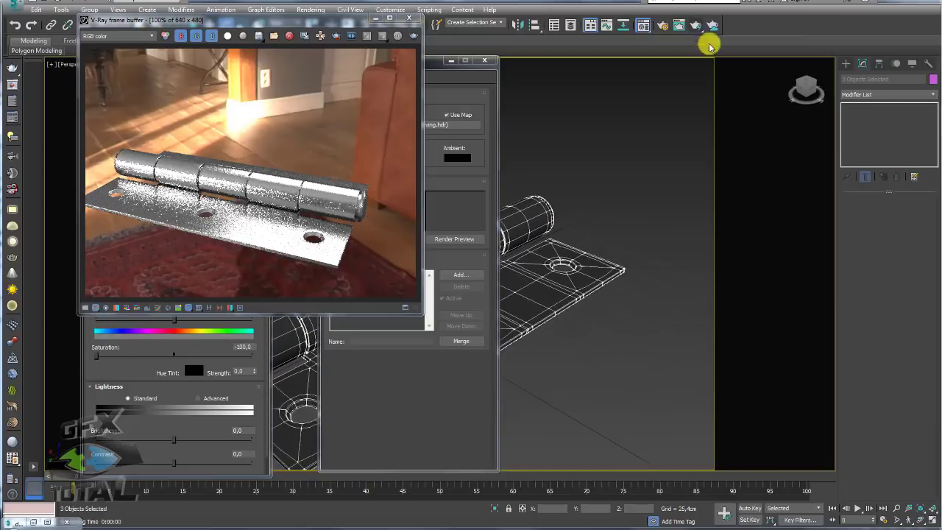
{"action": "left_click", "coordinate": [696, 26]}
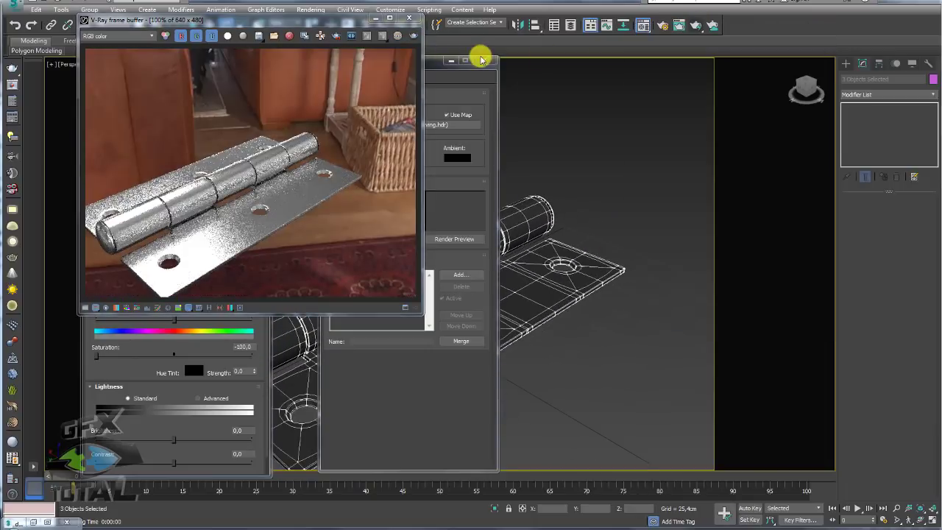
Close the Environment dialog and frame buffer and return to the 01 - Default material.
{"action": "left_click", "coordinate": [486, 61]}
{"action": "left_click_drag", "start_coordinate": [361, 20], "coordinate": [482, 33]}
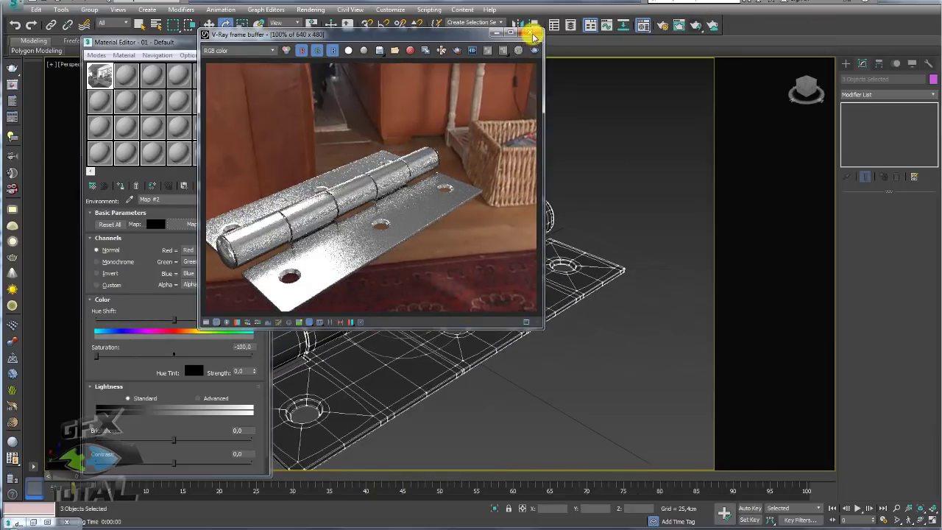
{"action": "left_click", "coordinate": [530, 29]}
{"action": "left_click_drag", "start_coordinate": [147, 42], "coordinate": [205, 41]}
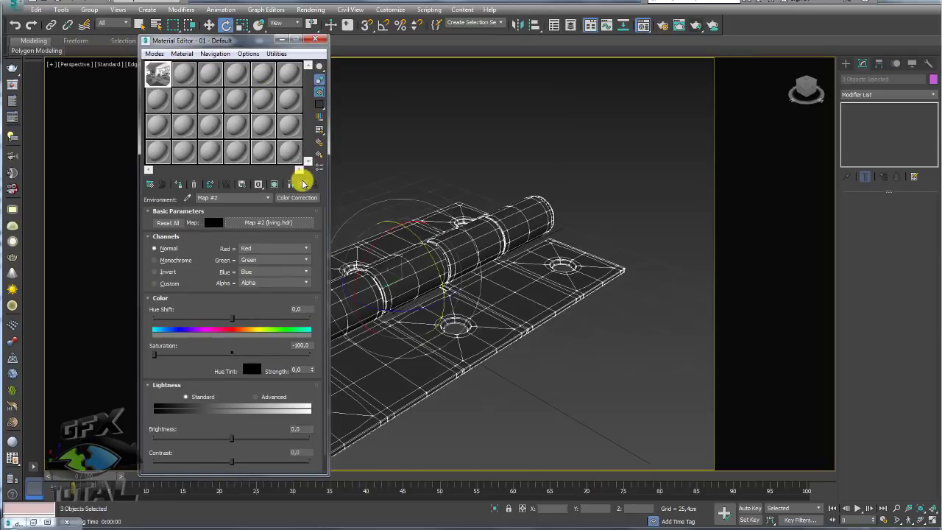
{"action": "left_click", "coordinate": [303, 176]}
{"action": "middle_click_drag", "start_coordinate": [524, 224], "coordinate": [576, 193], "text": "alt"}
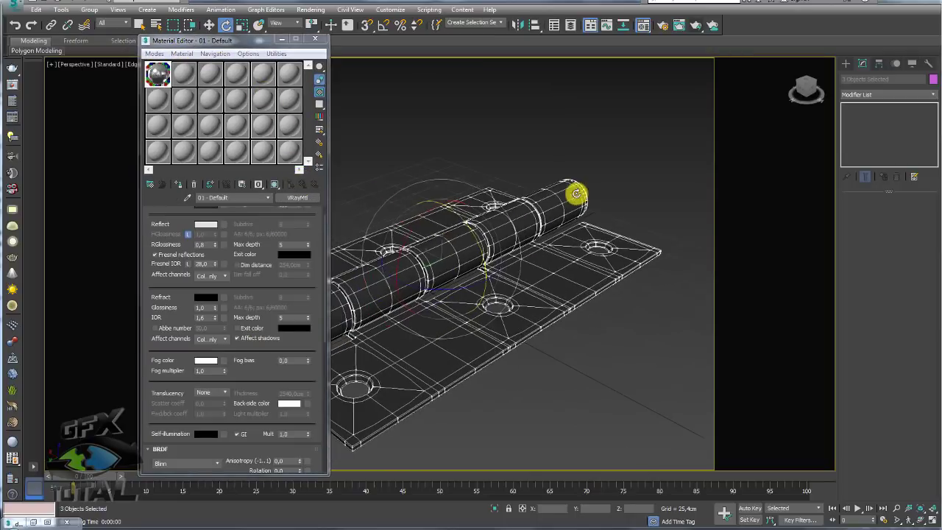
Render the chrome hinge, then change reflection glossiness to 0,8 and re-render.
{"action": "left_click", "coordinate": [691, 29]}
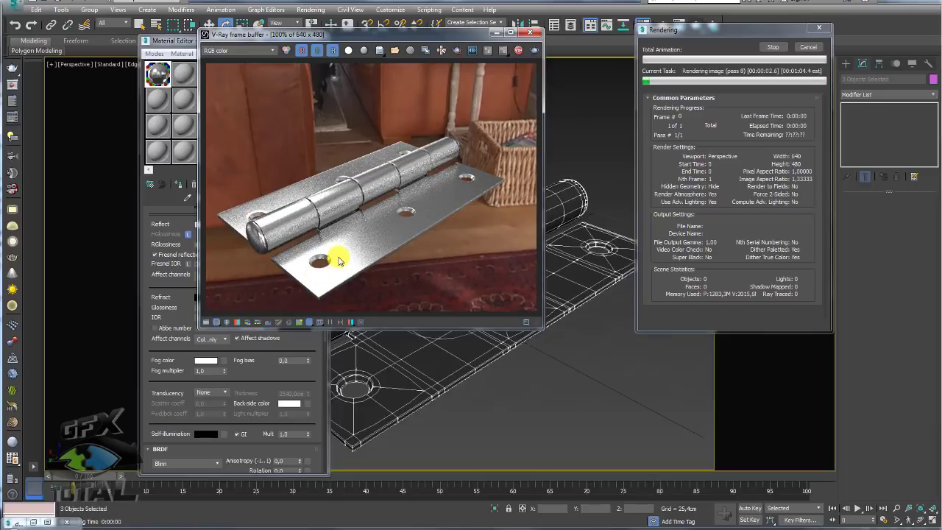
{"action": "left_click", "coordinate": [818, 28]}
{"action": "left_click", "coordinate": [188, 41]}
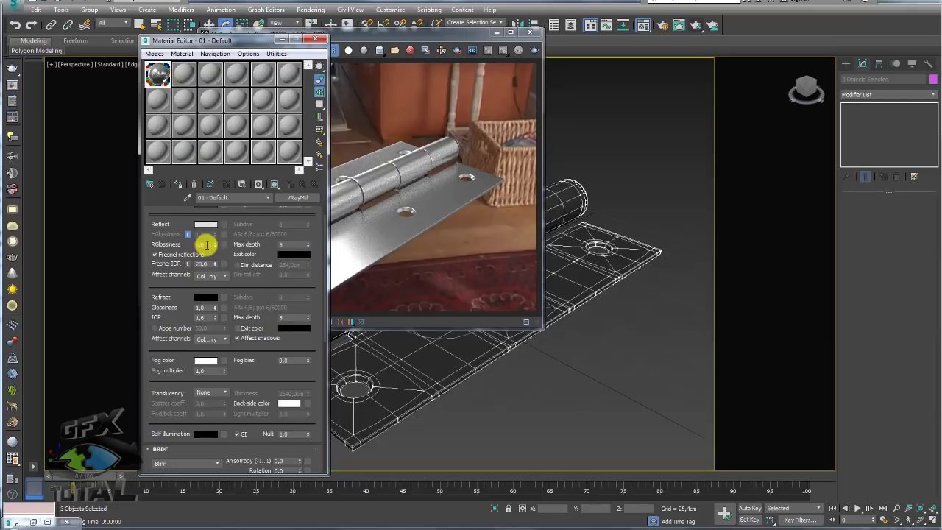
{"action": "type", "text": "0,8"}
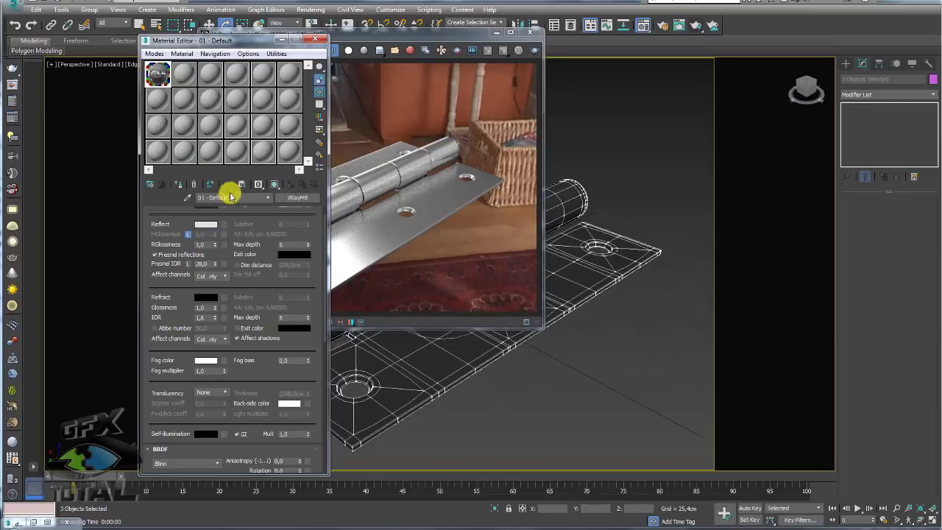
{"action": "left_click", "coordinate": [534, 49]}
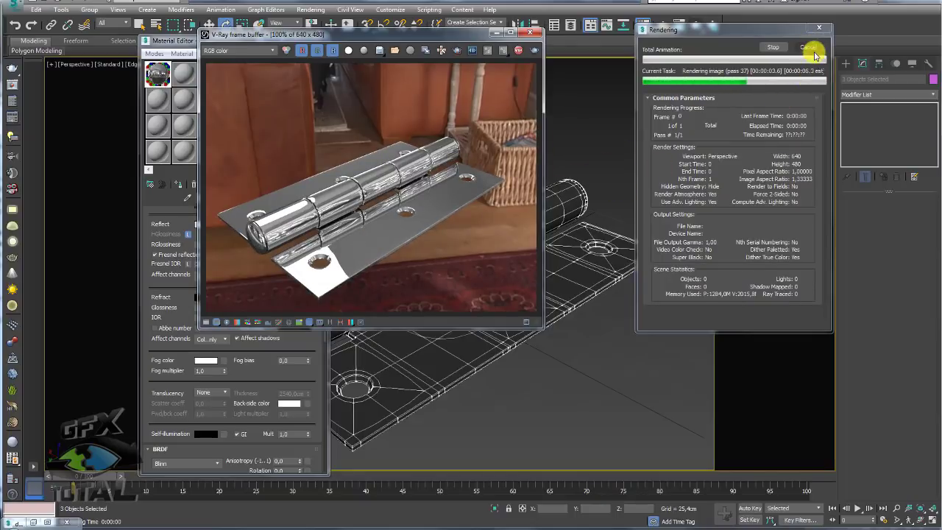
Stop the render and reselect the reflection glossiness value.
{"action": "left_click", "coordinate": [809, 48]}
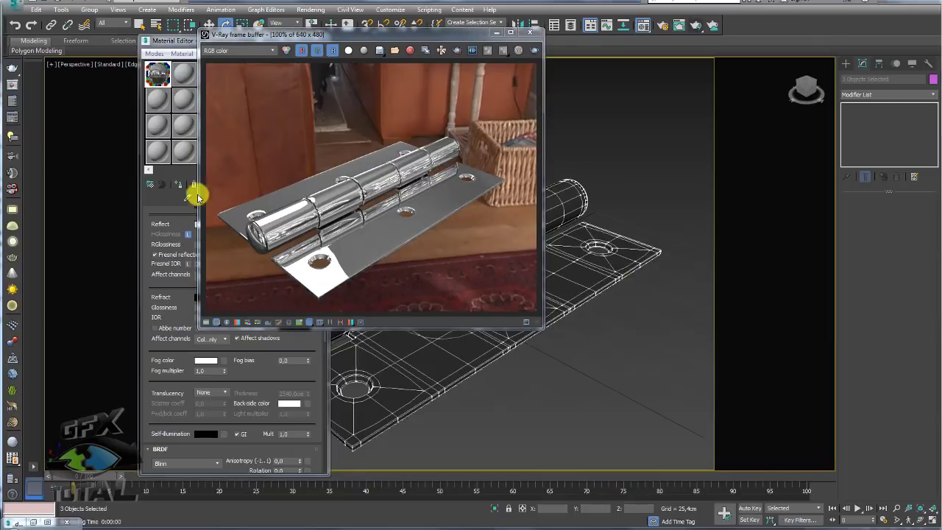
{"action": "left_click", "coordinate": [146, 217]}
{"action": "left_click_drag", "start_coordinate": [209, 244], "coordinate": [178, 242]}
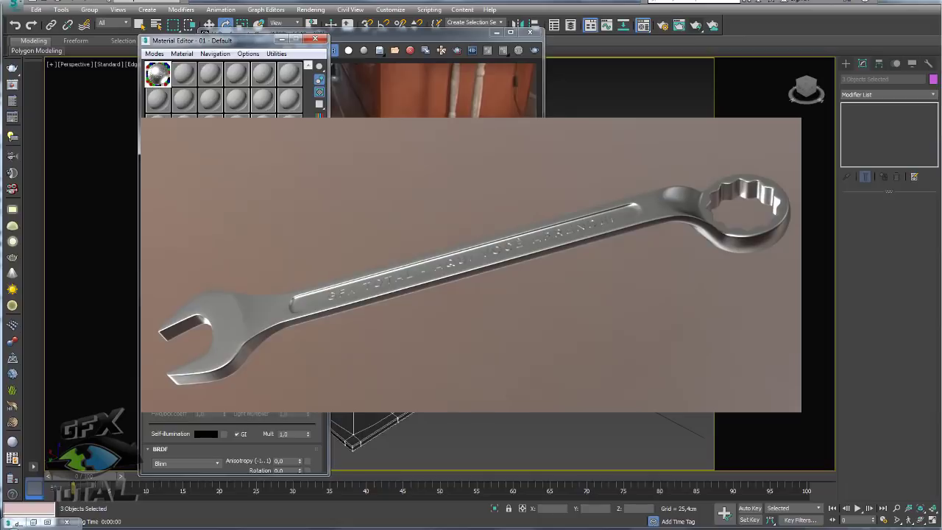
Re-render the hinge with its satin metal finish against the living-room HDR.
{"action": "left_click", "coordinate": [534, 50]}
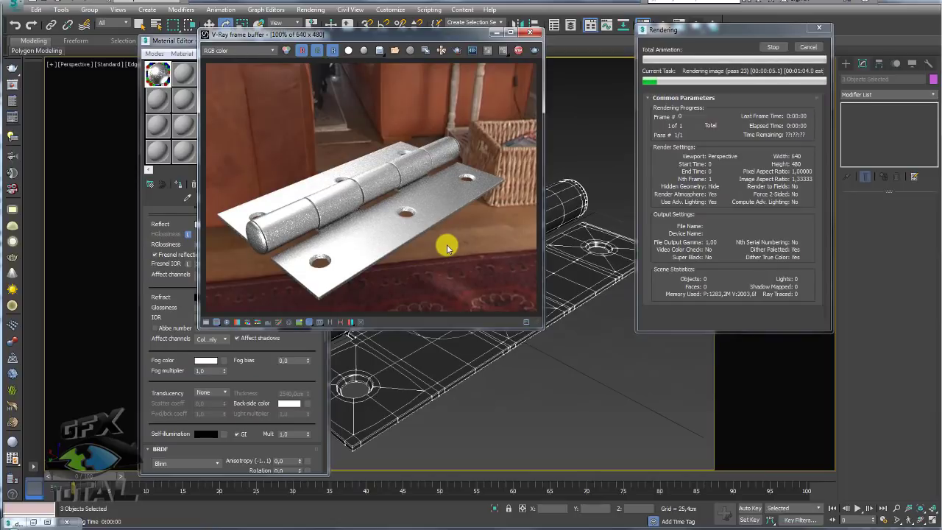
Cancel the running render, enter 0,8 as RGlossiness in the VRayMtl and render the hinge.
{"action": "left_click", "coordinate": [808, 47]}
{"action": "left_click", "coordinate": [174, 280]}
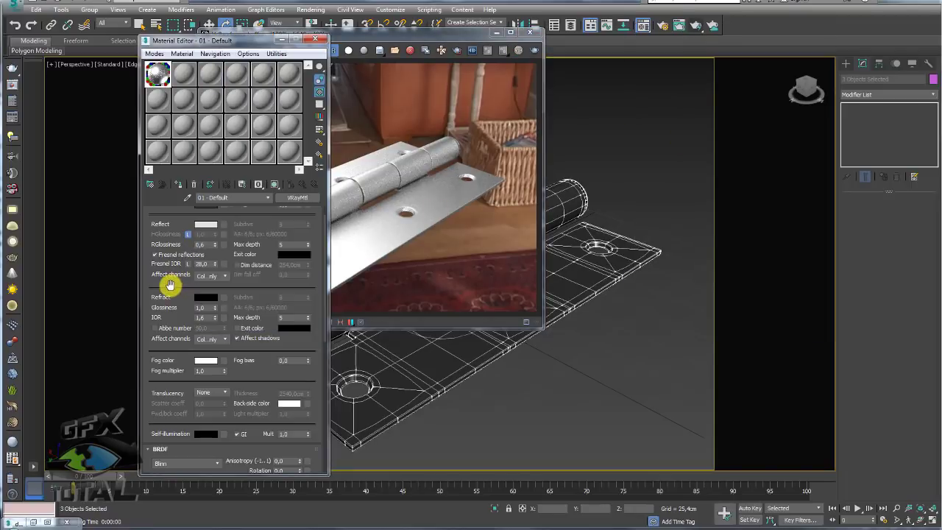
{"action": "double_click", "coordinate": [201, 245]}
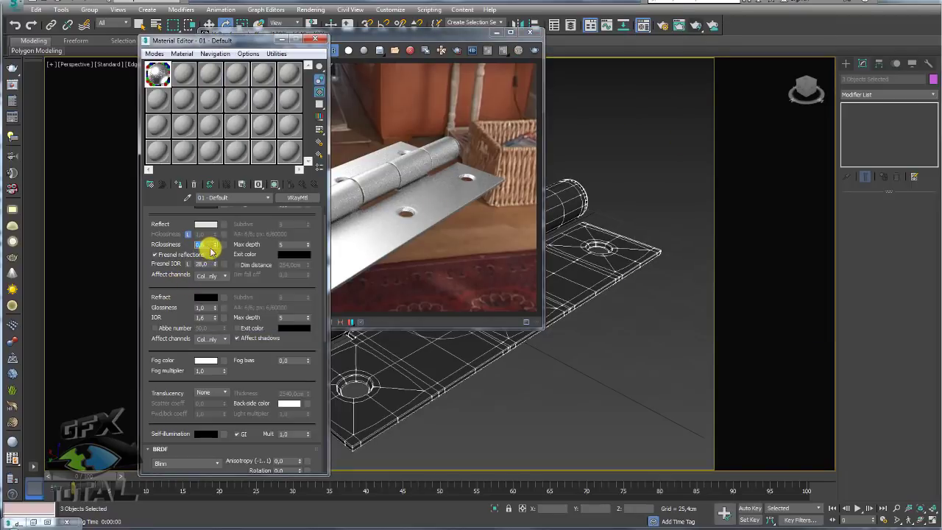
{"action": "type", "text": "0,8"}
{"action": "key", "text": "Return"}
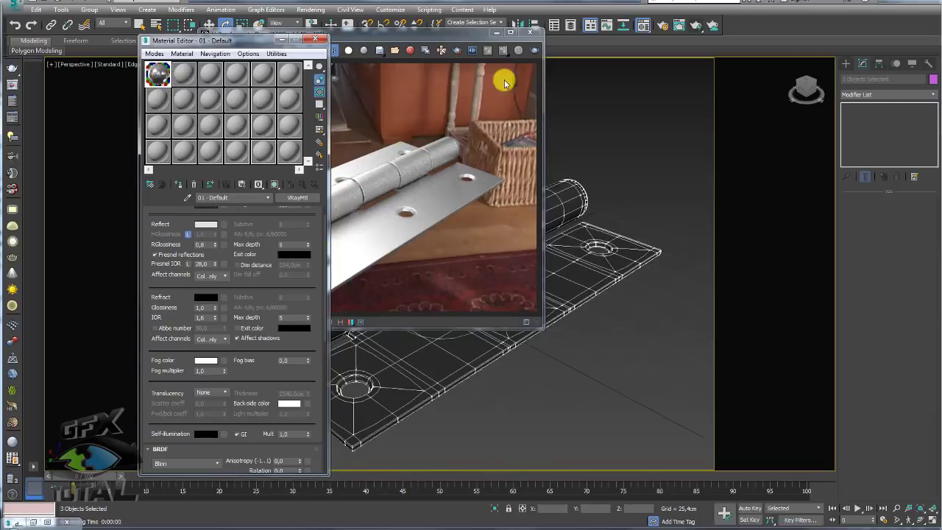
{"action": "left_click", "coordinate": [534, 49]}
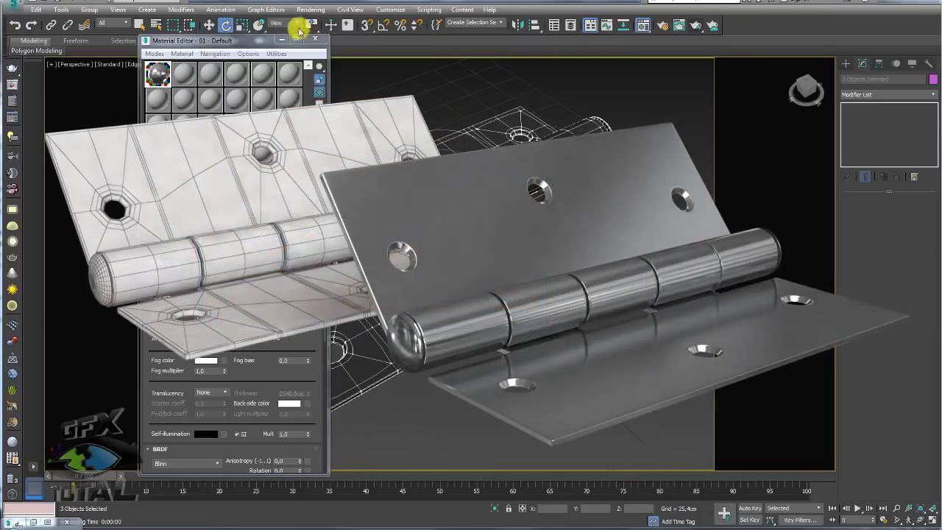
Close the Material Editor and rotate the TurboSmoothed leaf Object001 open around the hinge pin.
{"action": "left_click", "coordinate": [315, 38]}
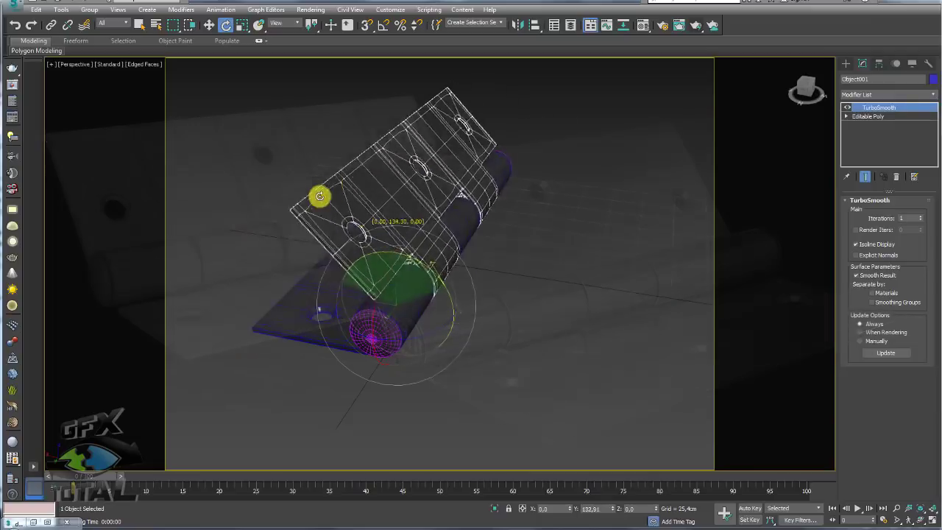
{"action": "left_click_drag", "start_coordinate": [319, 204], "coordinate": [424, 337]}
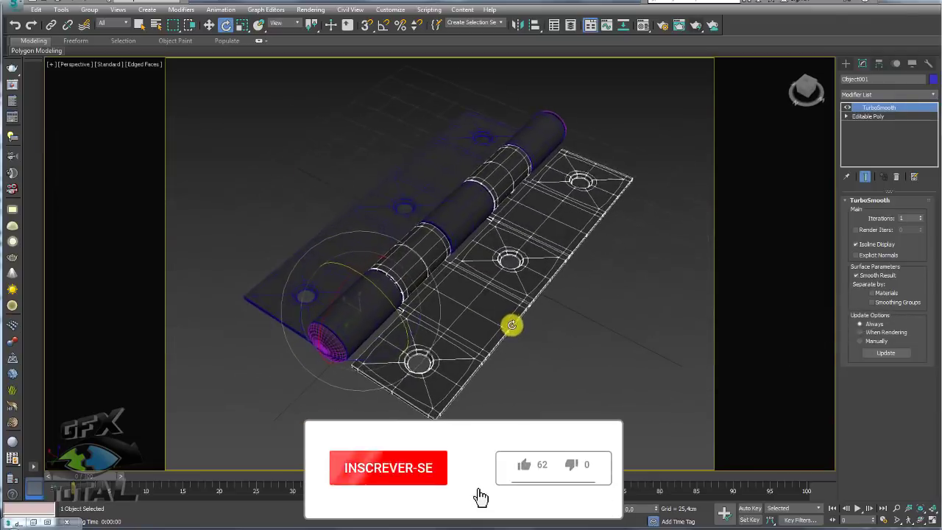
{"action": "middle_click_drag", "start_coordinate": [608, 336], "coordinate": [532, 387], "text": "alt"}
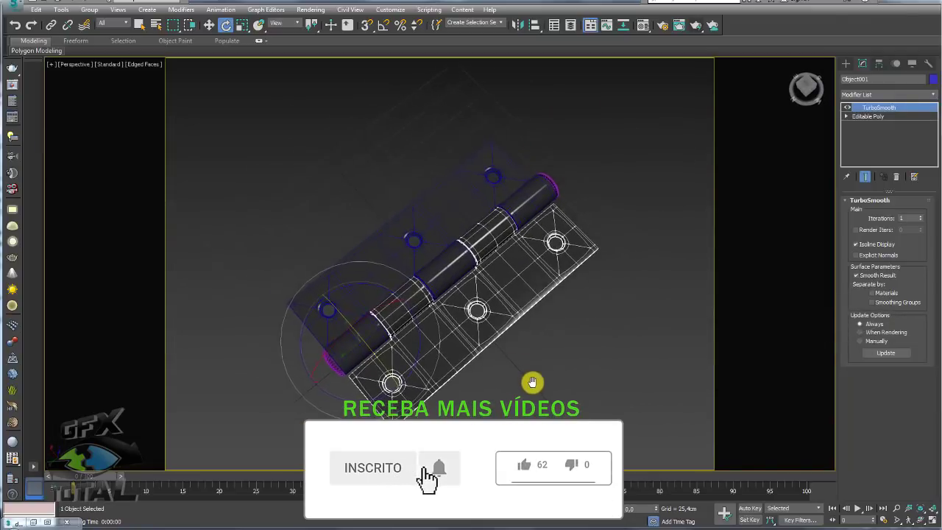